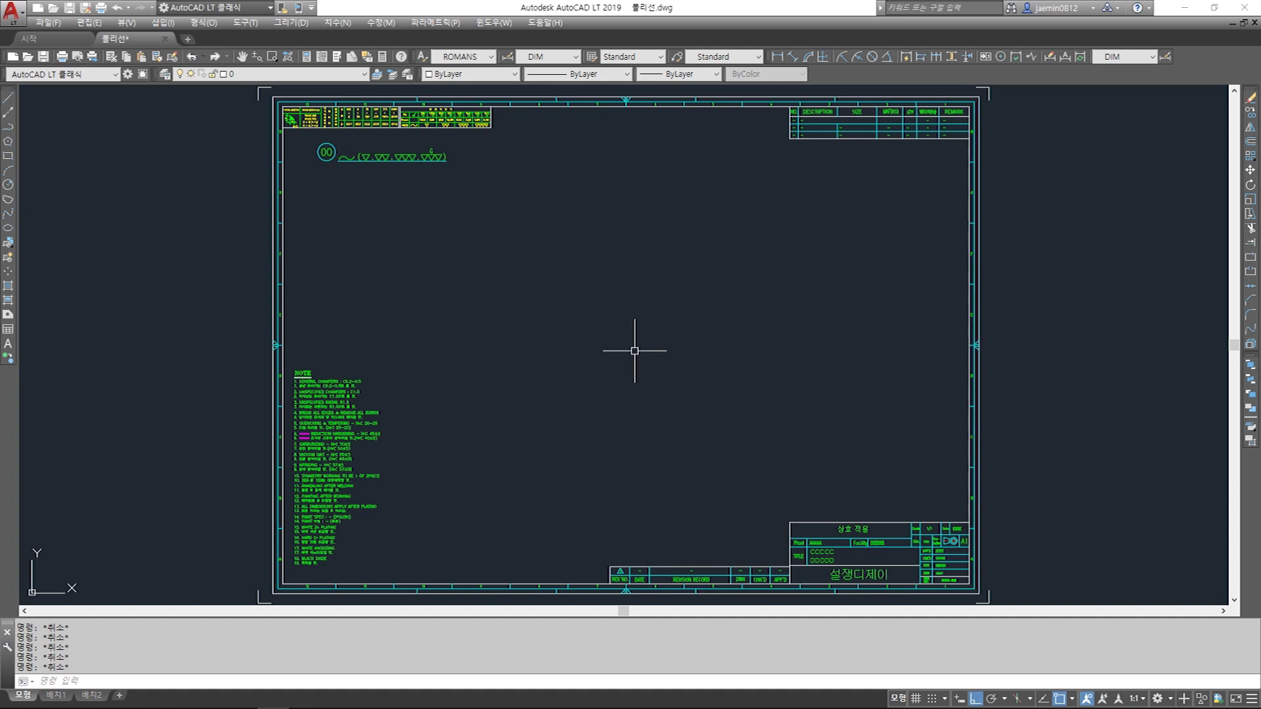
# - Place a horizontal linear dimension spanning about 172 units in the empty upper part of the drawing sheet
pyautogui.write('dli')
pyautogui.press('space')
pyautogui.click(515, 228)
pyautogui.click(665, 247)
pyautogui.click(650, 303)
pyautogui.press('Escape')
# - Explode the linear dimension into separate lines, arrowheads and text
pyautogui.press('x')
pyautogui.press('space')
pyautogui.click(619, 248)
pyautogui.click(570, 311)
pyautogui.press('space')
pyautogui.press('Escape')
# - Erase the exploded dimension's lines and arrowheads on both sides, keeping only its text
pyautogui.press('e')
pyautogui.press('space')
pyautogui.click(549, 209)
pyautogui.click(505, 311)
pyautogui.press('space')
pyautogui.press('Escape')
pyautogui.press('e')
pyautogui.press('space')
pyautogui.click(699, 196)
pyautogui.click(631, 351)
pyautogui.press('space')
pyautogui.press('Escape')
# - Scale the remaining dimension text by a factor of 2
pyautogui.press('4')
pyautogui.press('space')
pyautogui.press('Escape')
pyautogui.press('5')
pyautogui.press('space')
pyautogui.click(627, 276)
pyautogui.click(576, 332)
pyautogui.press('space')
pyautogui.click(587, 305)
pyautogui.press('2')
pyautogui.press('space')
pyautogui.press('Escape')
# - Move the enlarged text up to the heading position in the upper middle of the sheet
pyautogui.press('m')
pyautogui.press('space')
pyautogui.click(604, 273)
pyautogui.click(569, 315)
pyautogui.press('space')
pyautogui.click(639, 301)
pyautogui.click(627, 245)
pyautogui.press('Escape')
# - Replace the text content with the heading "폴리라인 (Pline) : PL (단축키) 입력하고 엔터 클릭"
pyautogui.scroll(6, 583, 225)
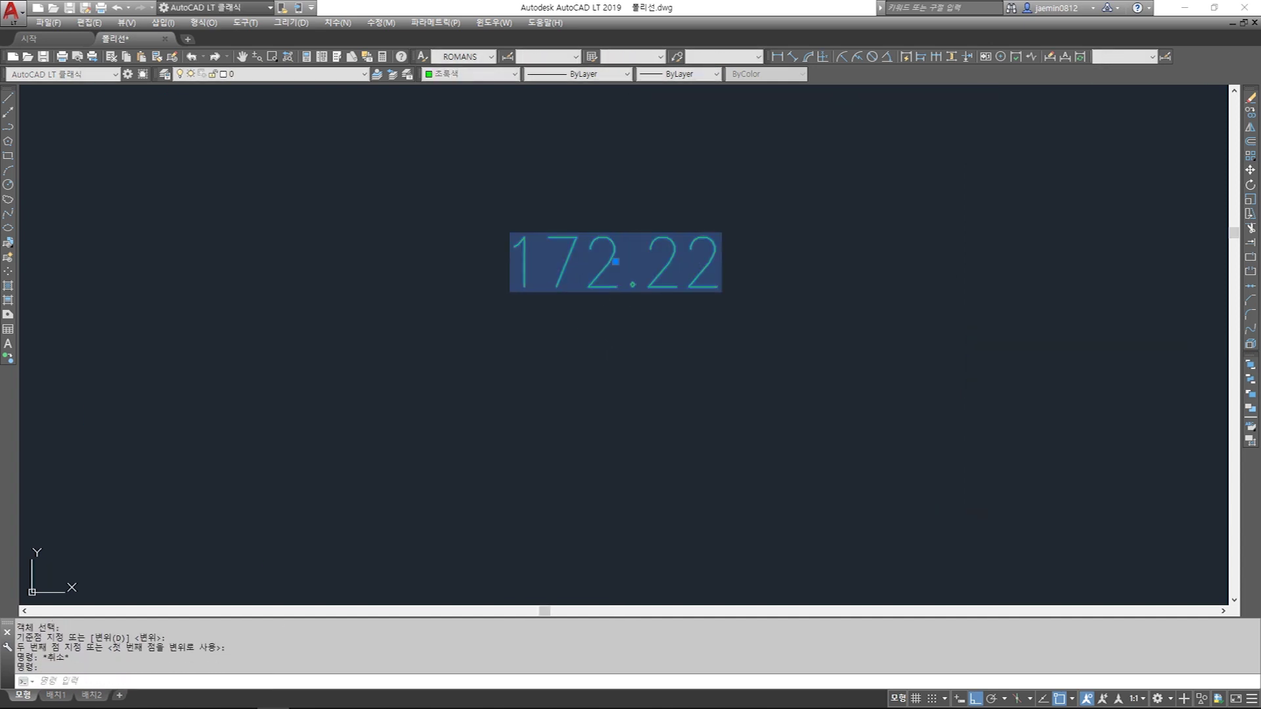
pyautogui.doubleClick(606, 266)
pyautogui.moveTo(583, 275); pyautogui.dragTo(758, 285)
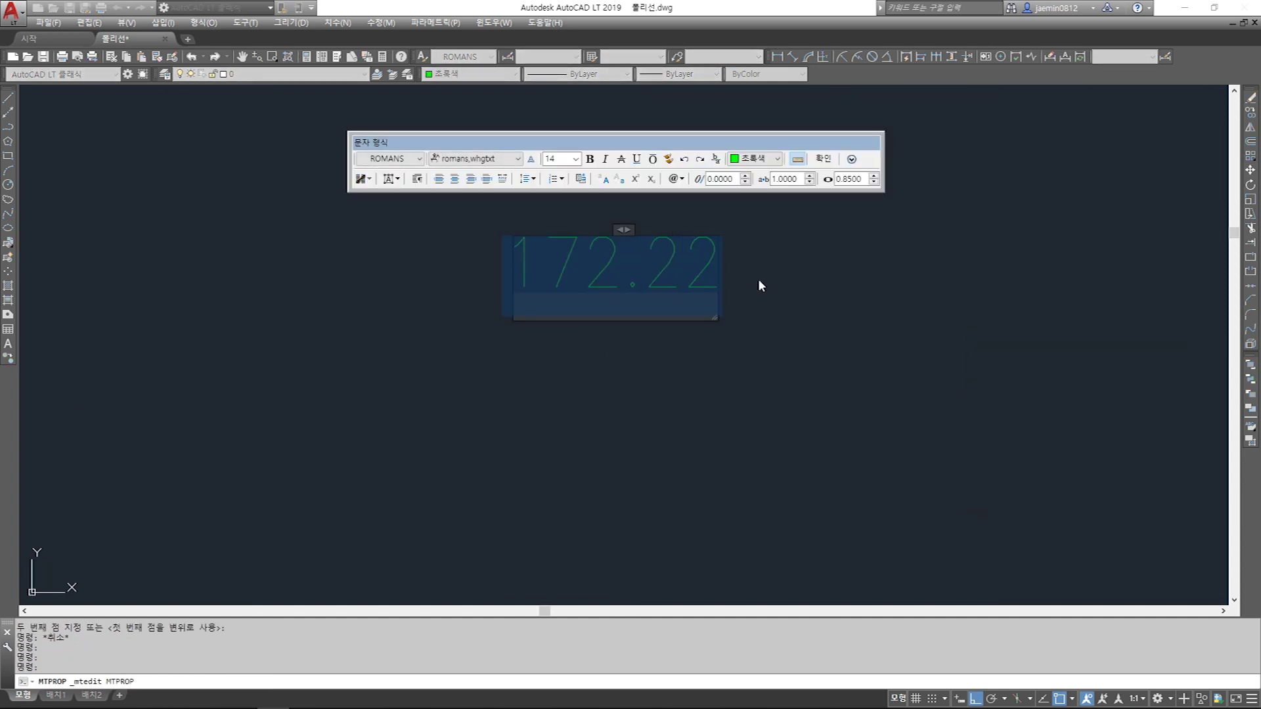
pyautogui.write('폴리라인')
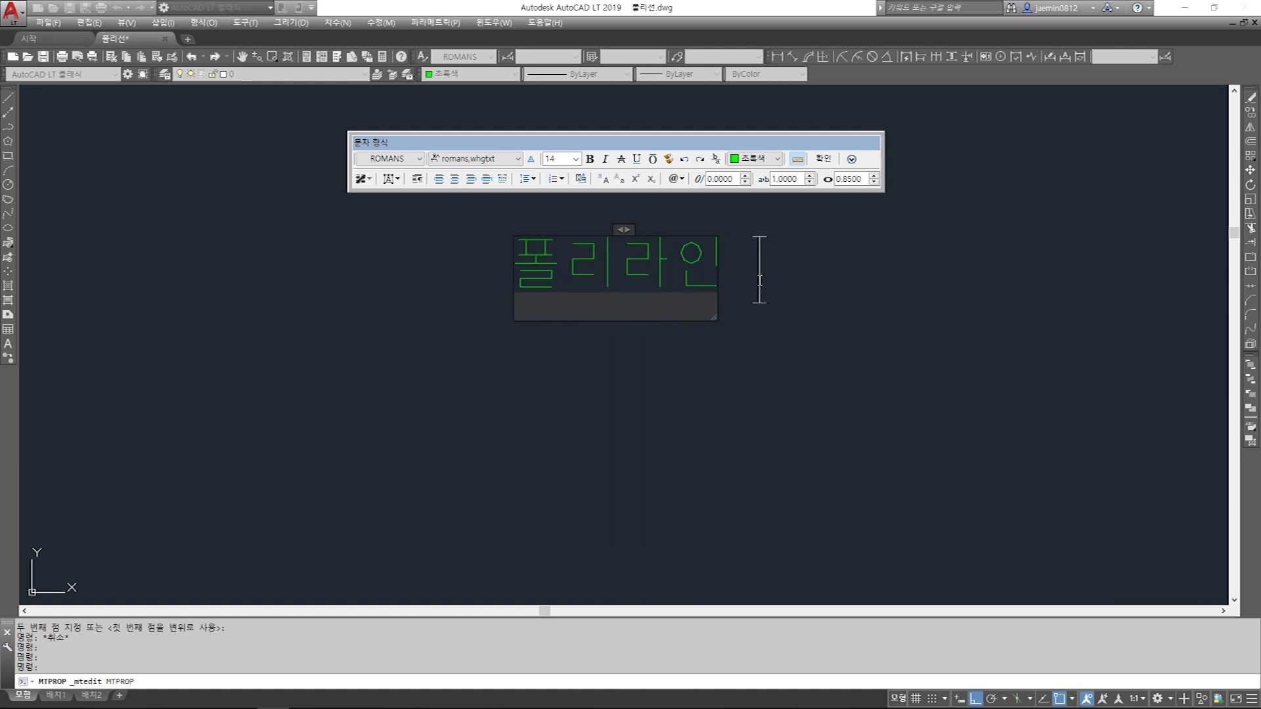
pyautogui.write(' (')
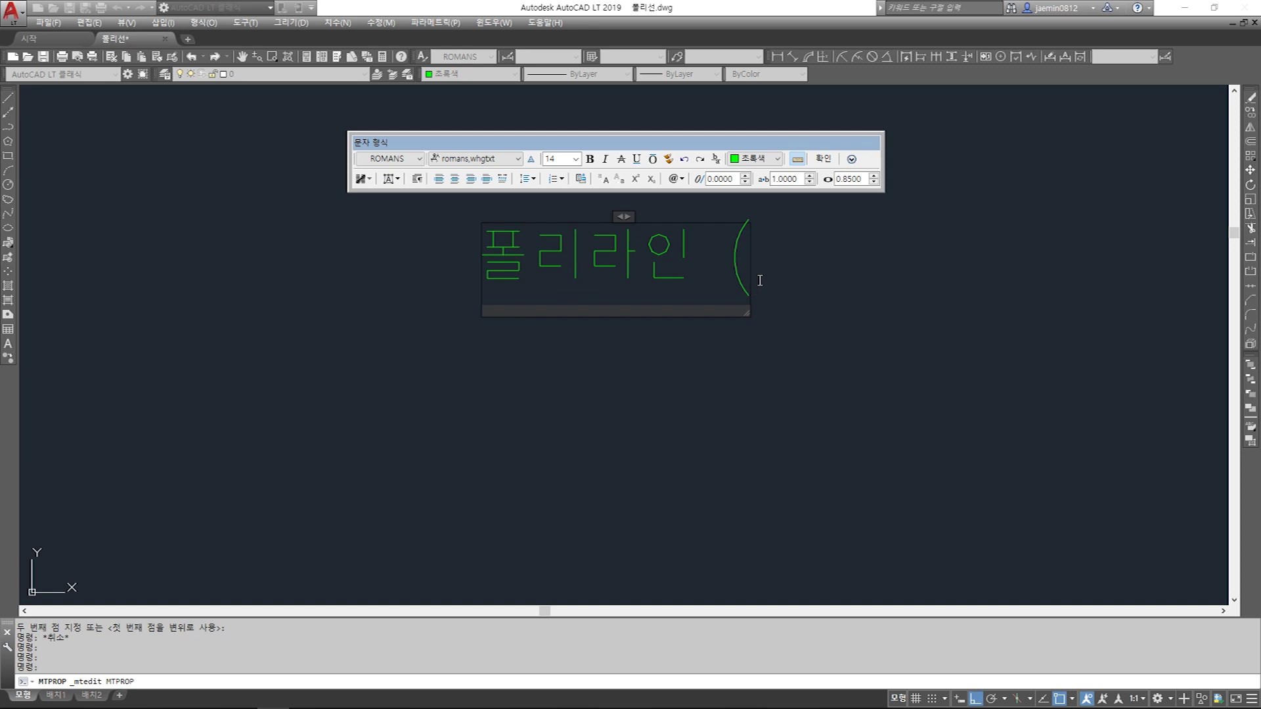
pyautogui.write('P')
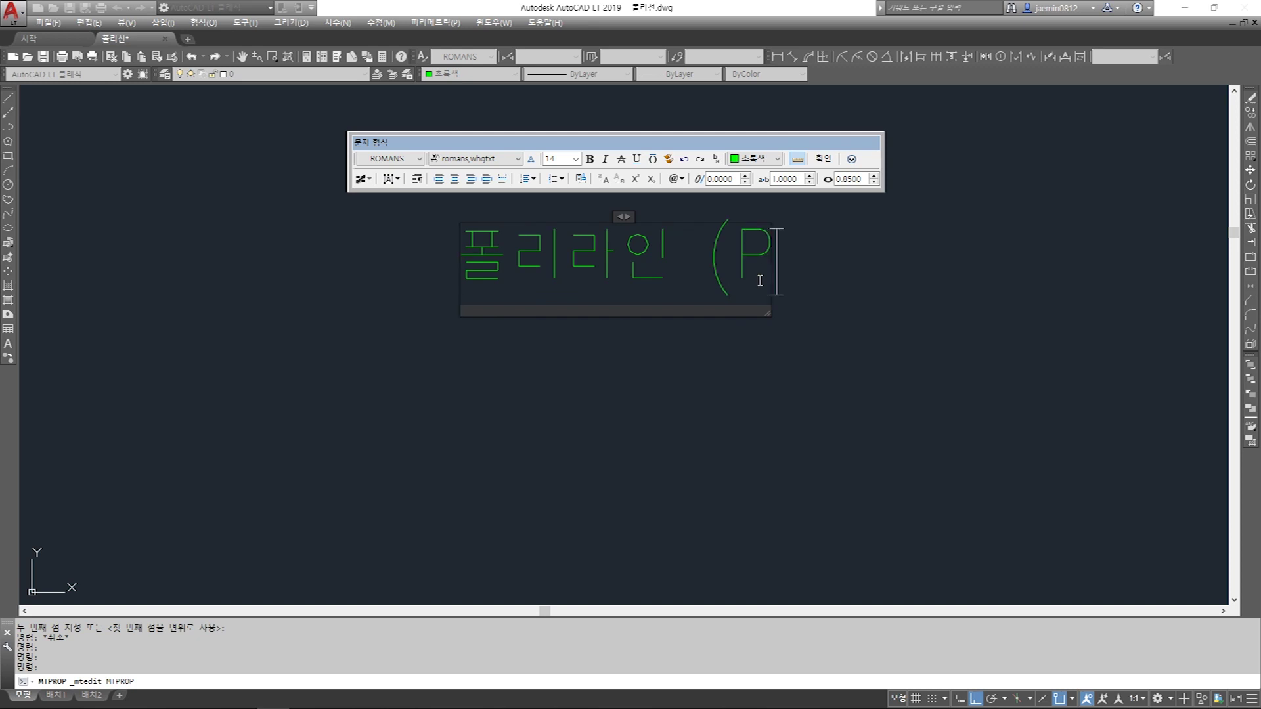
pyautogui.write('line) : ')
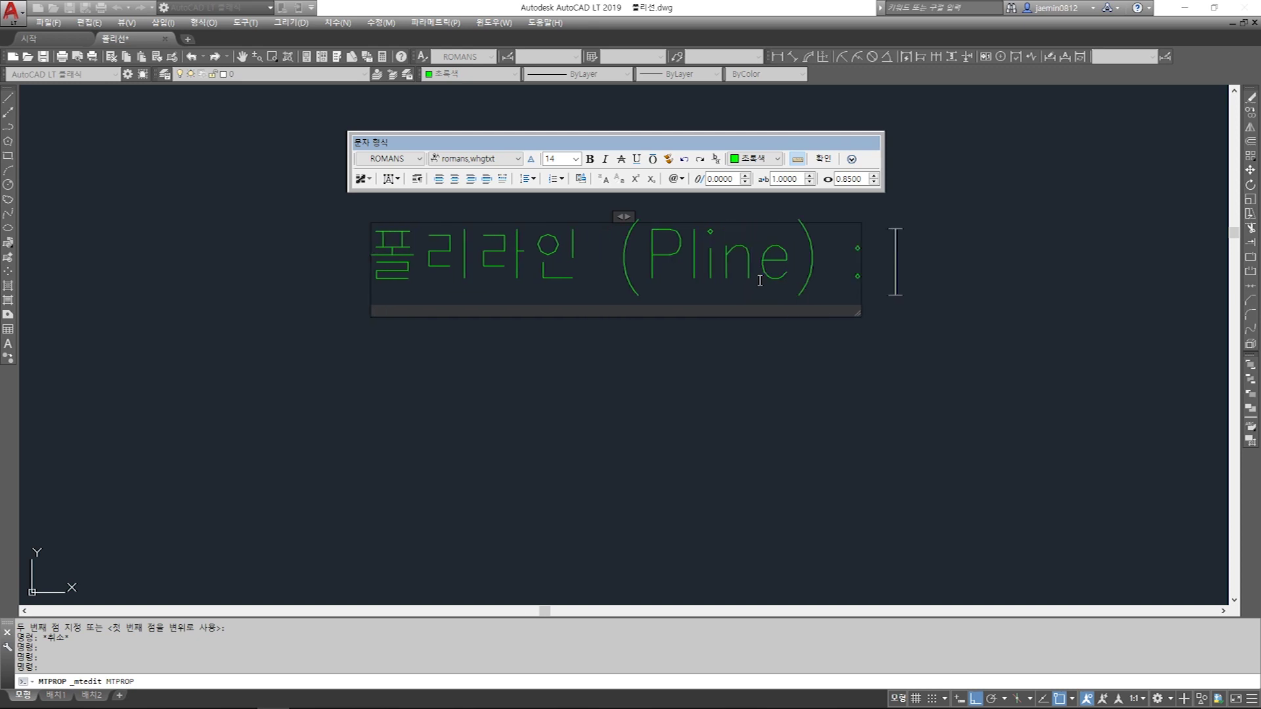
pyautogui.write('PL')
pyautogui.write(' (단축')
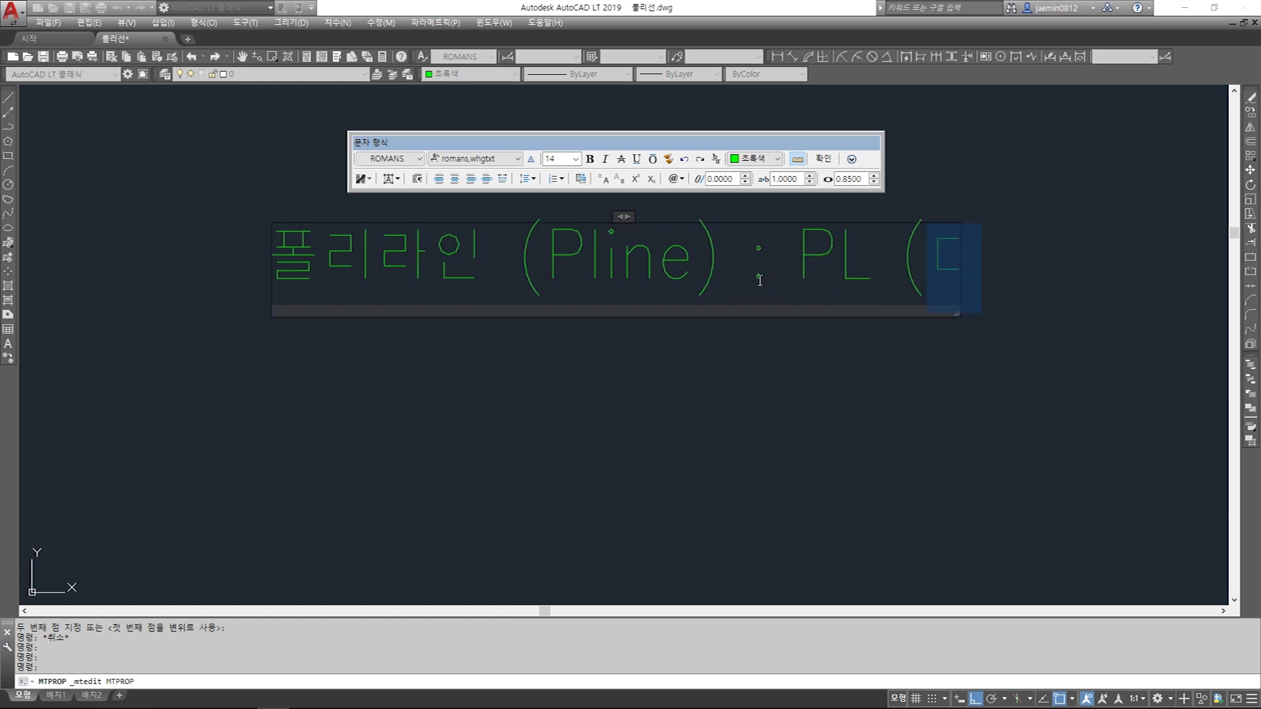
pyautogui.write('키)')
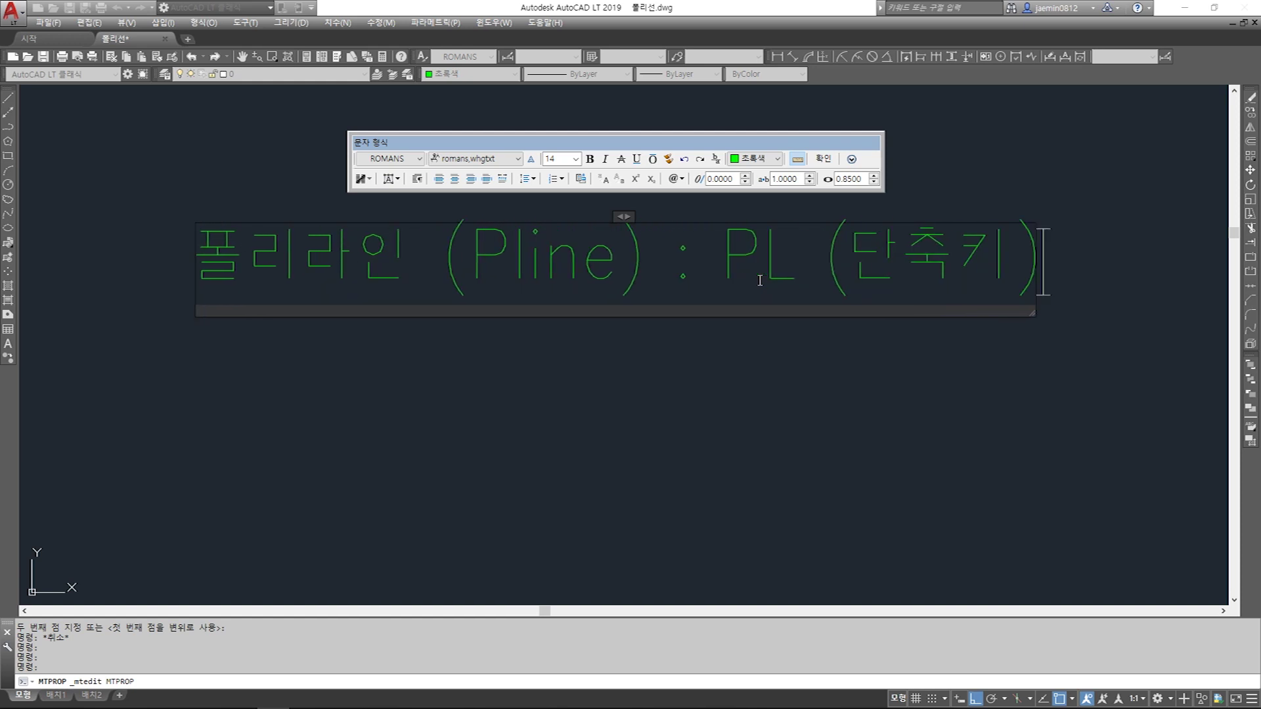
pyautogui.write(' 입력하고')
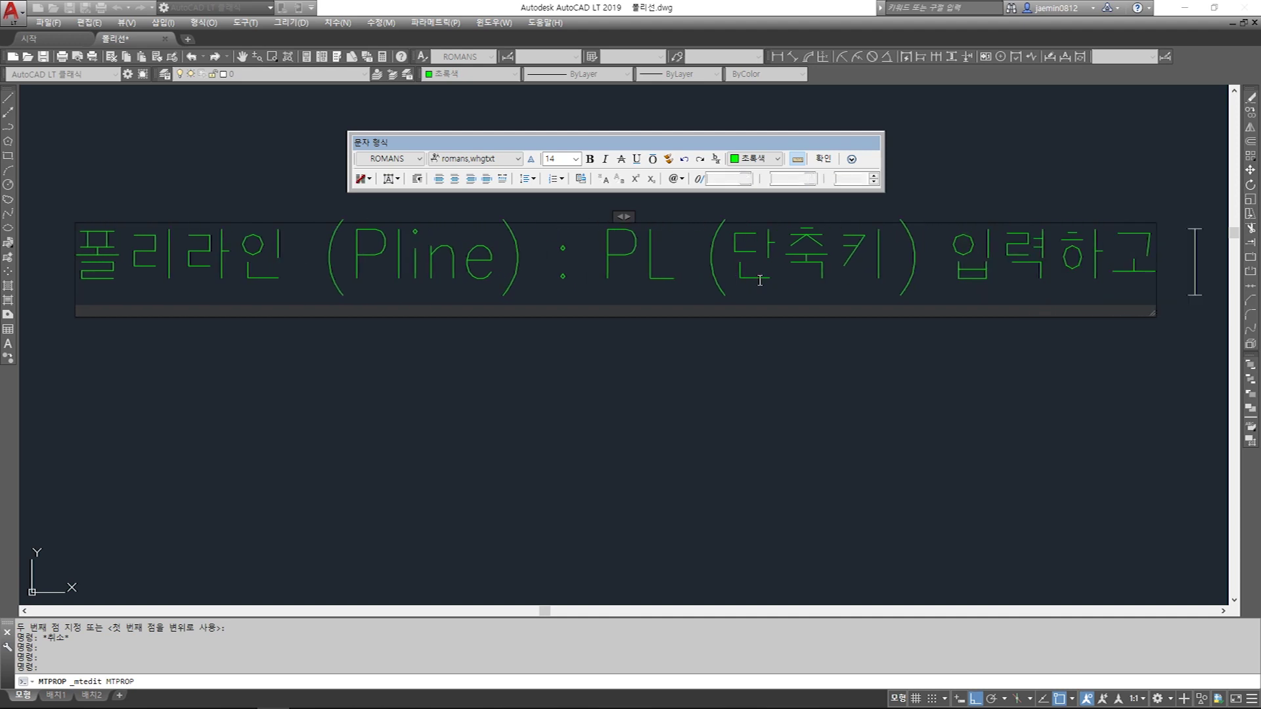
pyautogui.write(' 엔터 클리')
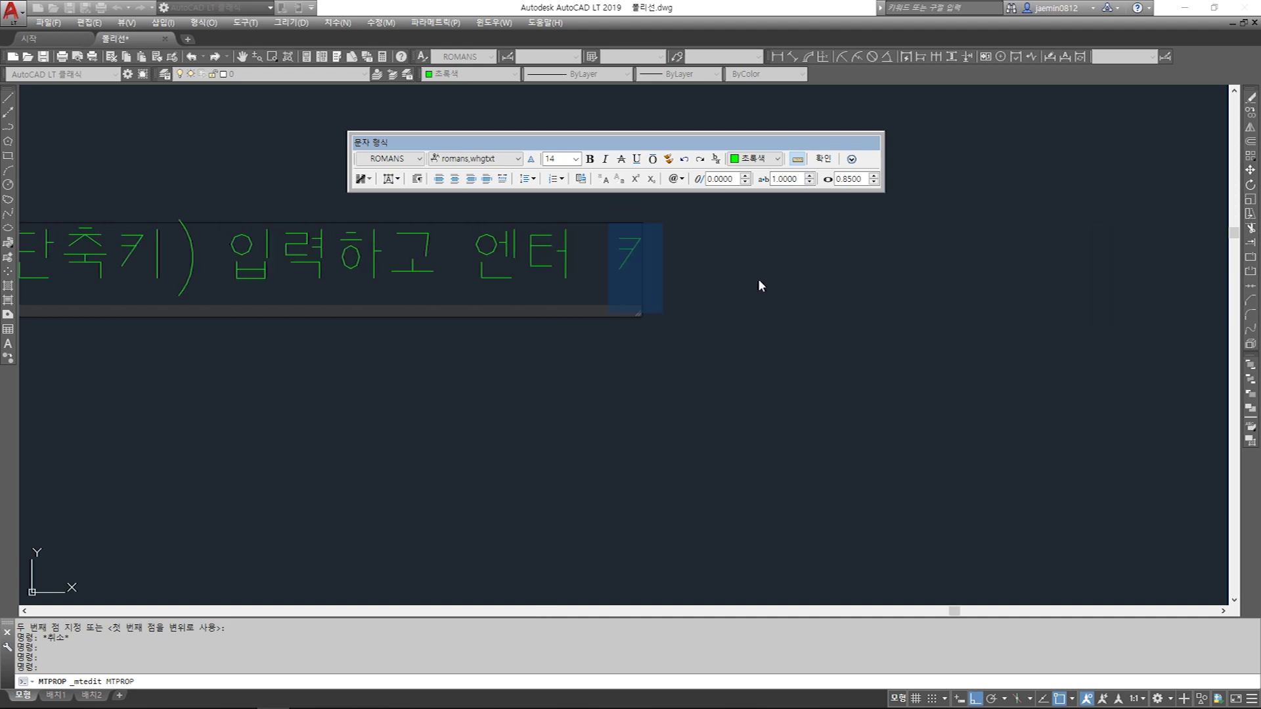
pyautogui.write('ㄱ')
pyautogui.scroll(-2, 729, 322)
pyautogui.moveTo(601, 346); pyautogui.dragTo(878, 354, button='middle')
pyautogui.moveTo(672, 355); pyautogui.dragTo(734, 321, button='middle')
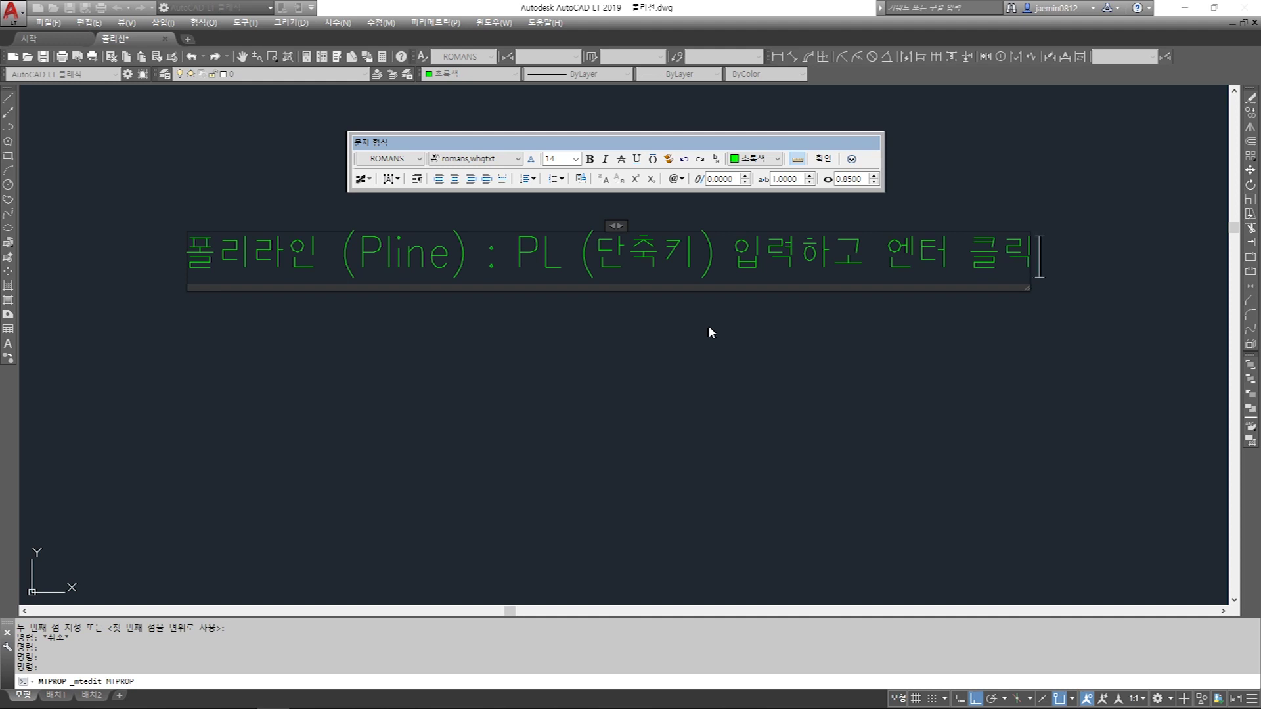
pyautogui.click(708, 332)
# - Draw an open zigzag polyline of seven slanted segments below the heading, with Ortho mode off
pyautogui.moveTo(552, 444); pyautogui.dragTo(607, 321, button='middle')
pyautogui.scroll(-3, 614, 360)
pyautogui.scroll(2, 613, 349)
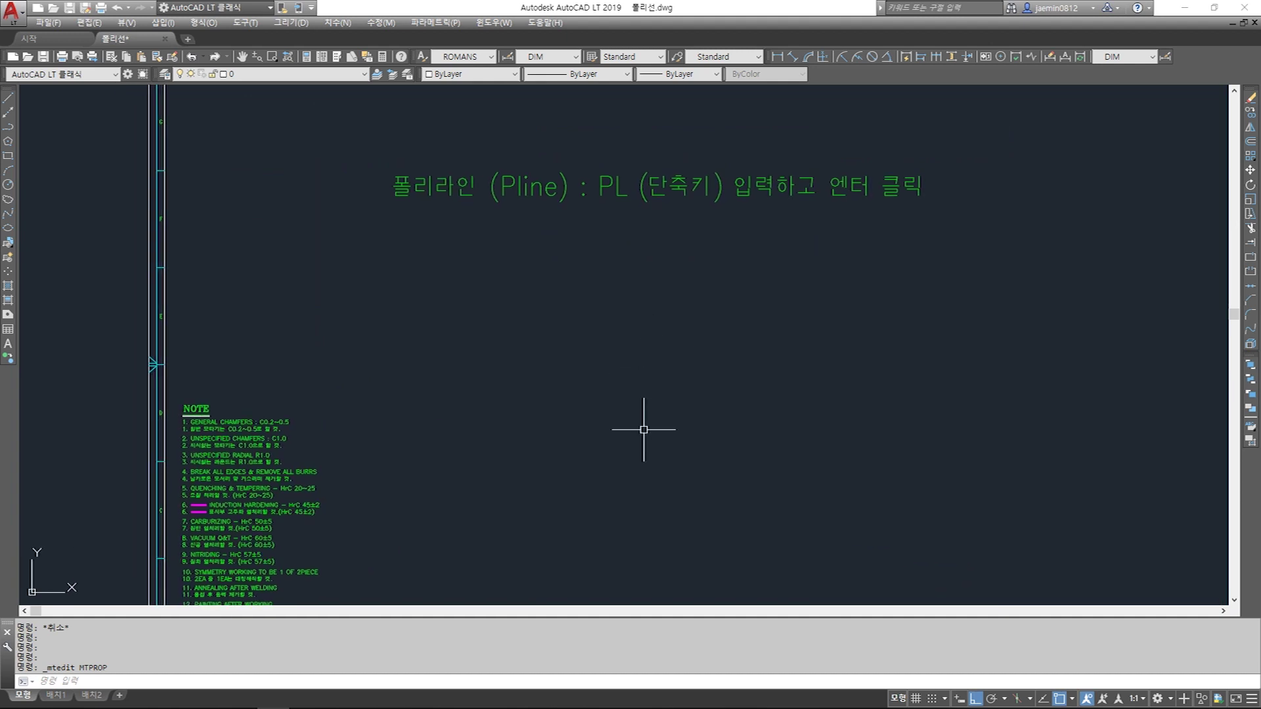
pyautogui.press('Escape')
pyautogui.press('Escape')
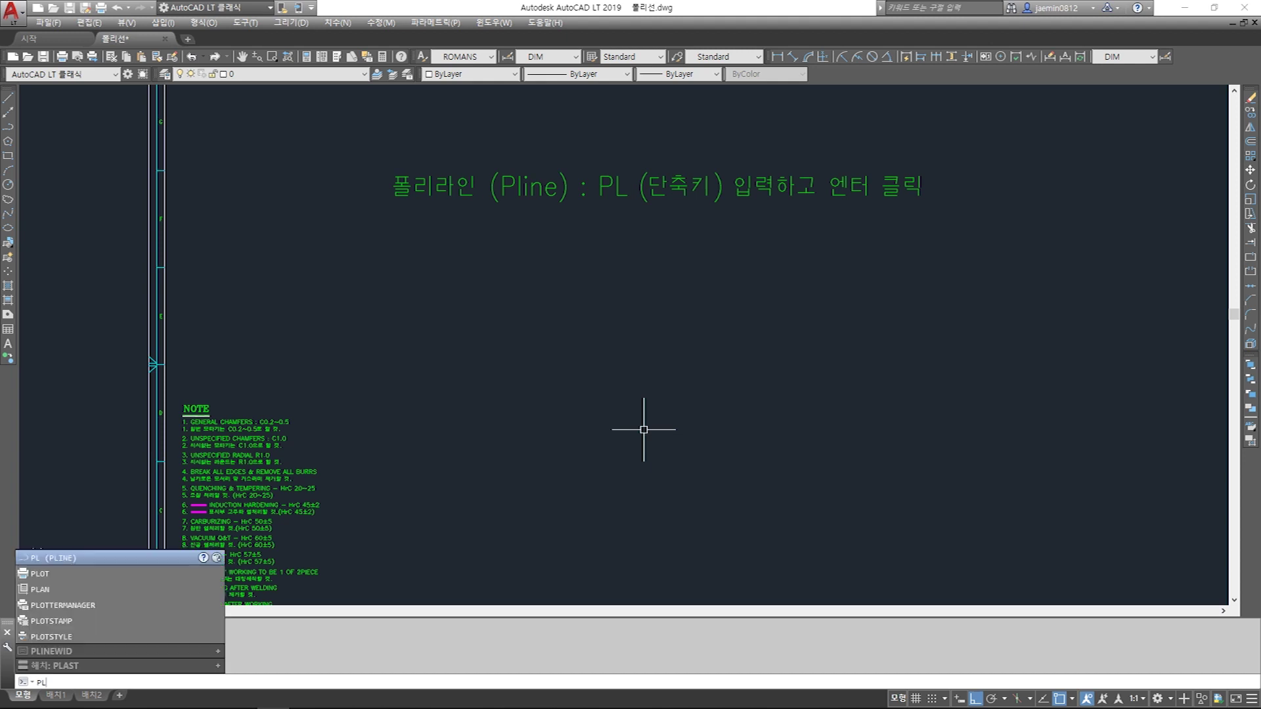
pyautogui.press('Return')
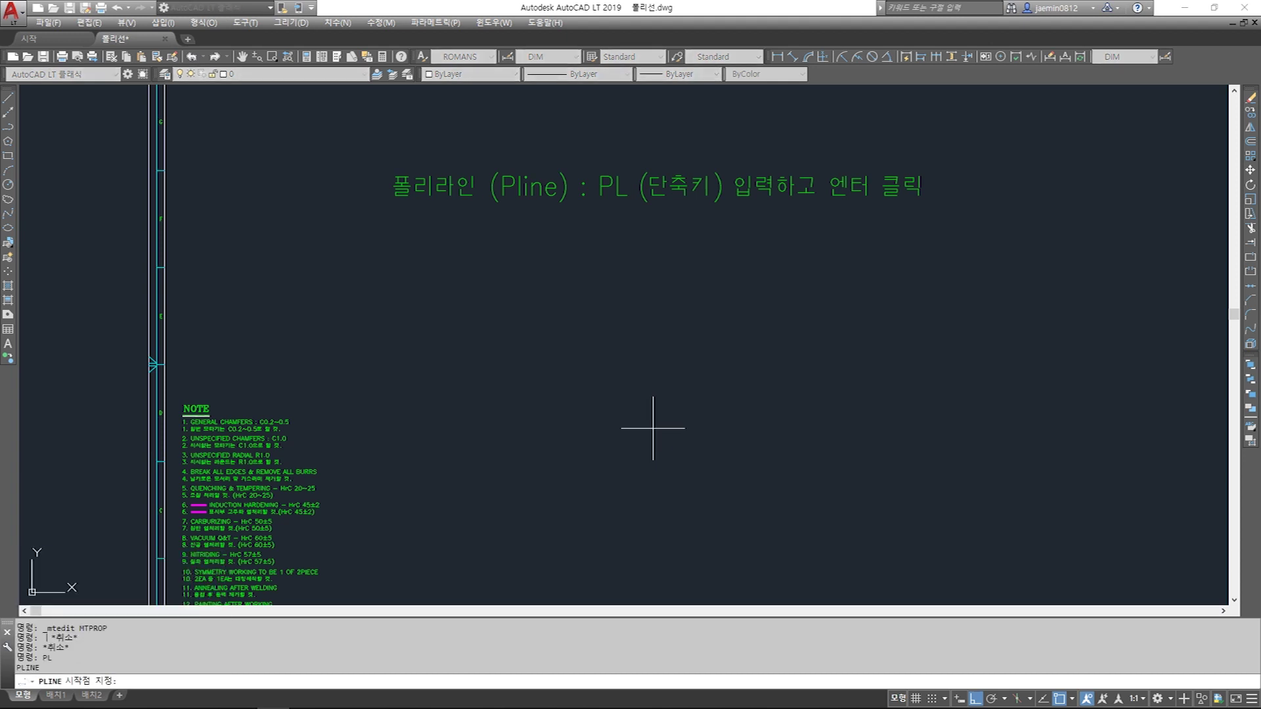
pyautogui.click(555, 377)
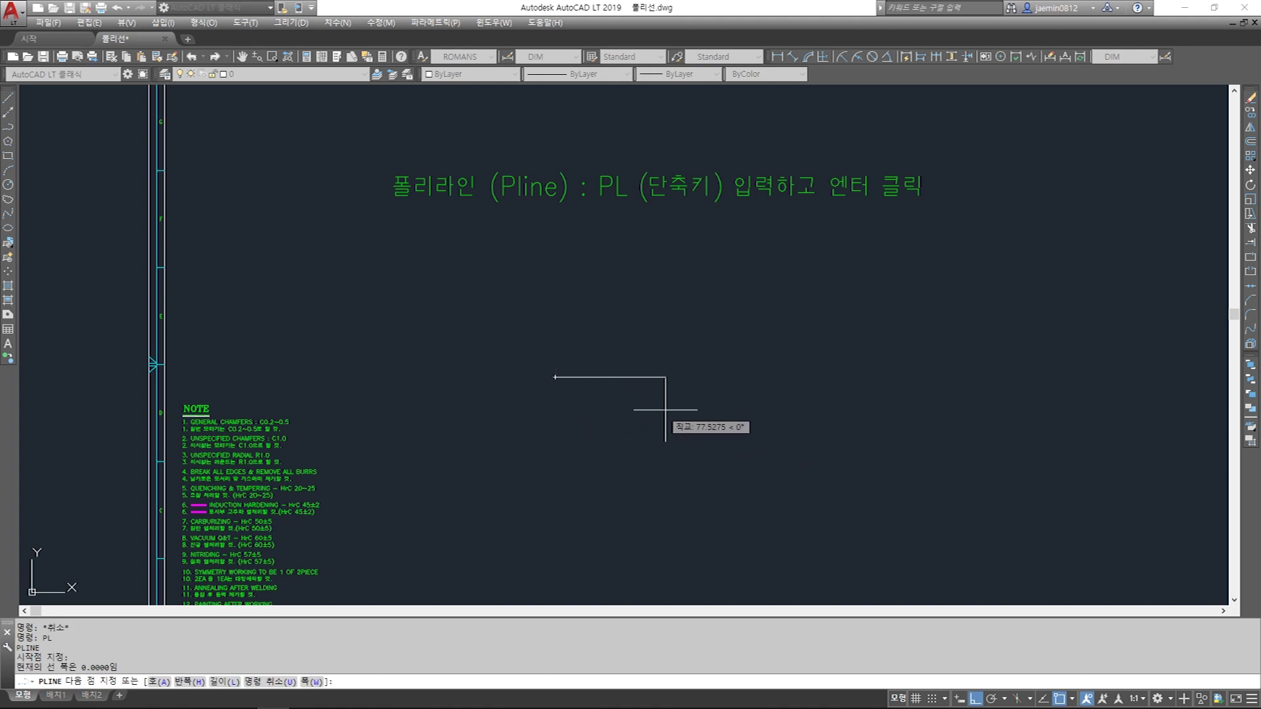
pyautogui.press('F8')
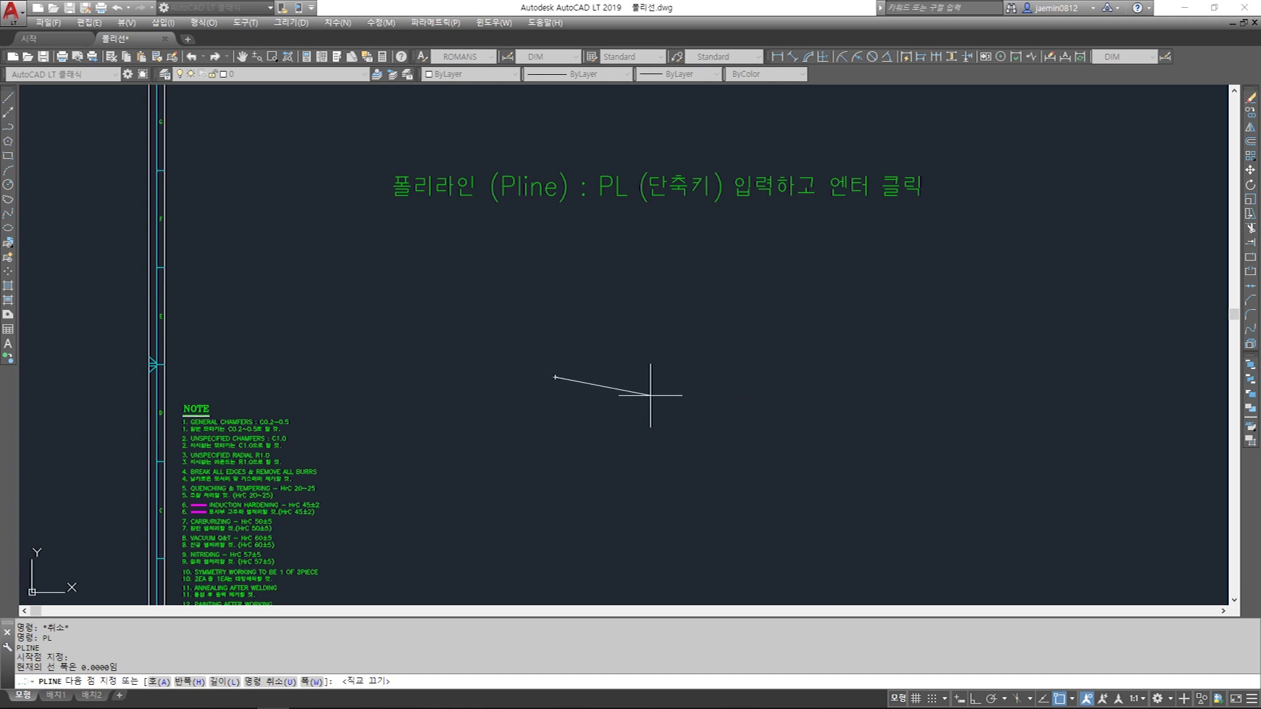
pyautogui.click(675, 298)
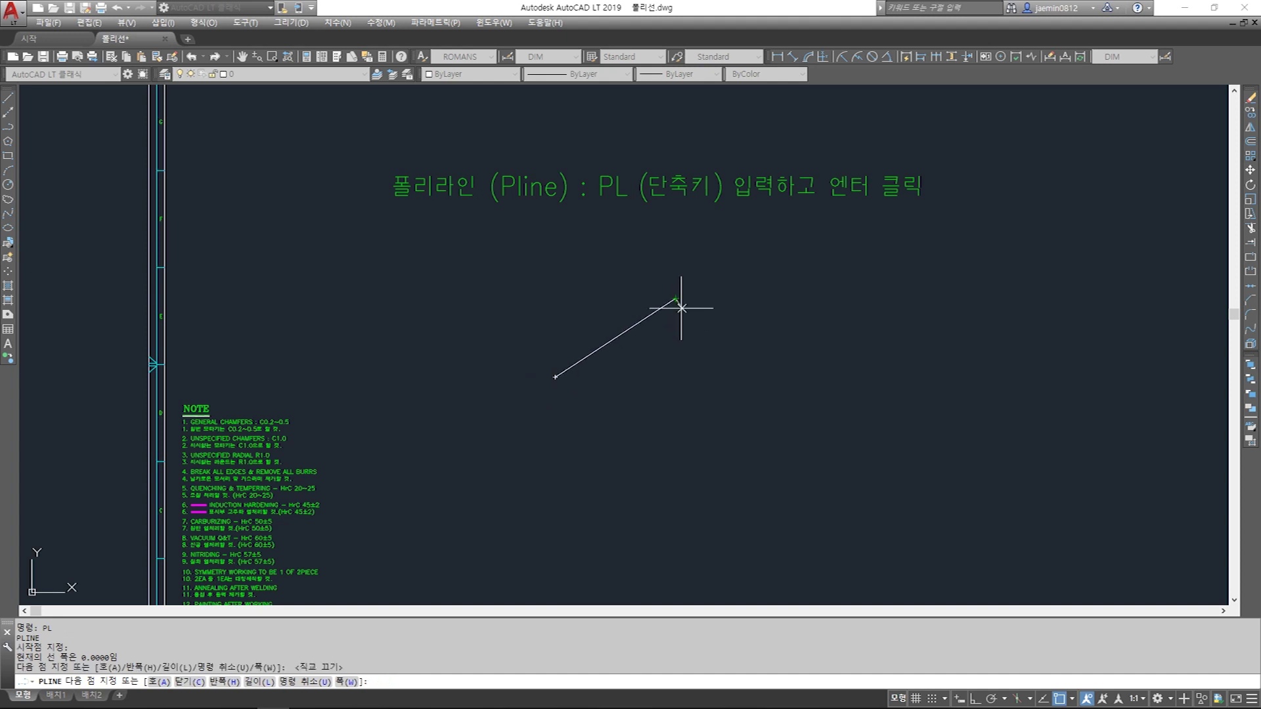
pyautogui.click(752, 376)
pyautogui.click(878, 304)
pyautogui.click(909, 403)
pyautogui.click(700, 470)
pyautogui.click(559, 274)
pyautogui.click(490, 385)
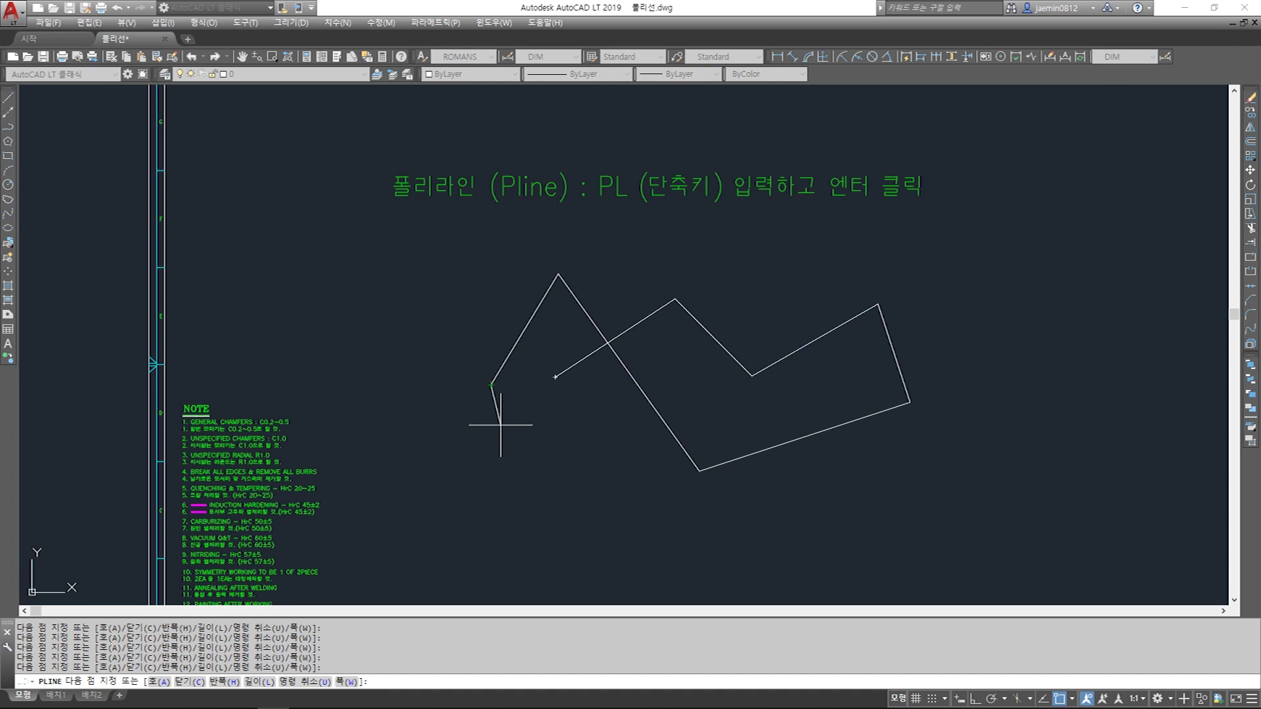
pyautogui.press('Return')
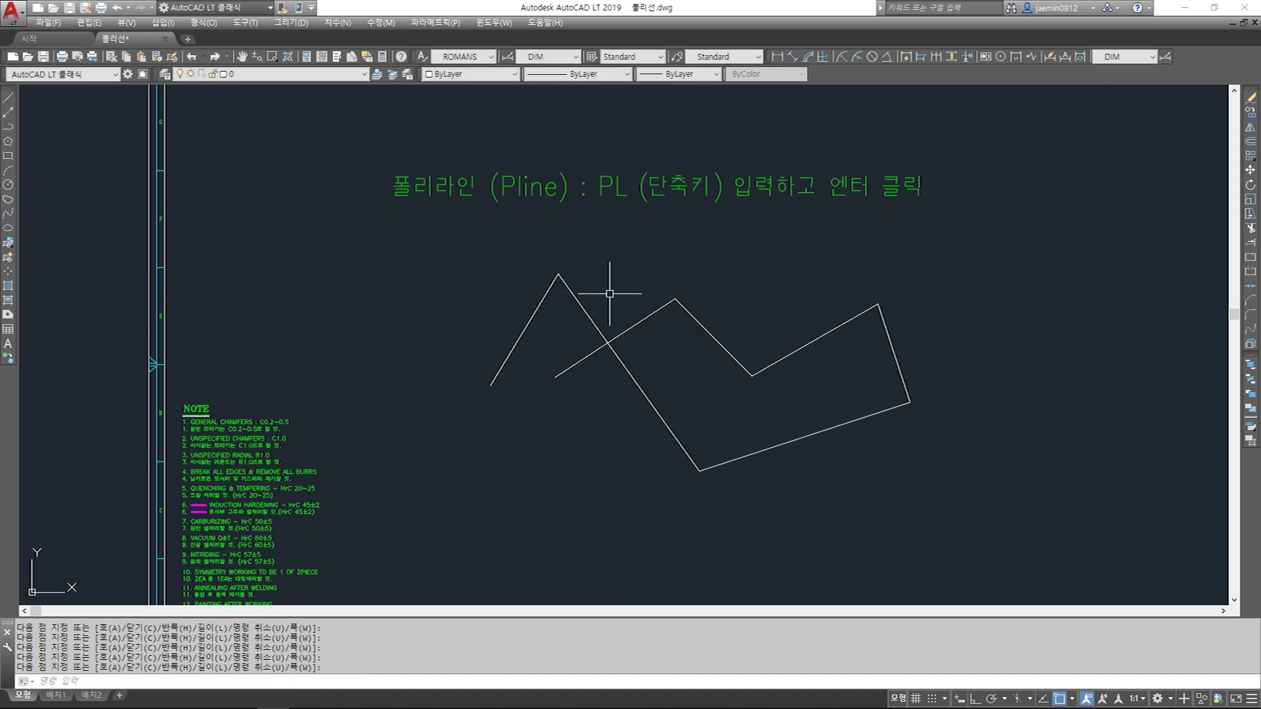
# - Select the zigzag polyline repeatedly to examine how its segments are grouped
pyautogui.click(585, 307)
pyautogui.press('Escape')
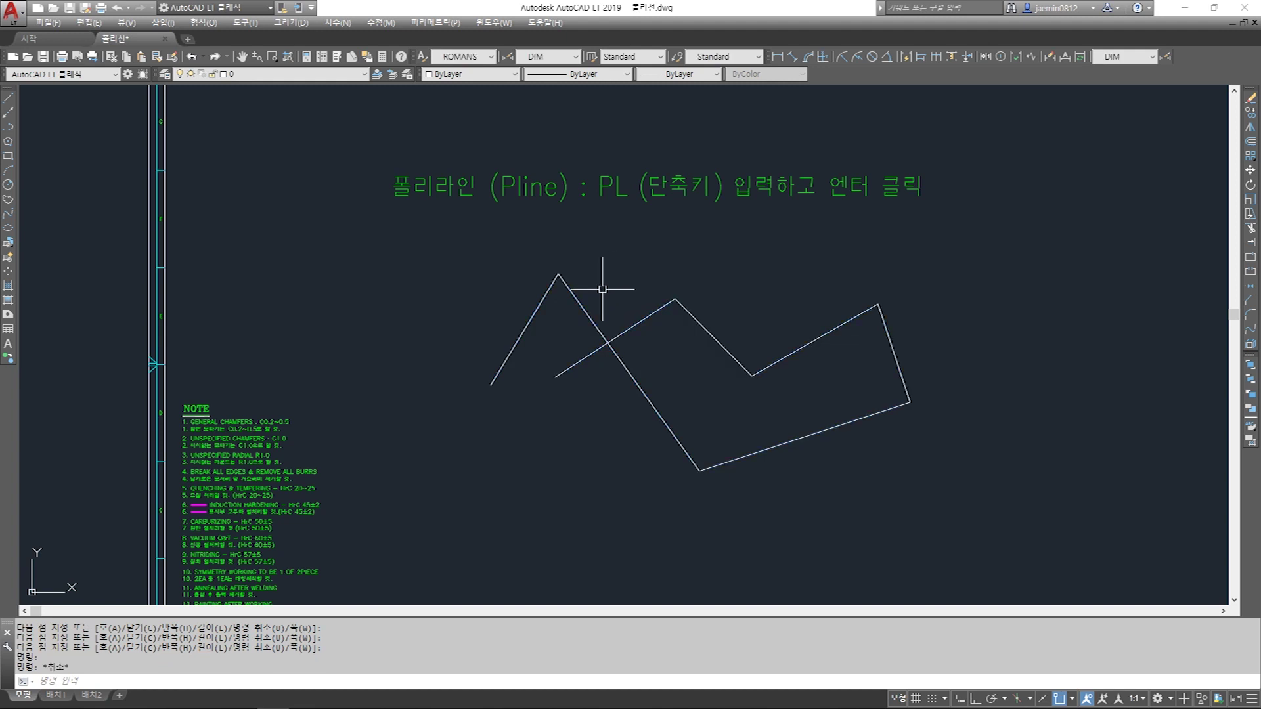
pyautogui.click(585, 304)
pyautogui.press('Escape')
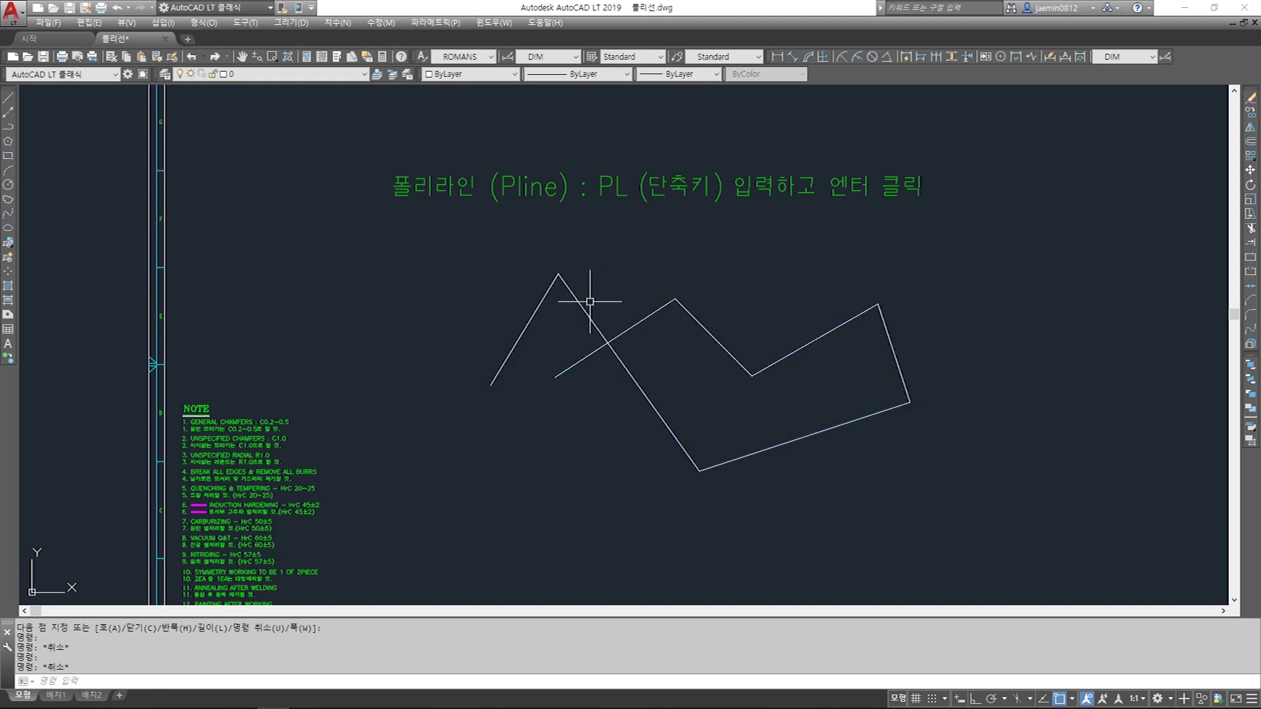
pyautogui.click(584, 308)
pyautogui.press('Escape')
pyautogui.click(583, 312)
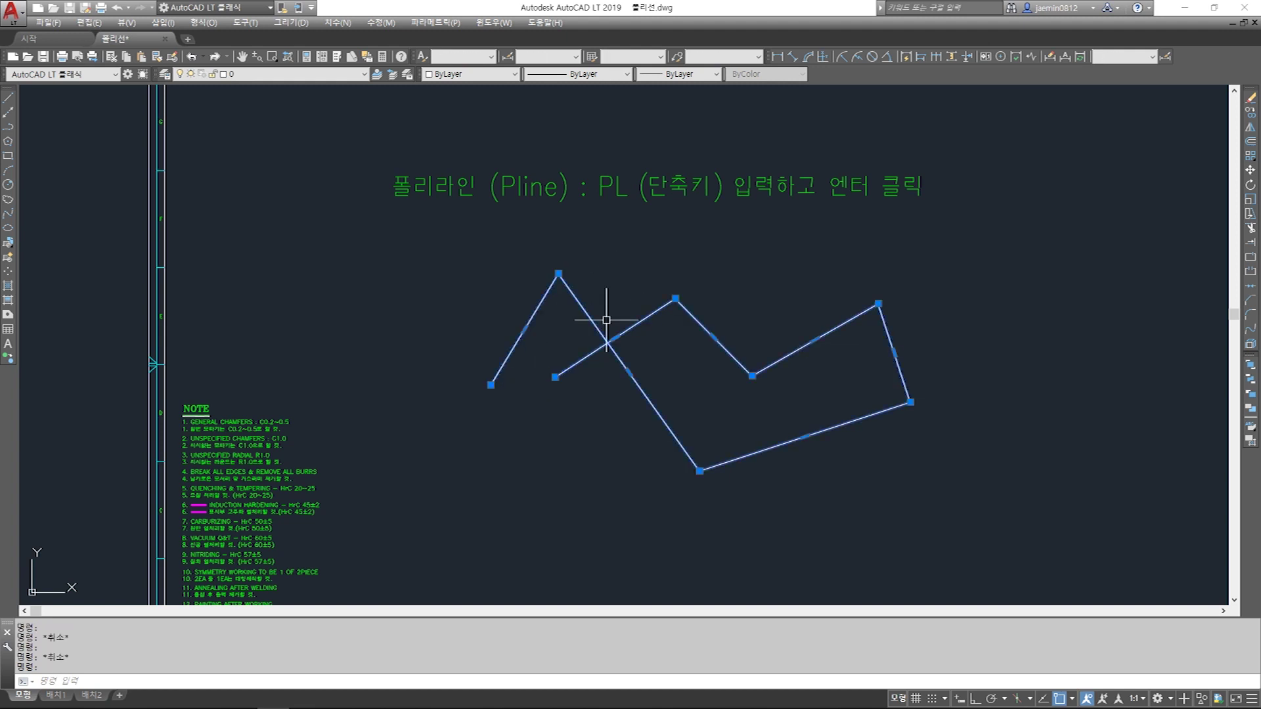
pyautogui.press('Escape')
# - Draw a chain of four slanted segments below the polyline with the Line command
pyautogui.write('l')
pyautogui.press('Return')
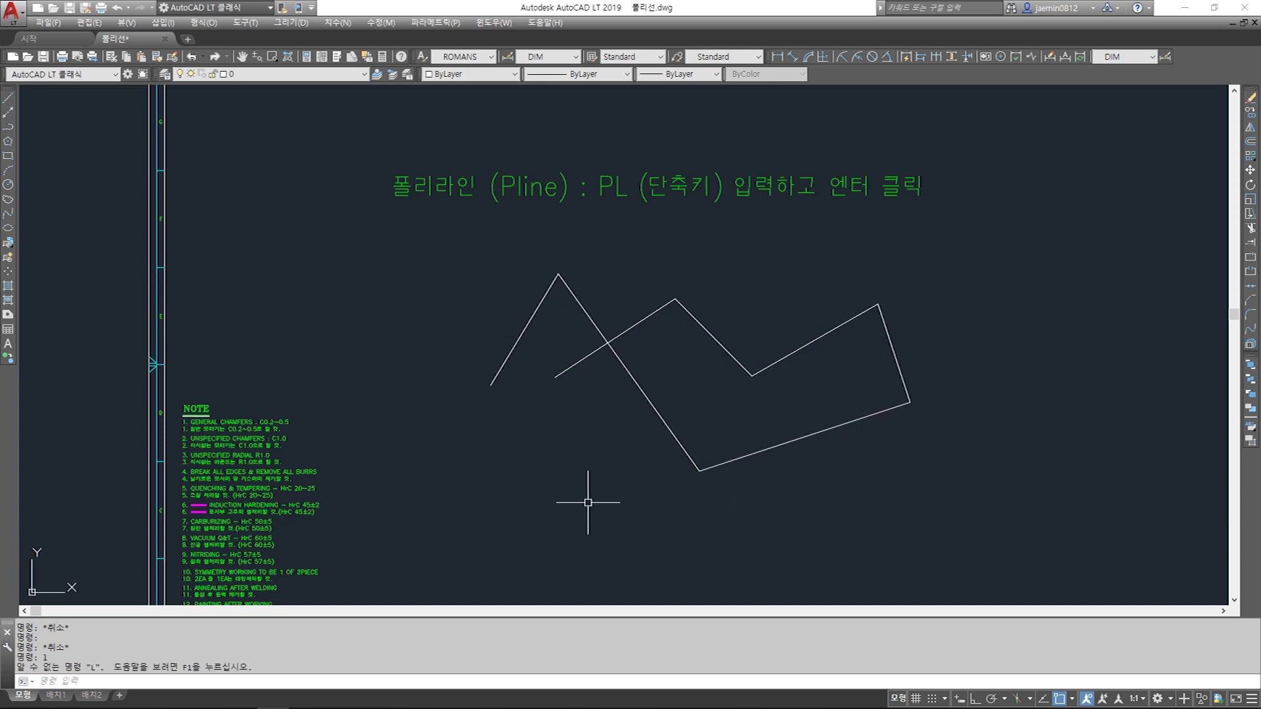
pyautogui.press('Escape')
pyautogui.write('l')
pyautogui.press('Return')
pyautogui.click(566, 509)
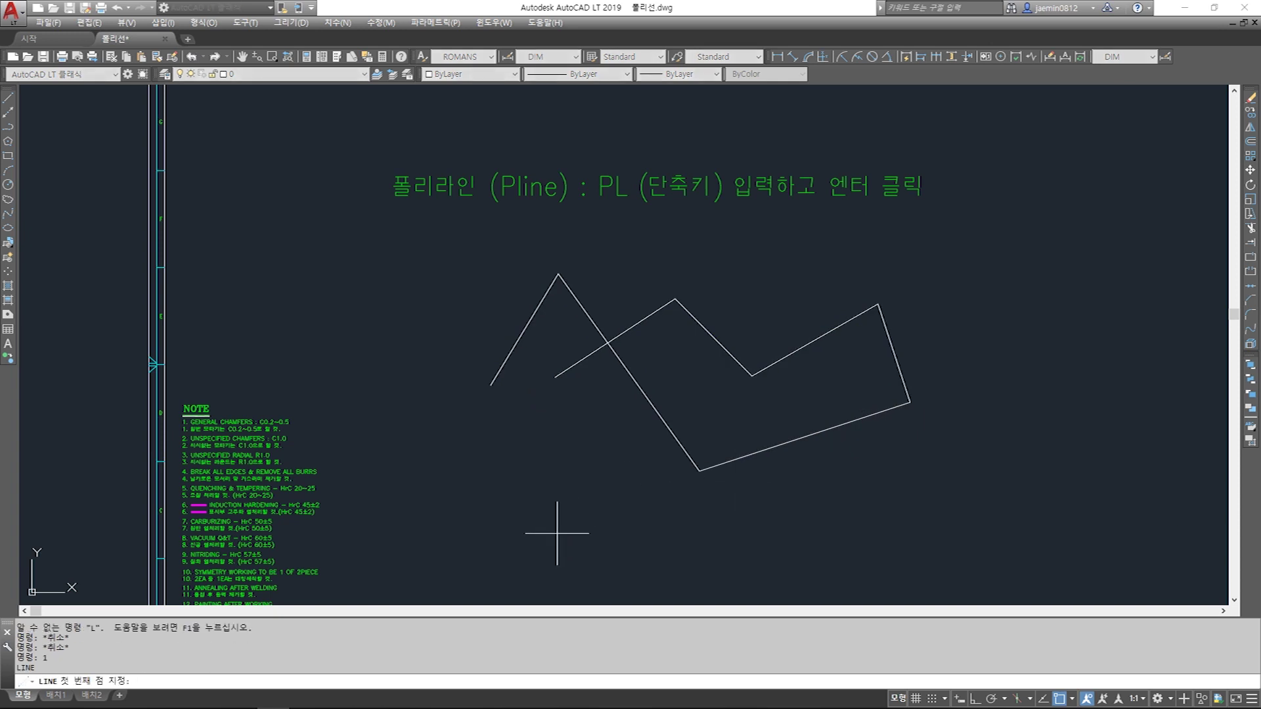
pyautogui.click(692, 528)
pyautogui.click(802, 487)
pyautogui.click(890, 534)
pyautogui.click(995, 444)
pyautogui.press('Escape')
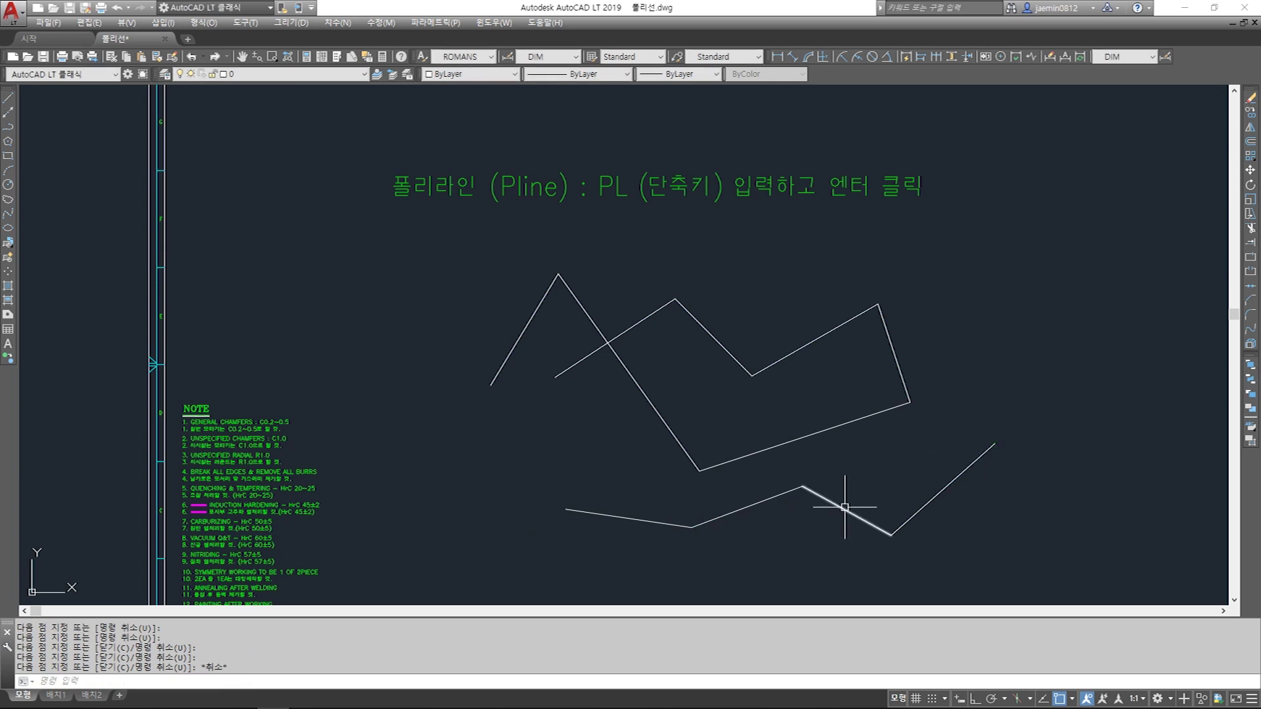
# - Select the chained line segments one after another to examine how they are grouped compared with the polyline
pyautogui.click(845, 510)
pyautogui.click(949, 485)
pyautogui.click(932, 496)
pyautogui.click(755, 497)
pyautogui.click(717, 510)
pyautogui.click(660, 509)
pyautogui.click(636, 528)
pyautogui.press('Escape')
pyautogui.click(639, 502)
pyautogui.click(623, 532)
pyautogui.click(746, 535)
pyautogui.click(729, 494)
pyautogui.click(844, 493)
pyautogui.click(822, 530)
pyautogui.click(965, 515)
pyautogui.click(872, 520)
pyautogui.press('Escape')
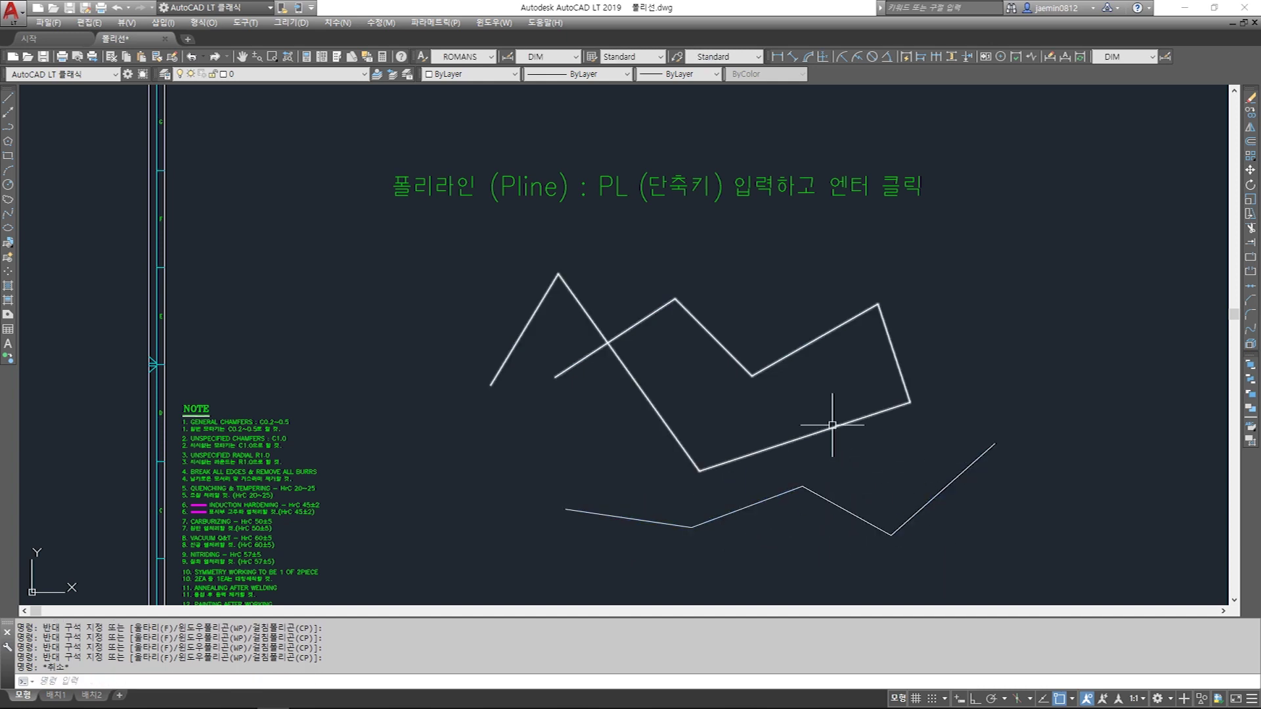
# - Erase the zigzag polyline together with the chained line segments below it
pyautogui.click(829, 428)
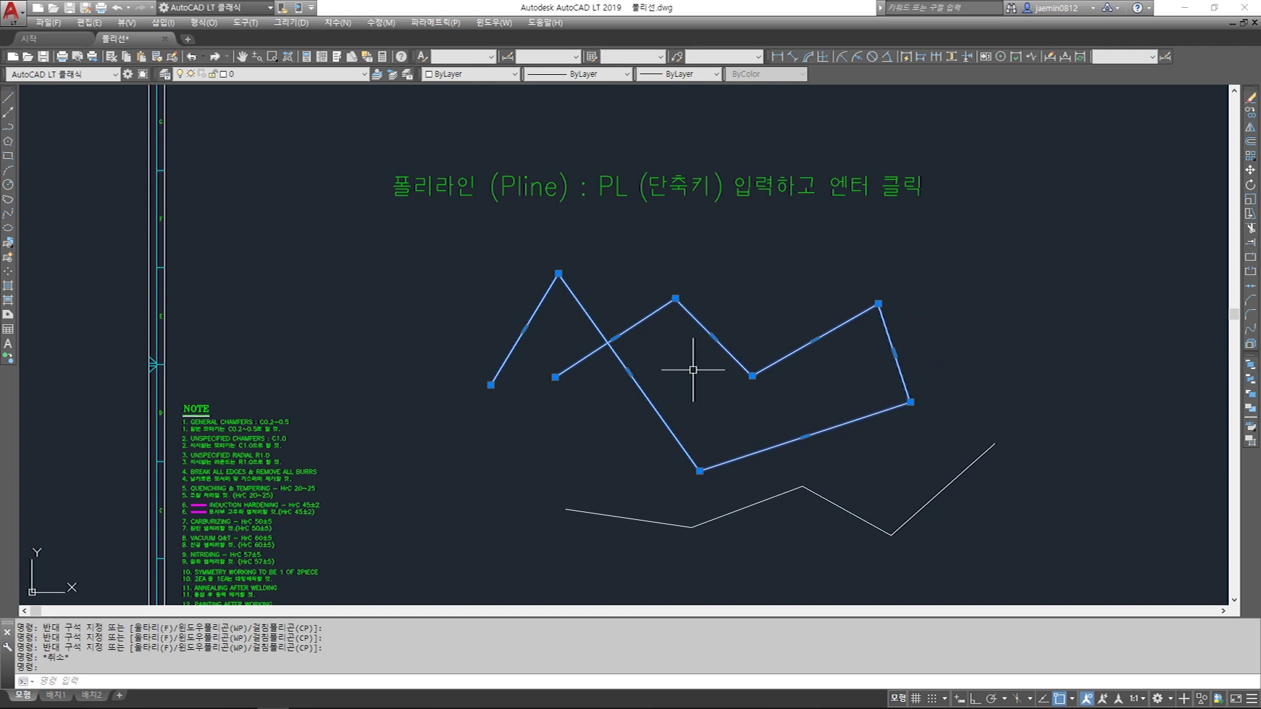
pyautogui.click(1085, 307)
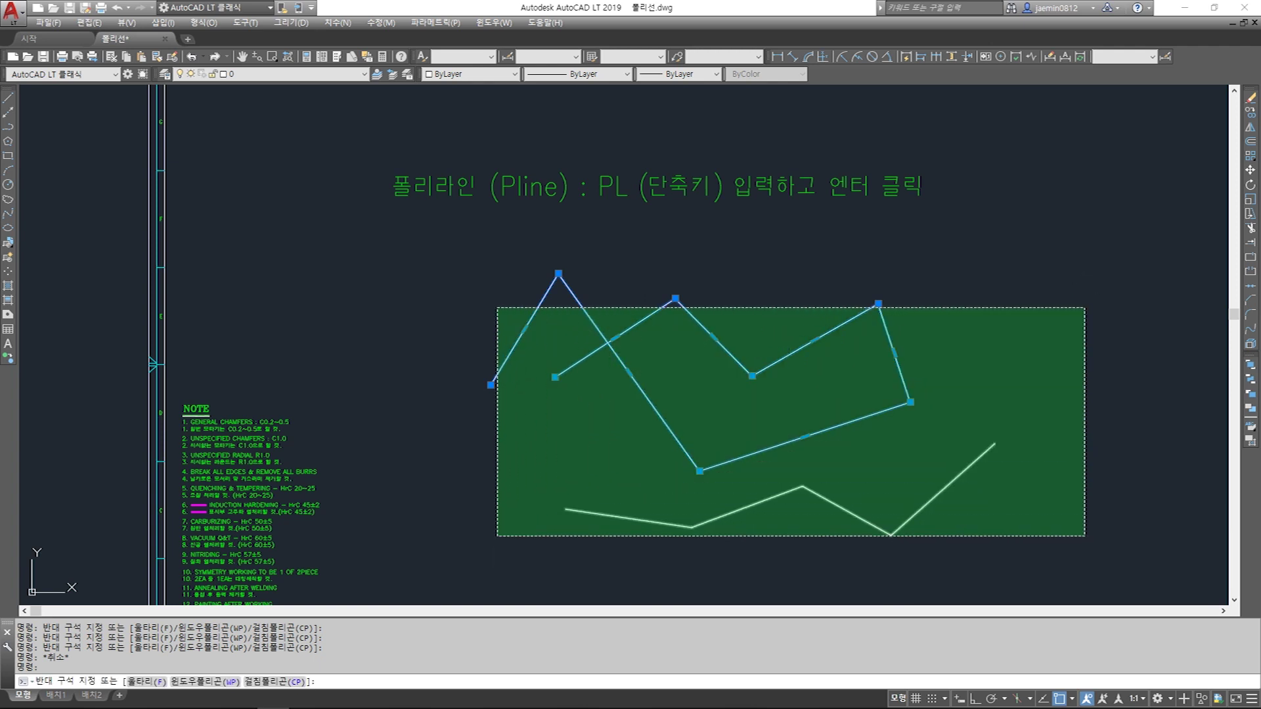
pyautogui.click(497, 535)
pyautogui.press('Delete')
# - Draw a horizontal polyline segment 100 units long below the heading, with Ortho mode on
pyautogui.write('pl')
pyautogui.press('Return')
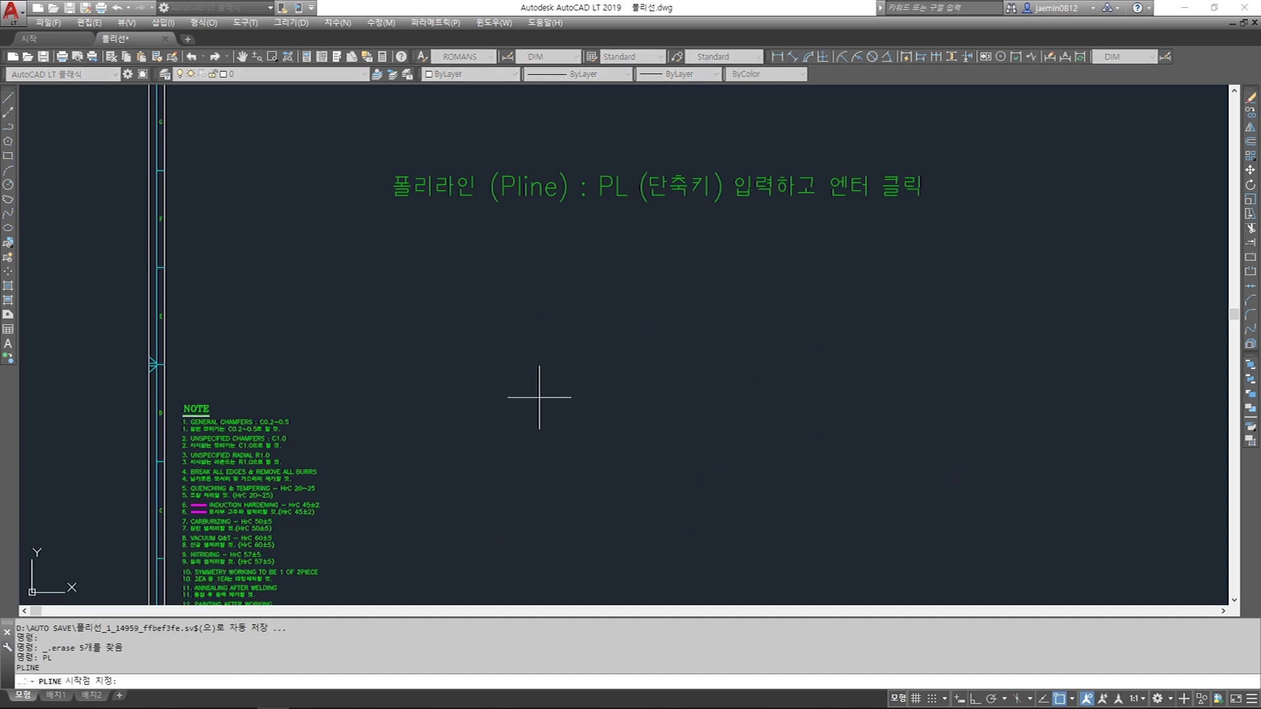
pyautogui.click(531, 434)
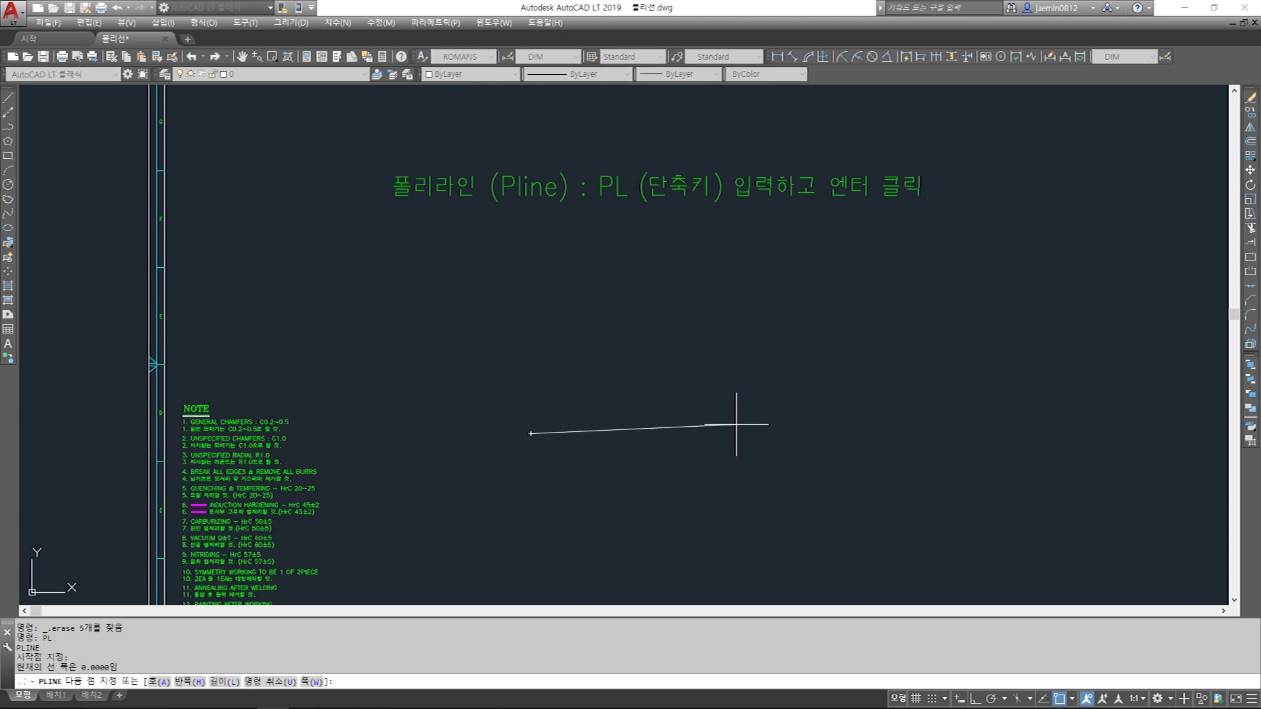
pyautogui.press('F8')
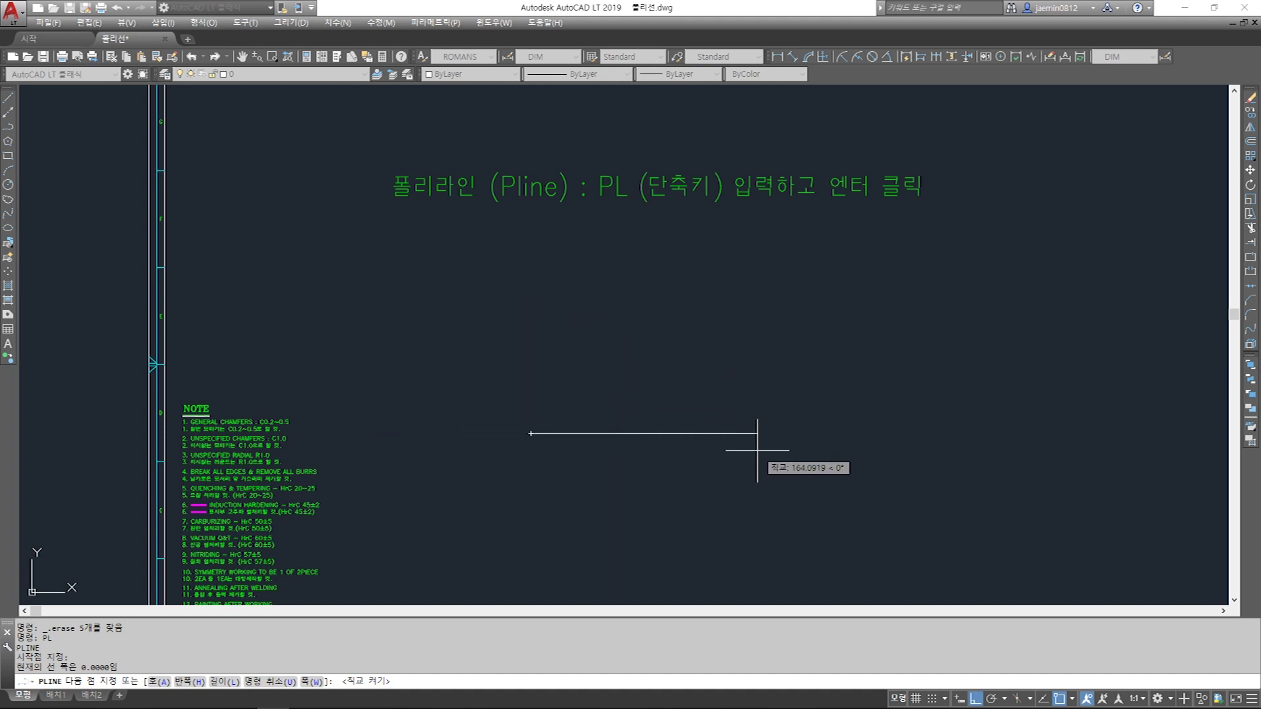
pyautogui.press('Return')
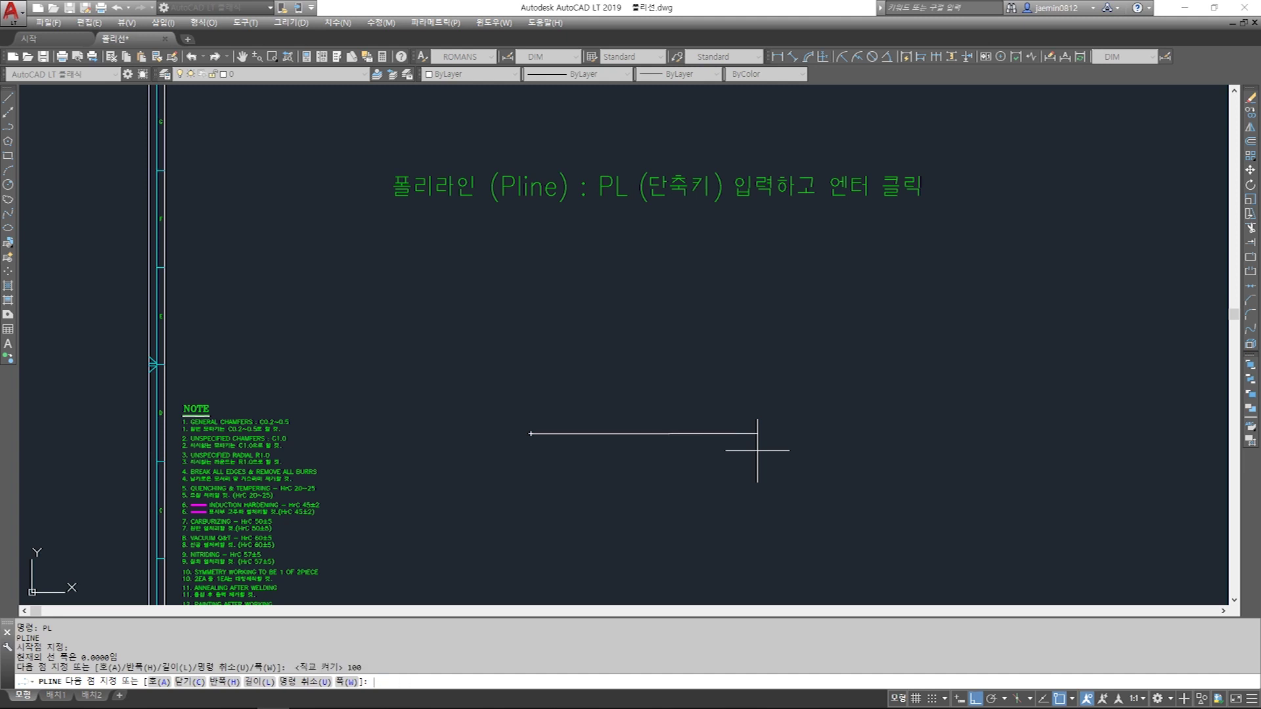
pyautogui.press('Escape')
pyautogui.press('Escape')
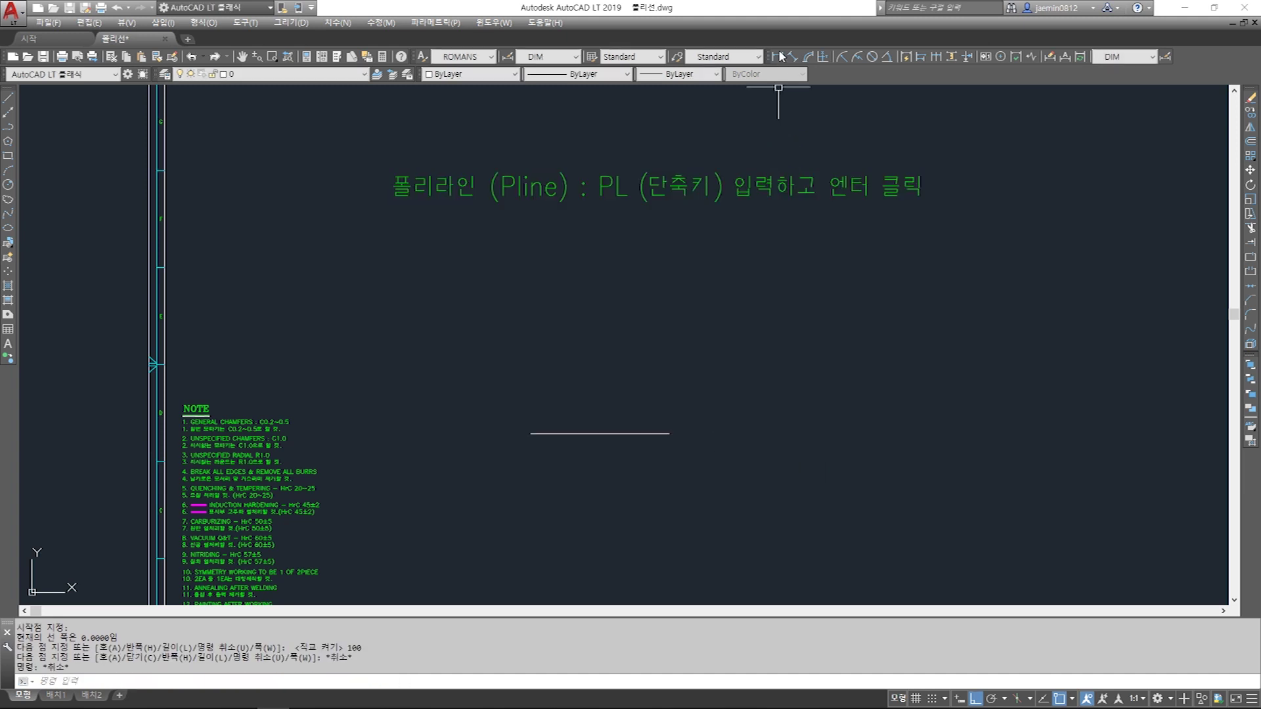
# - Add a linear dimension below the horizontal polyline segment, between its two endpoints
pyautogui.click(779, 57)
pyautogui.click(669, 433)
pyautogui.click(532, 433)
pyautogui.click(562, 466)
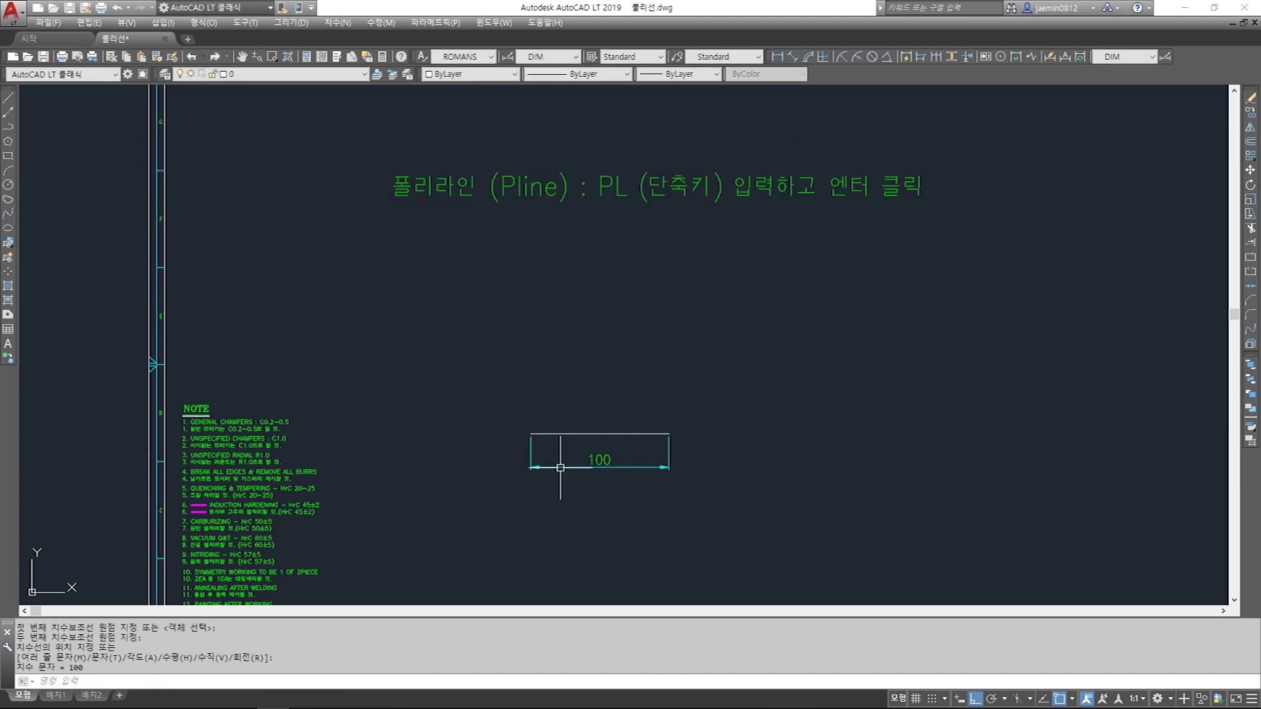
pyautogui.press('Escape')
pyautogui.scroll(3, 578, 457)
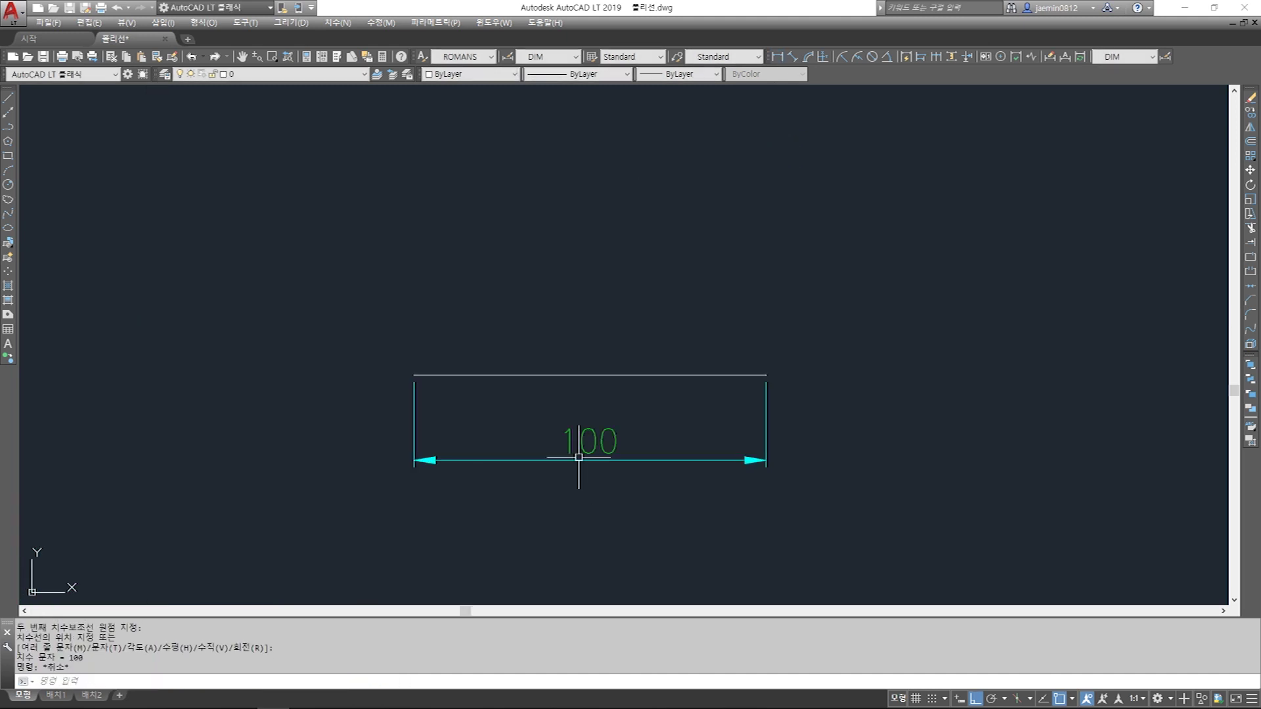
# - Erase the linear dimension below the horizontal polyline segment
pyautogui.click(656, 488)
pyautogui.click(640, 434)
pyautogui.press('Delete')
# - Set the overall dimension scale (DIMSCALE) to 3
pyautogui.write('dd')
pyautogui.press('Return')
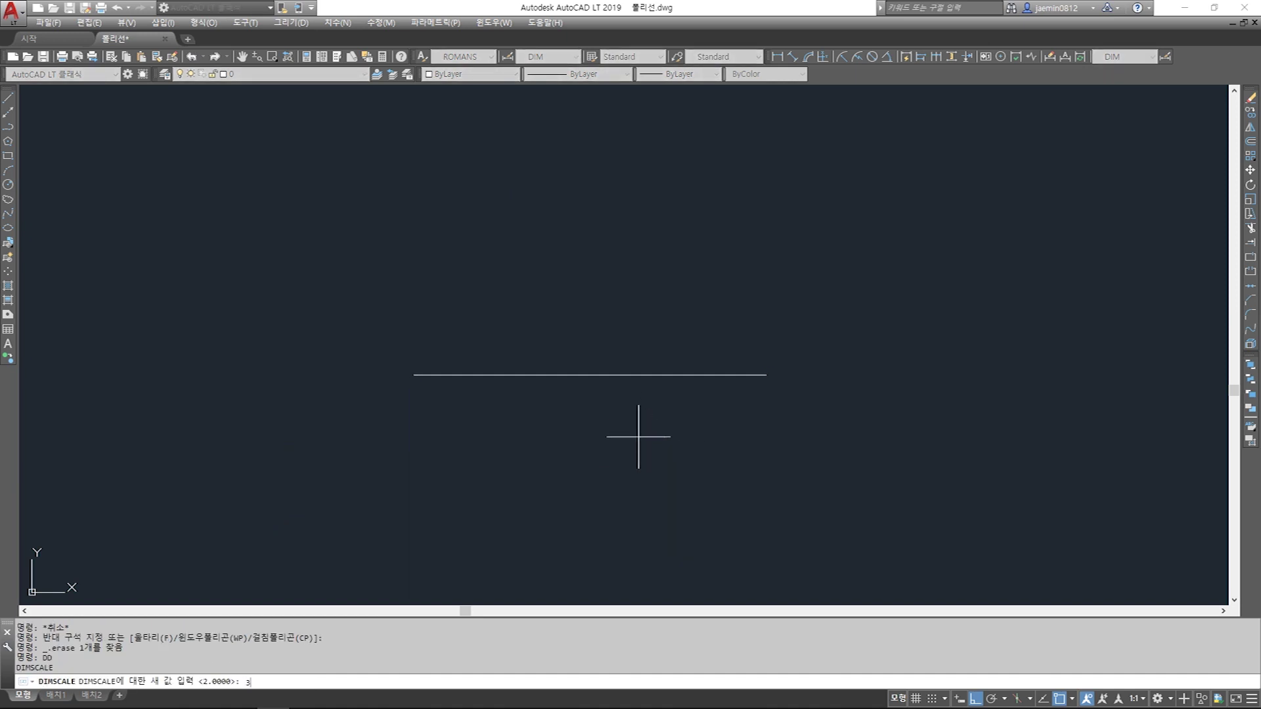
pyautogui.press('Return')
pyautogui.press('Escape')
pyautogui.scroll(-3, 630, 430)
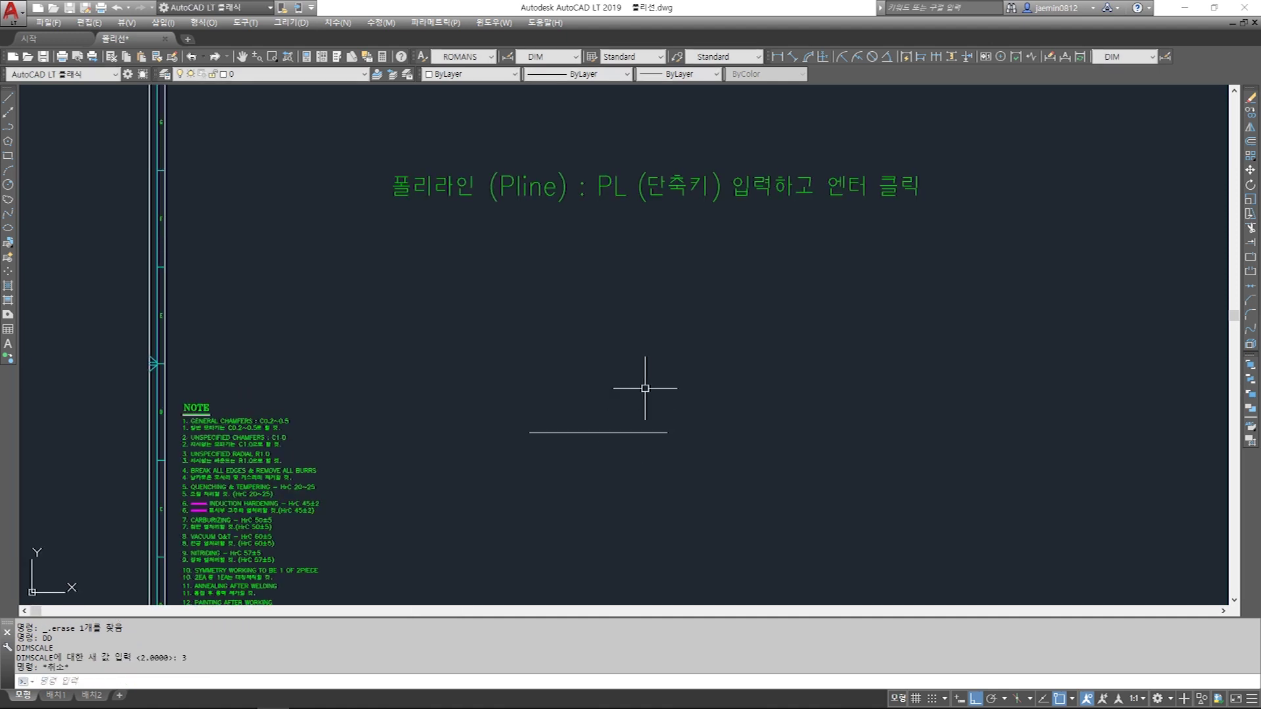
# - Start a second polyline just above the existing segment with a horizontal line segment 100 units long
pyautogui.write('pl')
pyautogui.press('Return')
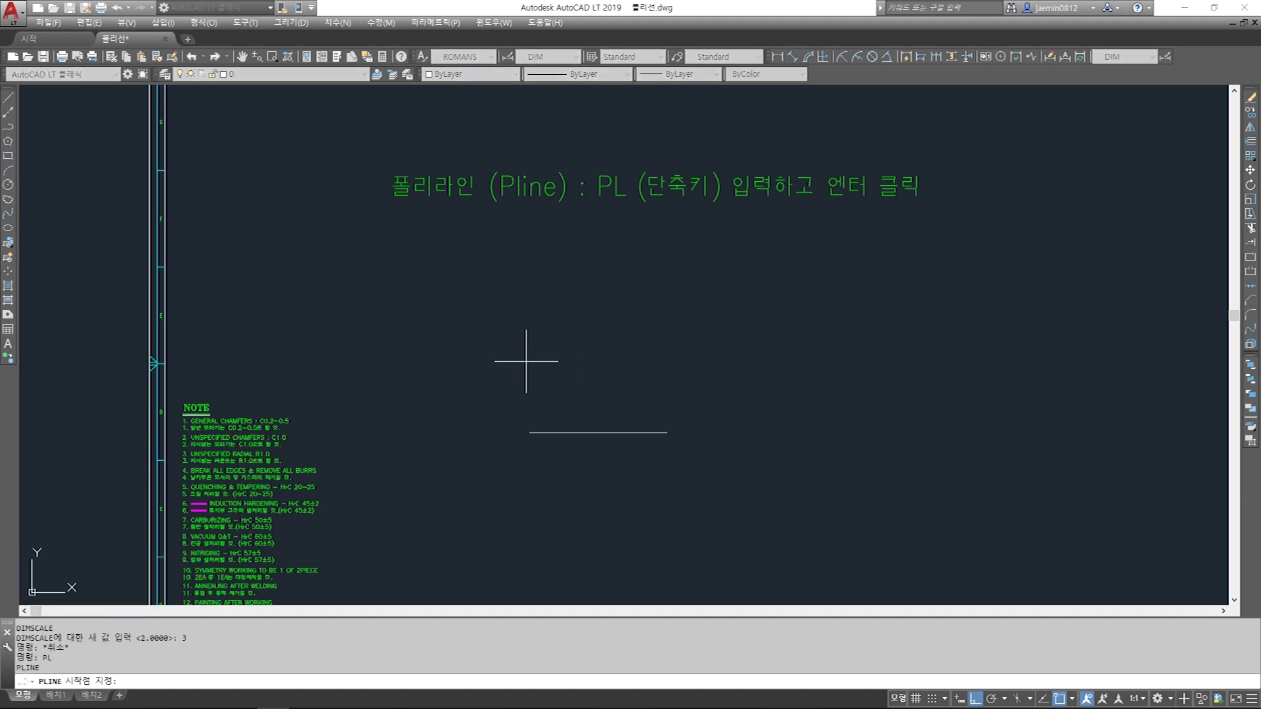
pyautogui.click(526, 361)
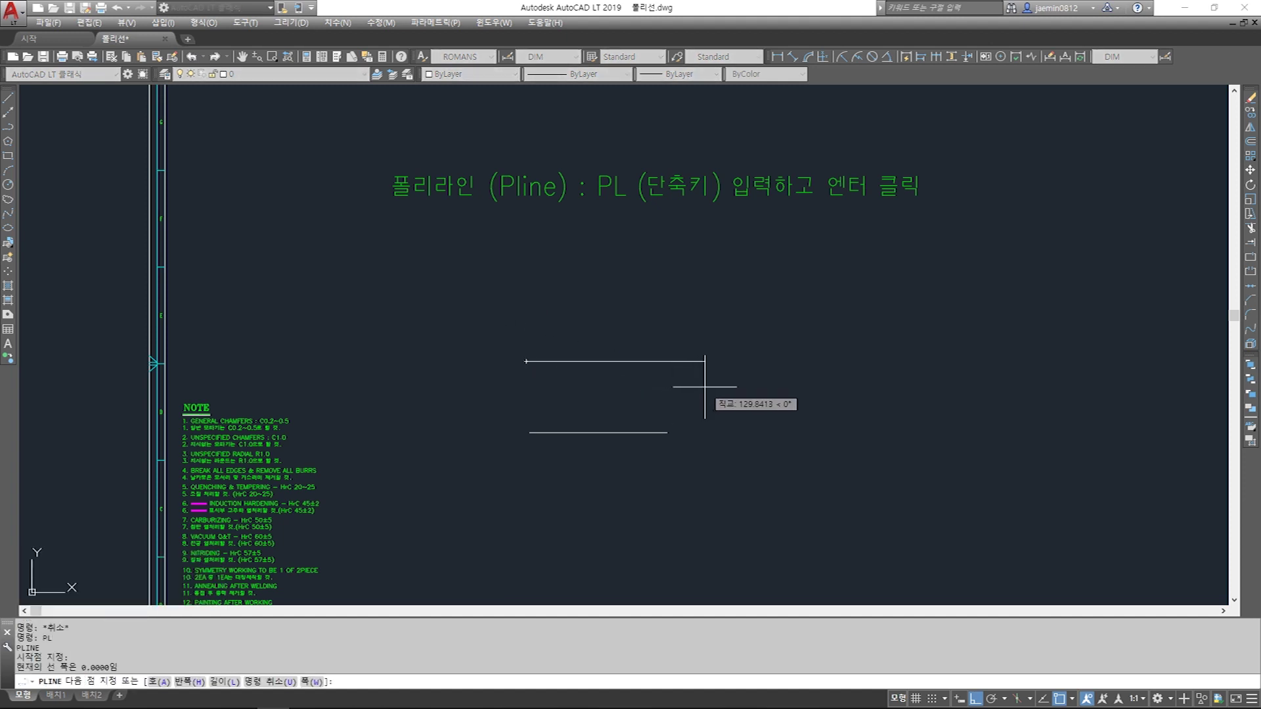
pyautogui.press('Return')
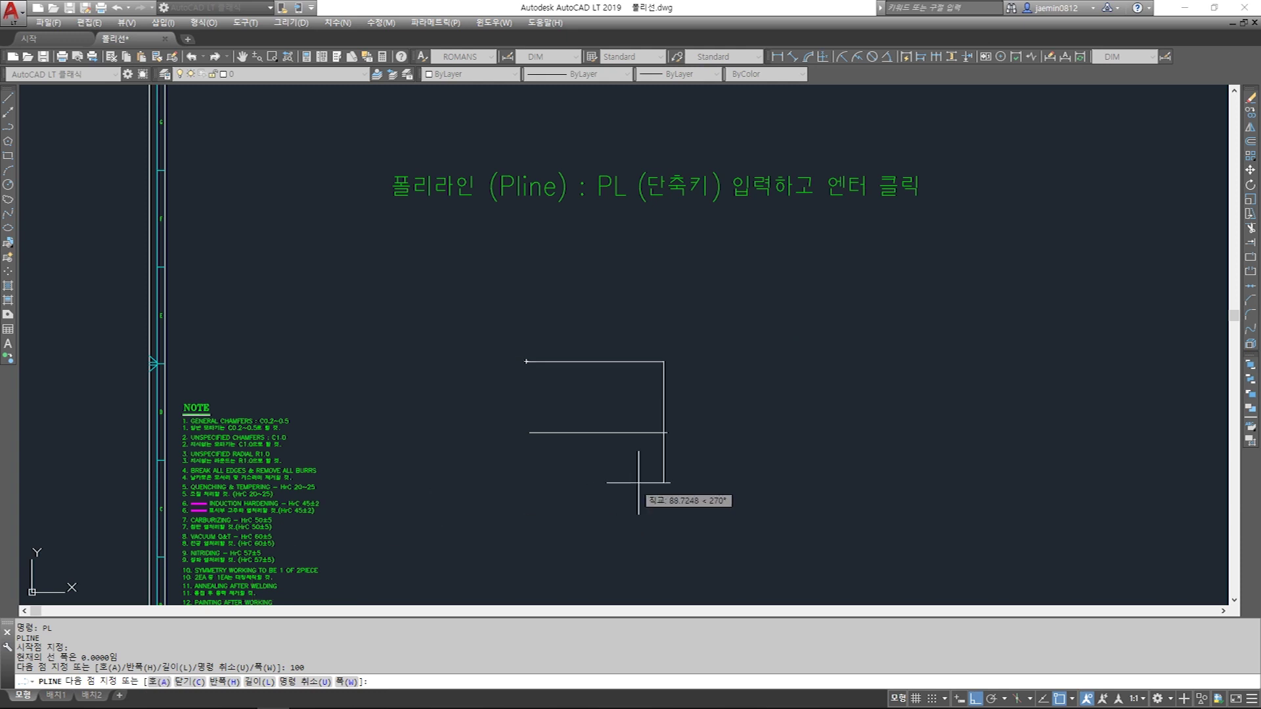
# - Switch the polyline to arc mode with Ortho off and add eight freehand tangent arcs looping around above and below its straight segment
pyautogui.write('a')
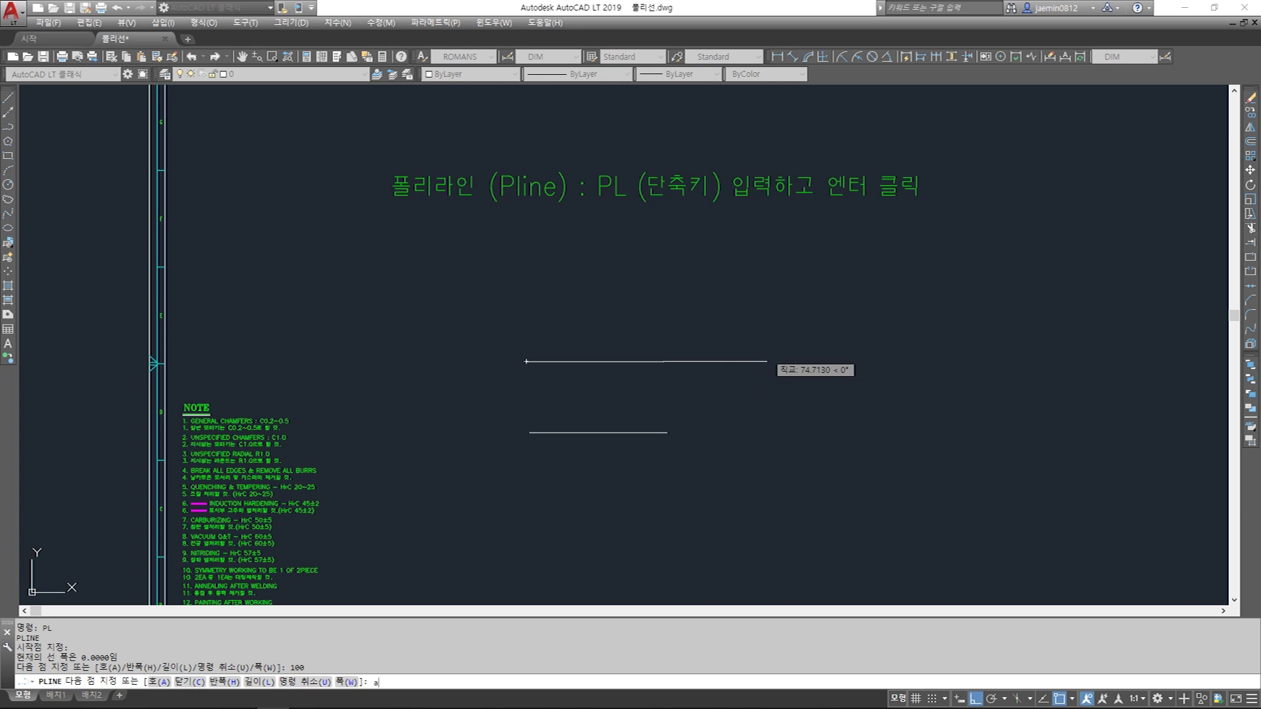
pyautogui.press('Return')
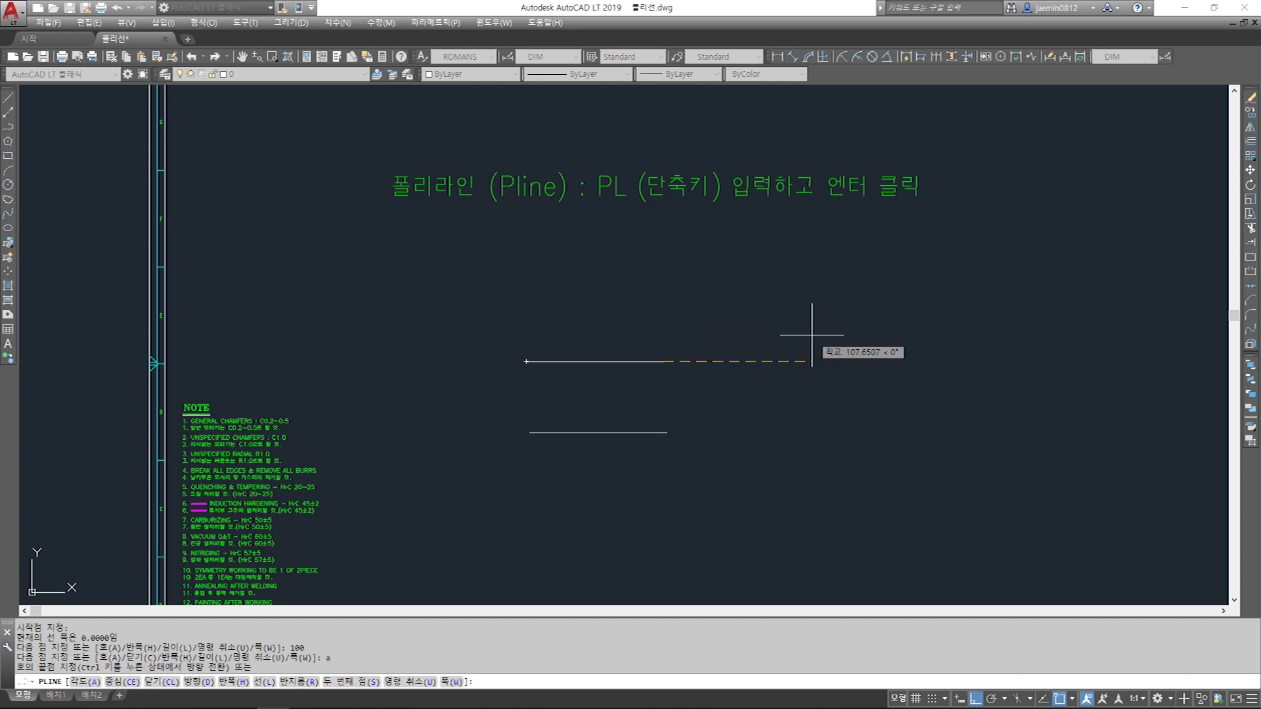
pyautogui.press('F8')
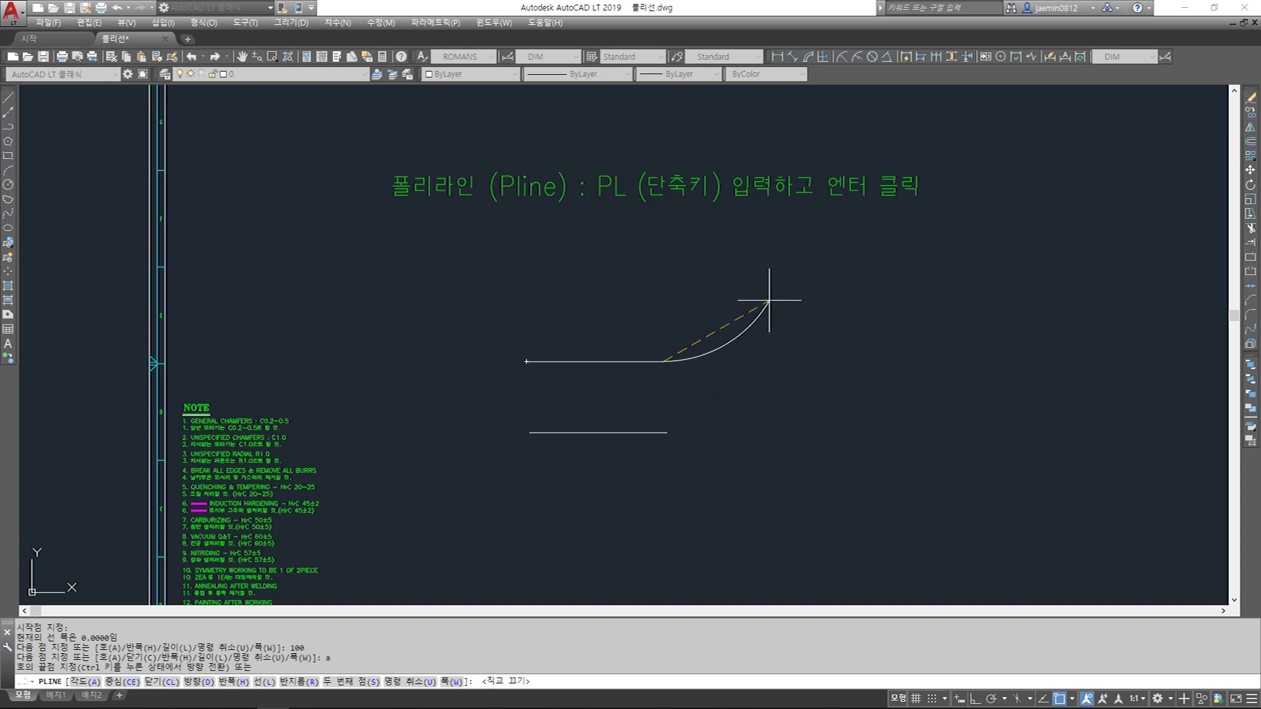
pyautogui.click(745, 272)
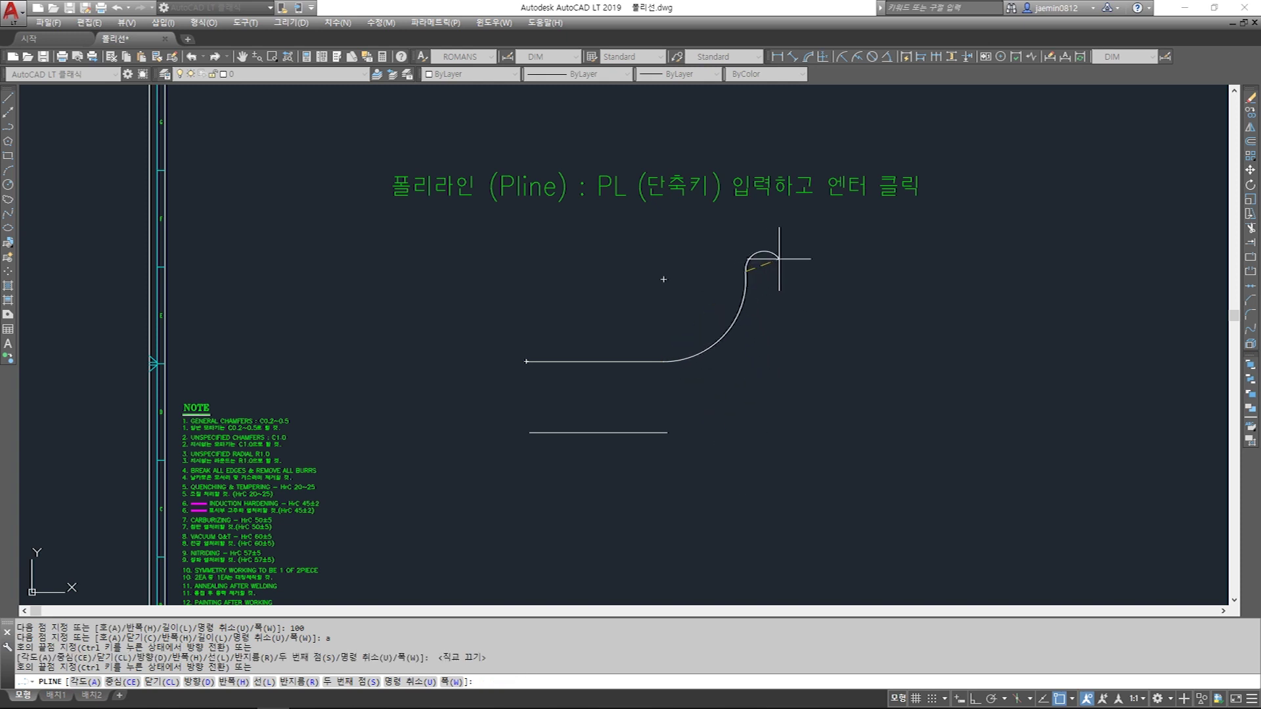
pyautogui.click(652, 242)
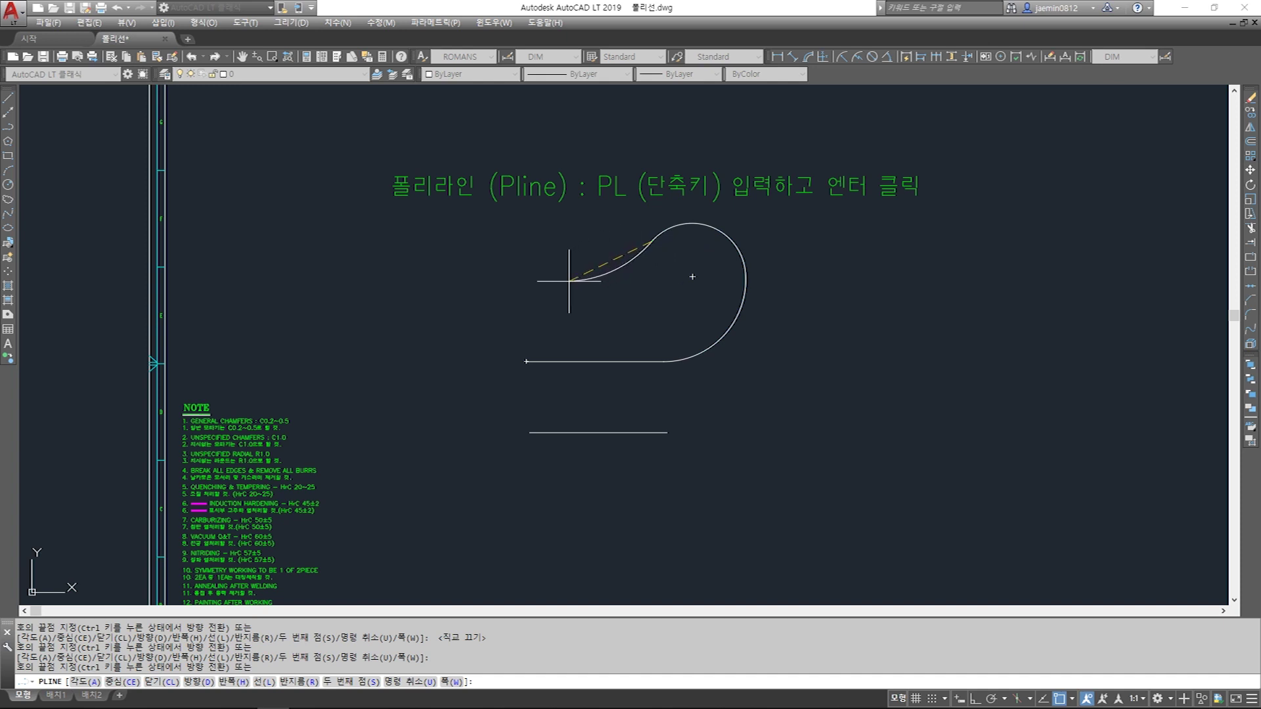
pyautogui.click(515, 244)
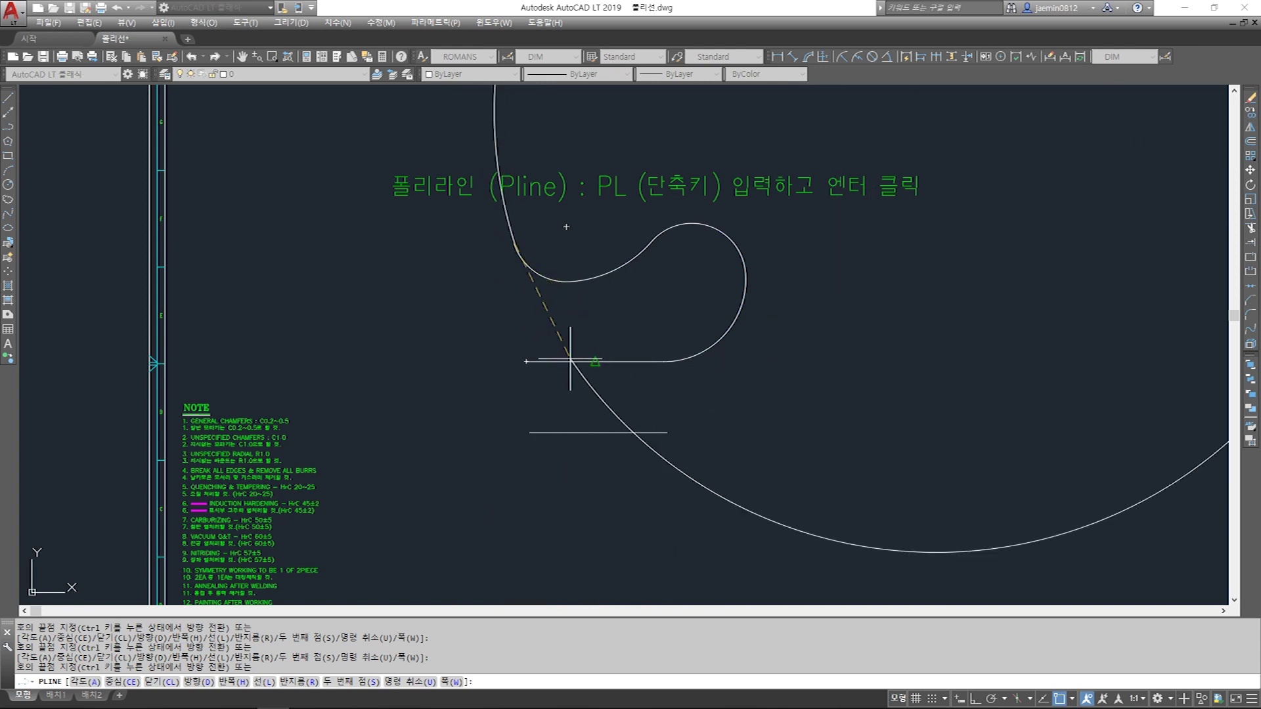
pyautogui.click(407, 292)
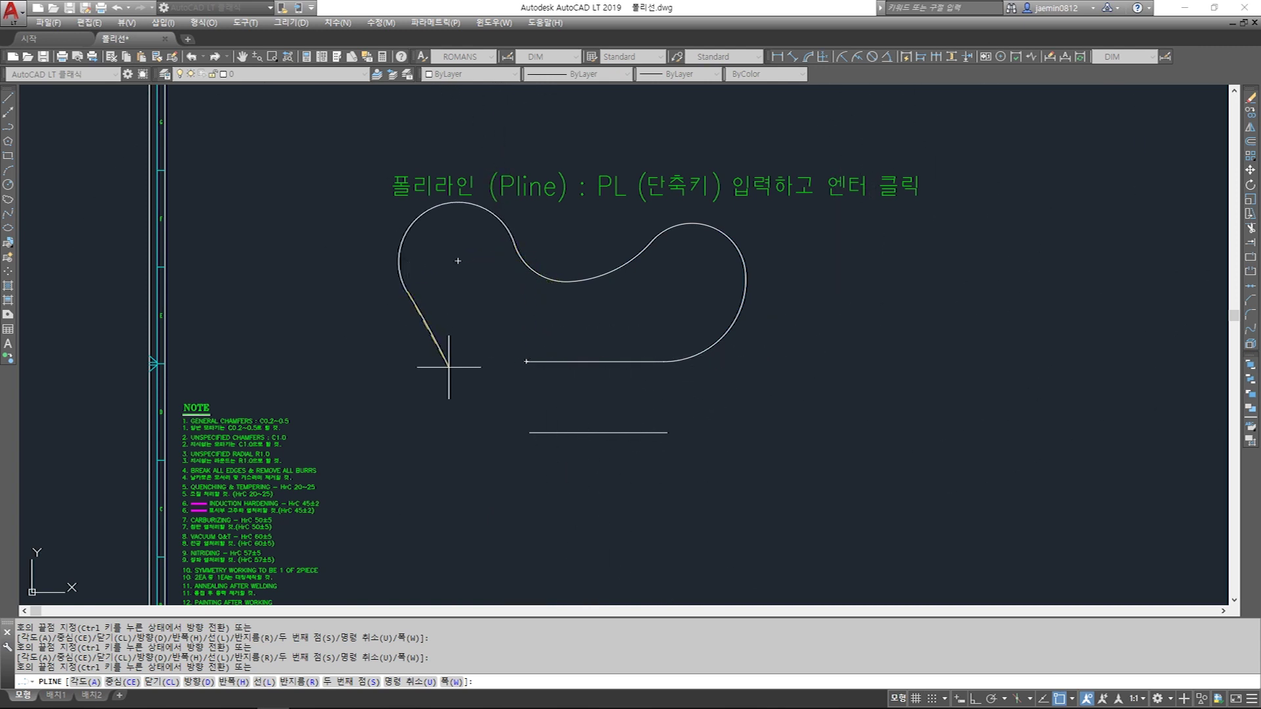
pyautogui.click(420, 392)
pyautogui.click(506, 338)
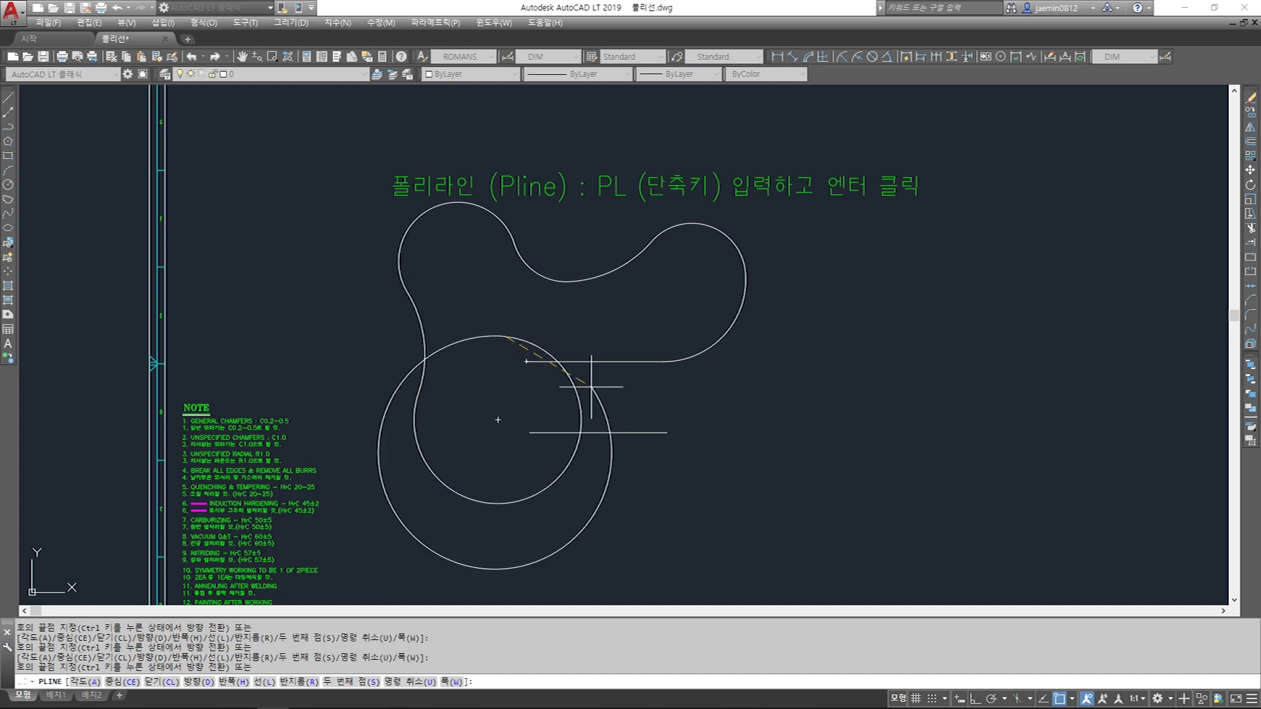
pyautogui.click(525, 305)
pyautogui.click(589, 311)
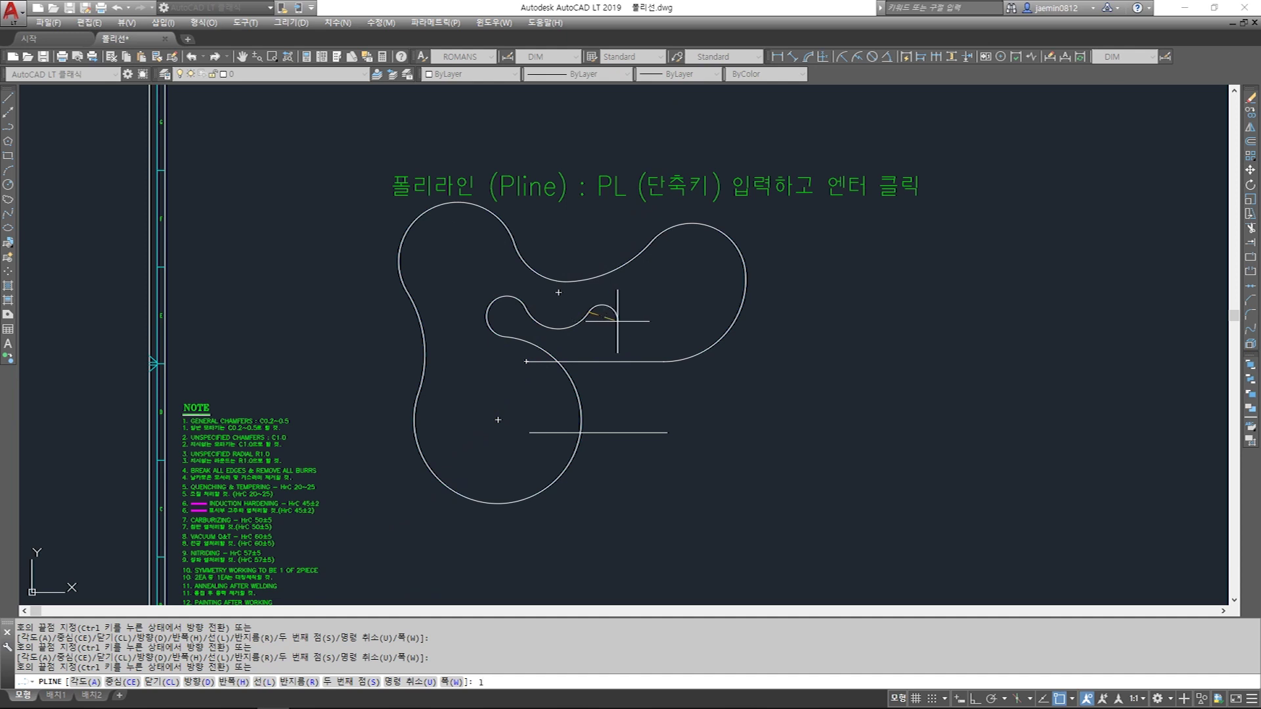
# - Return the polyline to line mode and finish it with a horizontal segment running right past the outer loop, with Ortho on
pyautogui.press('Return')
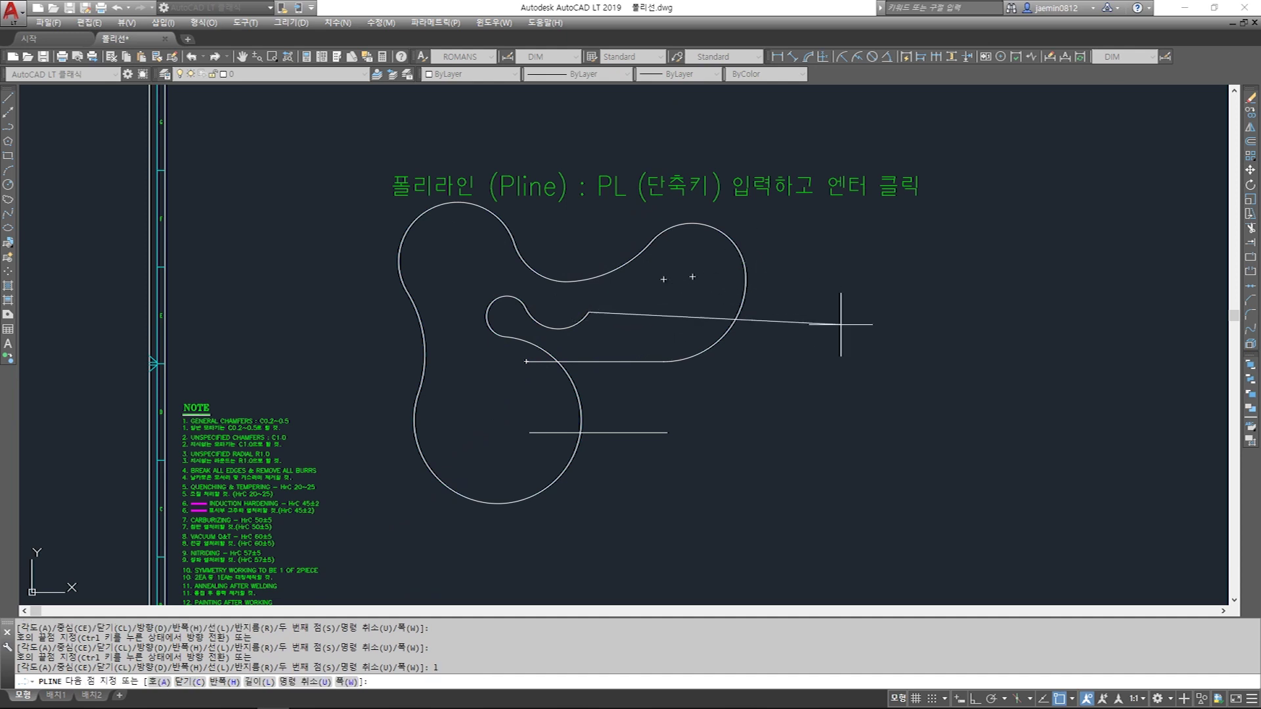
pyautogui.press('F8')
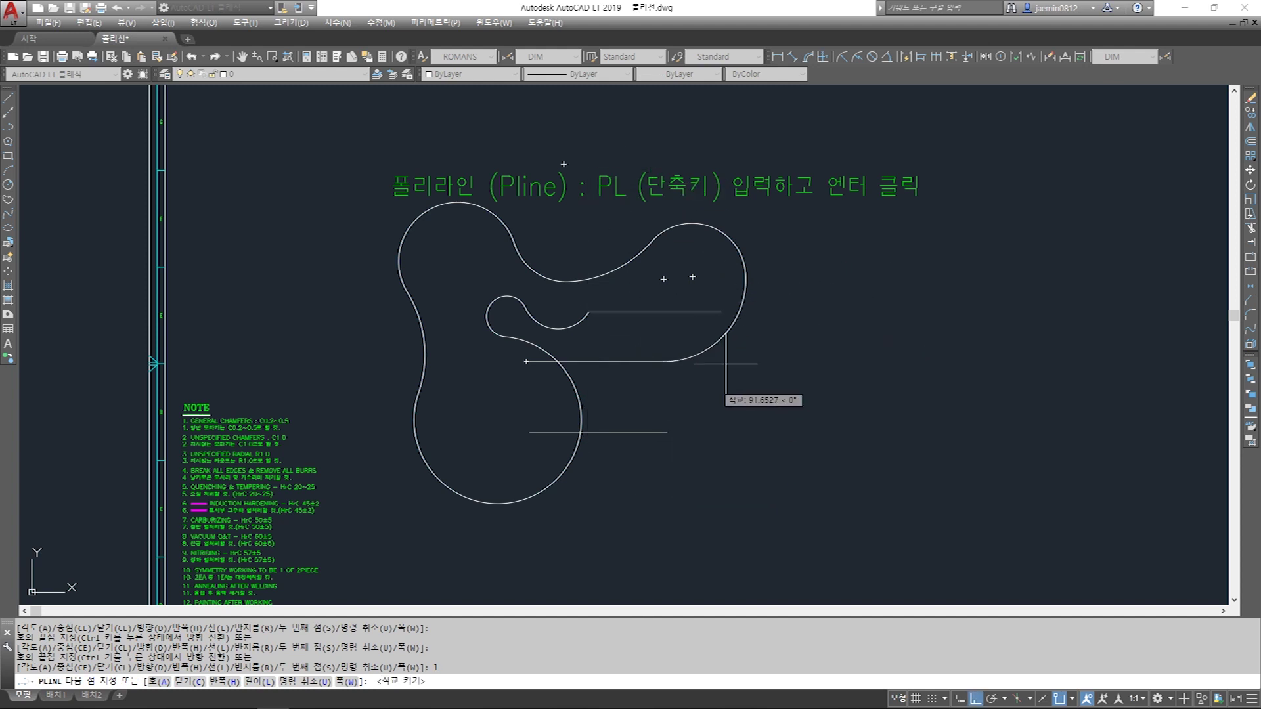
pyautogui.click(791, 314)
pyautogui.press('Return')
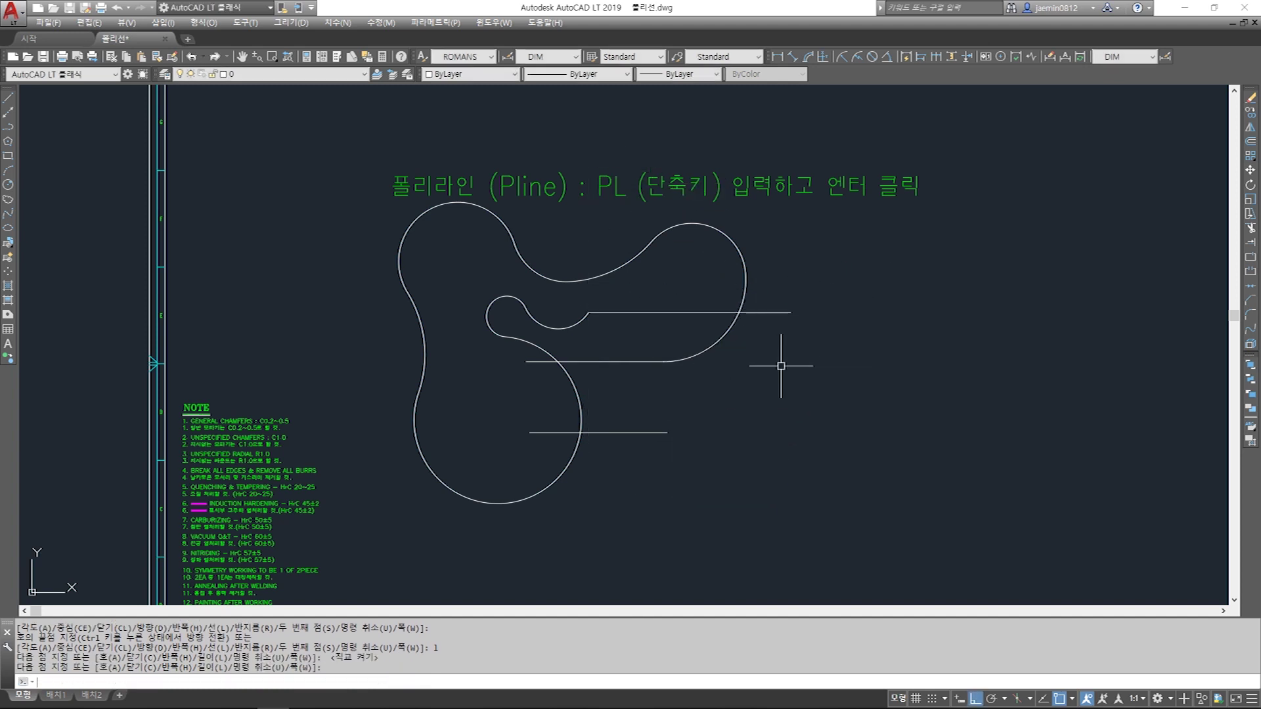
# - Select the finished polyline by crossing windows to examine whether its lines and arcs form one object, and clear the selection
pyautogui.click(761, 346)
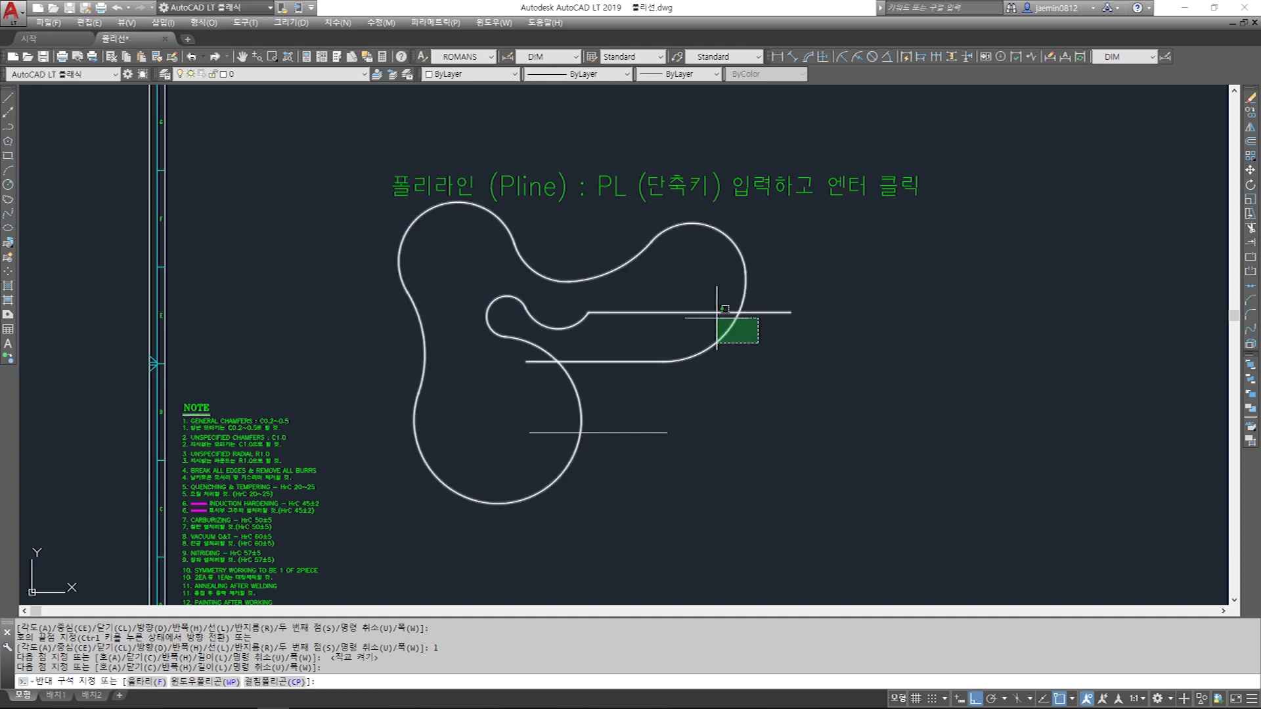
pyautogui.click(721, 313)
pyautogui.click(727, 358)
pyautogui.click(696, 327)
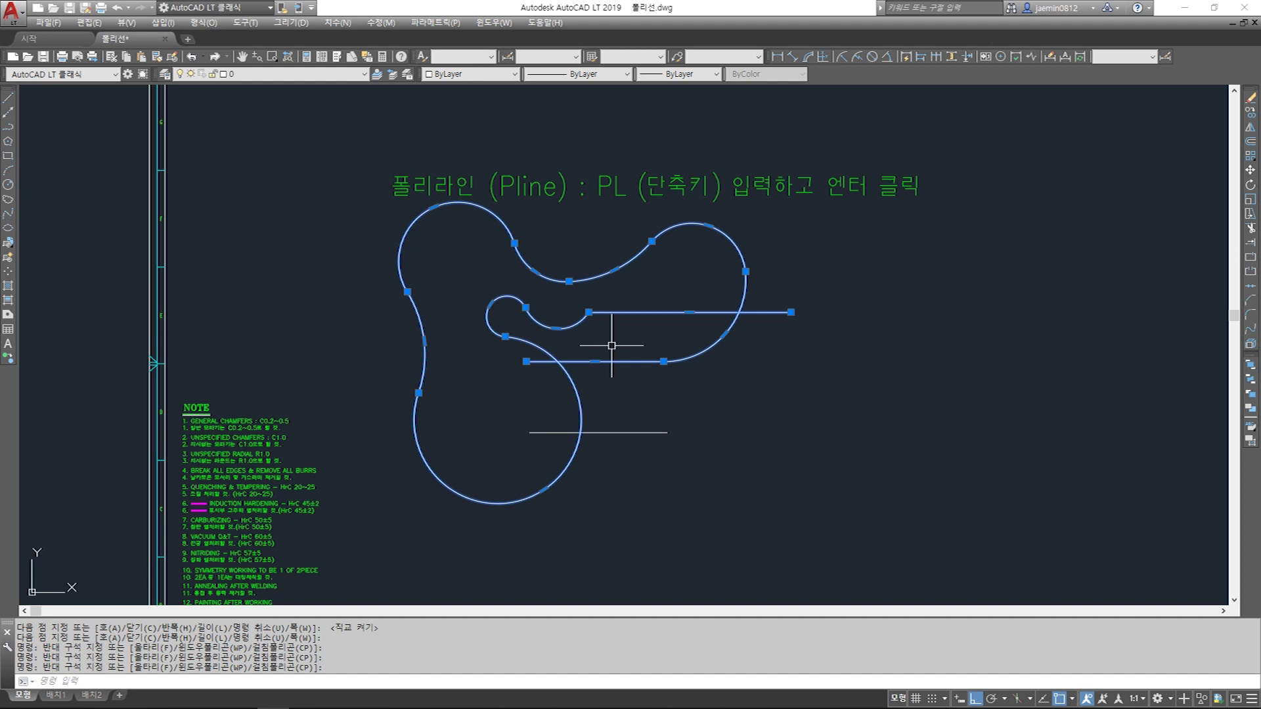
pyautogui.press('Escape')
# - Erase the curved polyline together with the separate 100-unit horizontal segment
pyautogui.click(849, 247)
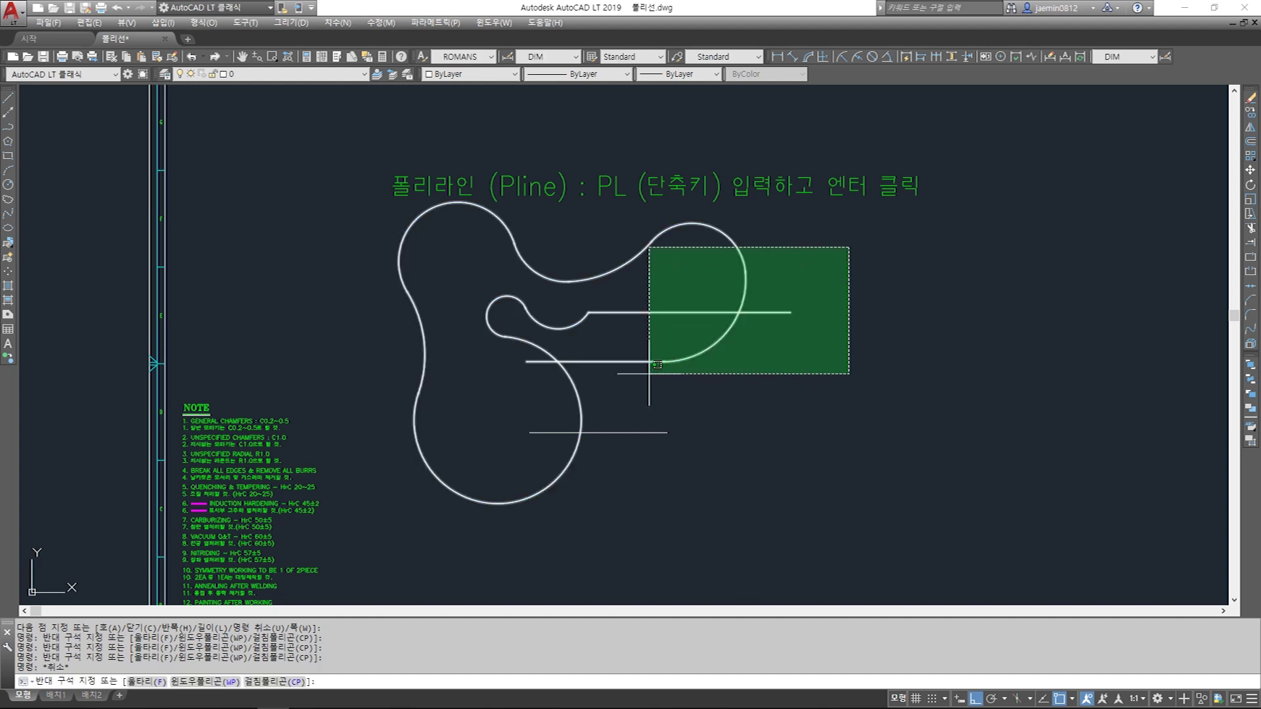
pyautogui.click(510, 459)
pyautogui.press('Delete')
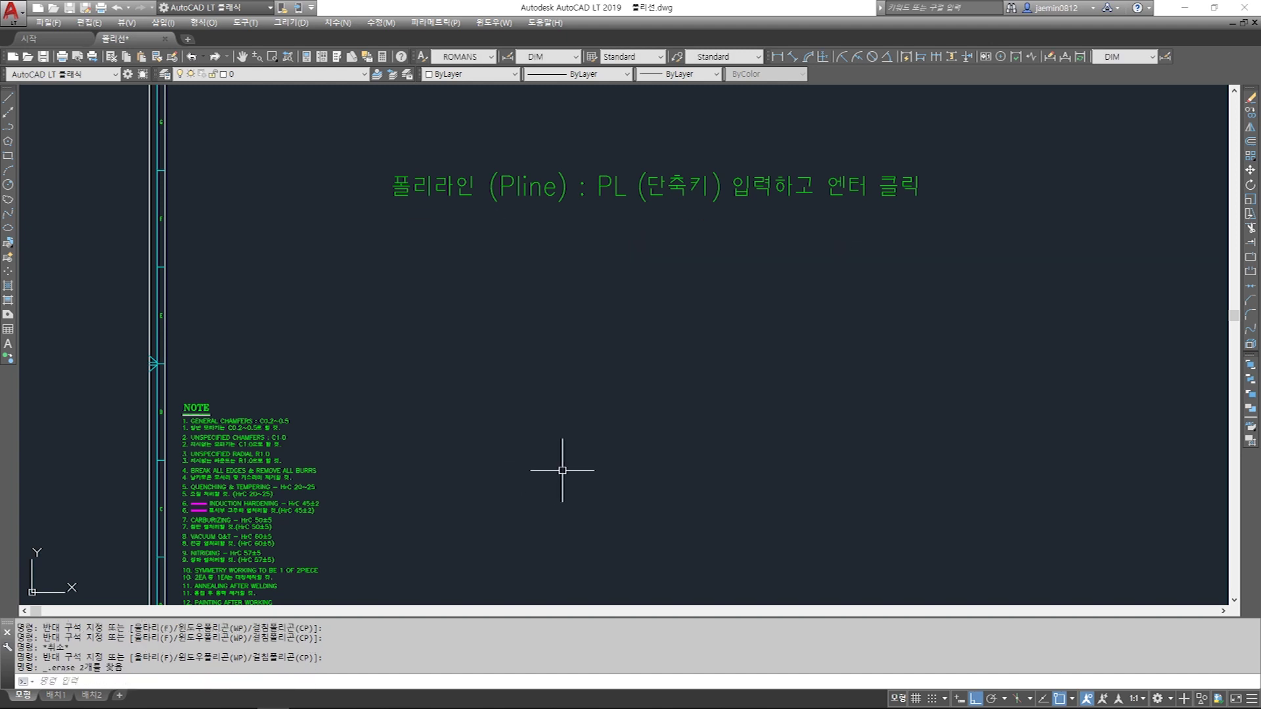
# - Start a polyline below the heading with a horizontal line segment 100 units long
pyautogui.write('pl')
pyautogui.press('Return')
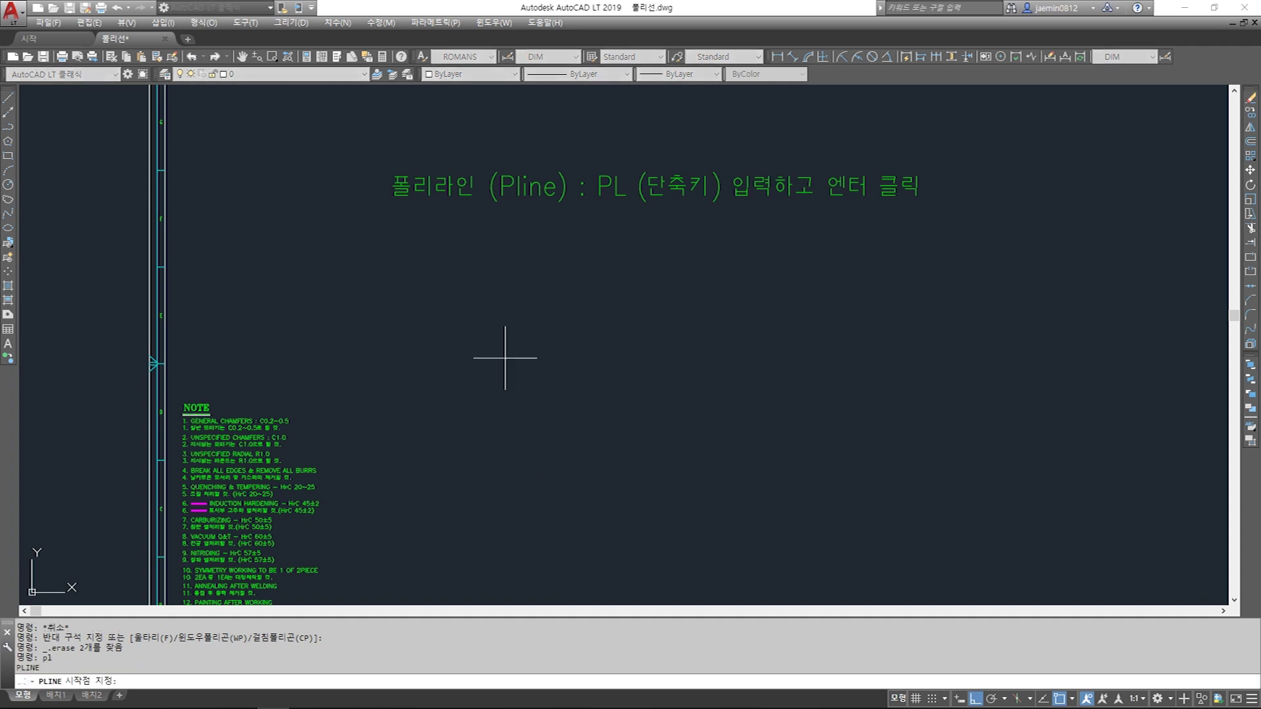
pyautogui.click(502, 352)
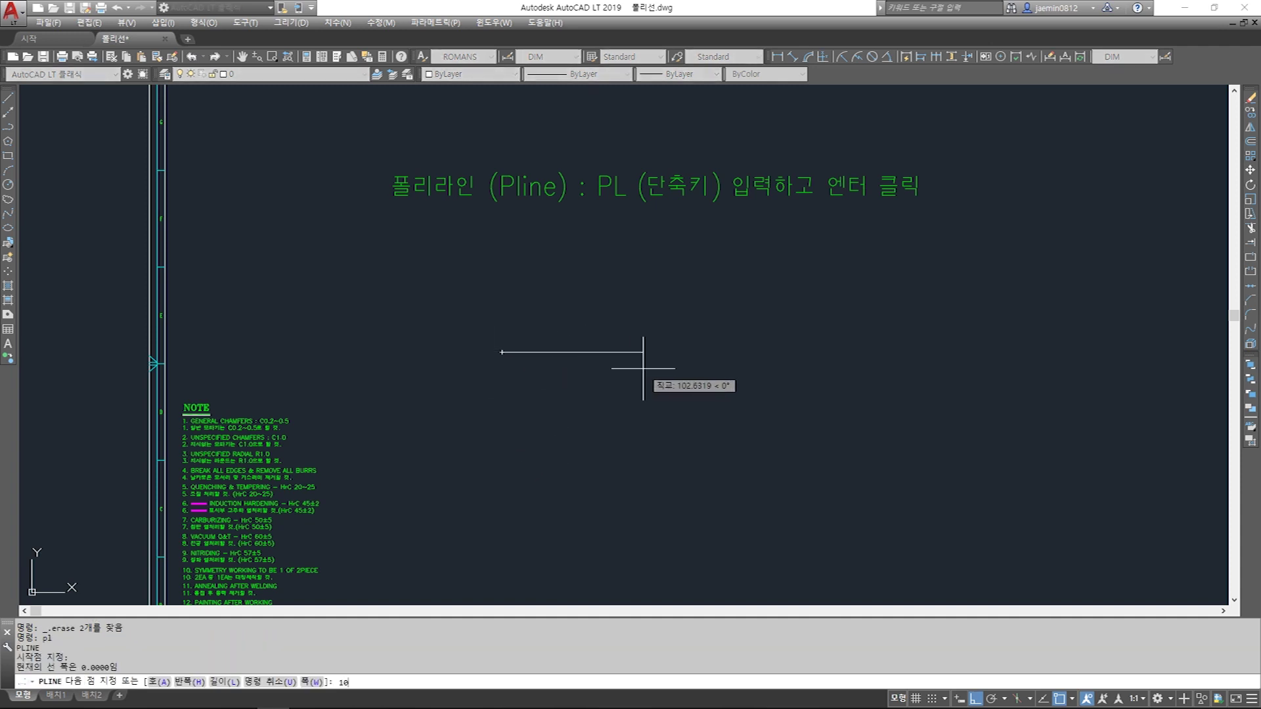
pyautogui.press('Return')
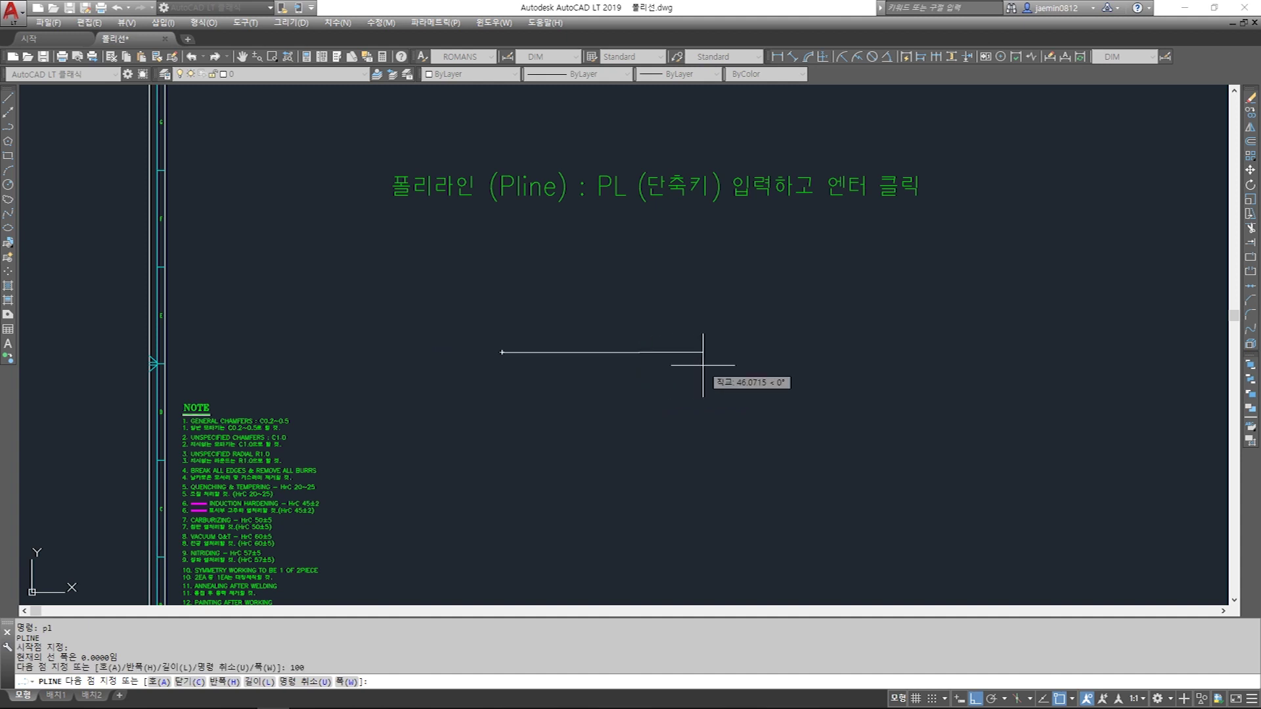
# - Add a polyline arc ending 100 units across and 50 units up from the line's end, with Ortho on, and end the command
pyautogui.press('Return')
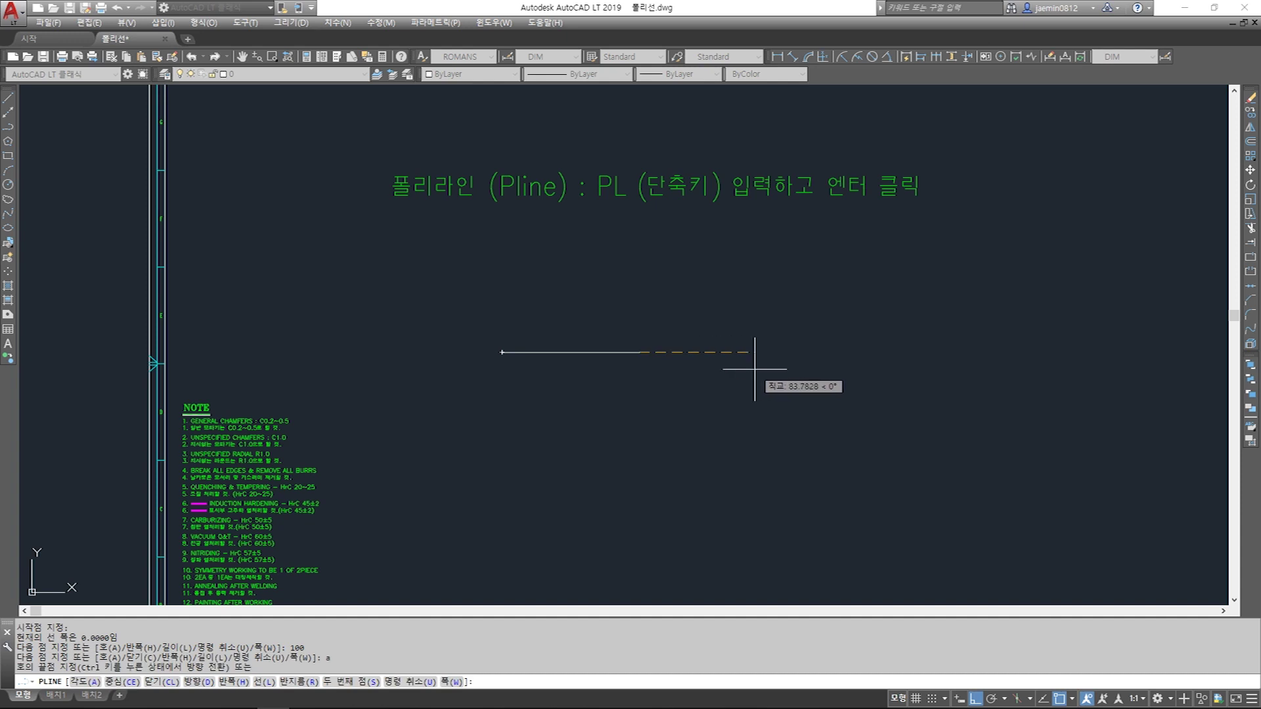
pyautogui.press('F8')
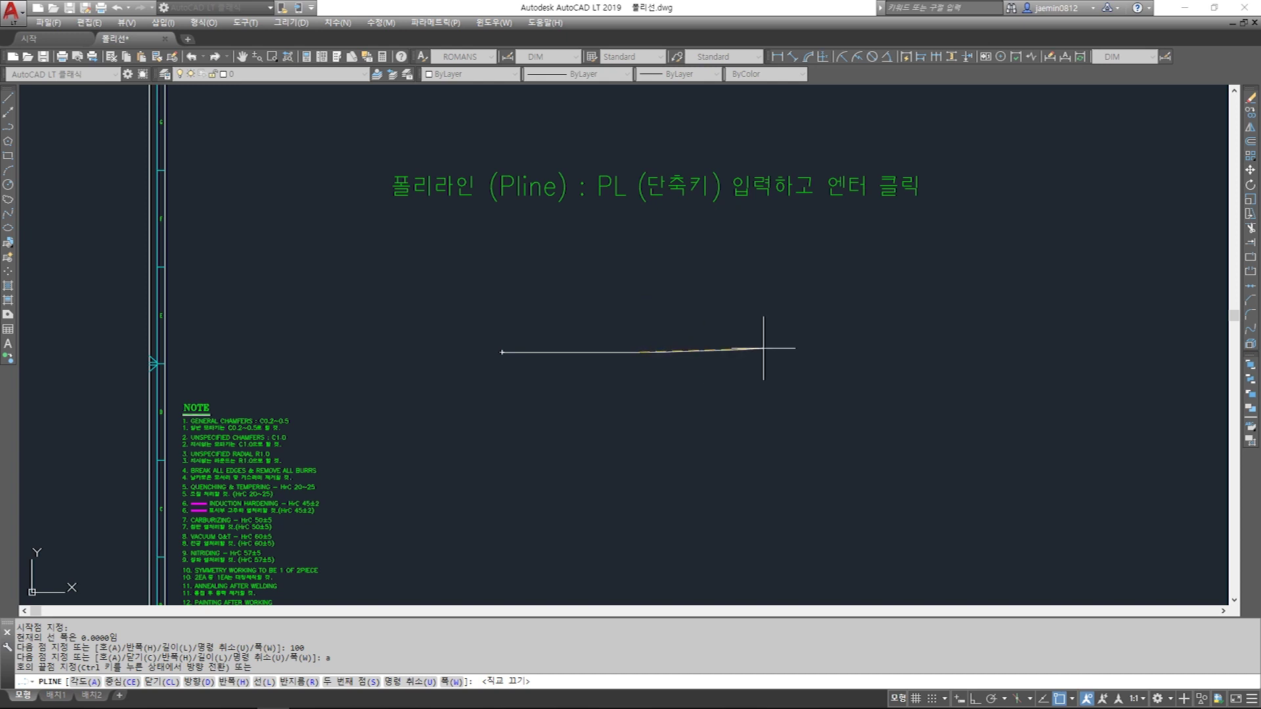
pyautogui.press('F8')
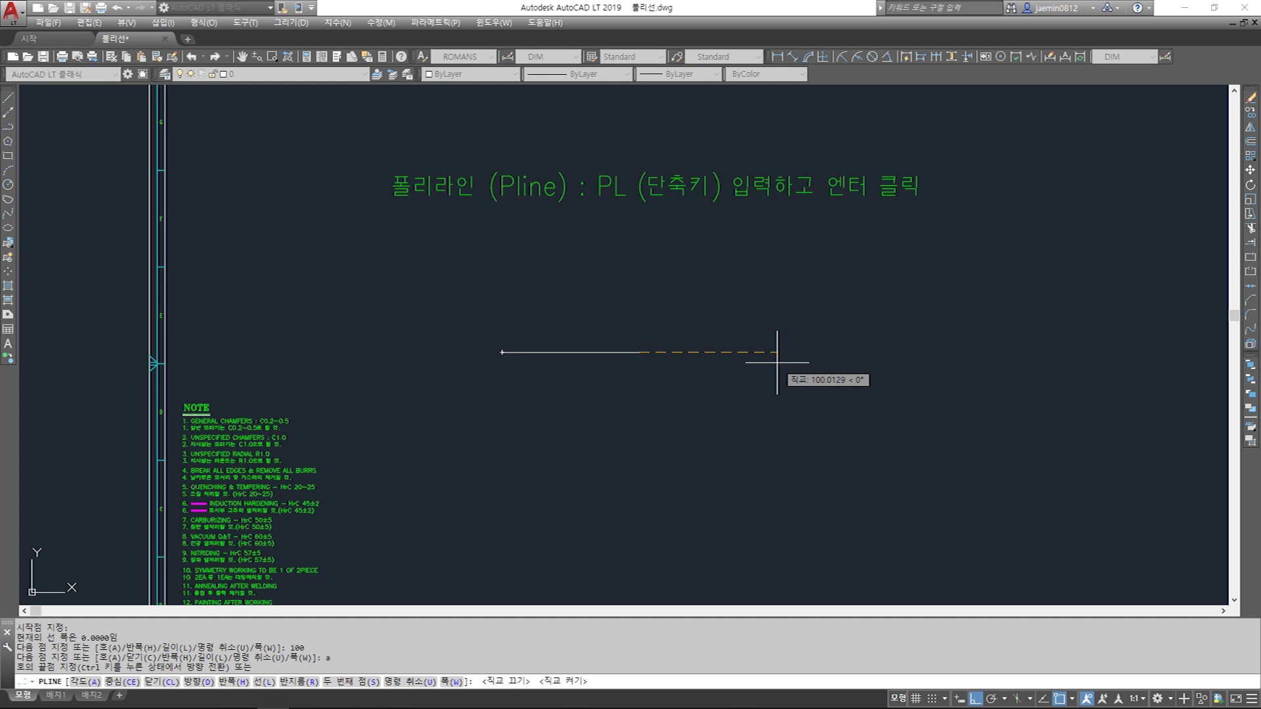
pyautogui.press('Return')
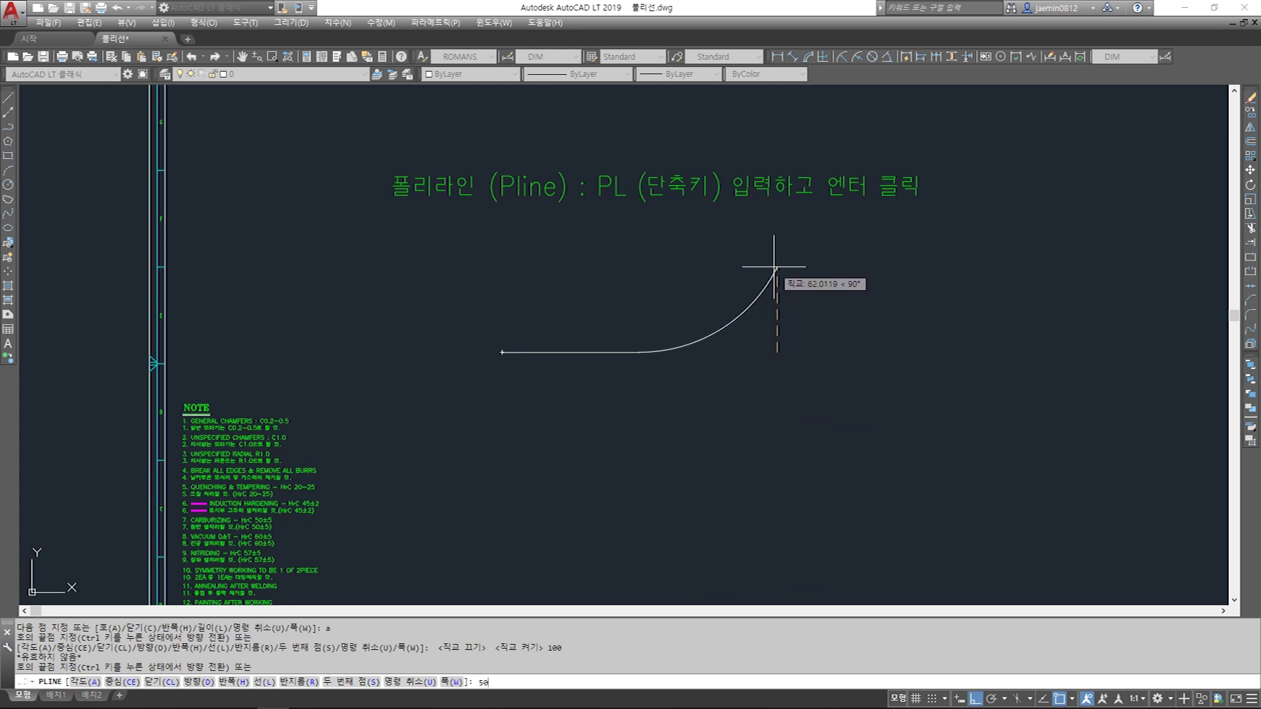
pyautogui.press('Return')
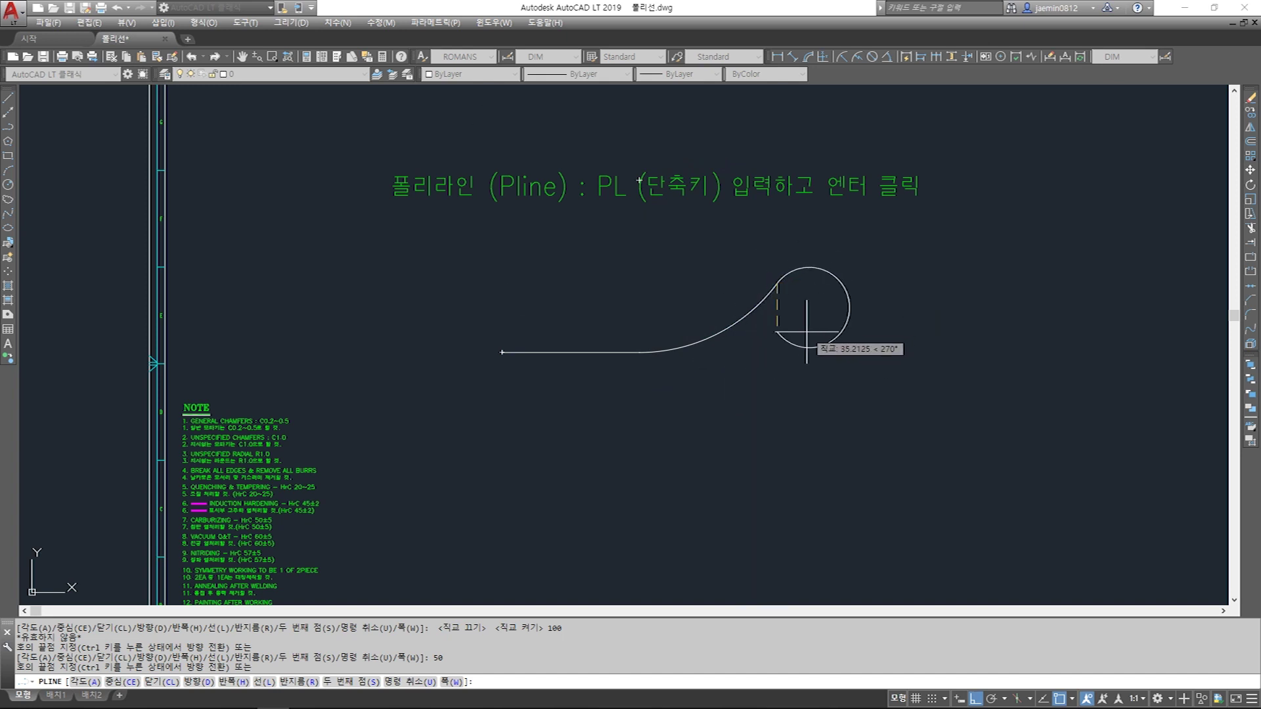
pyautogui.press('Escape')
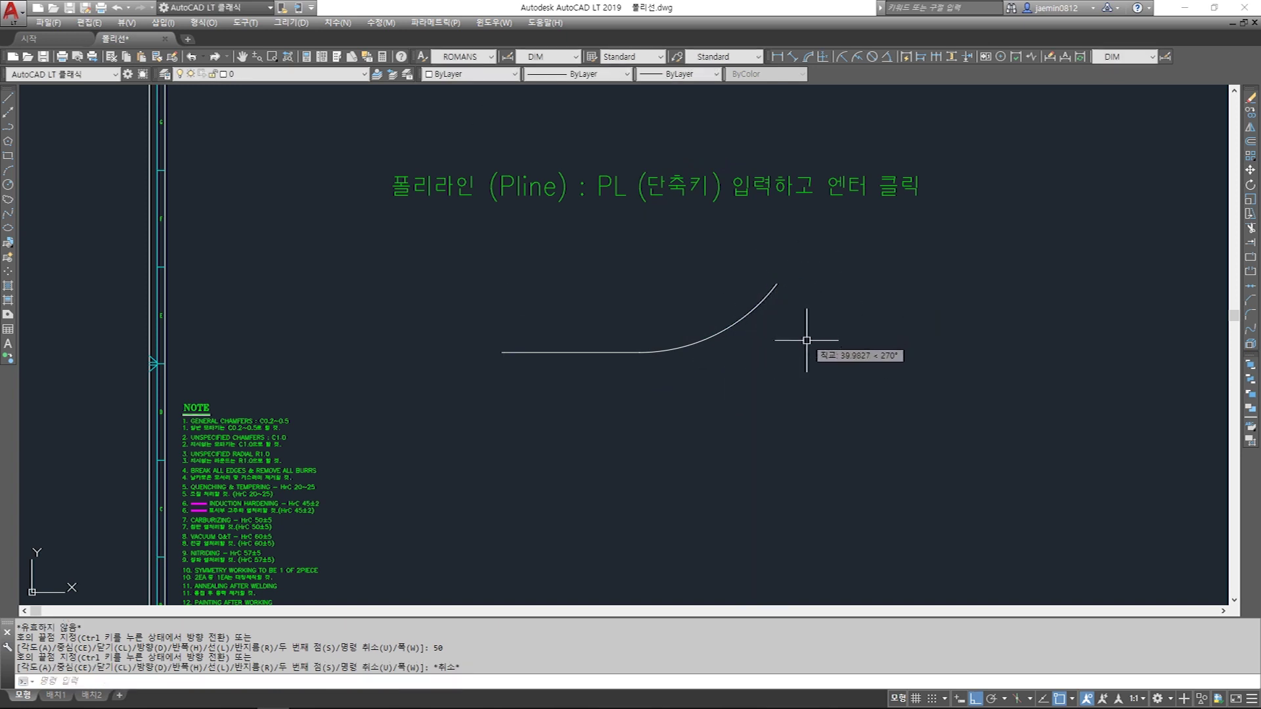
# - Add a vertical linear dimension beside the arc for the height between its two ends
pyautogui.click(778, 57)
pyautogui.click(777, 283)
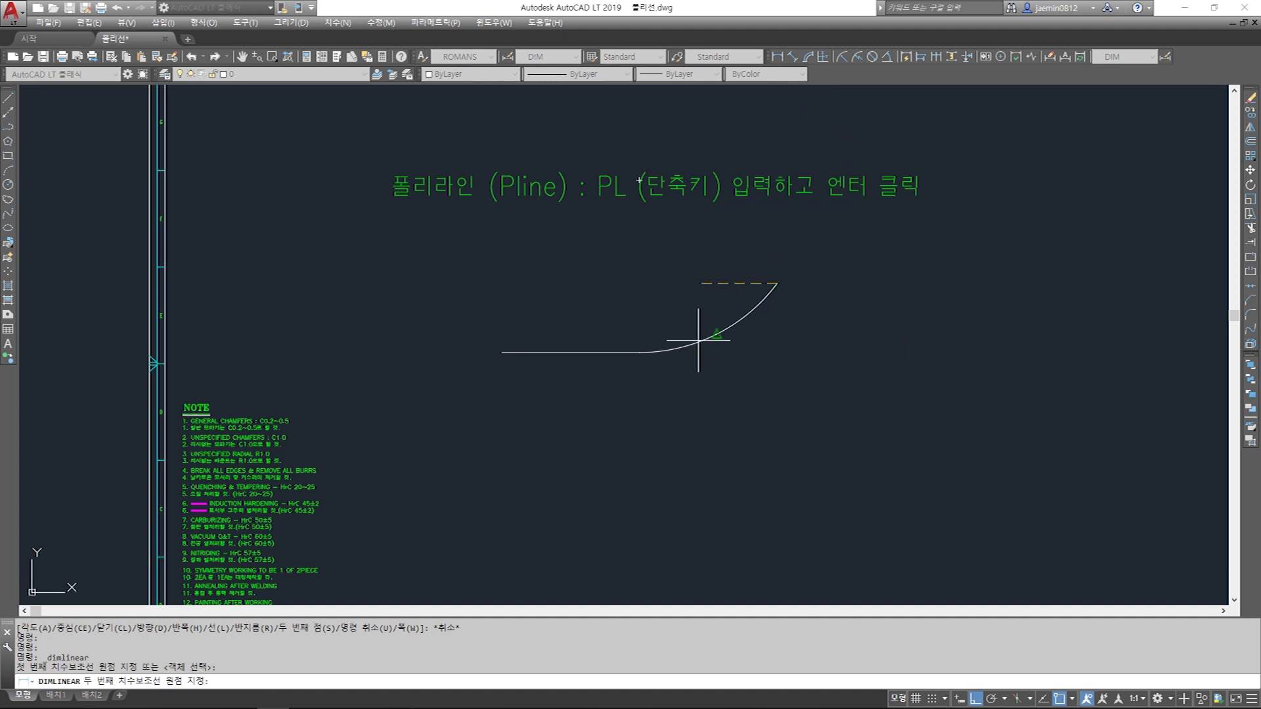
pyautogui.click(649, 350)
pyautogui.click(821, 318)
pyautogui.press('Escape')
# - Add a horizontal linear dimension below the arc for the distance between its two ends
pyautogui.press('space')
pyautogui.click(777, 284)
pyautogui.press('Escape')
pyautogui.press('space')
pyautogui.click(777, 284)
pyautogui.click(643, 353)
pyautogui.click(670, 392)
pyautogui.press('Escape')
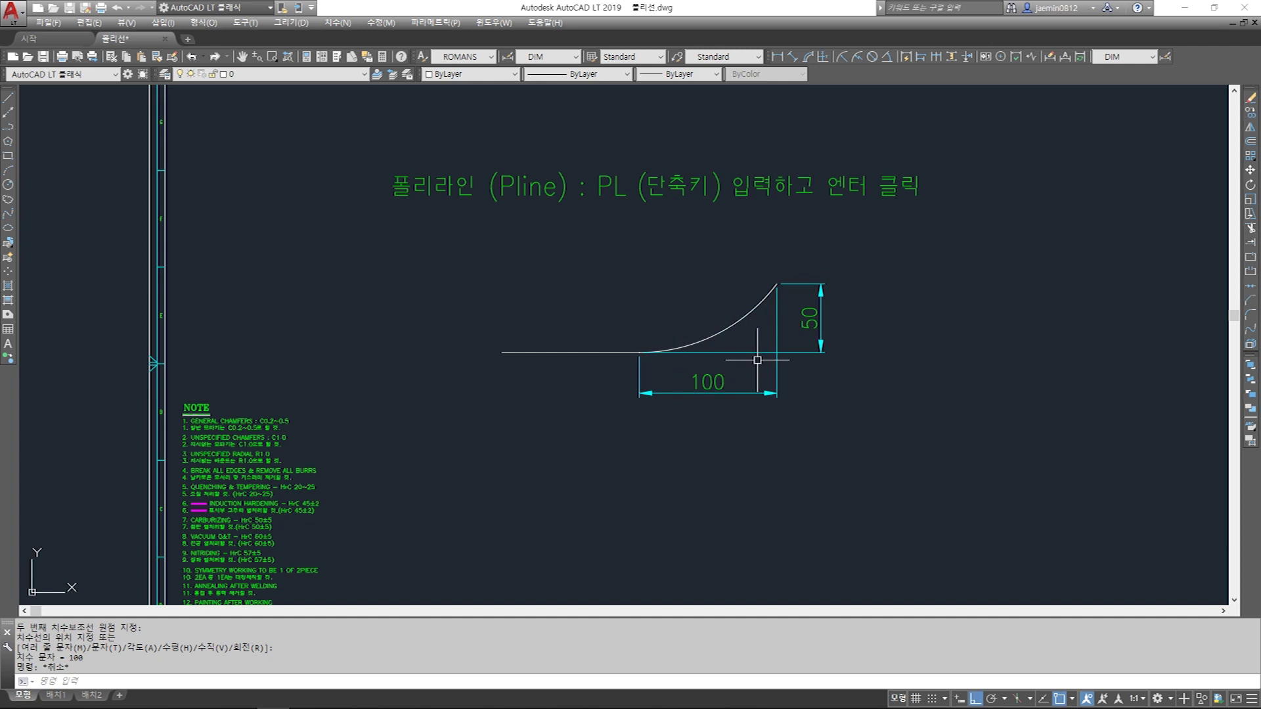
# - Erase the line-and-arc polyline together with its two linear dimensions
pyautogui.click(826, 275)
pyautogui.click(639, 427)
pyautogui.moveTo(639, 394)
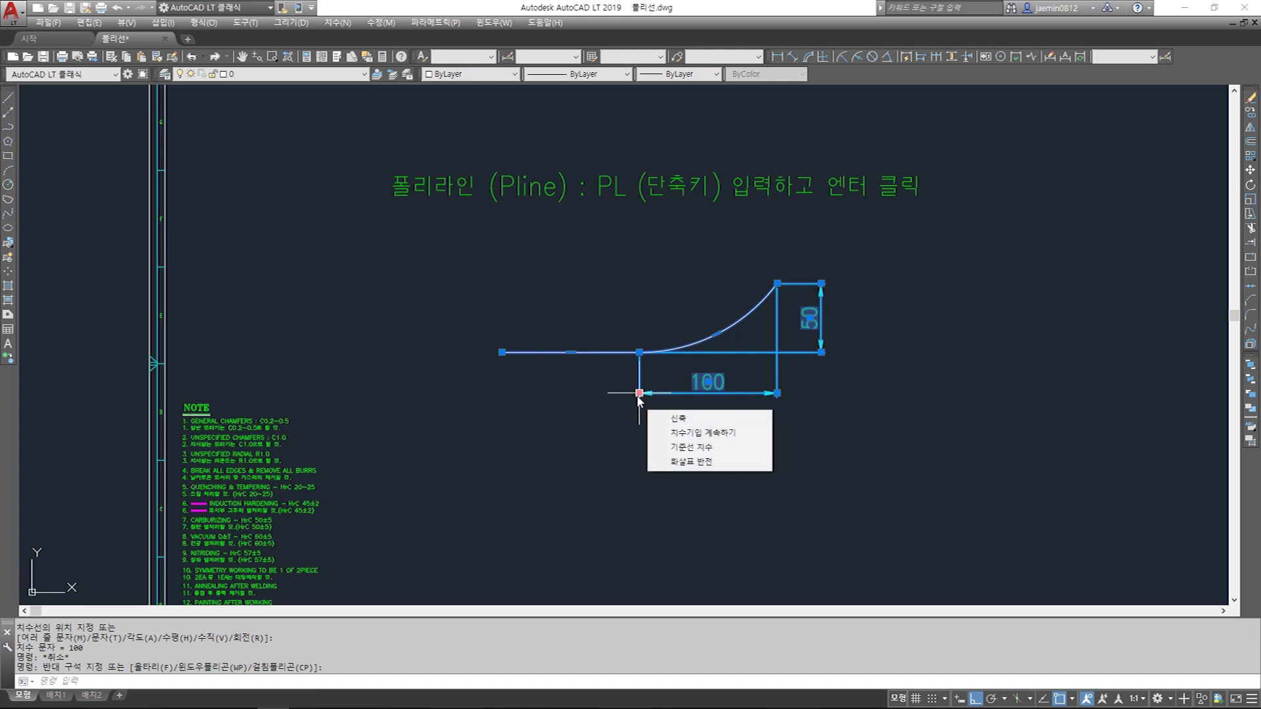
pyautogui.press('Delete')
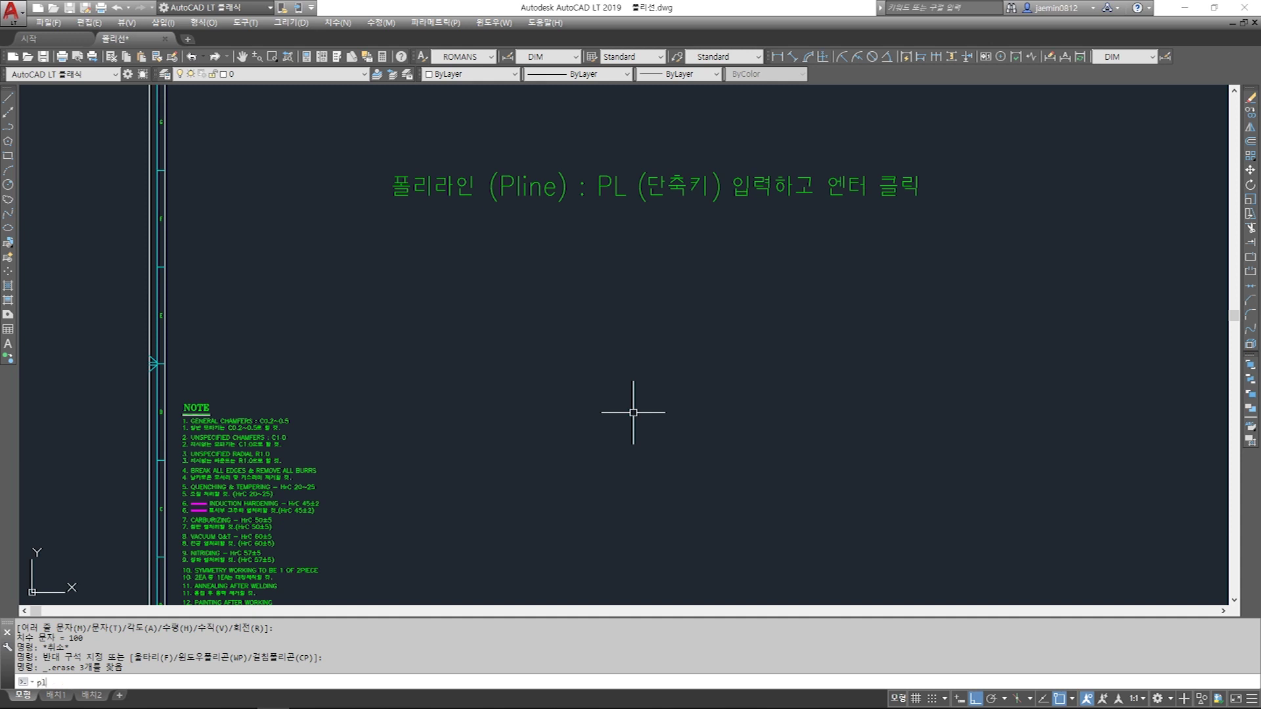
# - Draw a horizontal polyline about 124 units long with a start and end width of 5, and end the command
pyautogui.press('Return')
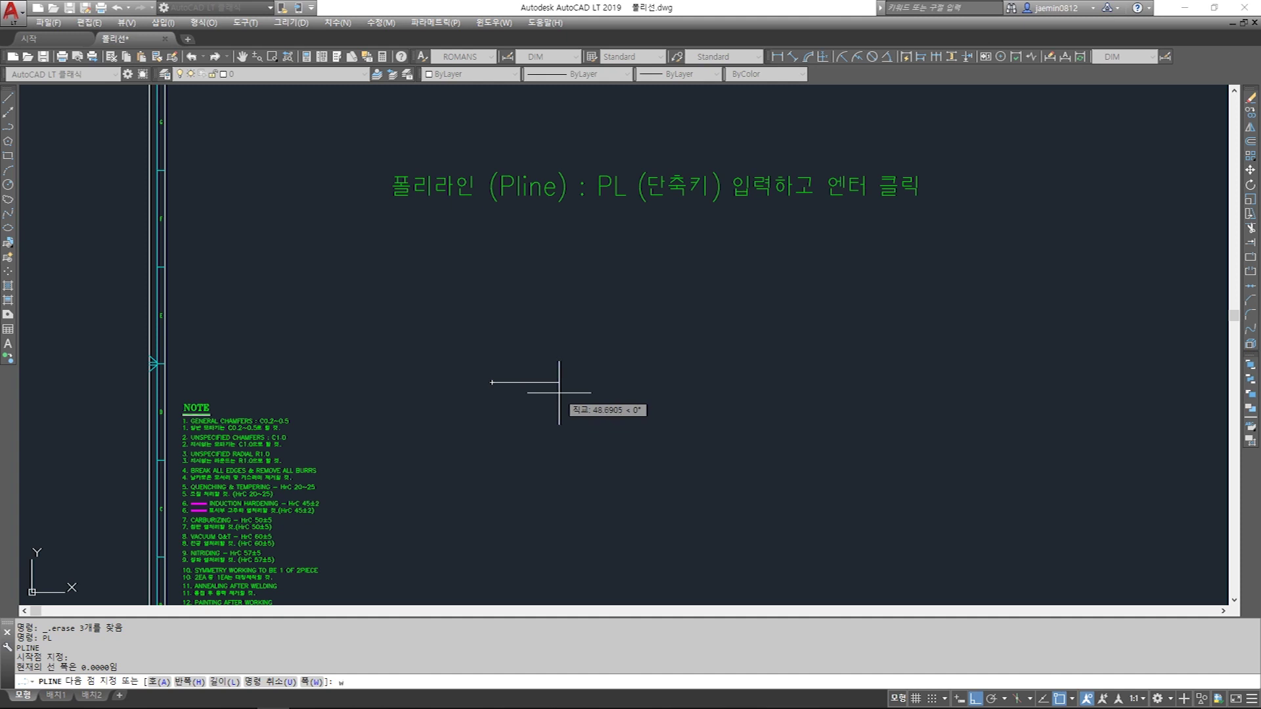
pyautogui.press('Return')
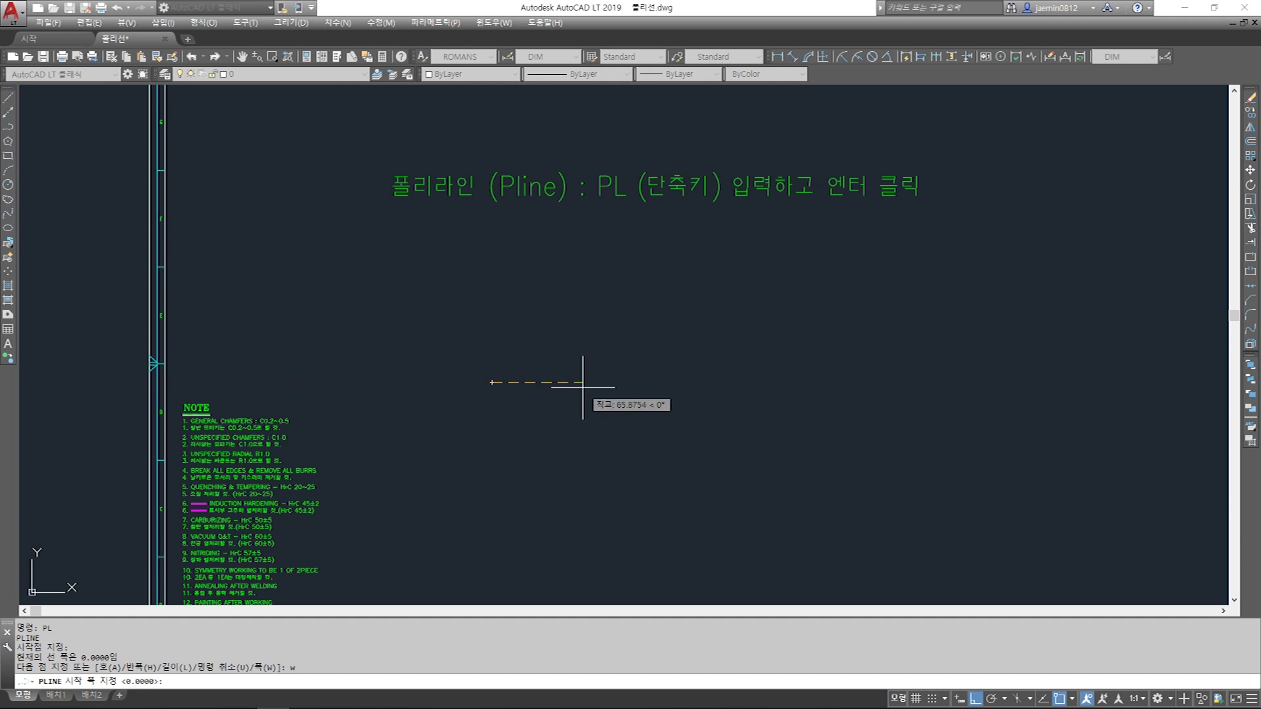
pyautogui.write('5')
pyautogui.press('Return')
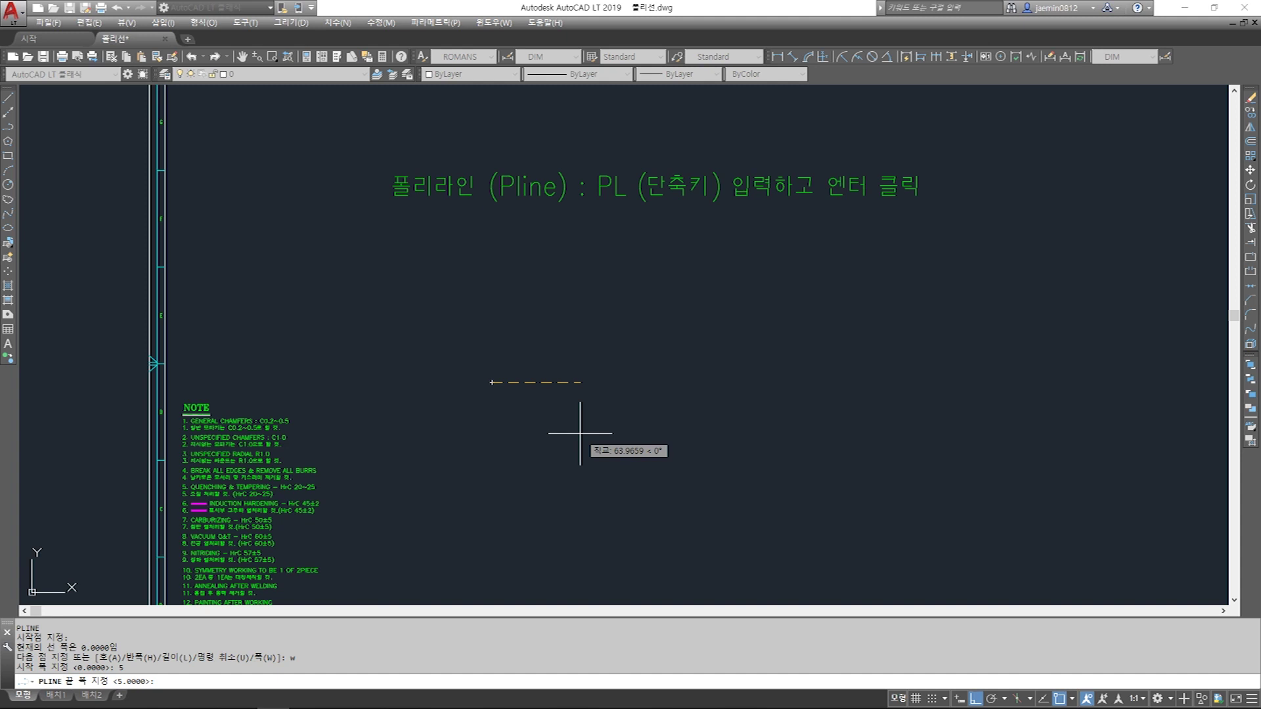
pyautogui.press('Return')
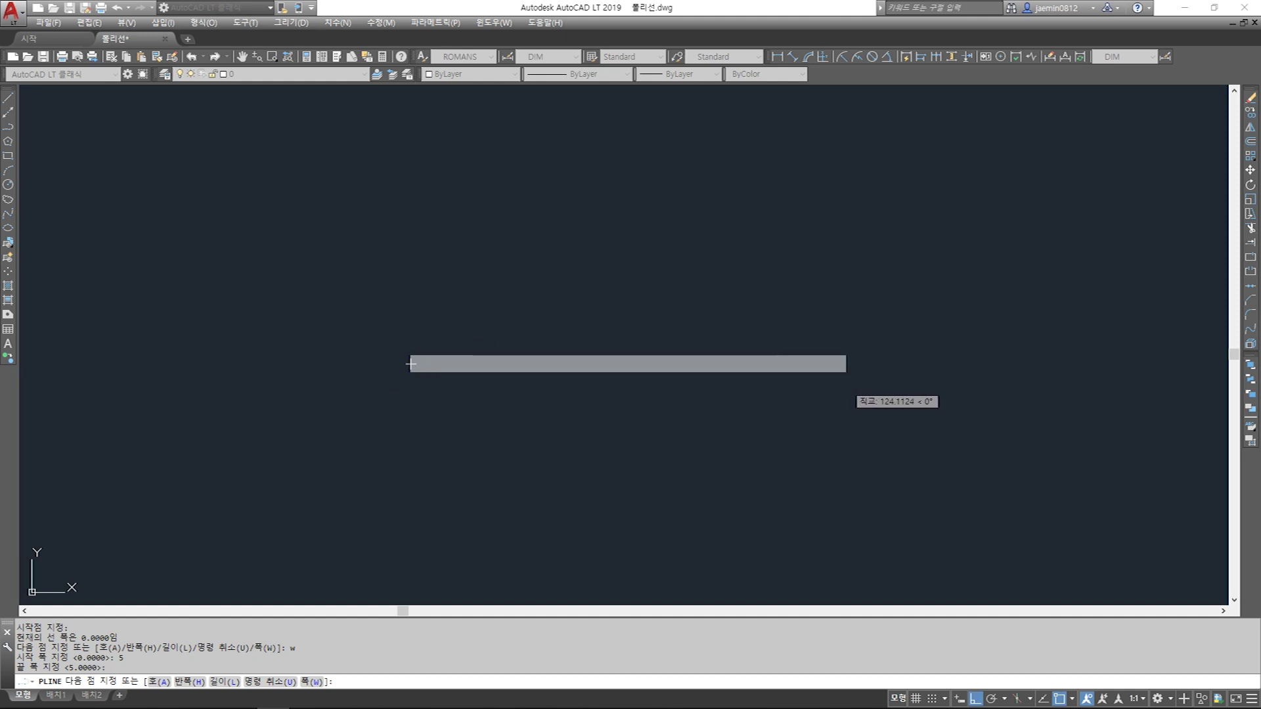
pyautogui.click(846, 385)
pyautogui.scroll(-2, 795, 368)
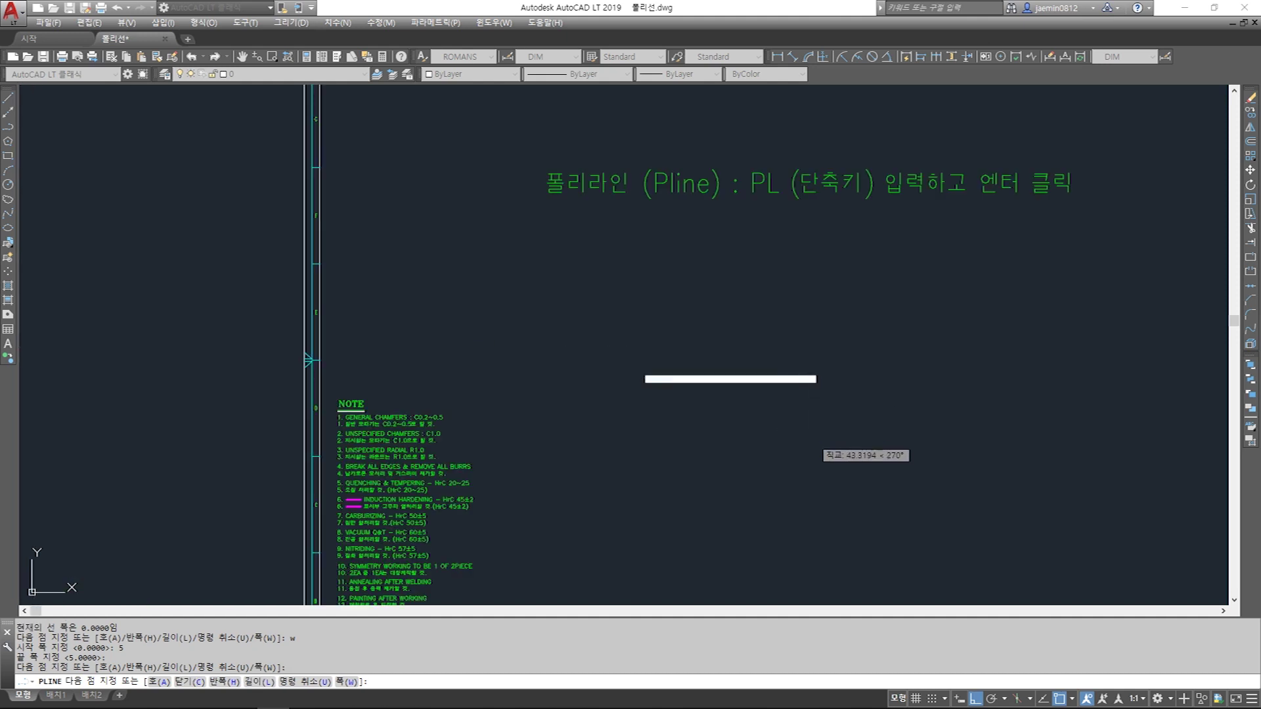
pyautogui.press('Escape')
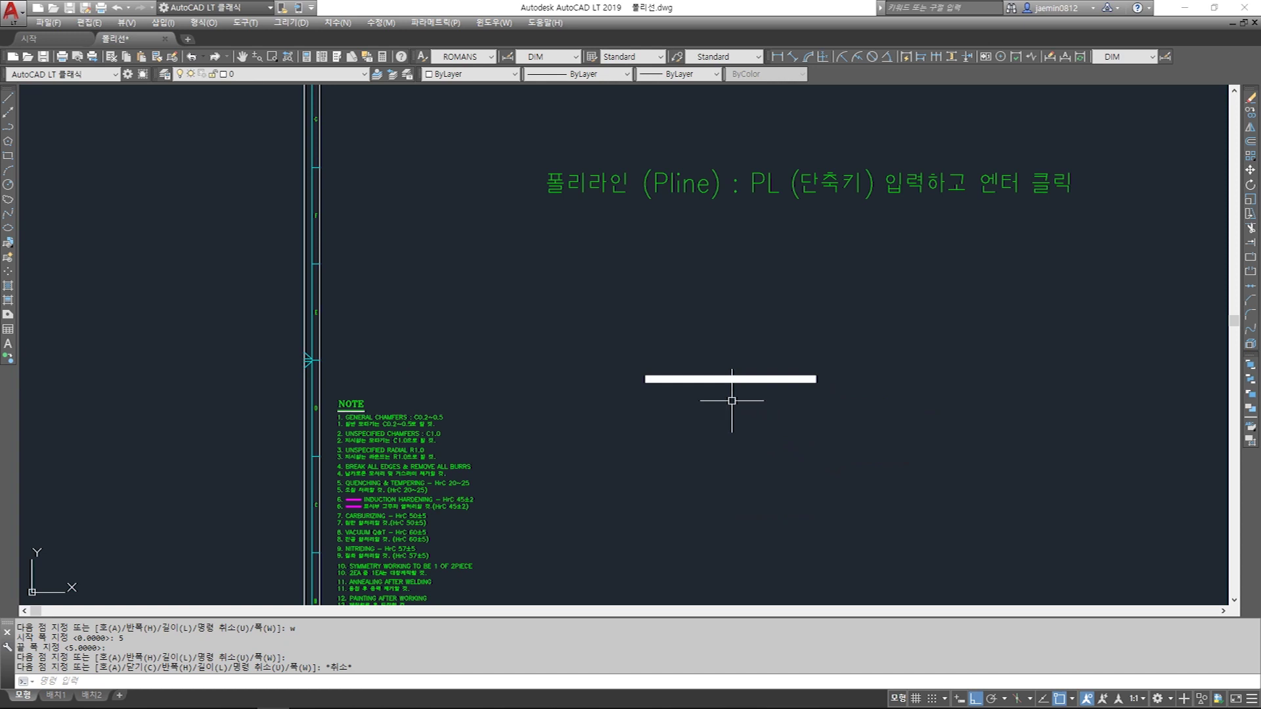
# - Start a polyline below the thick bar and set its start and end width to 0
pyautogui.write('pl')
pyautogui.press('Return')
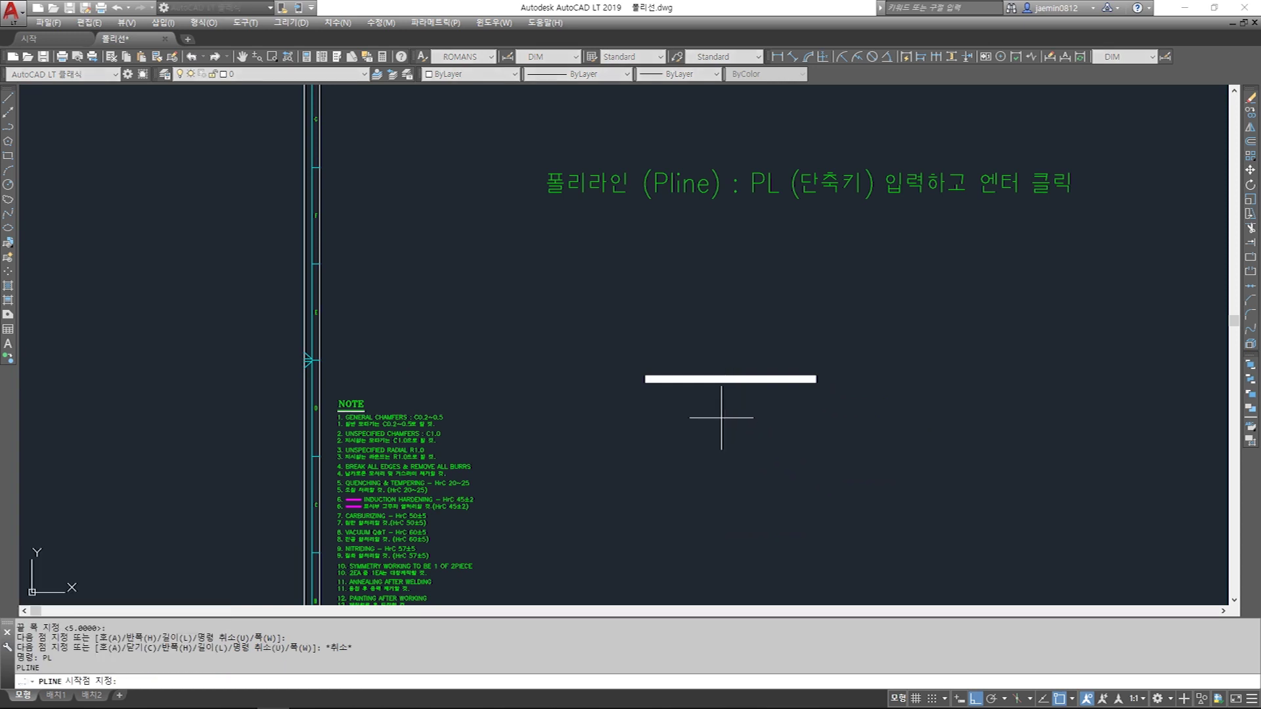
pyautogui.click(654, 467)
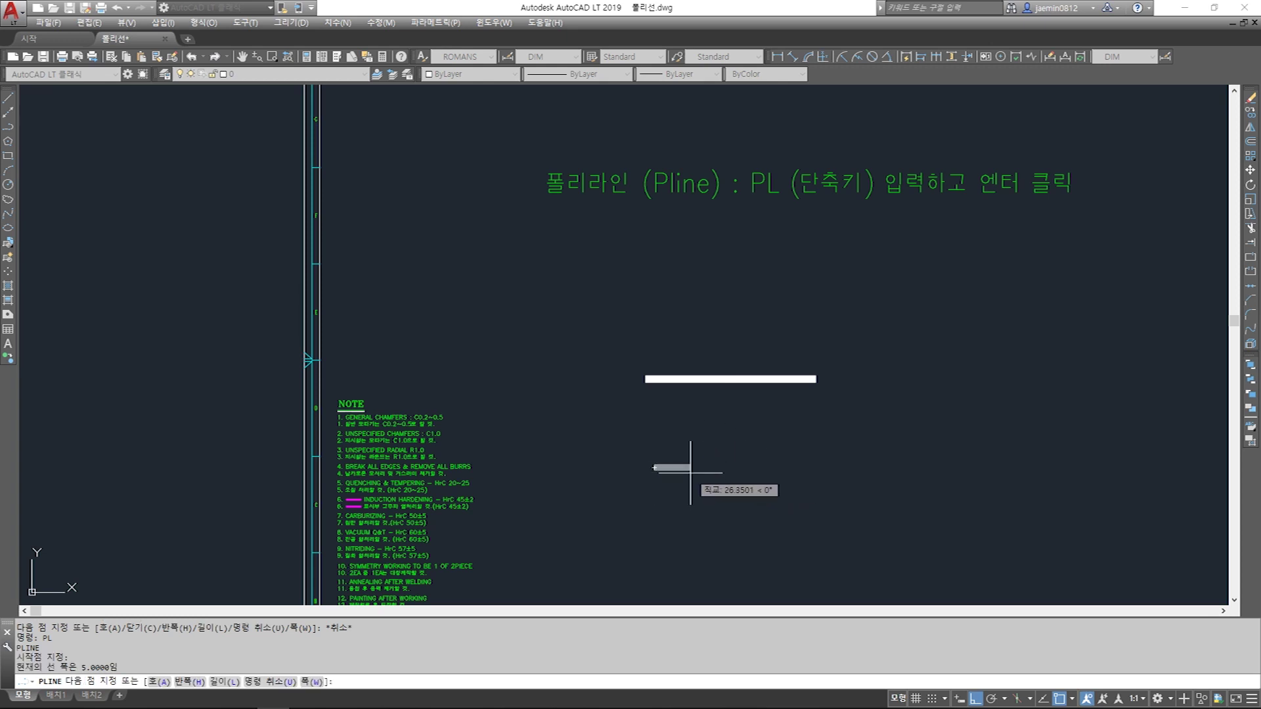
pyautogui.scroll(5, 696, 483)
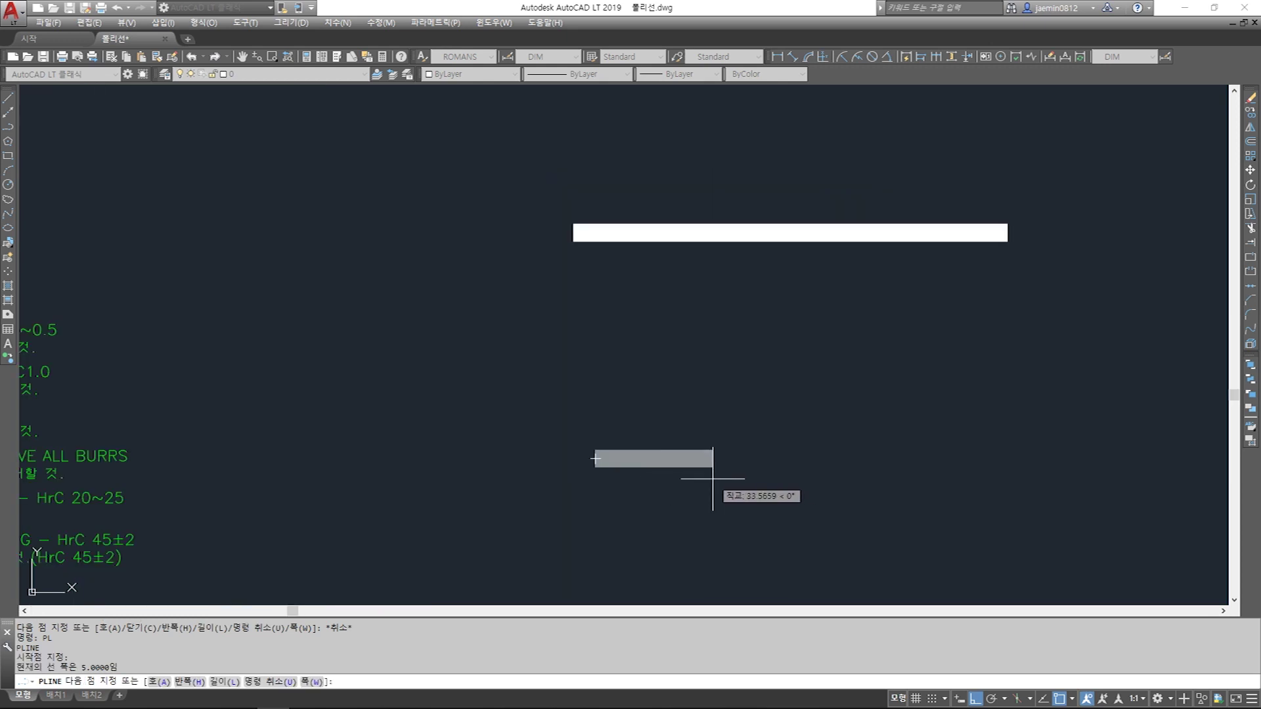
pyautogui.press('Return')
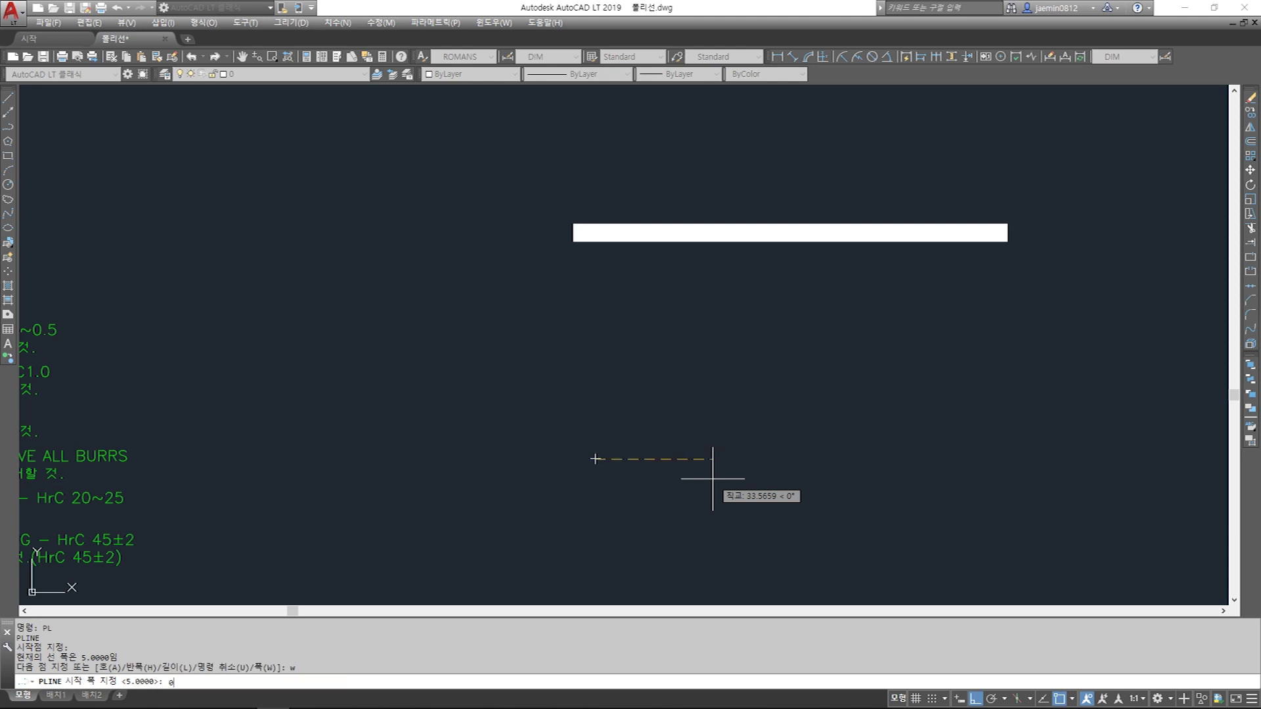
pyautogui.press('Return')
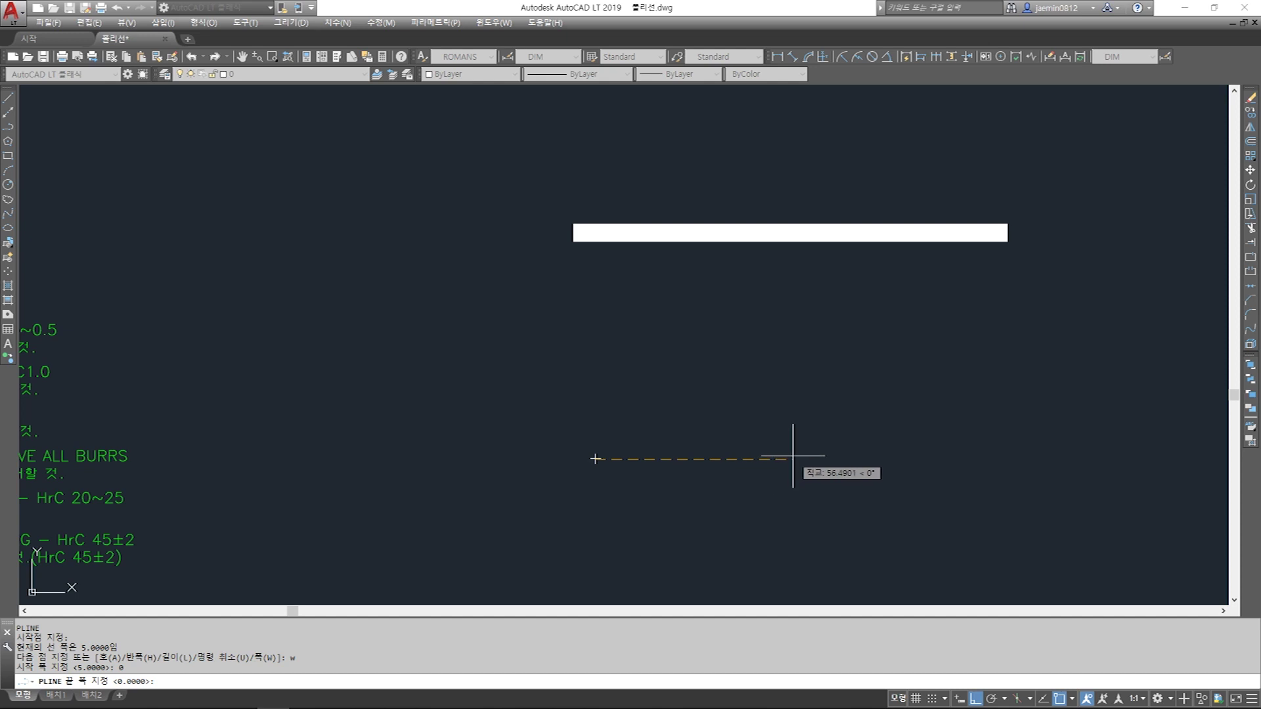
pyautogui.press('Return')
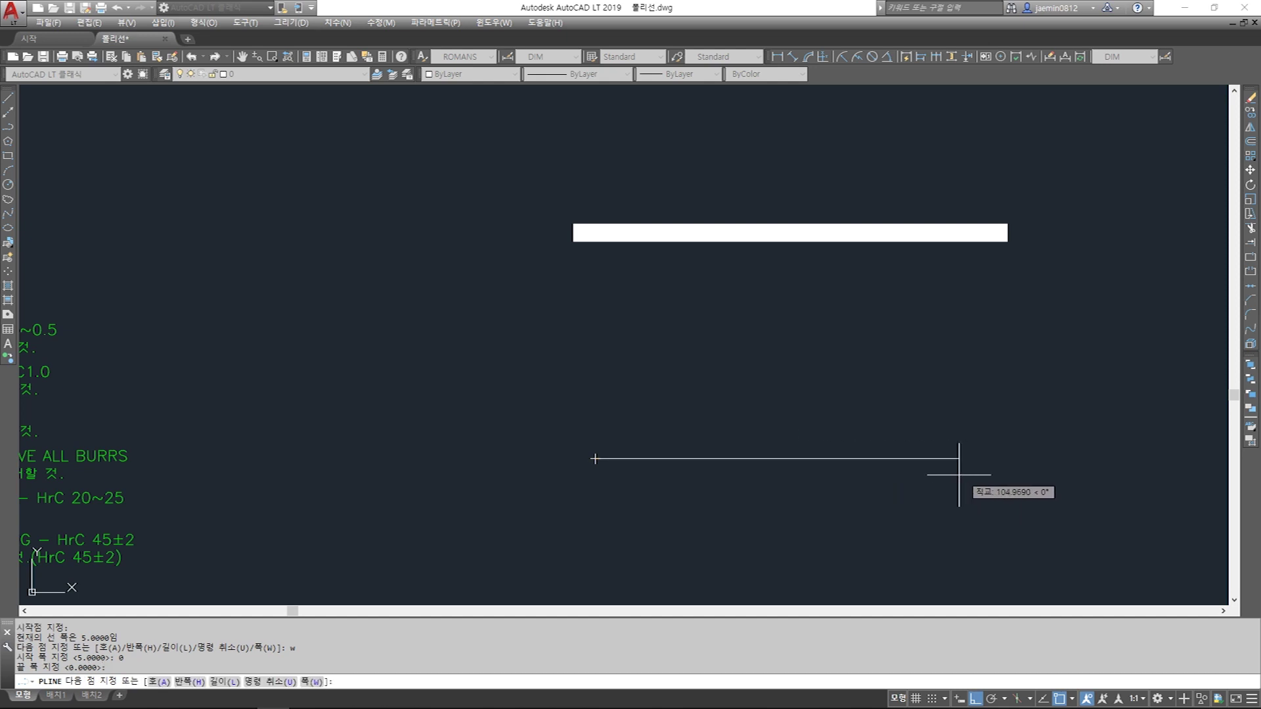
# - Draw a self-crossing chain of nine alternating horizontal and vertical zero-width segments, and end the polyline
pyautogui.click(923, 474)
pyautogui.click(922, 341)
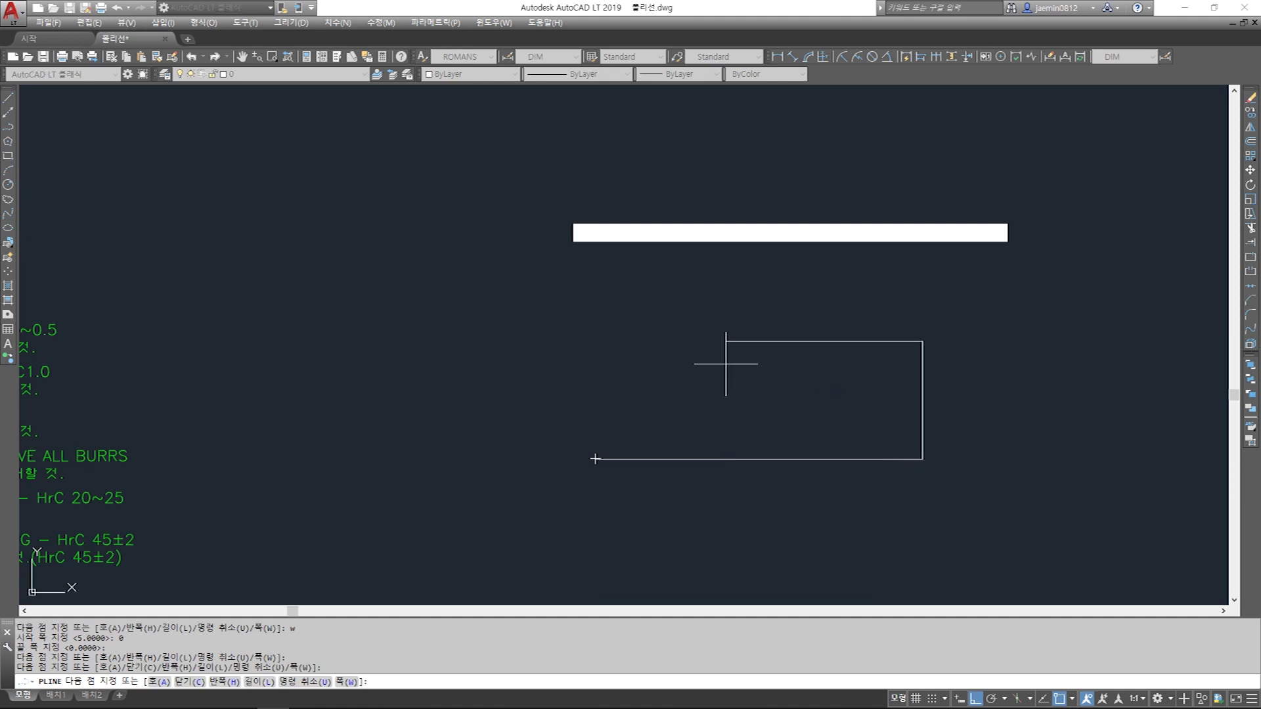
pyautogui.click(725, 341)
pyautogui.click(726, 519)
pyautogui.click(537, 520)
pyautogui.click(537, 348)
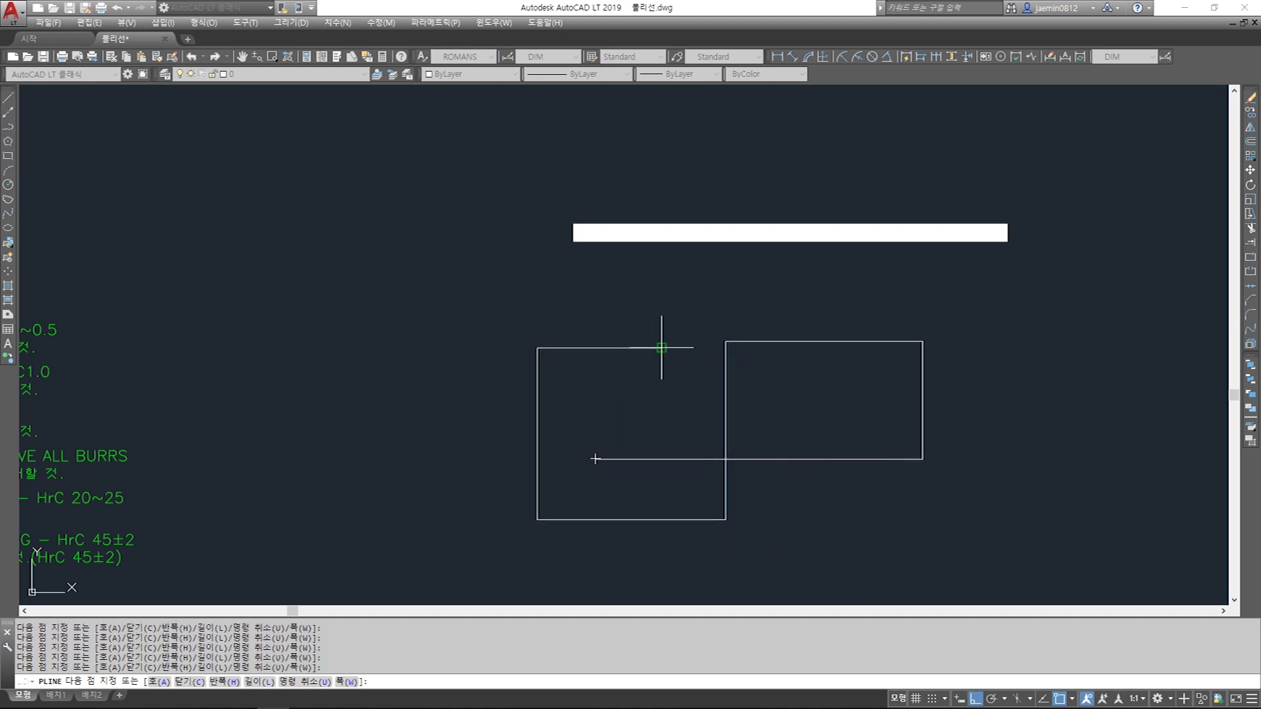
pyautogui.click(653, 576)
pyautogui.click(854, 576)
pyautogui.press('Return')
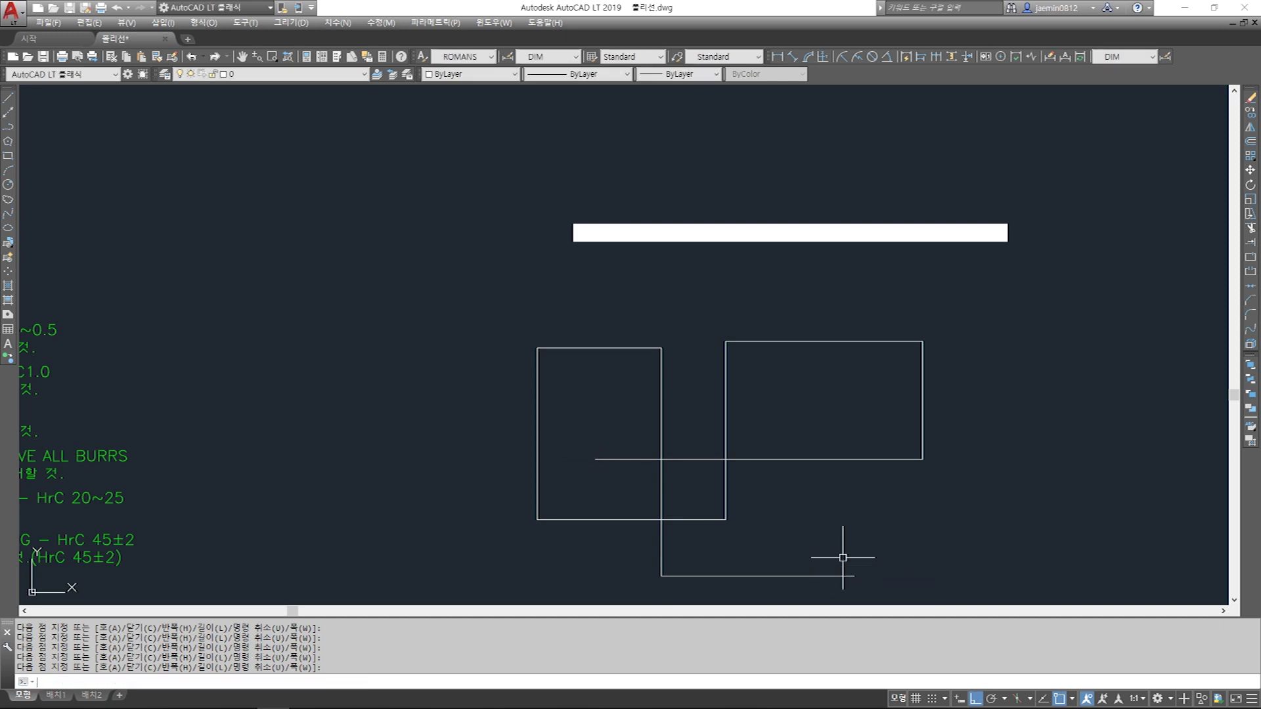
# - Erase the zero-width polyline below the thick bar
pyautogui.click(974, 290)
pyautogui.click(485, 558)
pyautogui.press('Delete')
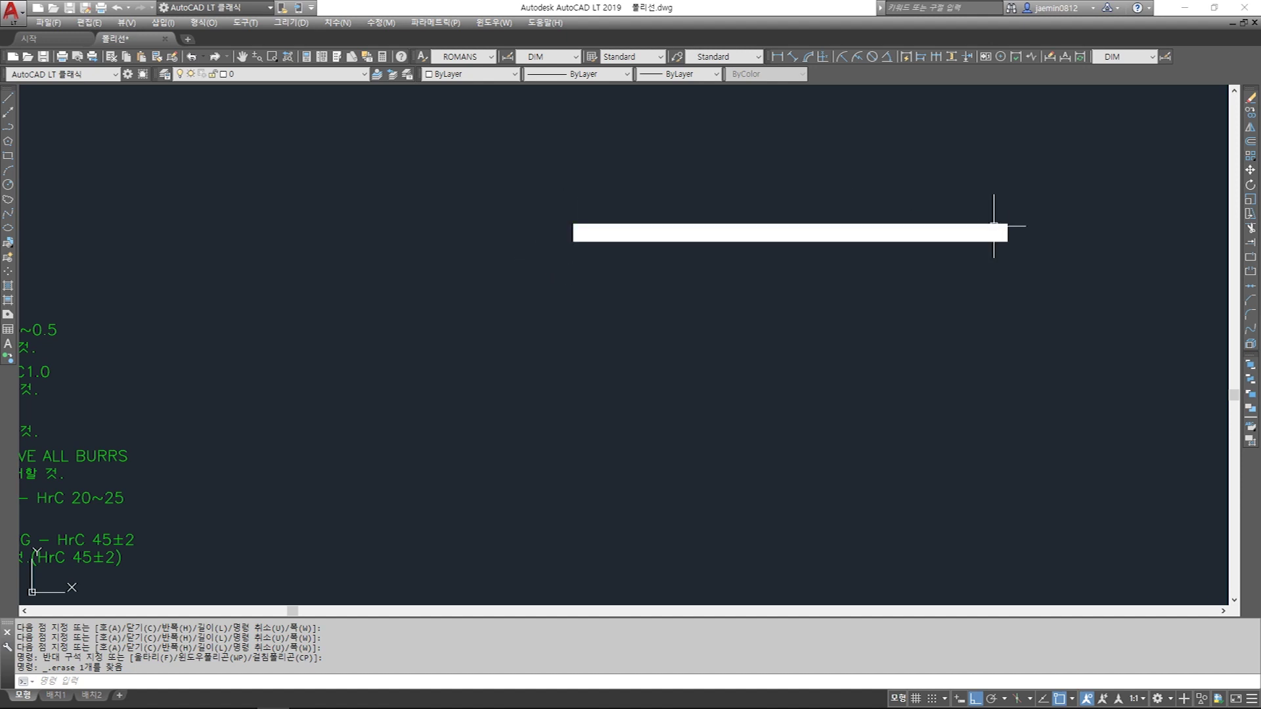
# - Draw a tapered polyline segment 15 units long to the right below the bar, with start width 0 and end width 10
pyautogui.write('pl')
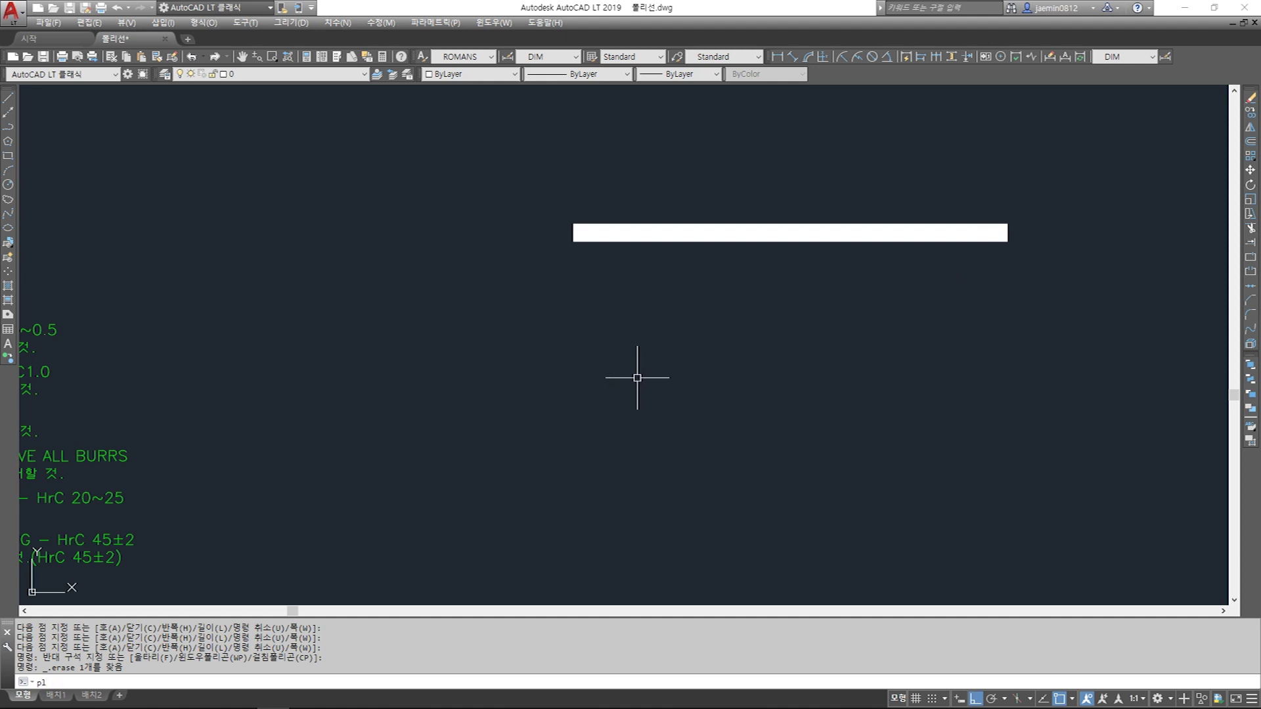
pyautogui.press('Return')
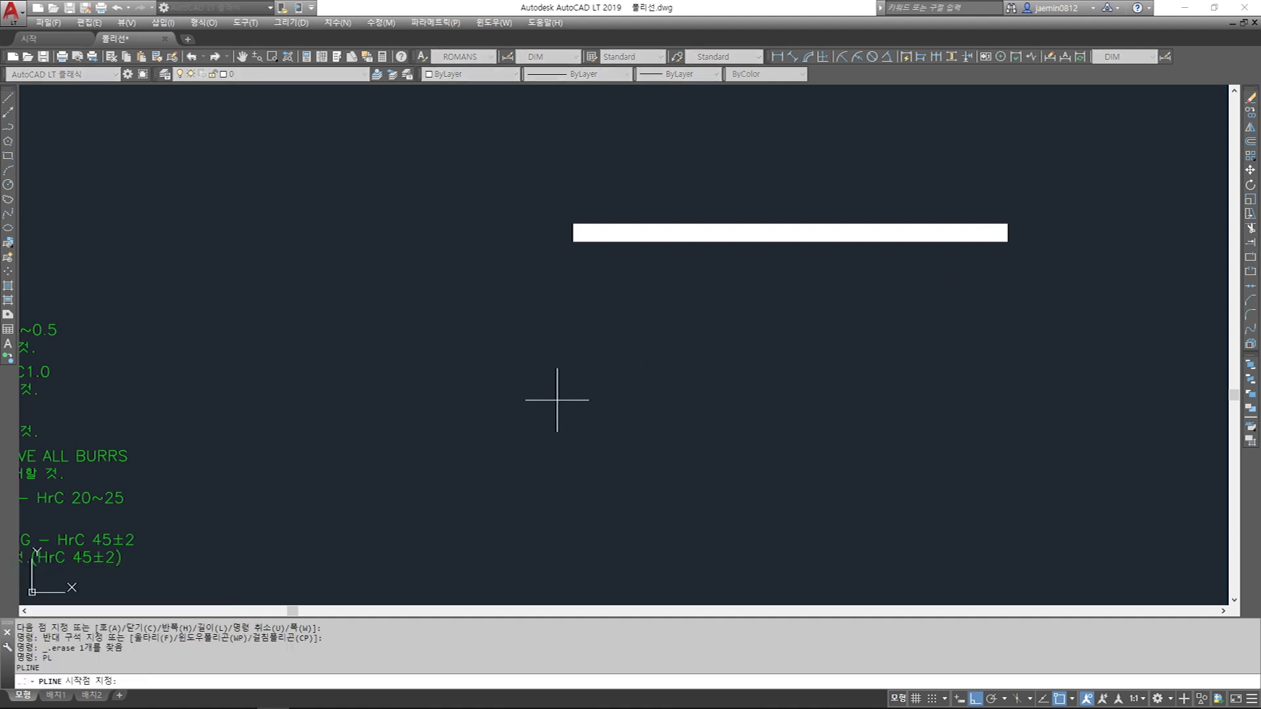
pyautogui.click(556, 400)
pyautogui.press('BackSpace')
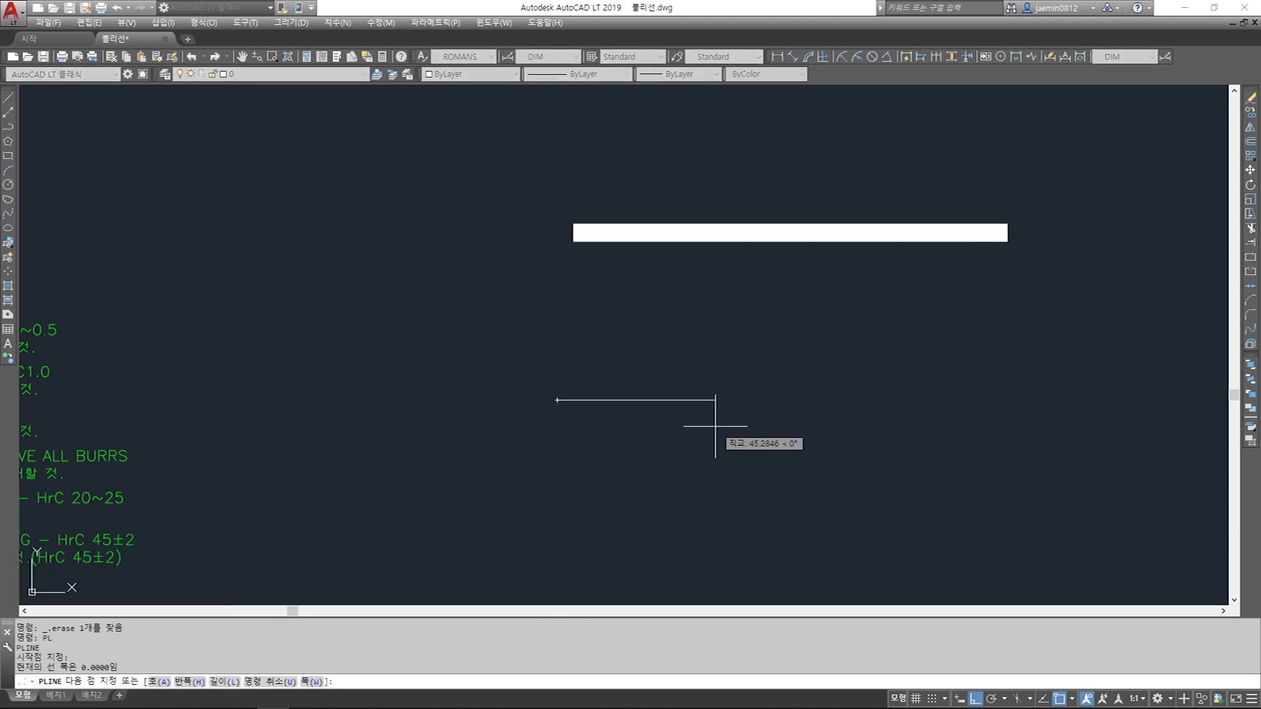
pyautogui.press('Return')
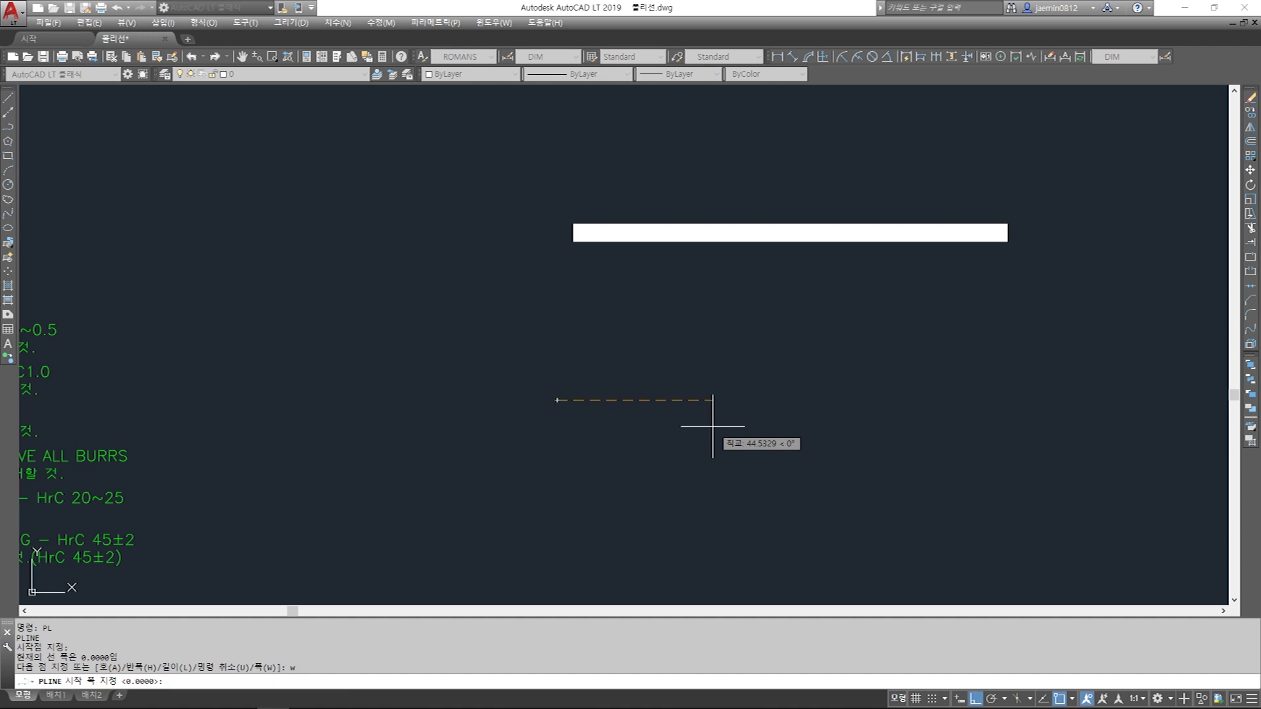
pyautogui.press('Return')
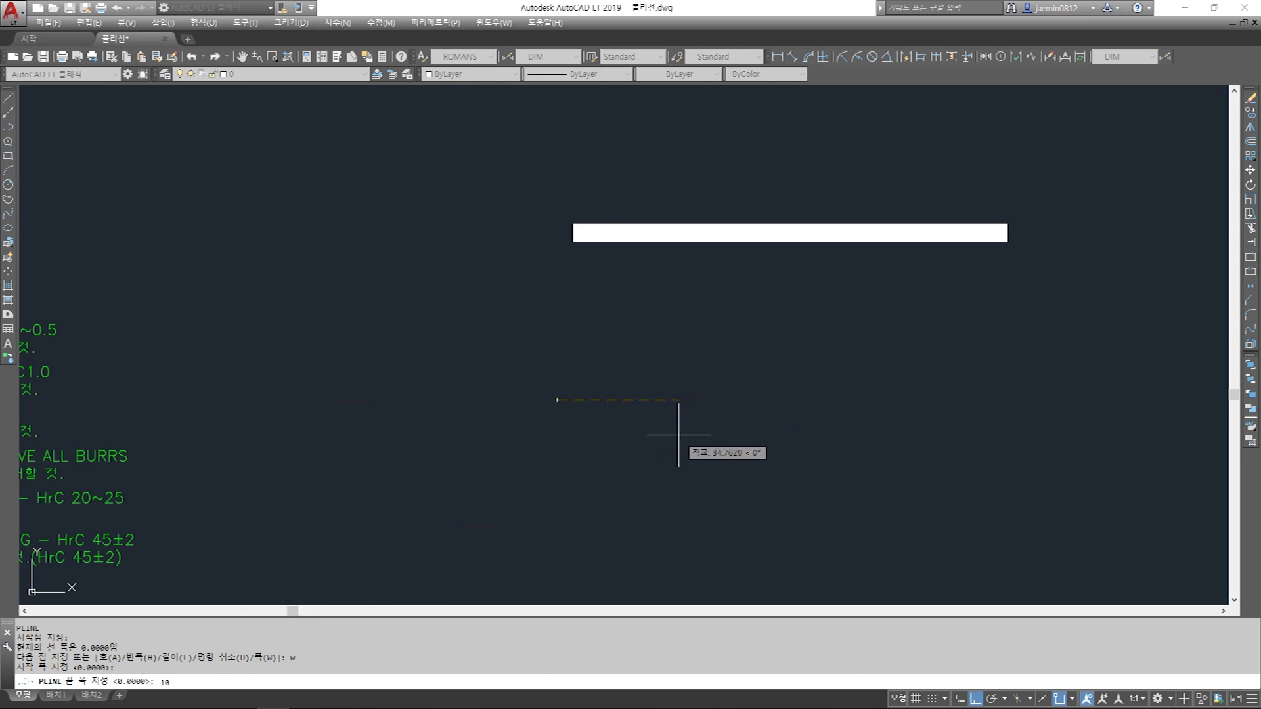
pyautogui.press('Return')
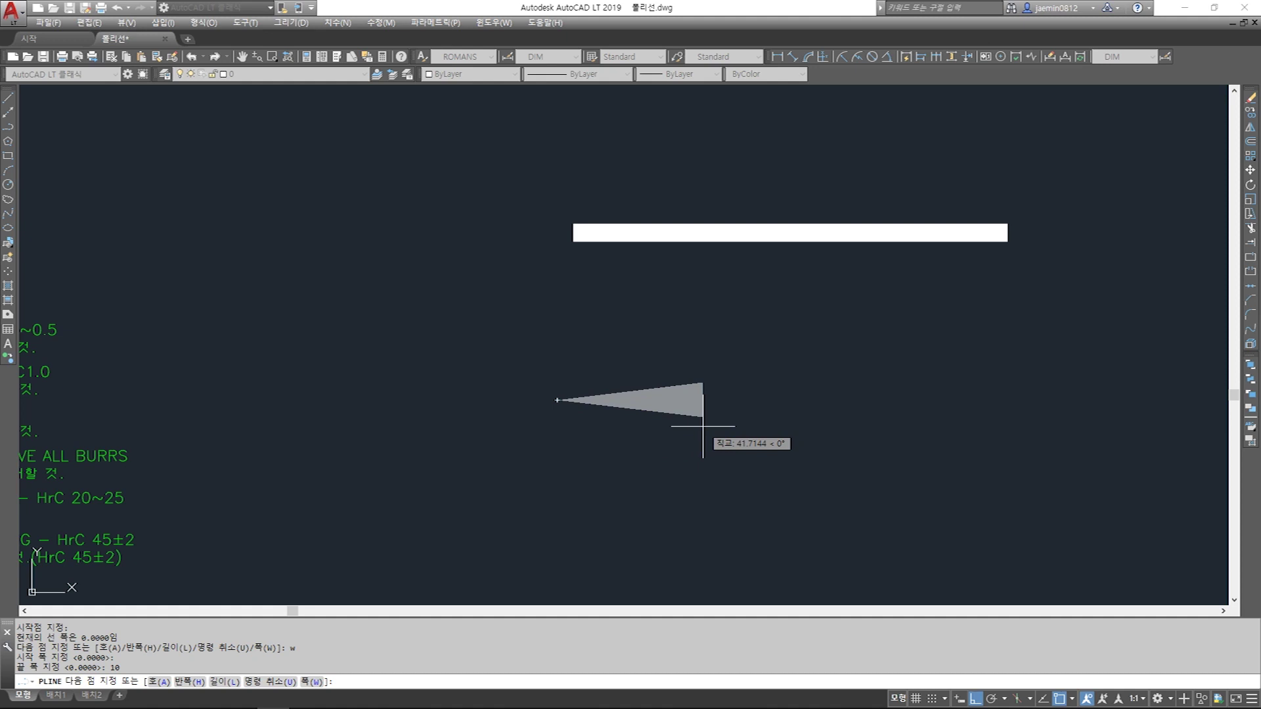
pyautogui.press('Return')
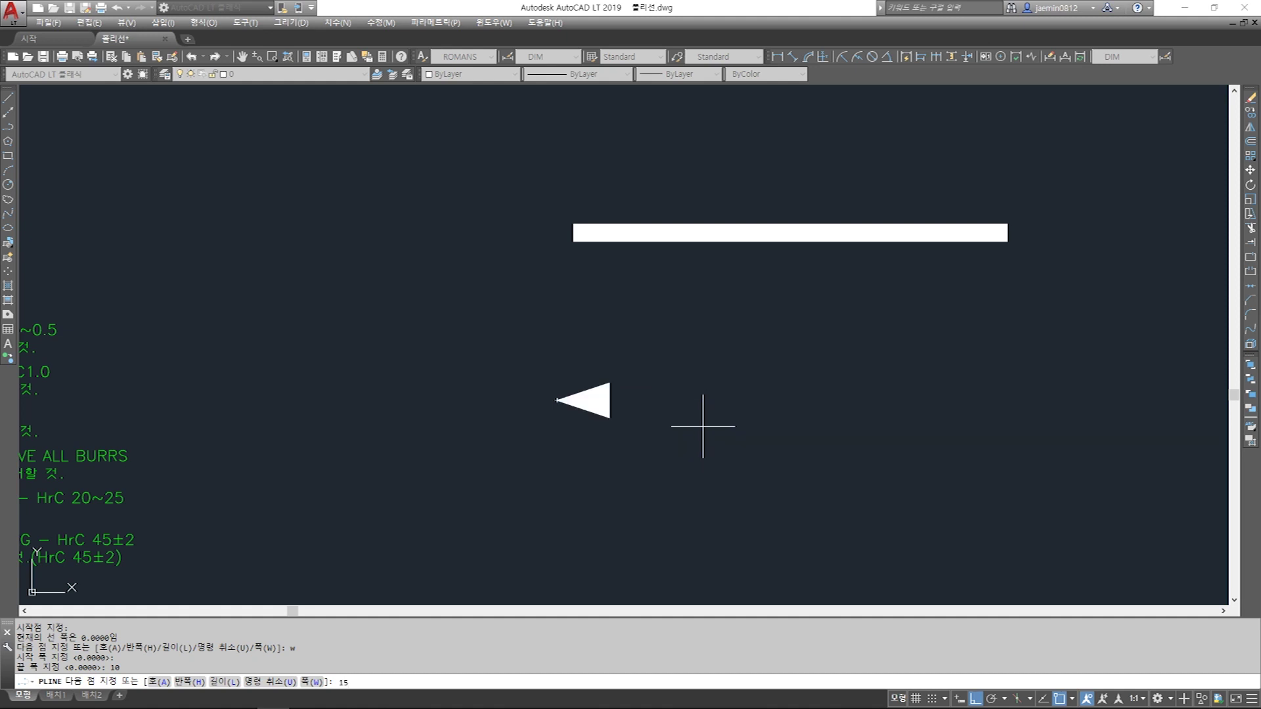
pyautogui.scroll(2, 677, 417)
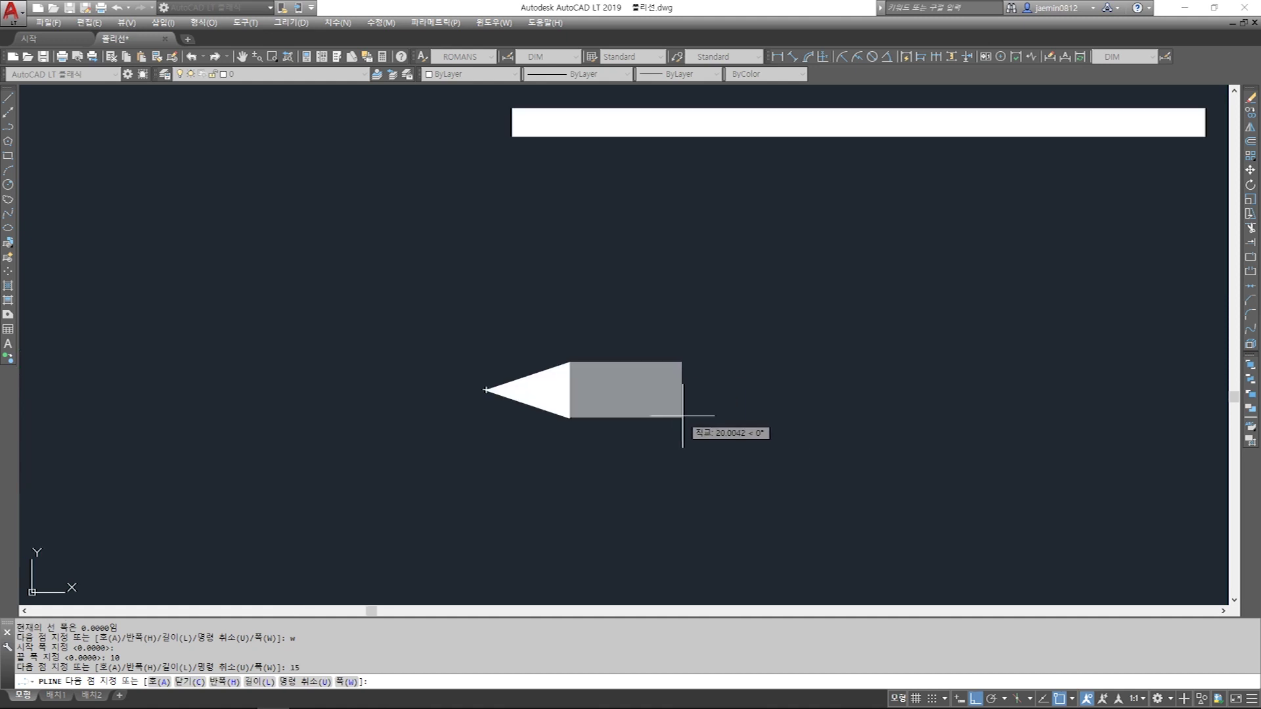
pyautogui.press('Escape')
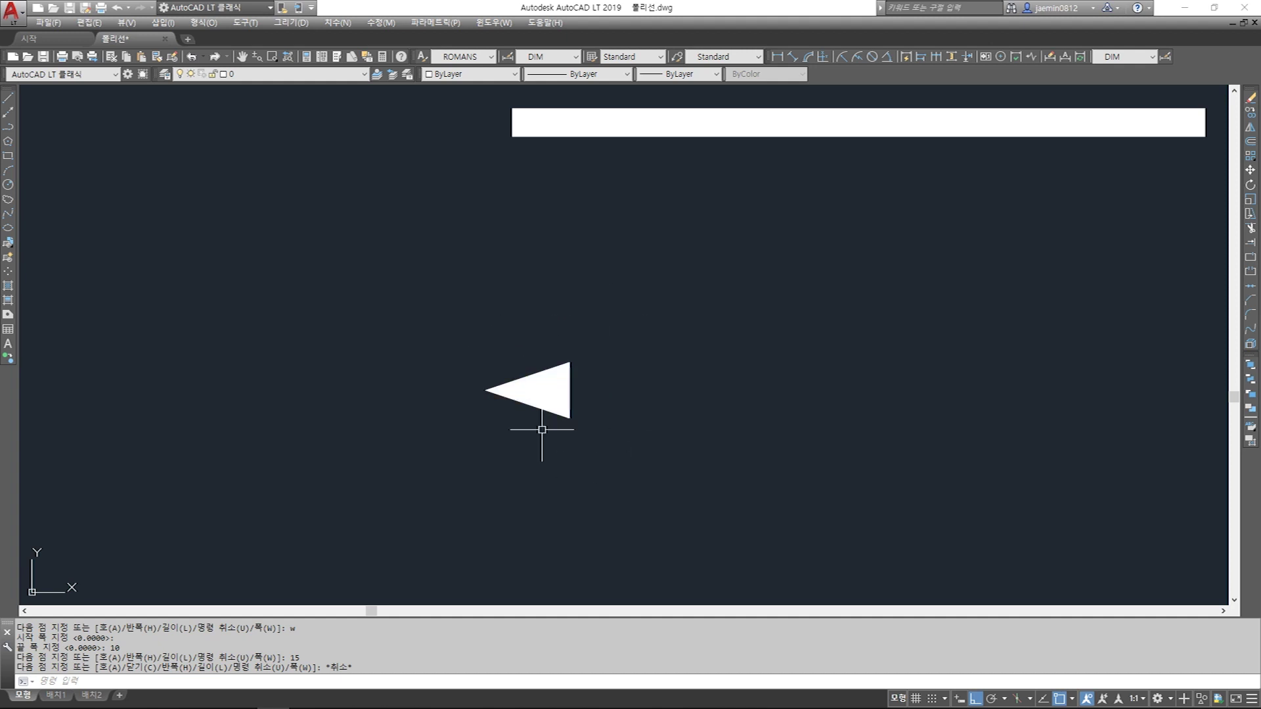
pyautogui.press('Escape')
pyautogui.press('Escape')
pyautogui.press('Escape')
pyautogui.press('Escape')
pyautogui.press('Escape')
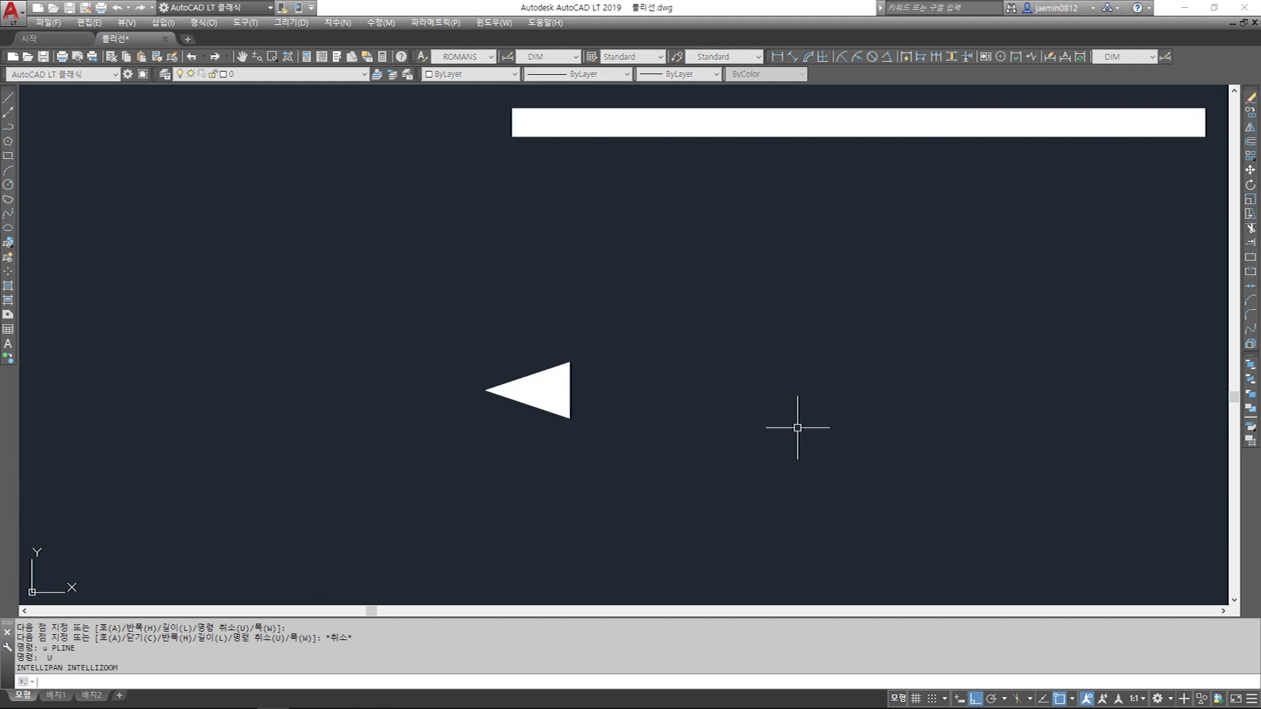
# - Draw a larger arrowhead beside the first as a polyline segment 25 units long, with start width 0 and end width 15
pyautogui.write('pl')
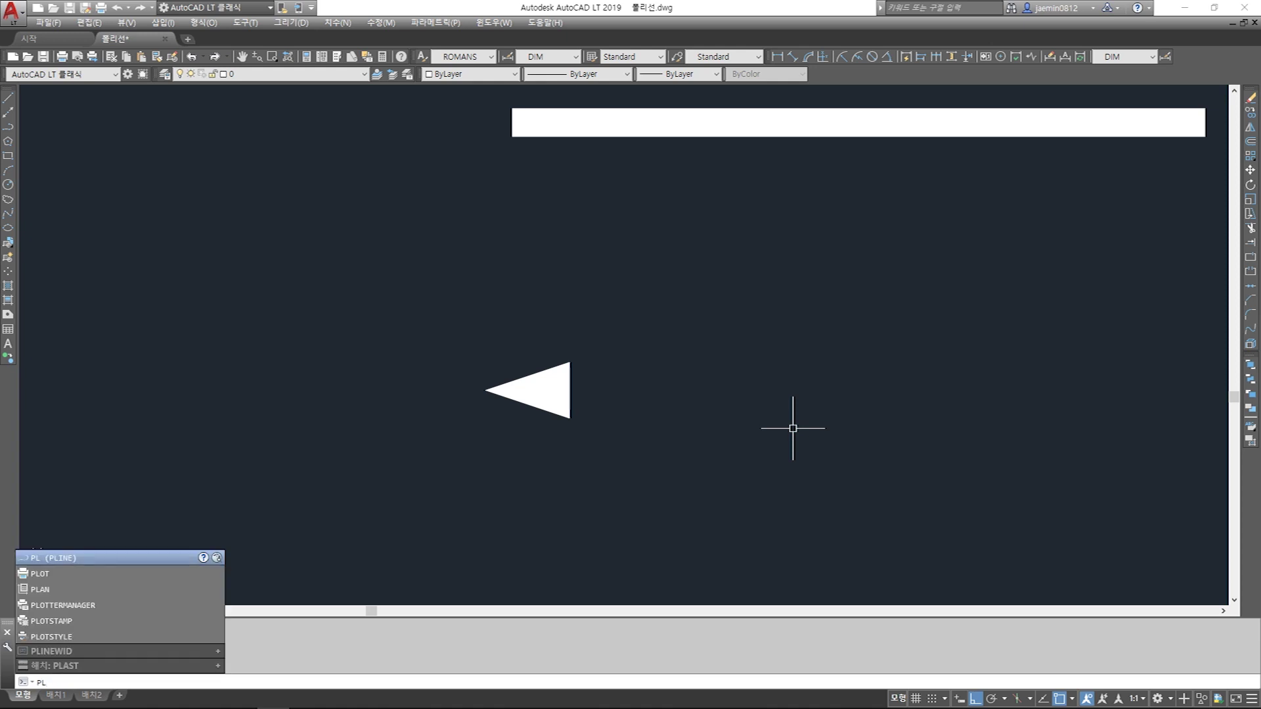
pyautogui.press('Return')
pyautogui.click(713, 418)
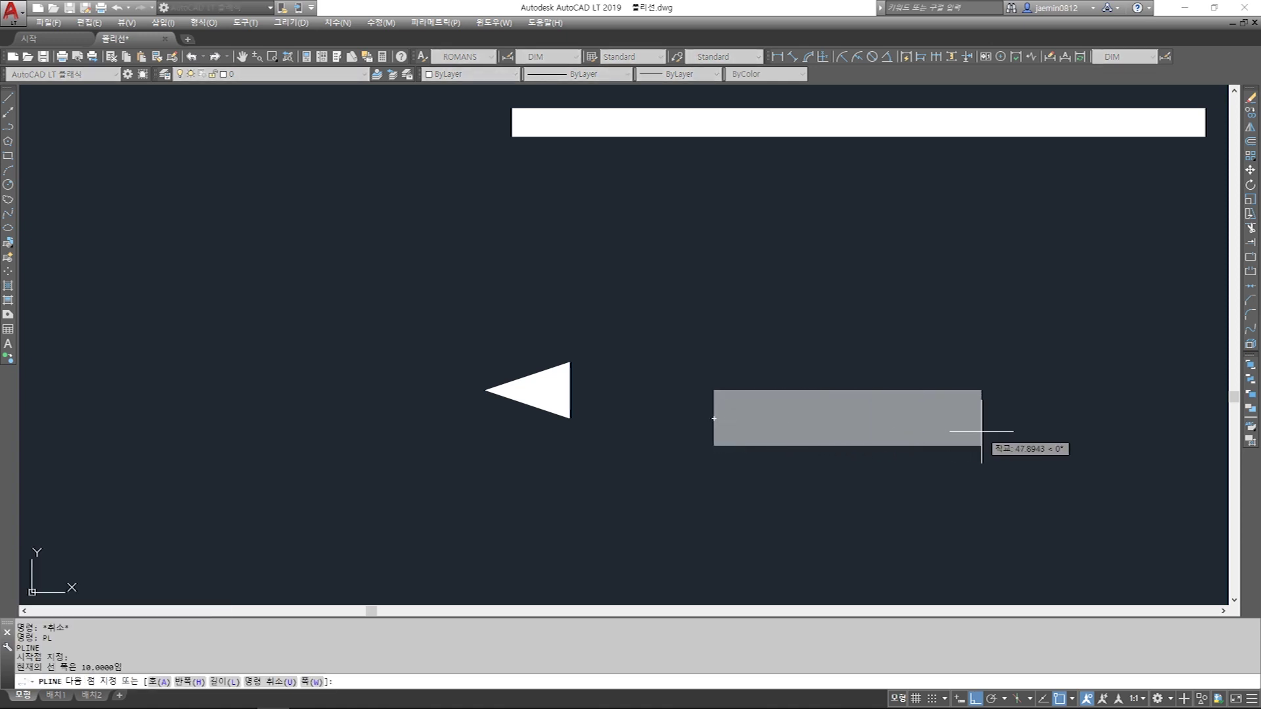
pyautogui.write('w')
pyautogui.press('Return')
pyautogui.moveTo(977, 434); pyautogui.dragTo(853, 443, button='middle')
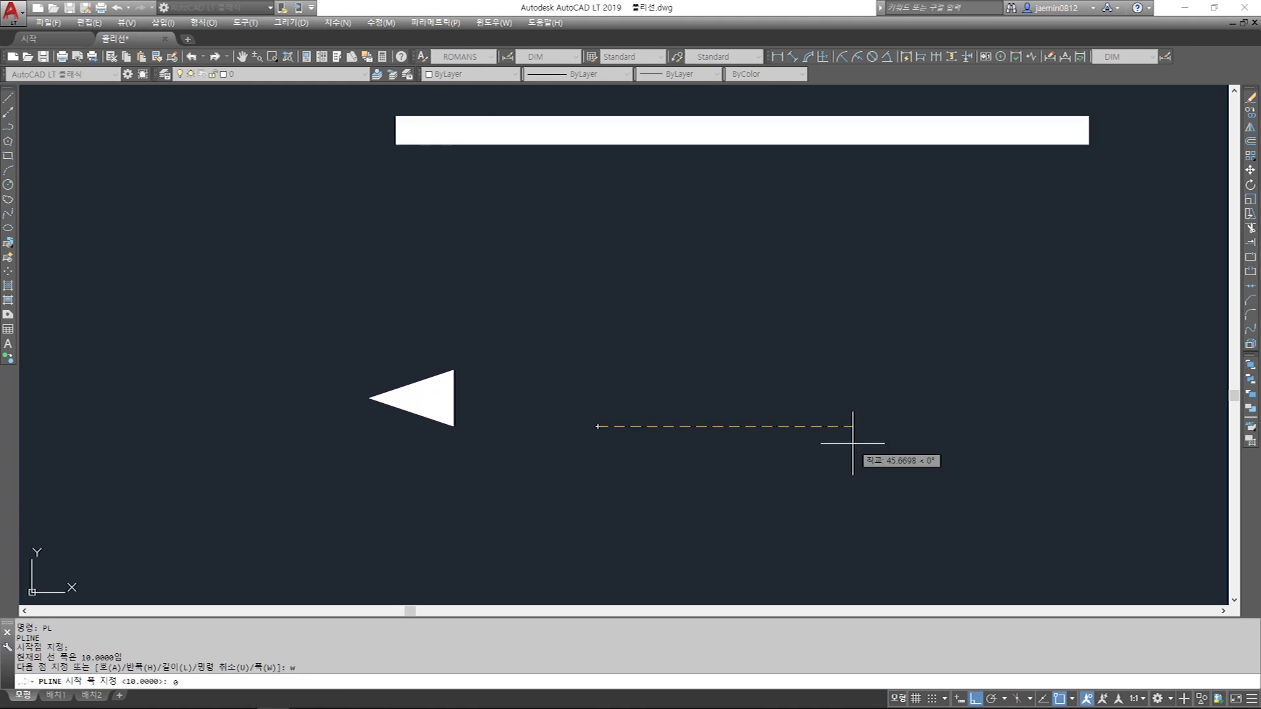
pyautogui.write('0')
pyautogui.press('Return')
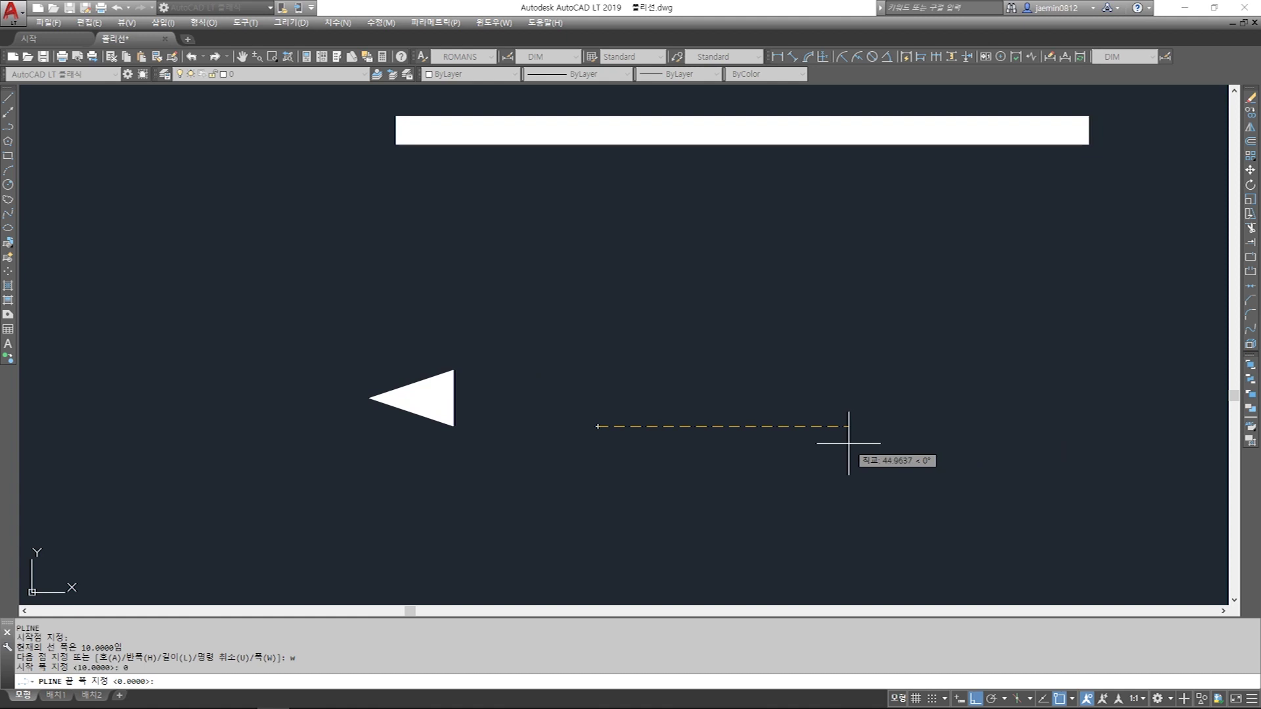
pyautogui.write('15')
pyautogui.press('Return')
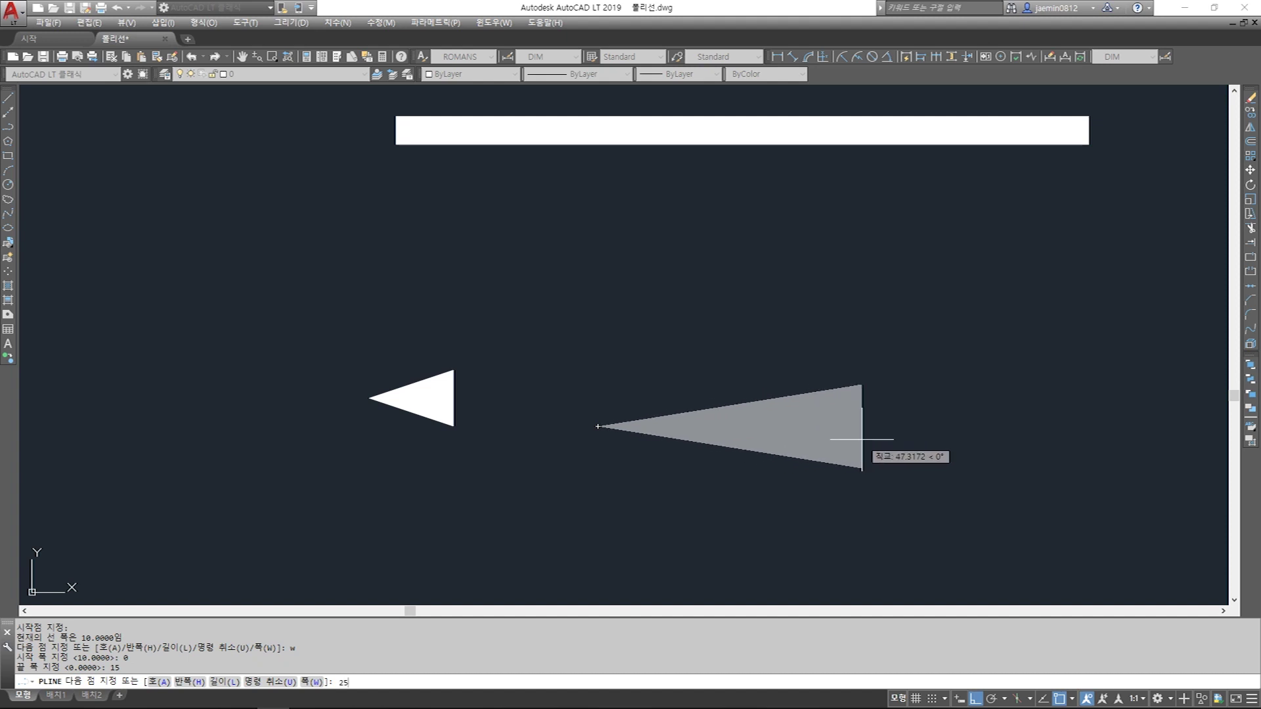
pyautogui.write('25')
pyautogui.press('Return')
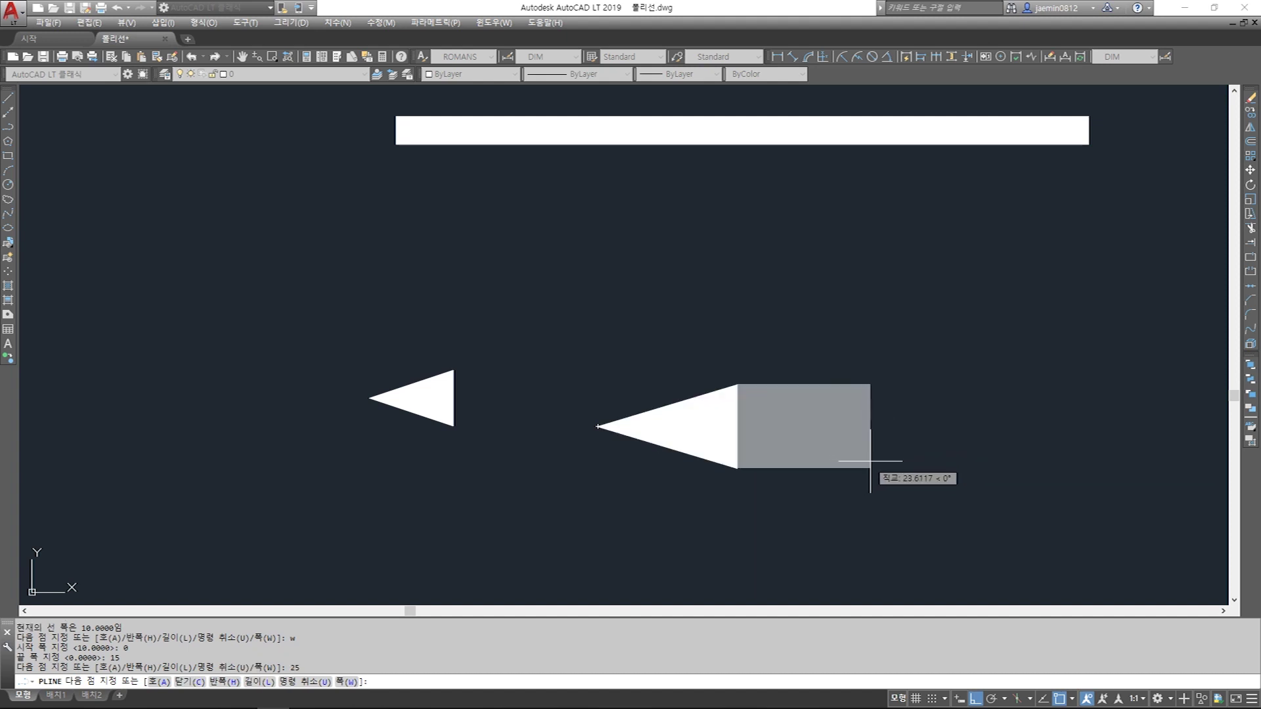
# - Add a 25-unit shaft of constant width 3 to the right of the larger arrowhead and end the polyline
pyautogui.write('w')
pyautogui.press('Return')
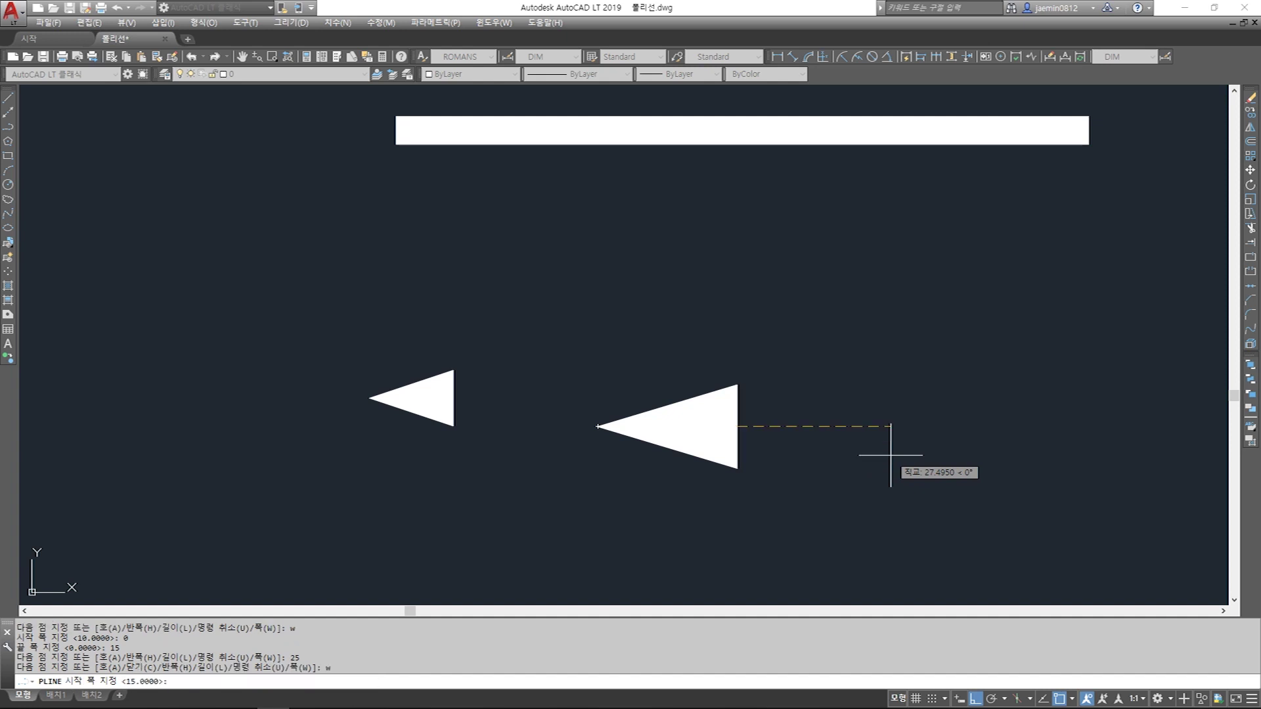
pyautogui.write('3')
pyautogui.press('Return')
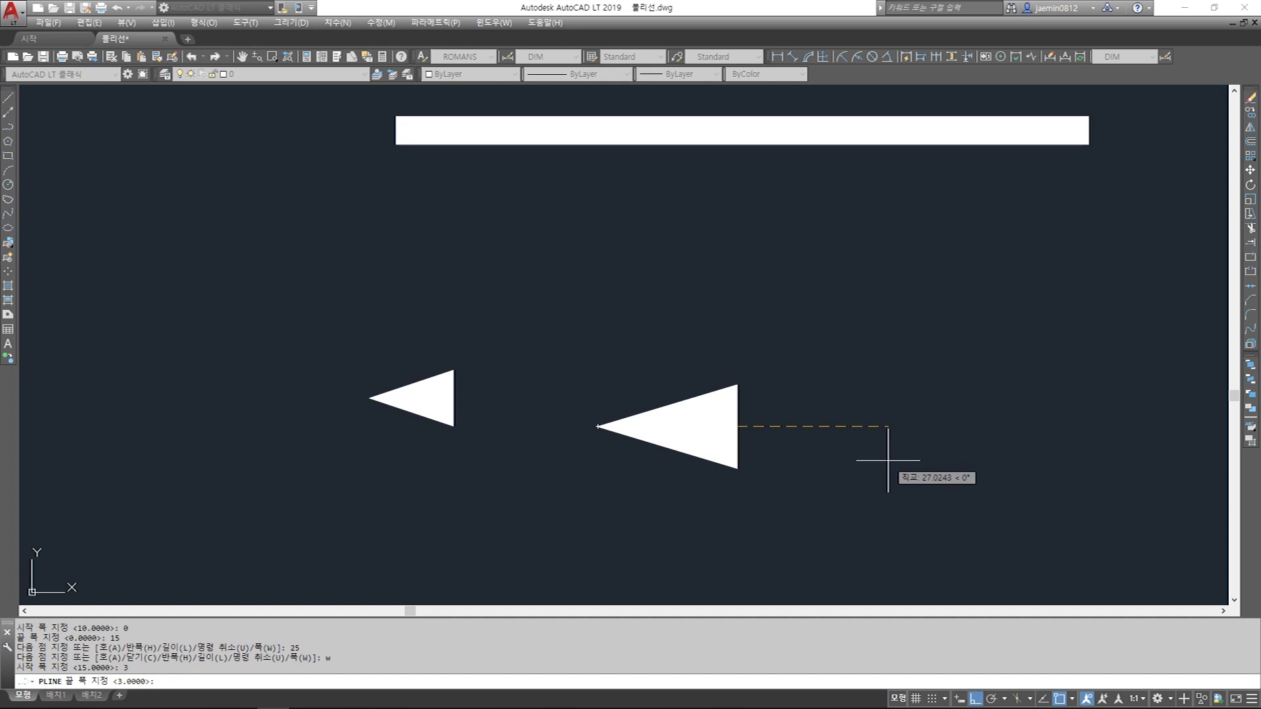
pyautogui.press('Return')
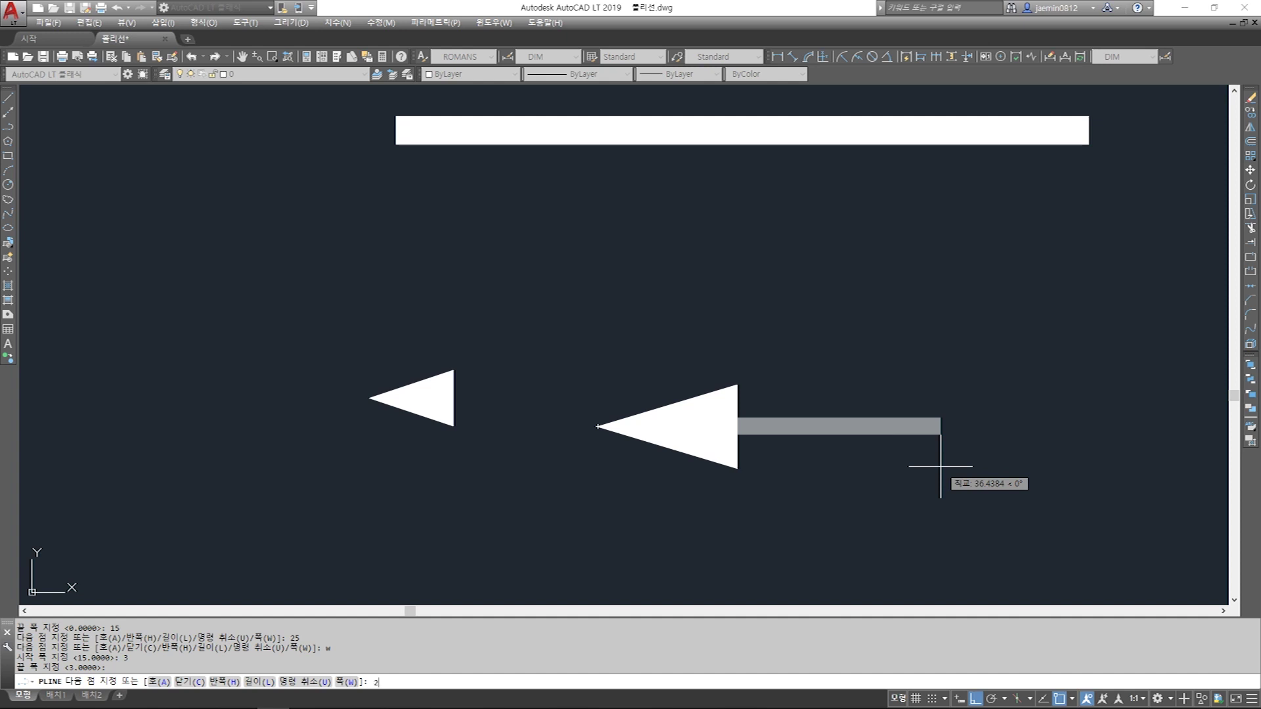
pyautogui.write('25')
pyautogui.press('Return')
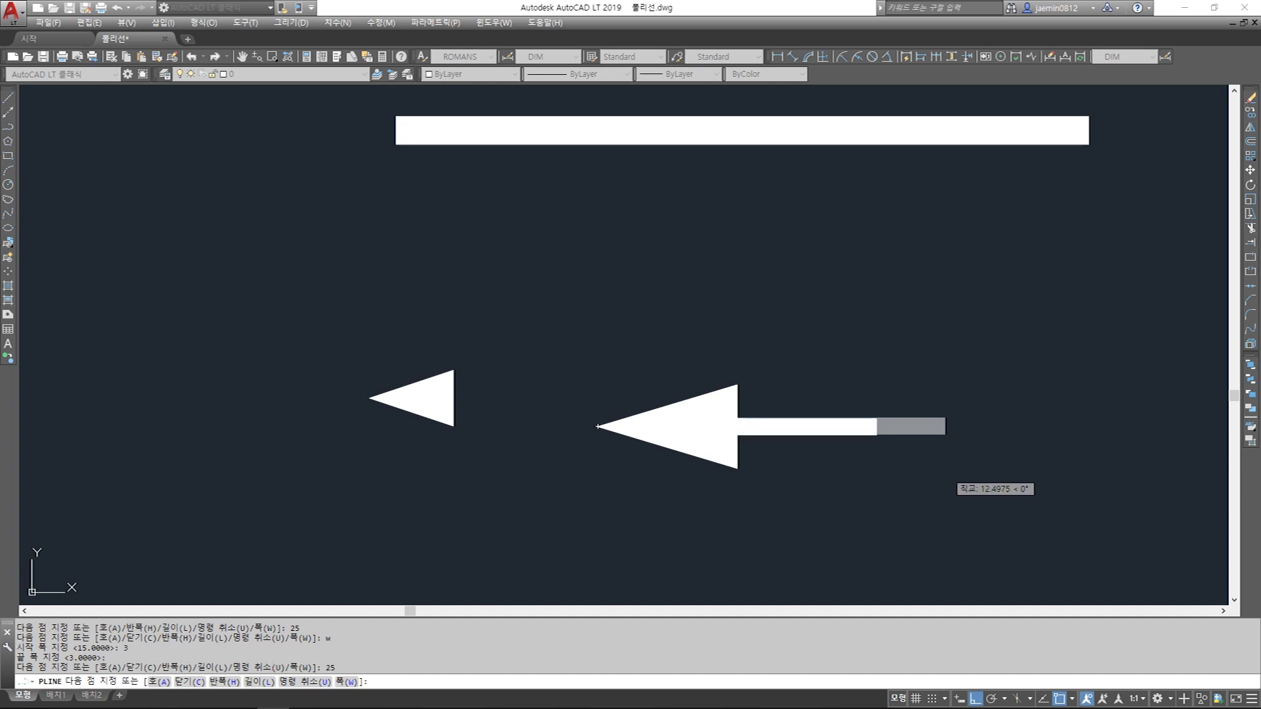
pyautogui.press('Escape')
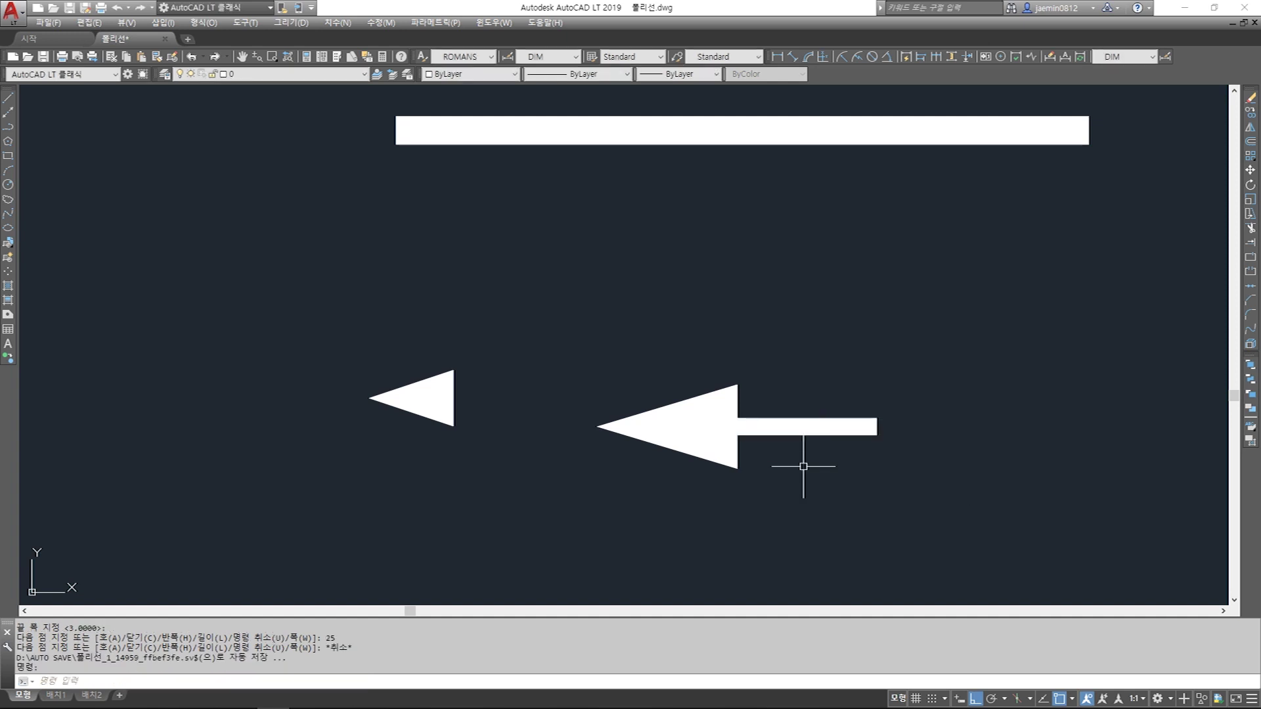
pyautogui.click(796, 381)
pyautogui.click(754, 474)
pyautogui.click(795, 390)
pyautogui.click(724, 482)
pyautogui.press('Escape')
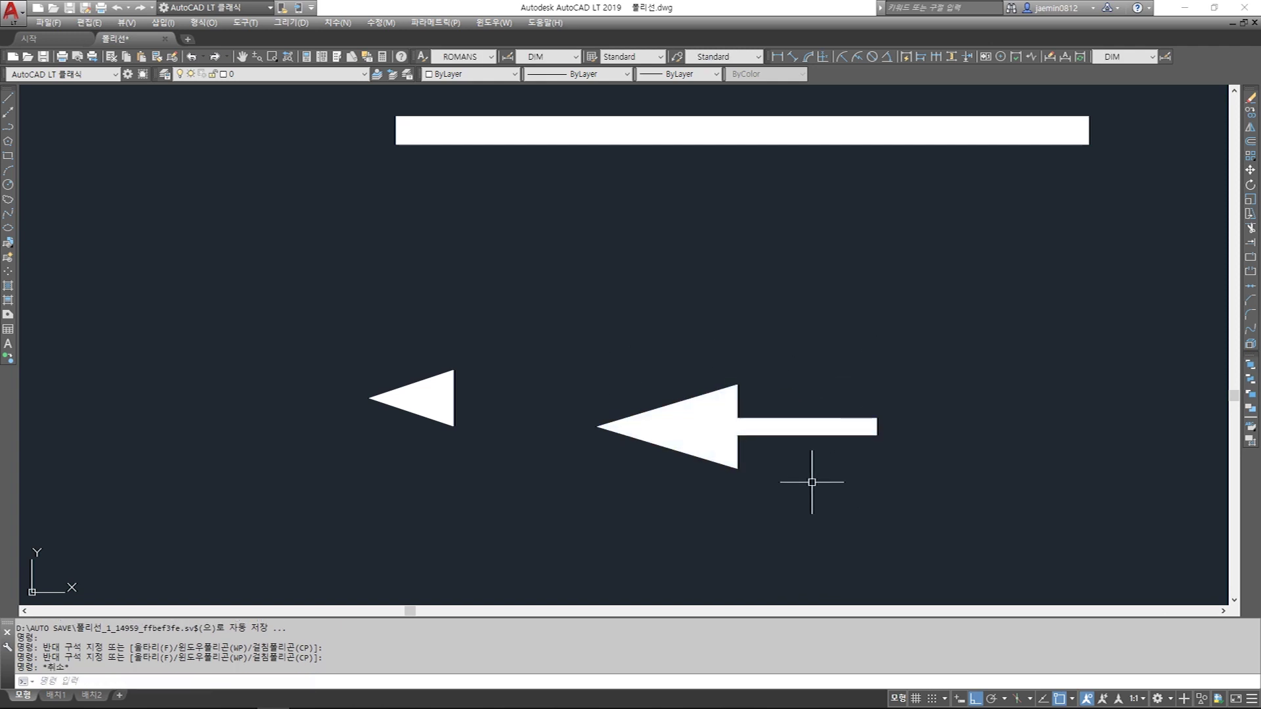
# - Move the thick bar, the small arrowhead and the arrow together horizontally to the right in the drawing sheet
pyautogui.scroll(-4, 722, 433)
pyautogui.moveTo(722, 433); pyautogui.dragTo(664, 434, button='middle')
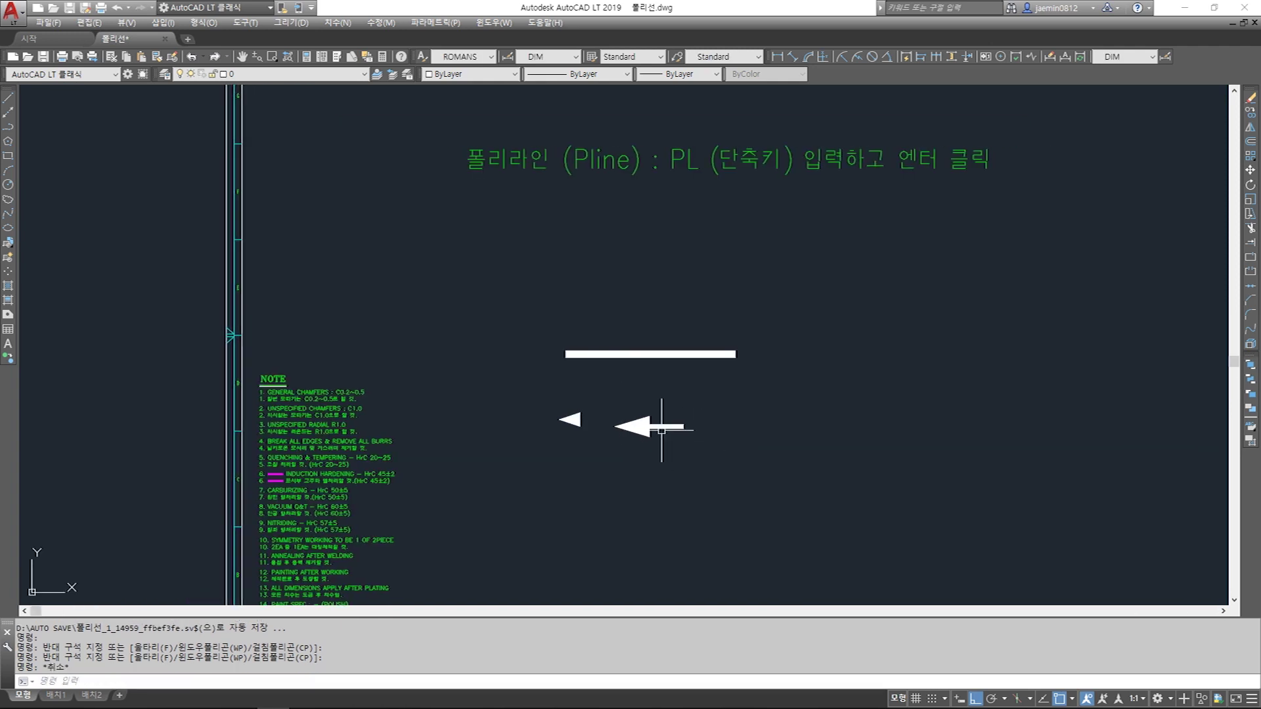
pyautogui.write('m')
pyautogui.press('Return')
pyautogui.click(748, 289)
pyautogui.click(499, 493)
pyautogui.press('Return')
pyautogui.click(711, 444)
pyautogui.click(819, 436)
pyautogui.press('Escape')
pyautogui.write('m')
pyautogui.press('Return')
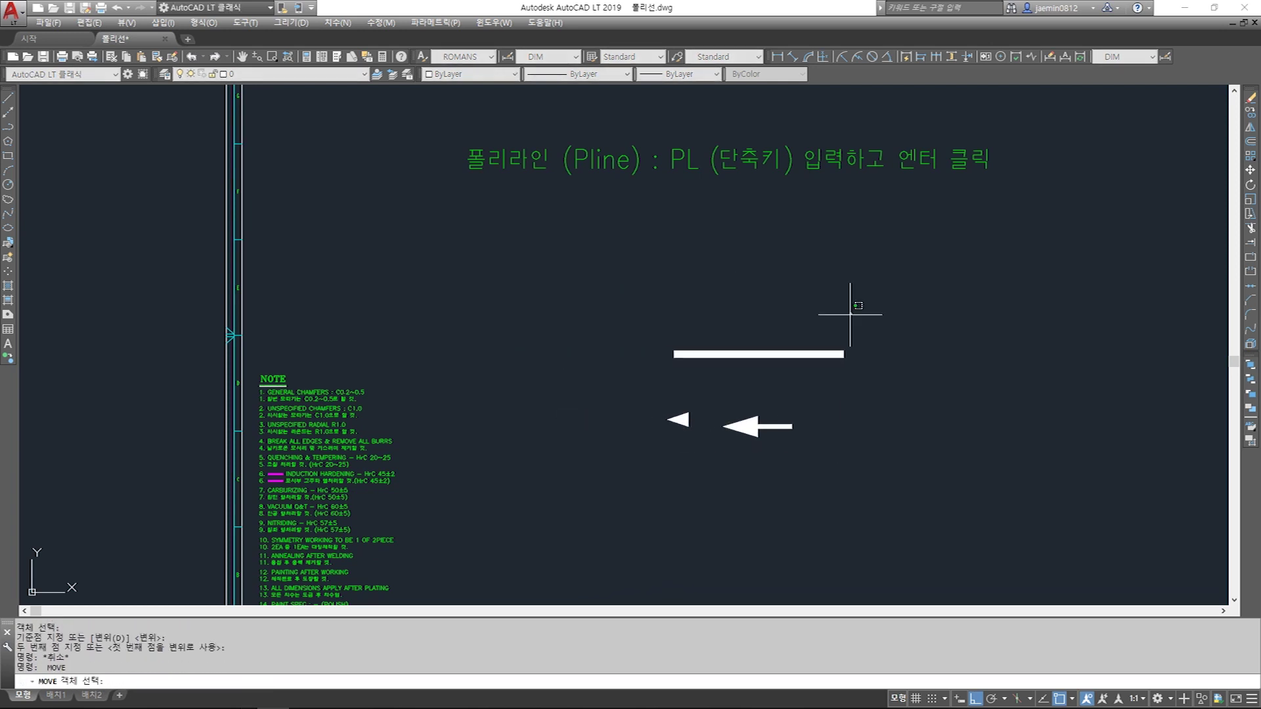
pyautogui.scroll(2, 821, 298)
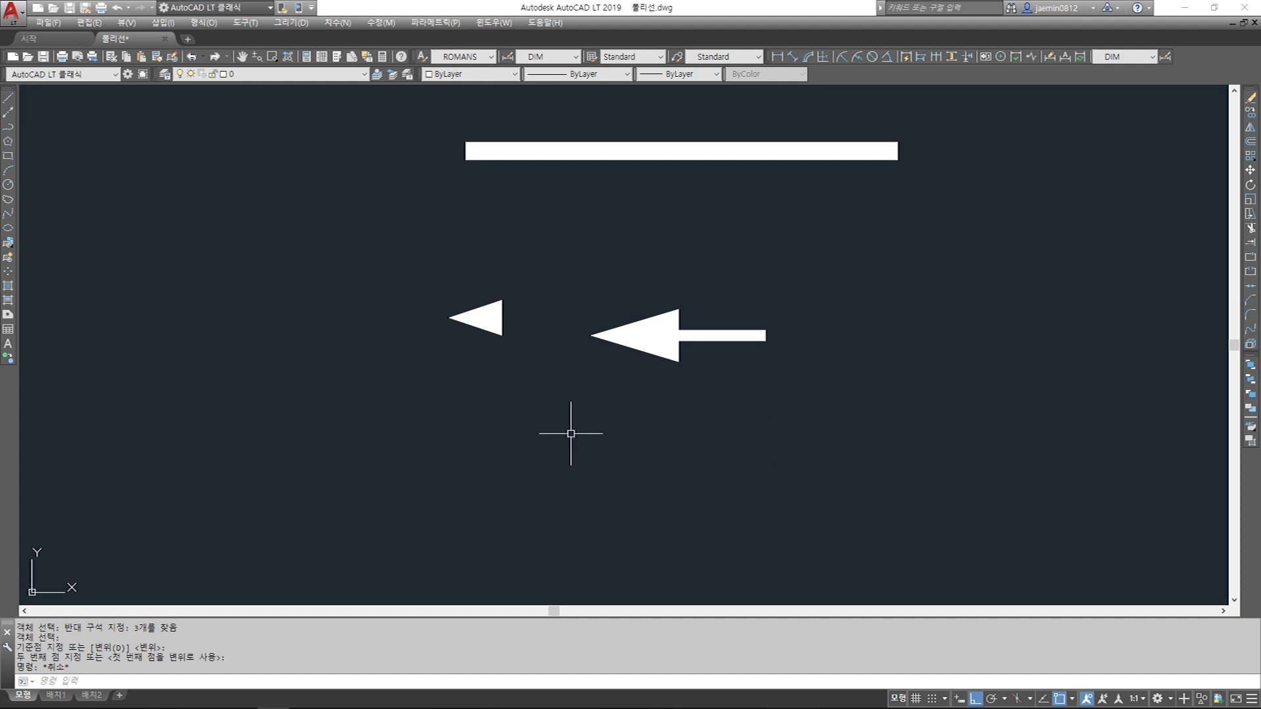
# - Draw a horizontal polyline about 72 units long below the arrow, with start and end width 0
pyautogui.write('pl')
pyautogui.press('Return')
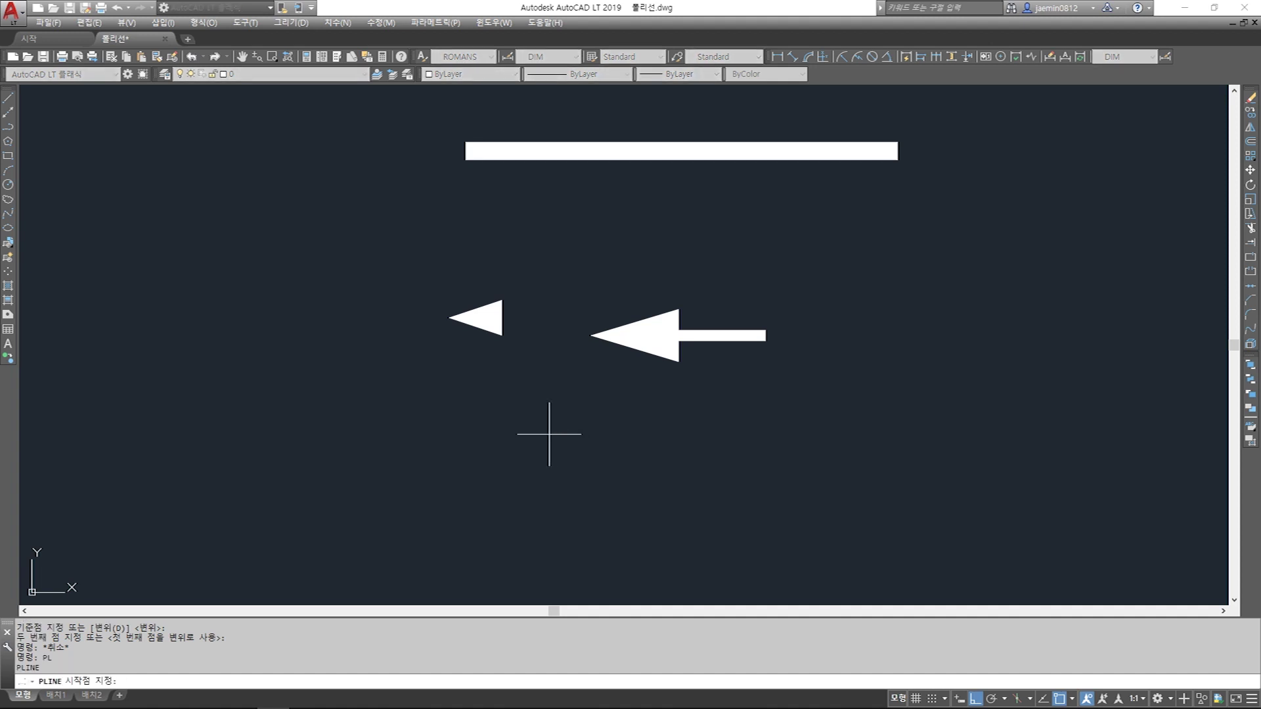
pyautogui.click(549, 434)
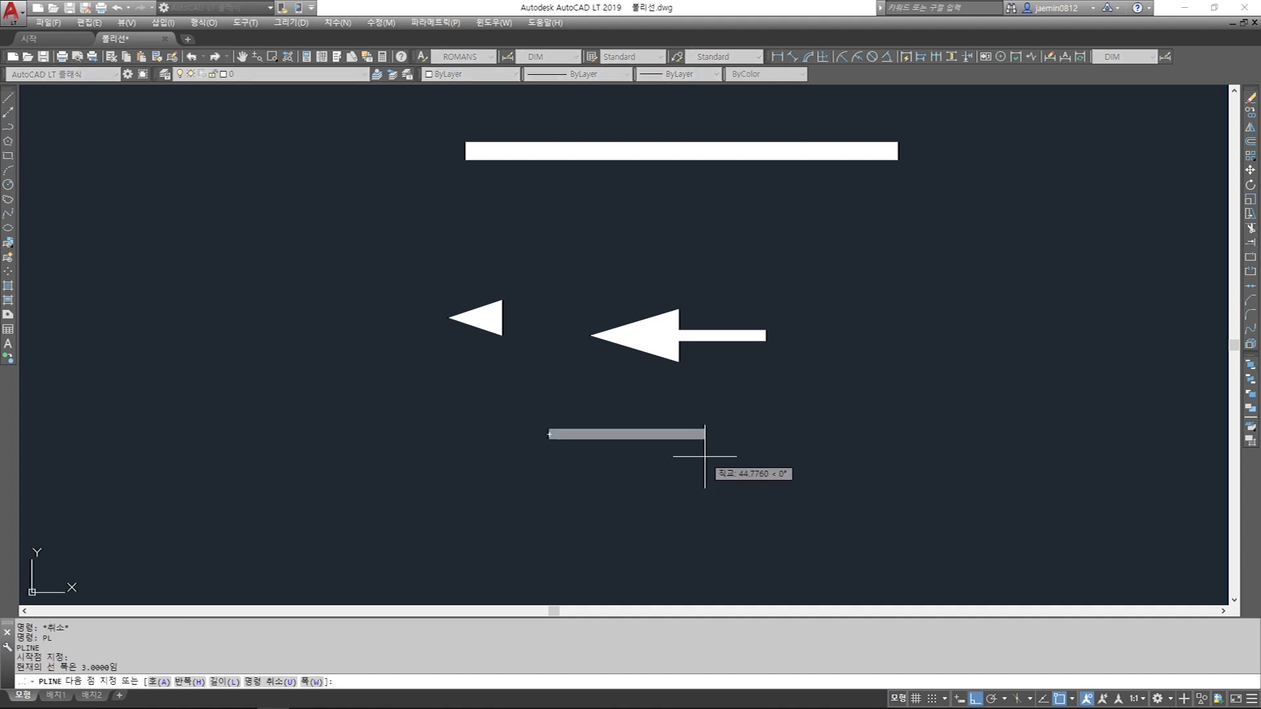
pyautogui.write('w')
pyautogui.press('Return')
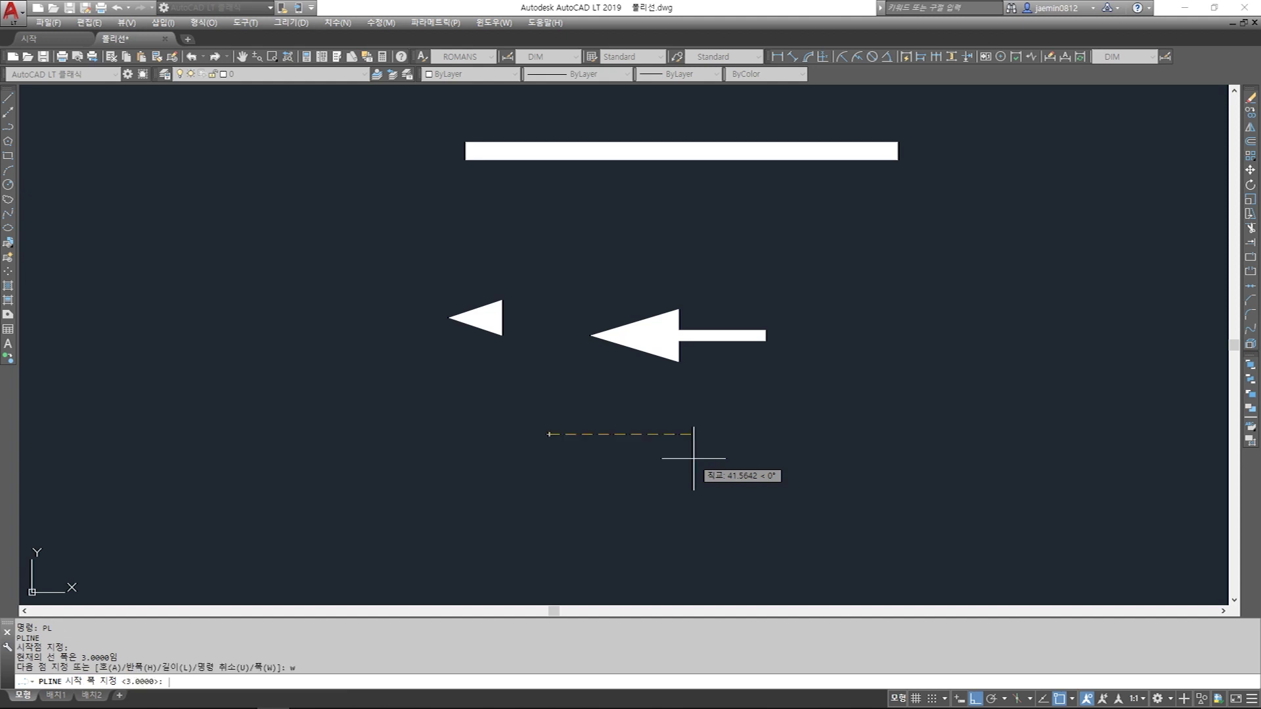
pyautogui.press('Return')
pyautogui.press('Return')
pyautogui.click(797, 465)
pyautogui.press('Escape')
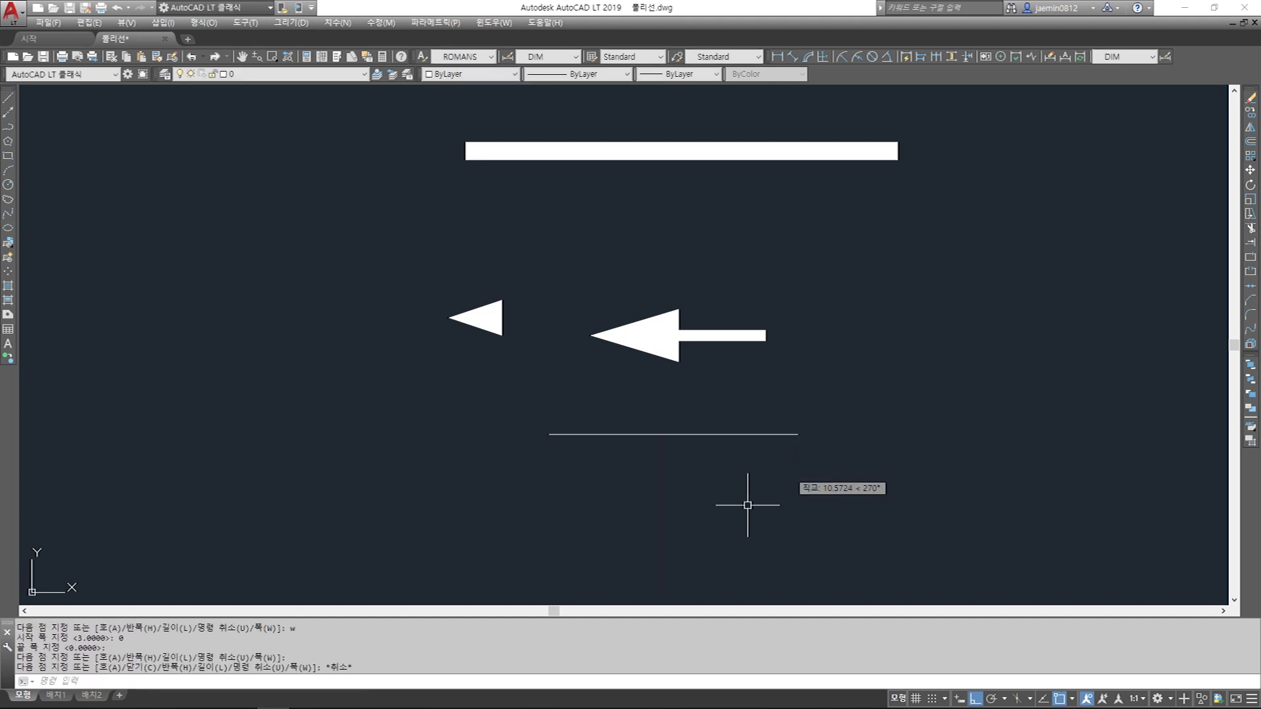
# - Select the thin polyline below the arrow, show its properties and close them again
pyautogui.click(723, 512)
pyautogui.click(657, 418)
pyautogui.click(673, 472)
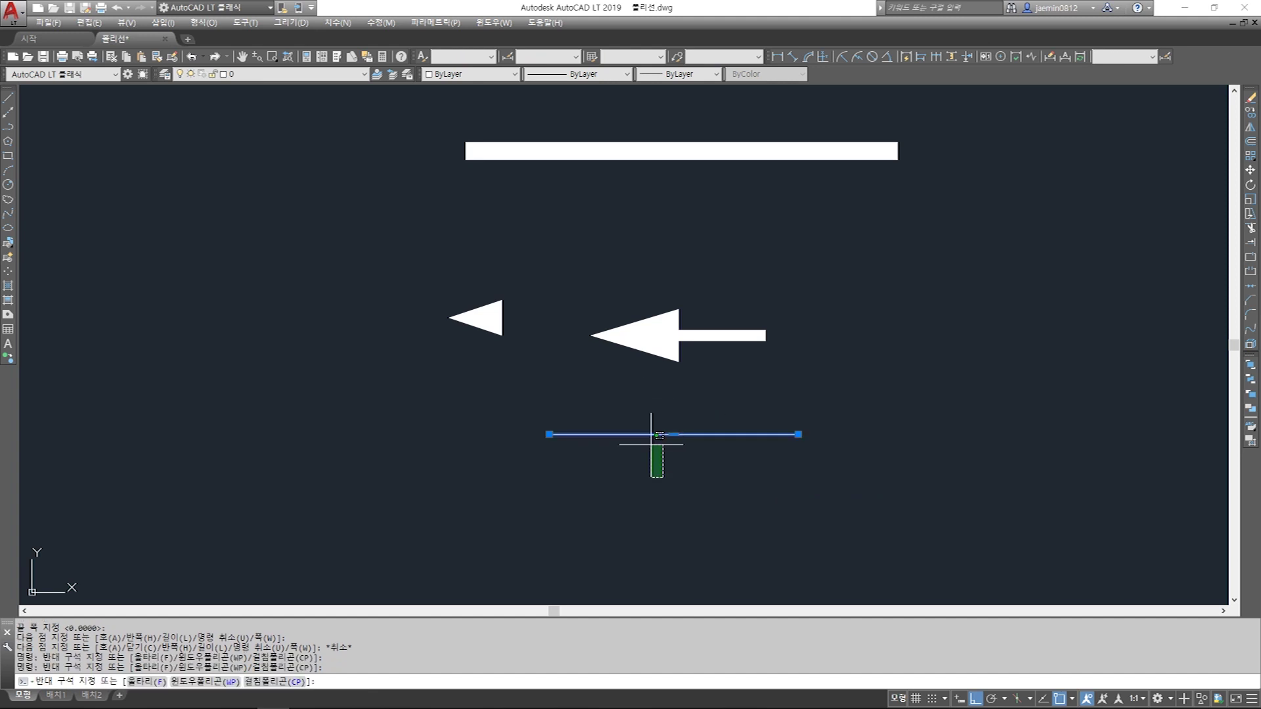
pyautogui.click(647, 476)
pyautogui.press('Escape')
pyautogui.click(637, 487)
pyautogui.click(598, 414)
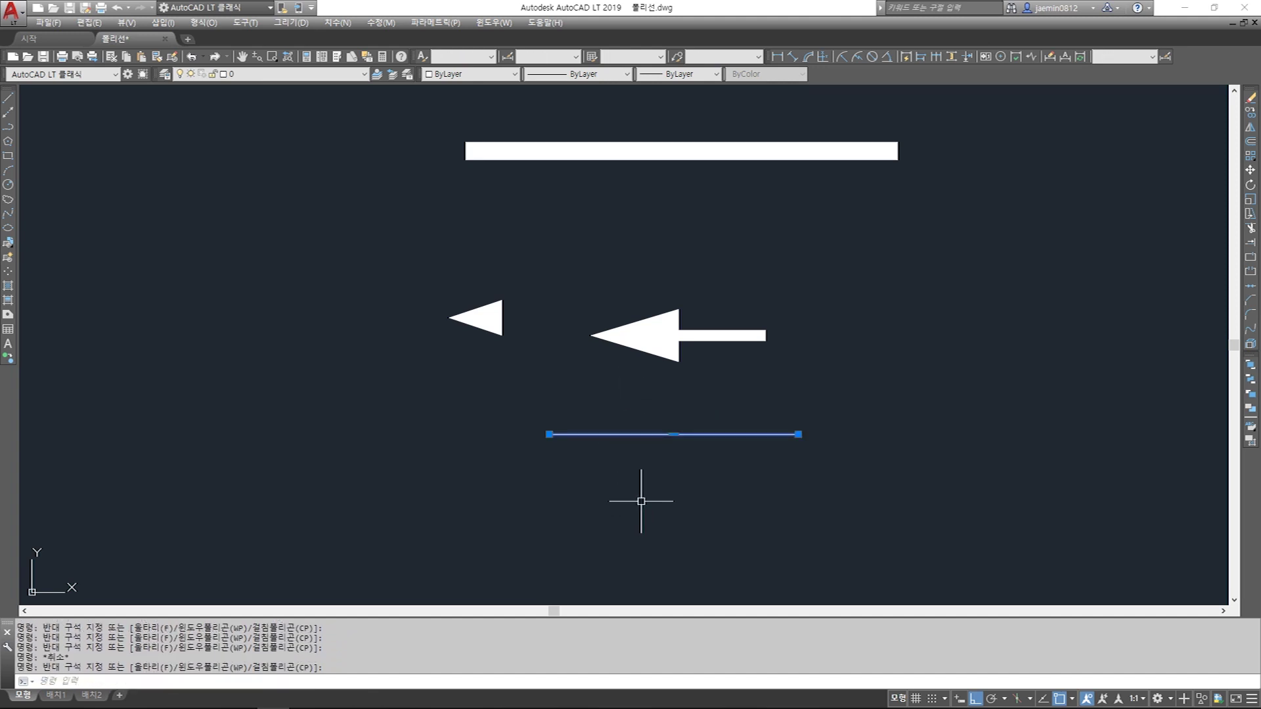
pyautogui.hotkey('ctrl', '1')
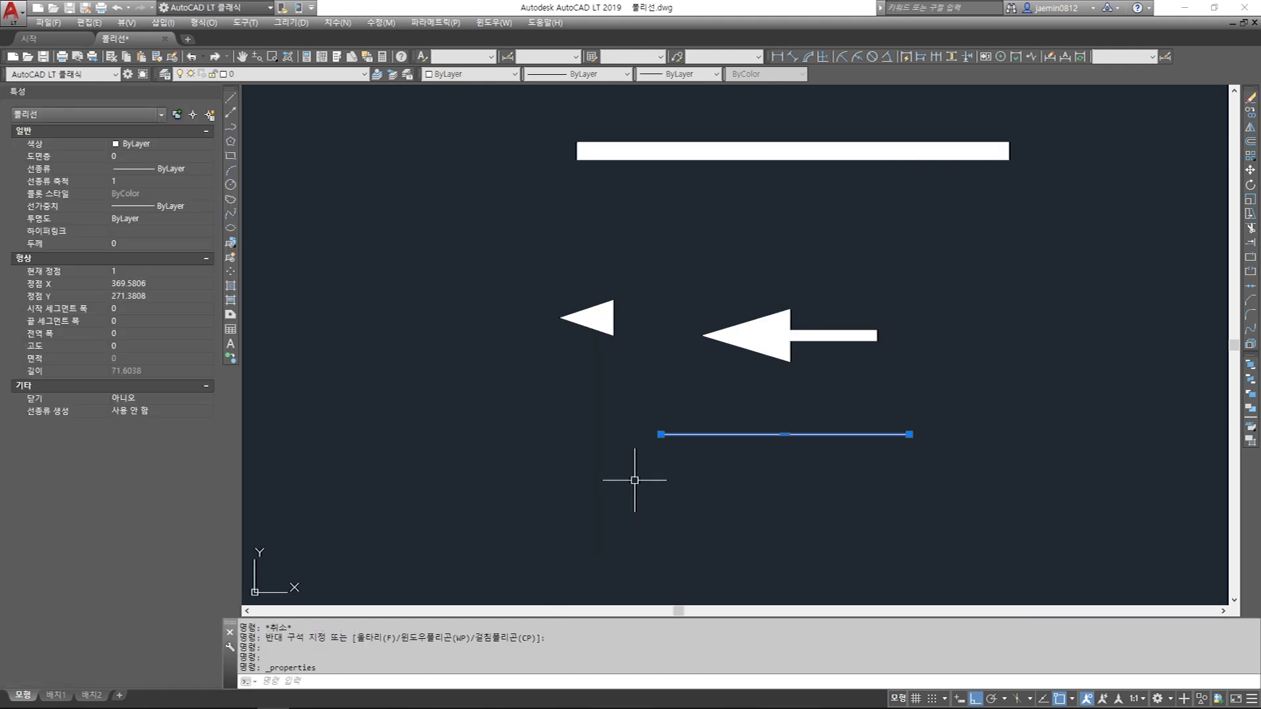
pyautogui.click(214, 92)
pyautogui.press('Escape')
# - Reopen the properties of the thin polyline and set its global width to 10
pyautogui.click(652, 462)
pyautogui.click(602, 411)
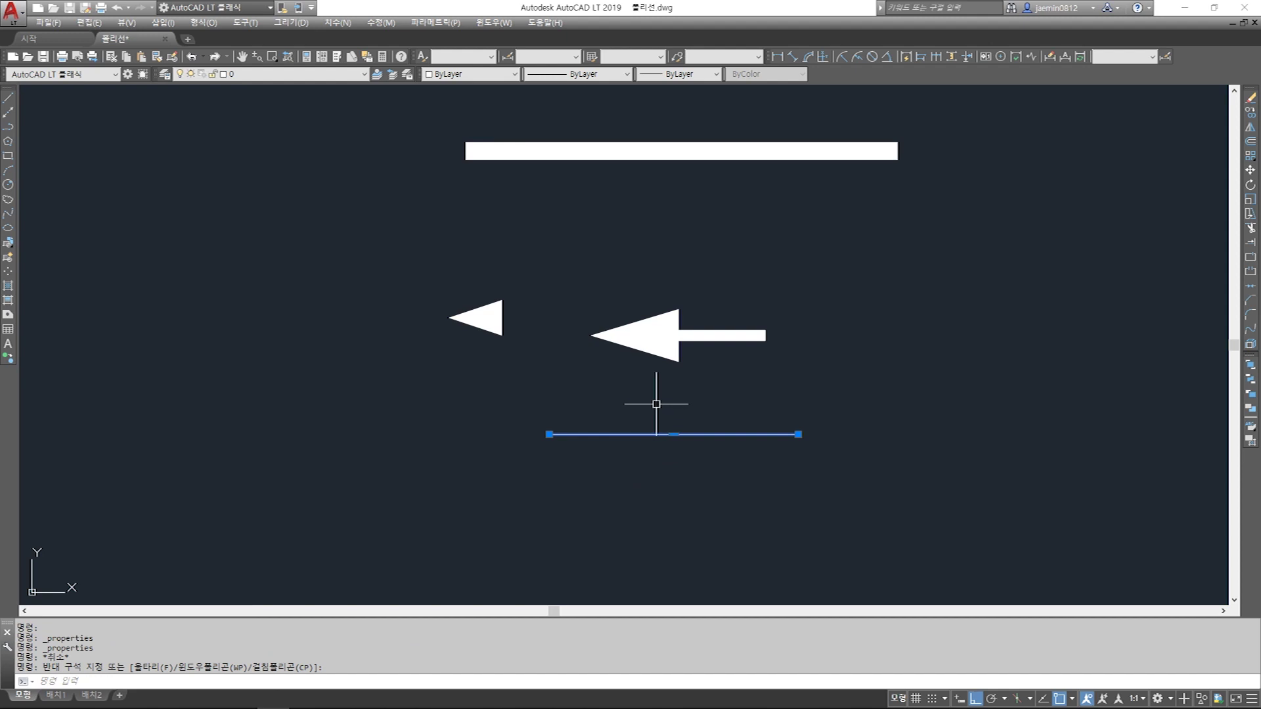
pyautogui.rightClick(658, 401)
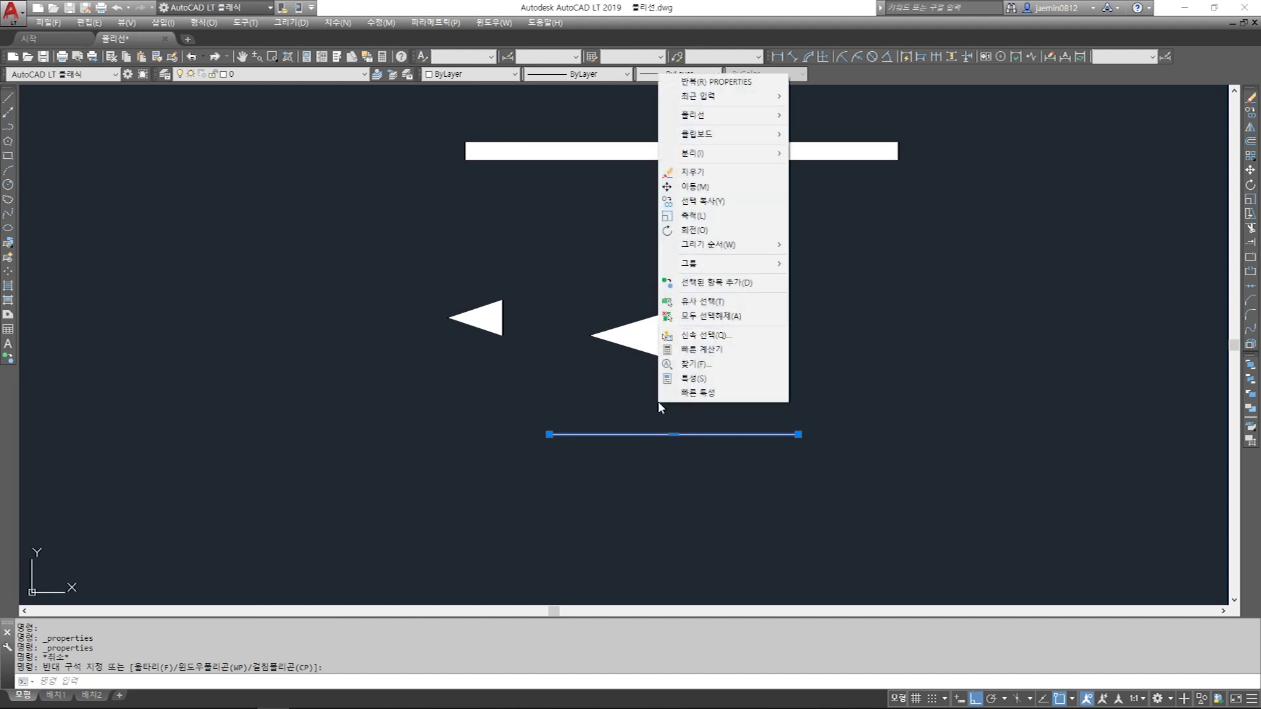
pyautogui.click(706, 384)
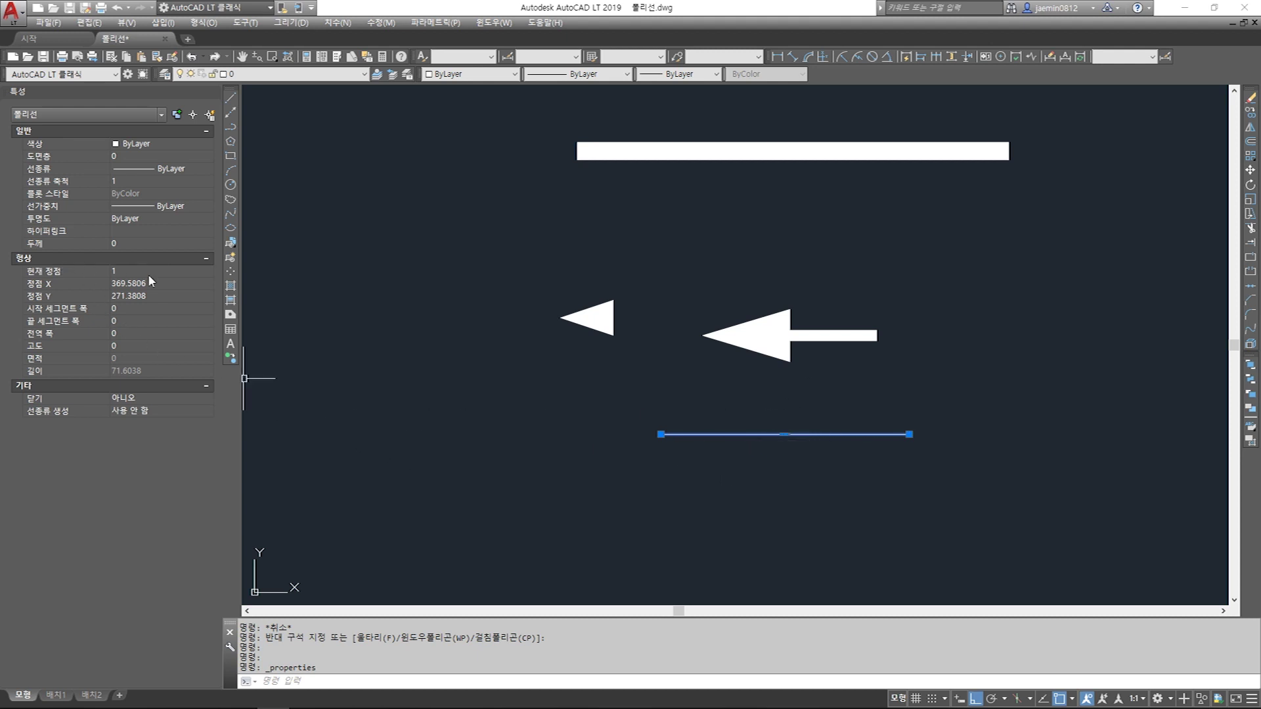
pyautogui.click(133, 332)
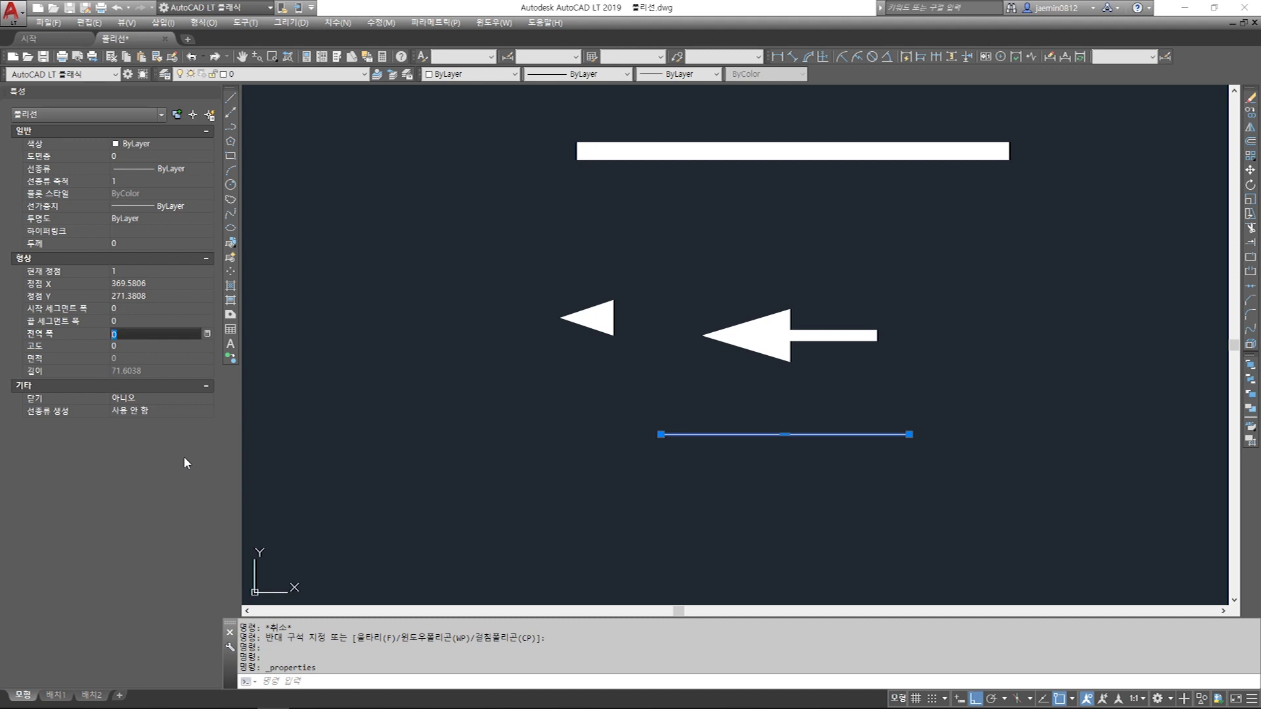
pyautogui.write('10')
pyautogui.press('Tab')
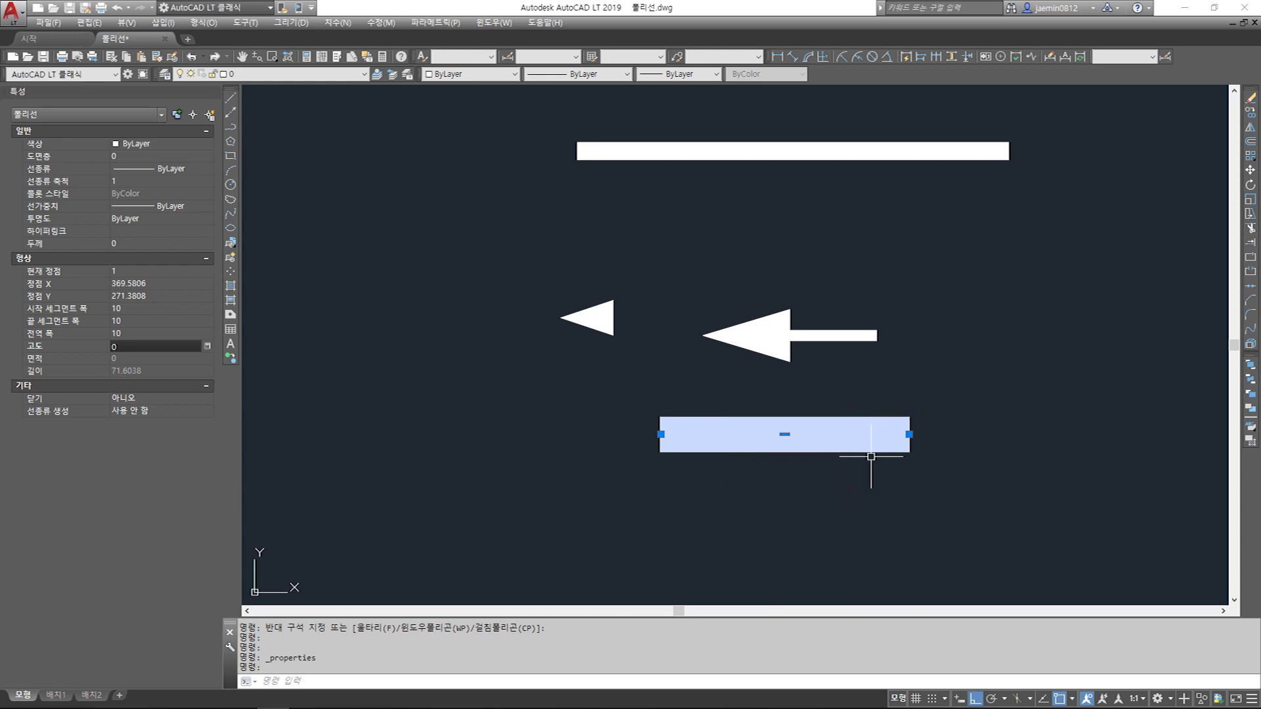
# - Set the global width of the polyline below the arrow back to 0
pyautogui.click(151, 335)
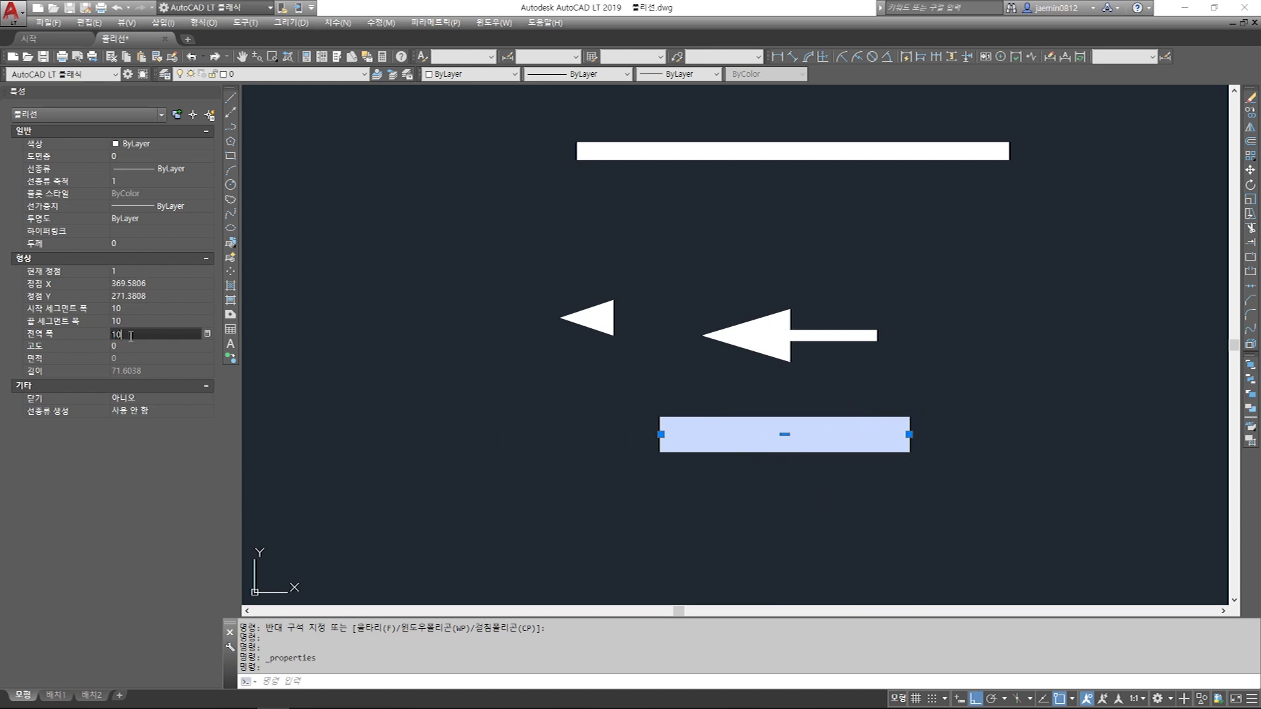
pyautogui.write('0')
pyautogui.press('Return')
pyautogui.click(120, 344)
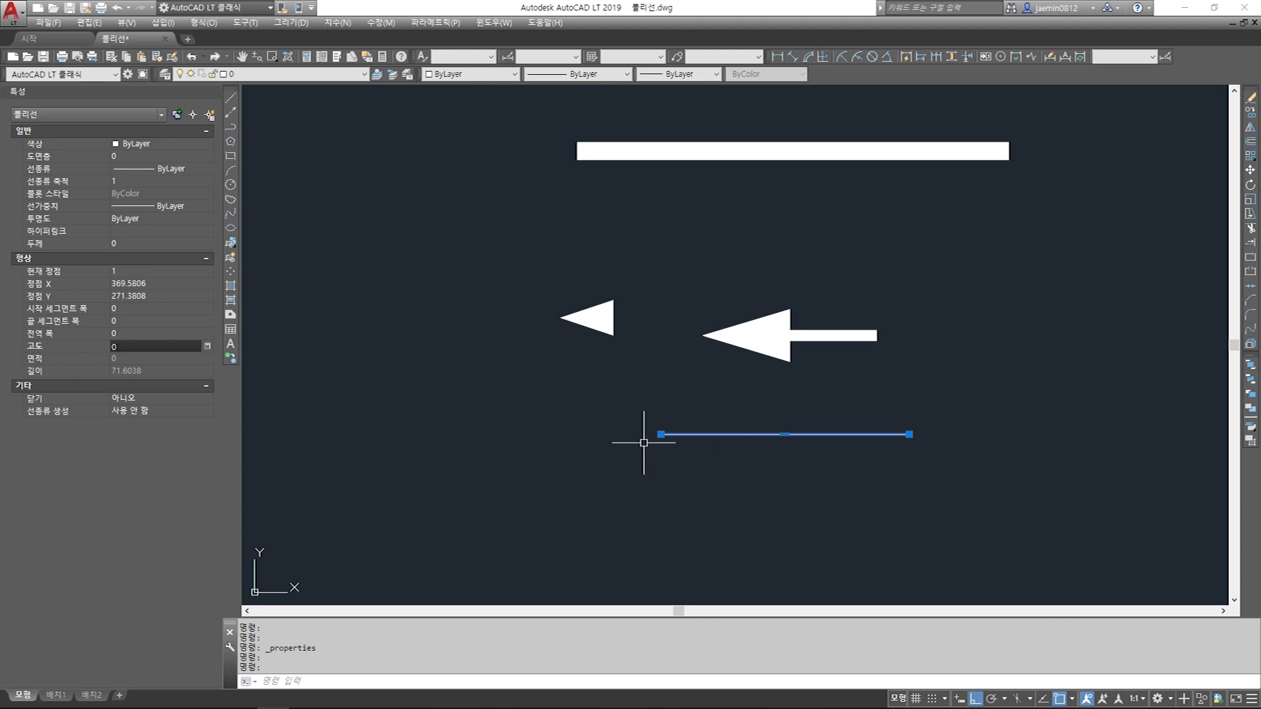
# - Set the polyline's end segment width to 30 to make it a taper, and deselect it
pyautogui.click(143, 320)
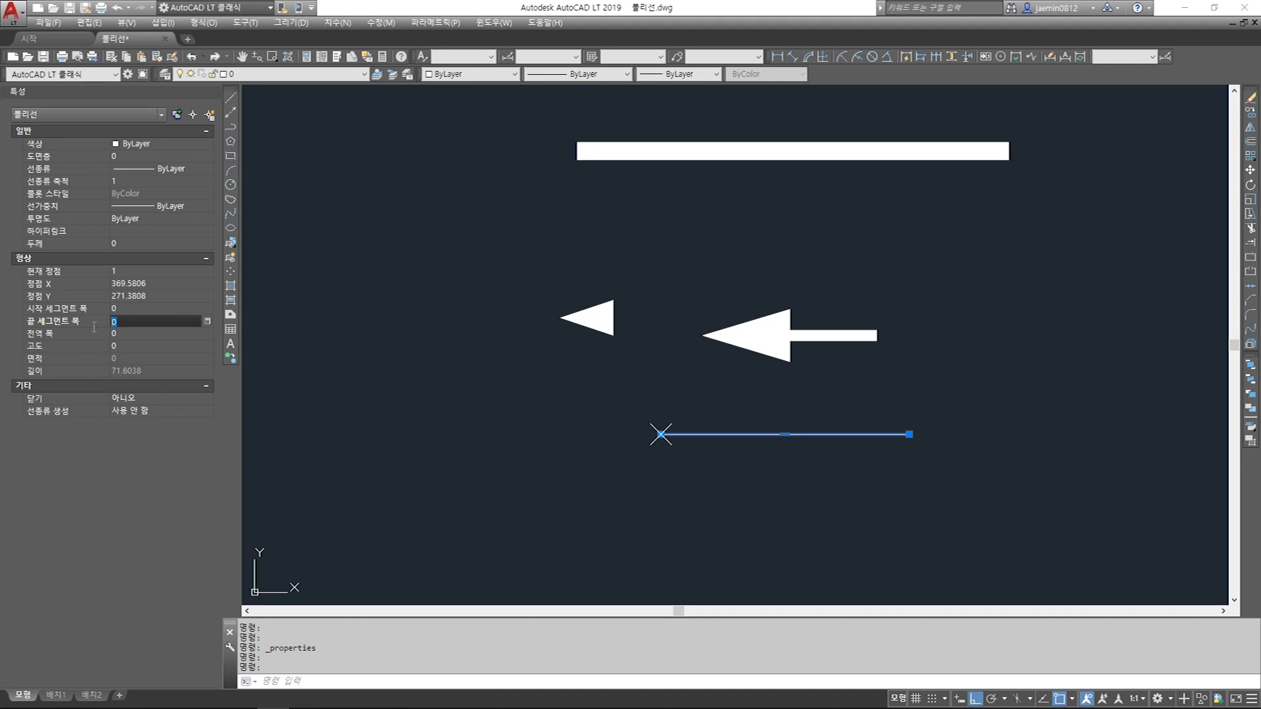
pyautogui.write('30')
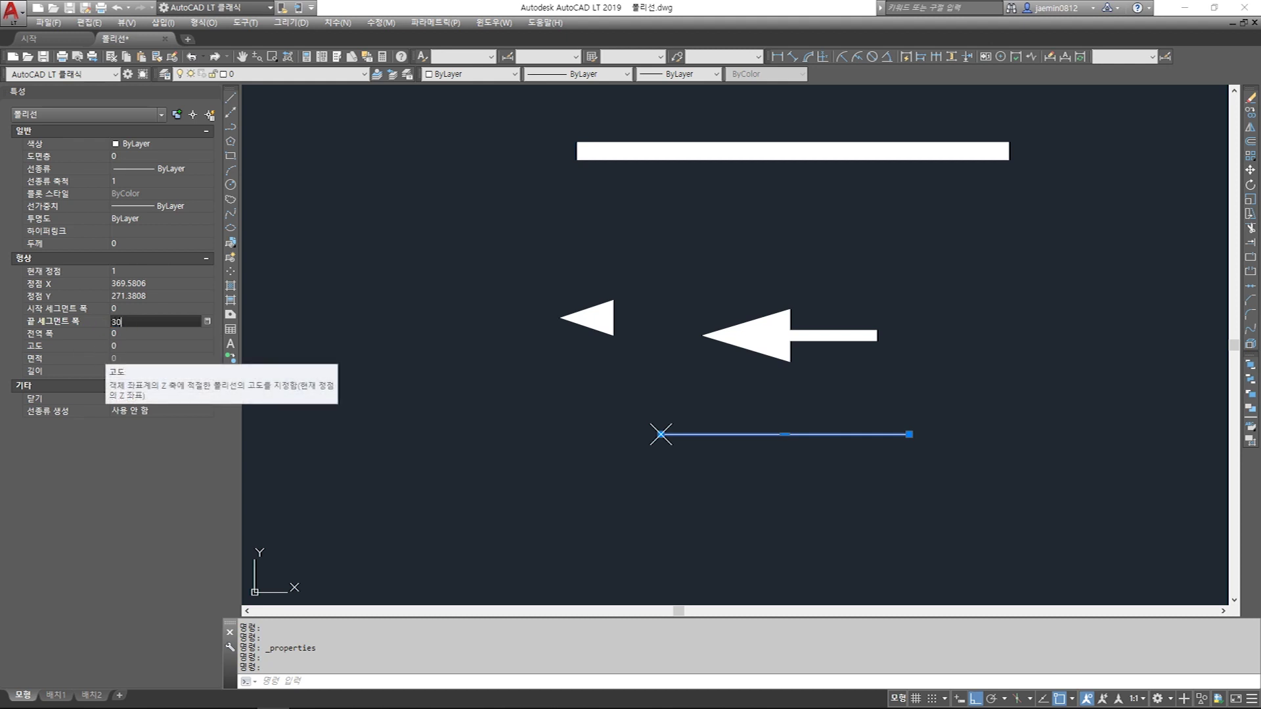
pyautogui.press('Return')
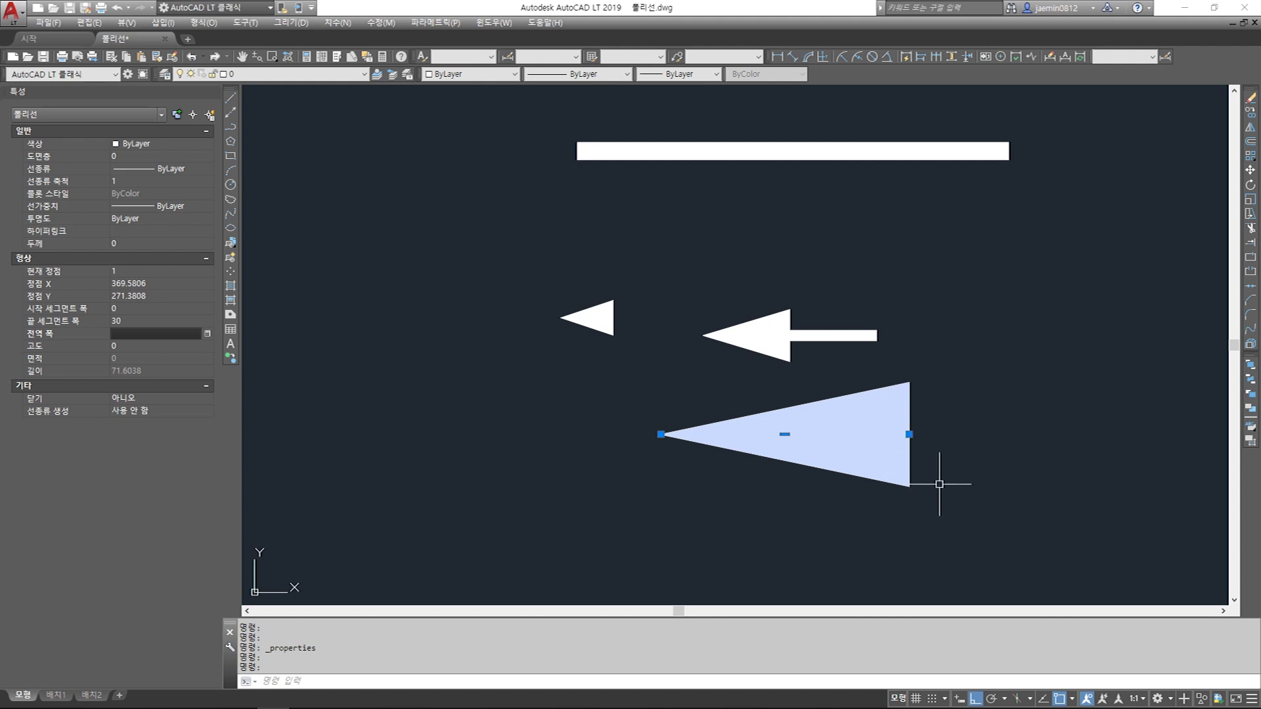
pyautogui.press('Escape')
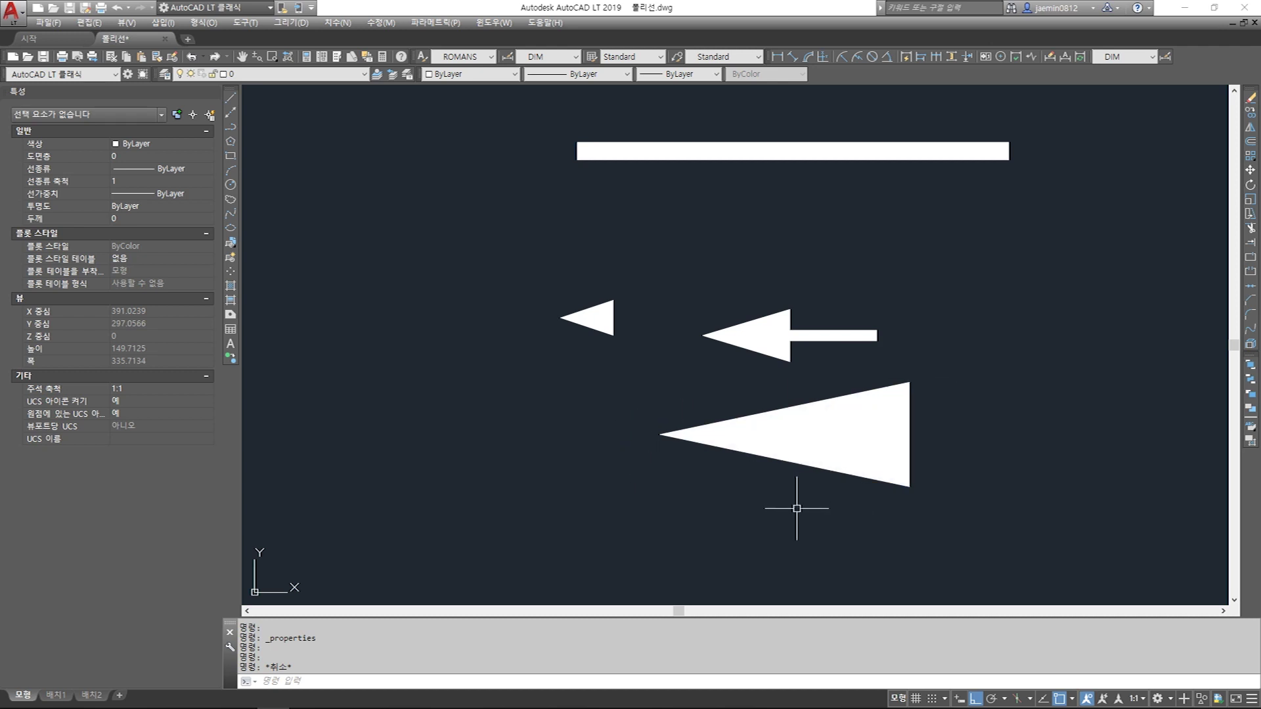
# - Close the properties and erase the bar, the small arrowhead, the arrow and the large taper
pyautogui.scroll(-4, 746, 459)
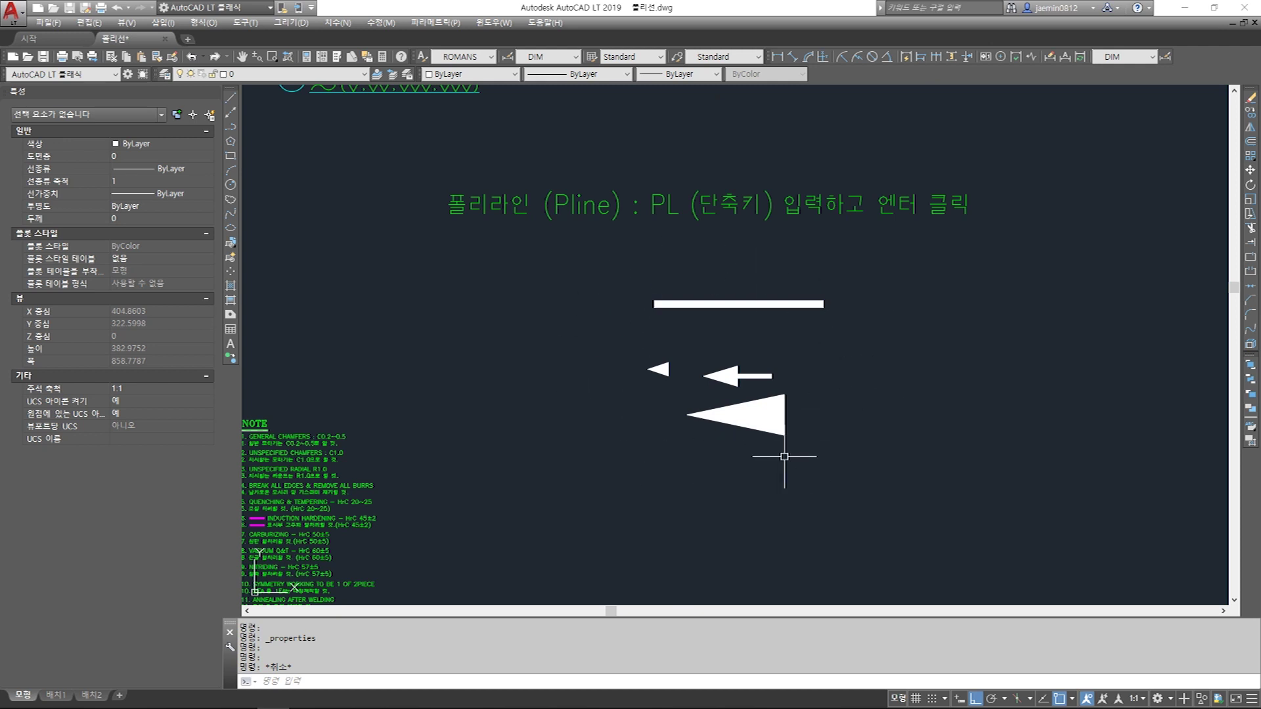
pyautogui.click(213, 92)
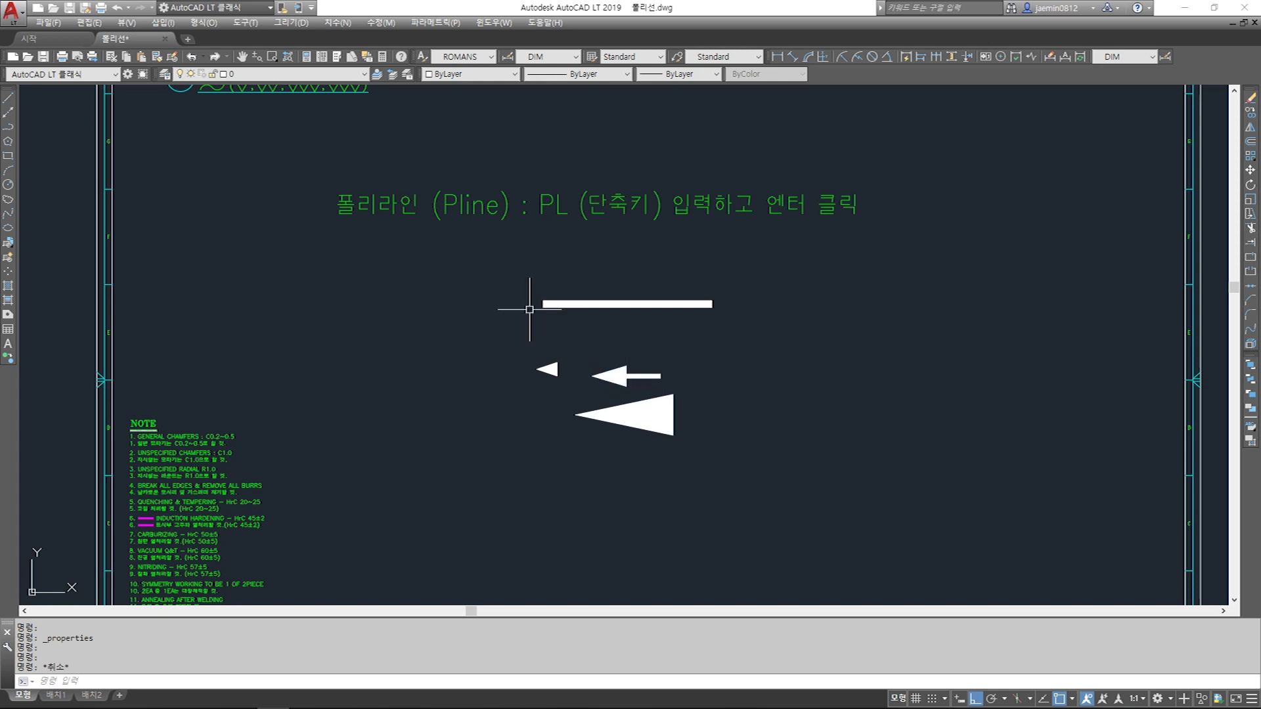
pyautogui.click(514, 274)
pyautogui.click(746, 478)
pyautogui.press('Delete')
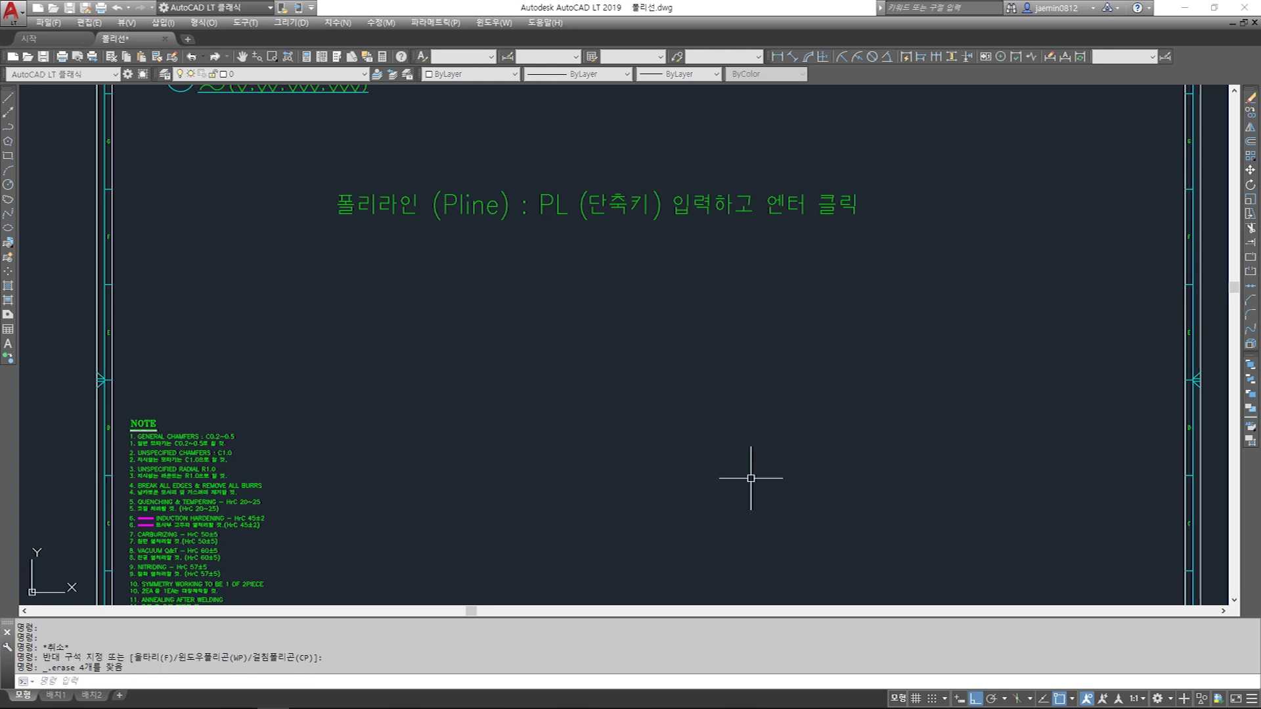
# - Move the Pline title text straight up by about 25 units within the sheet
pyautogui.scroll(-2, 664, 420)
pyautogui.press('Escape')
pyautogui.write('m')
pyautogui.press('Return')
pyautogui.click(648, 301)
pyautogui.click(610, 237)
pyautogui.press('space')
pyautogui.click(669, 324)
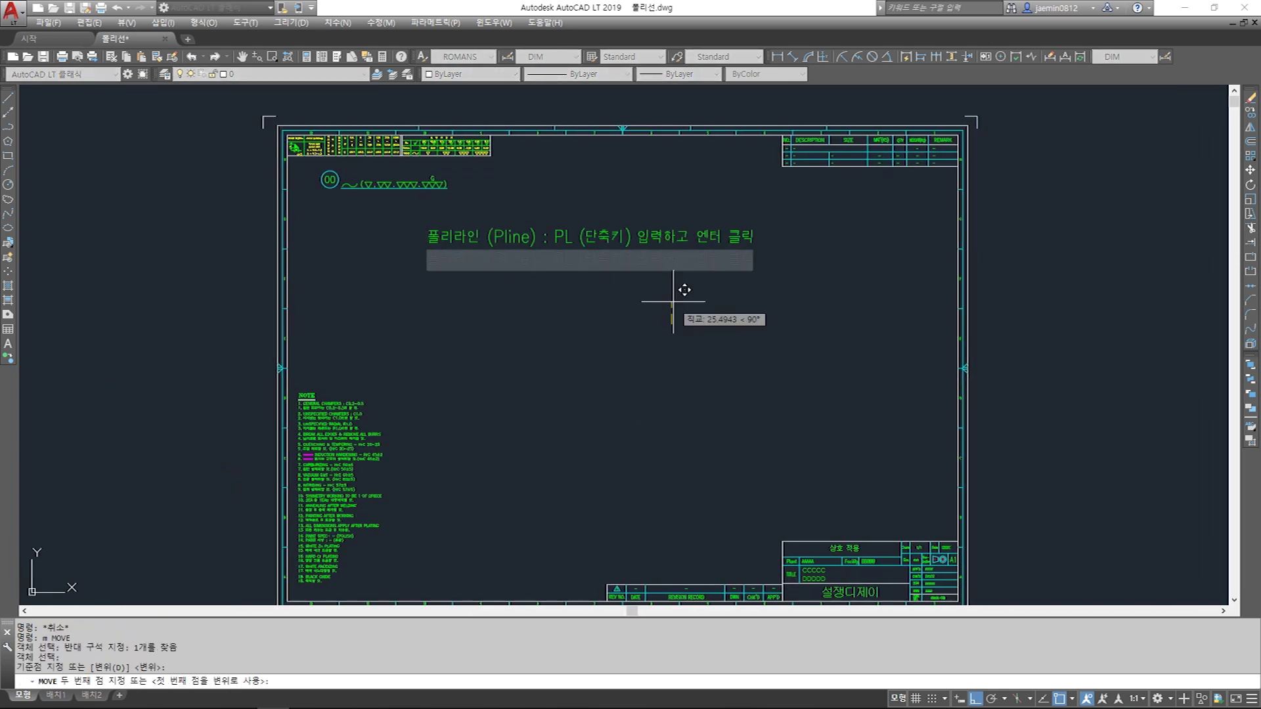
pyautogui.click(672, 301)
pyautogui.press('Escape')
pyautogui.press('Escape')
# - Copy the Pline title text straight down by about 29 units as a second line
pyautogui.write('cc')
pyautogui.click(632, 267)
pyautogui.click(607, 237)
pyautogui.click(663, 266)
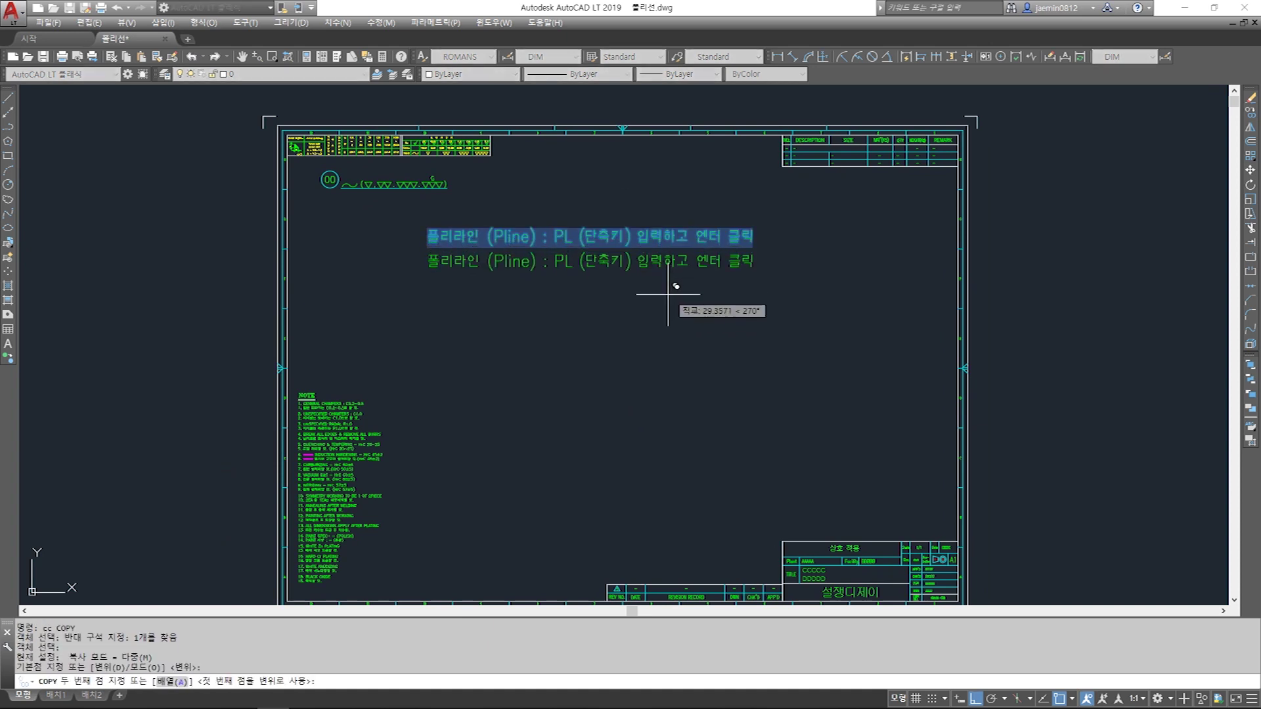
pyautogui.click(670, 292)
pyautogui.press('Escape')
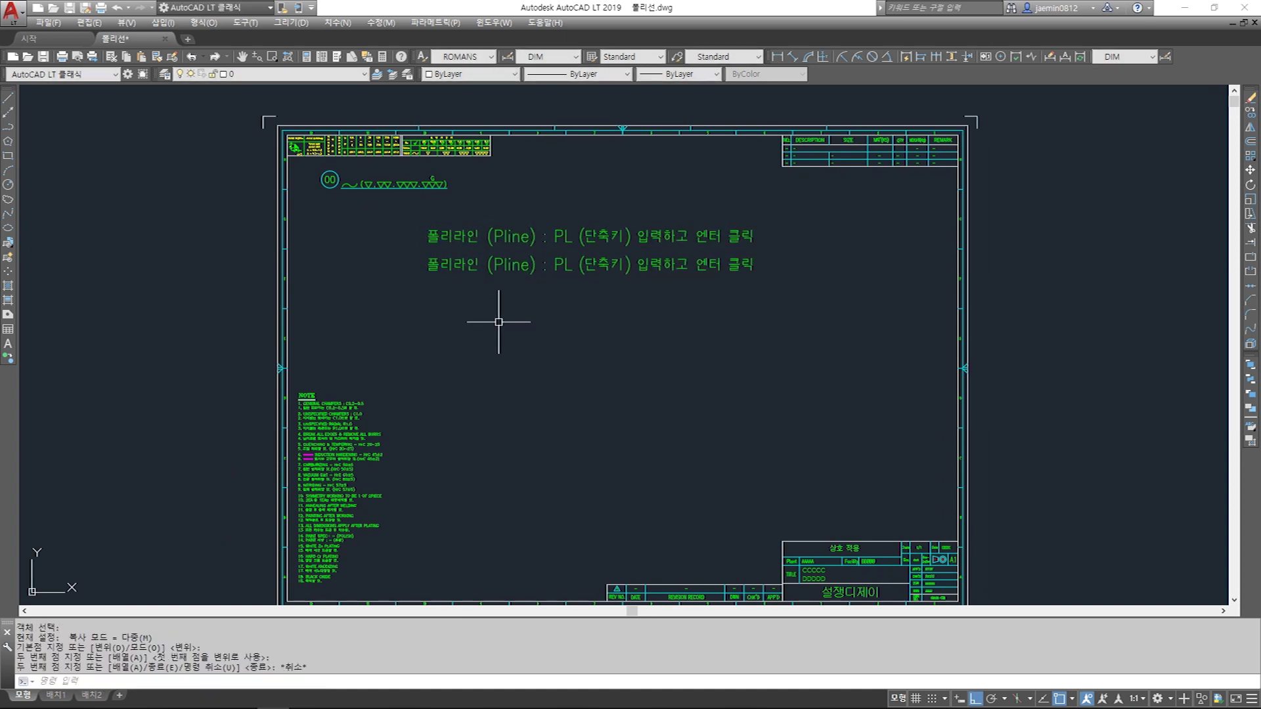
# - Change the second title line to read 자유곡선 (Spline) : SPL (단축키) 입력하고 엔터 클릭
pyautogui.doubleClick(474, 266)
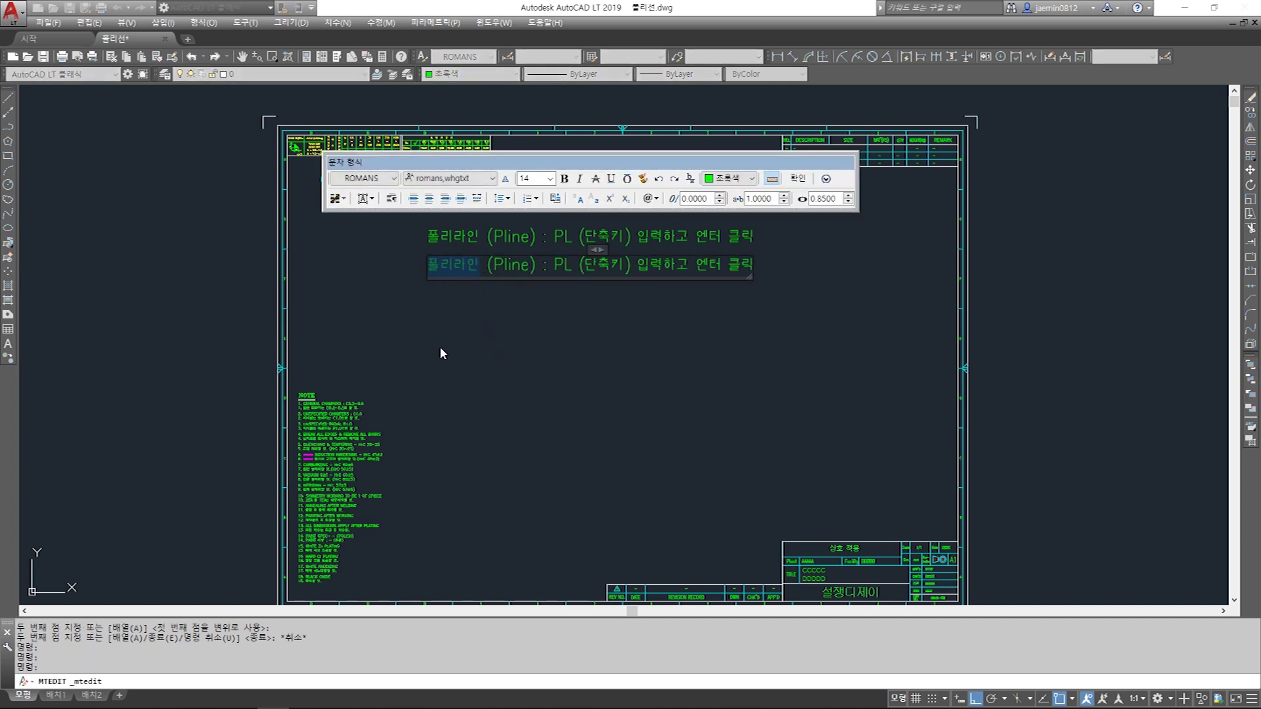
pyautogui.write('자유곡서')
pyautogui.write('Sp')
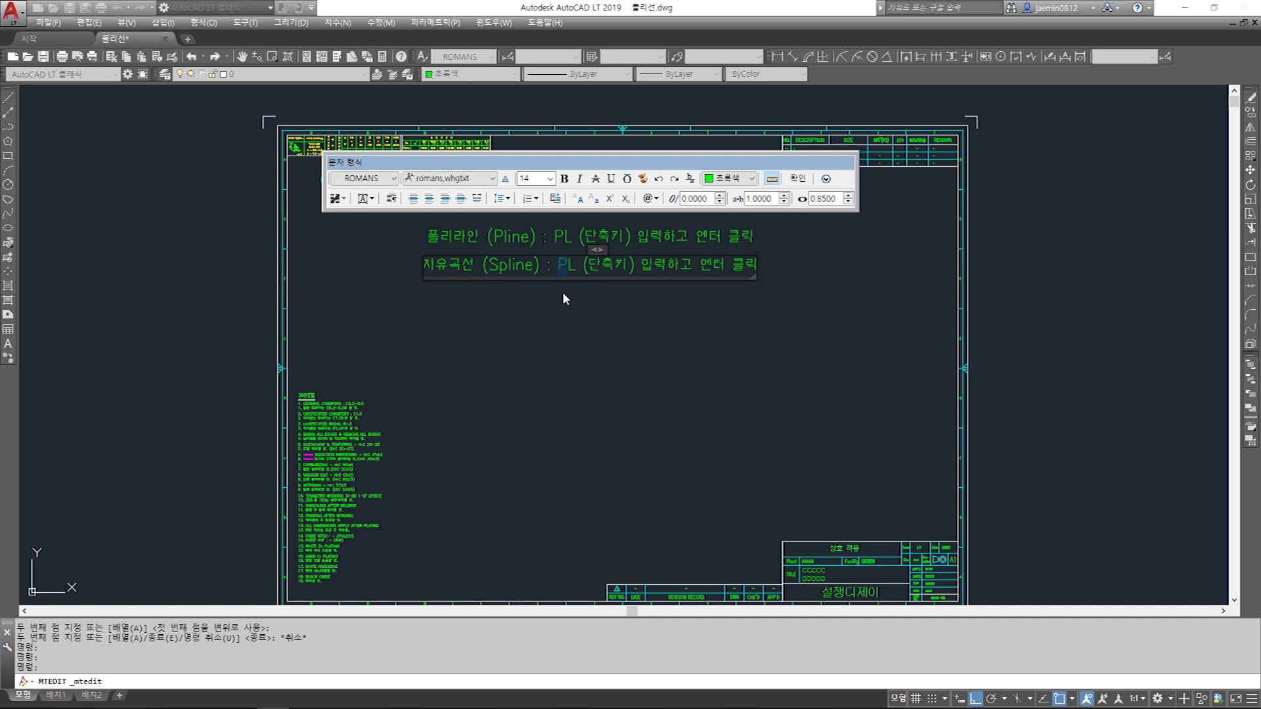
pyautogui.write('S')
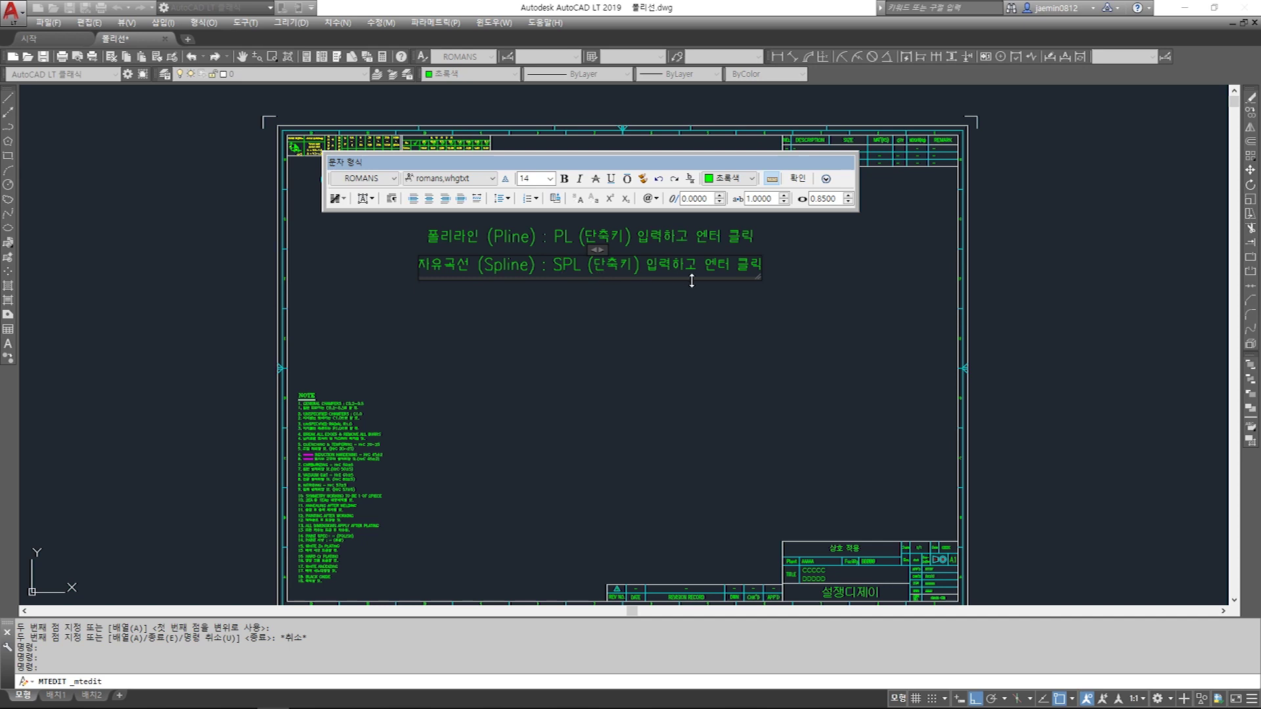
pyautogui.click(691, 355)
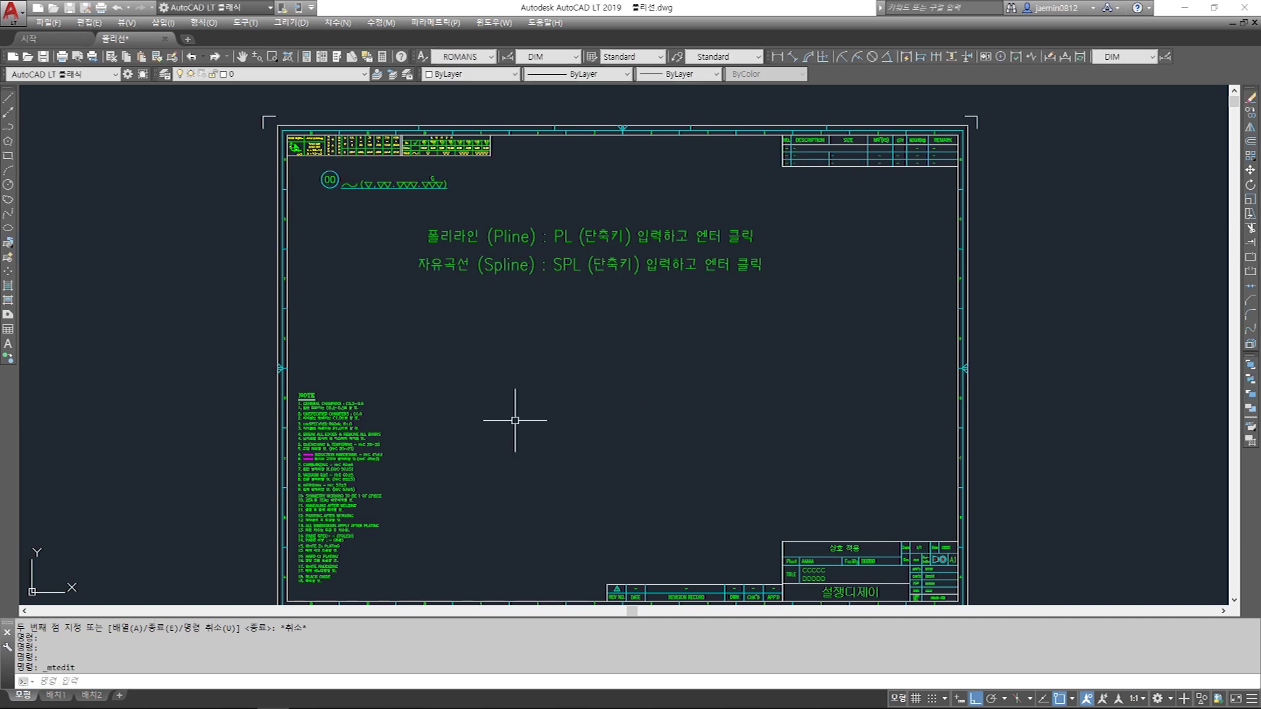
# - Draw a wavy open spline with Ortho off, running rightward below the titles and winding up along the sheet's right side
pyautogui.write('spl')
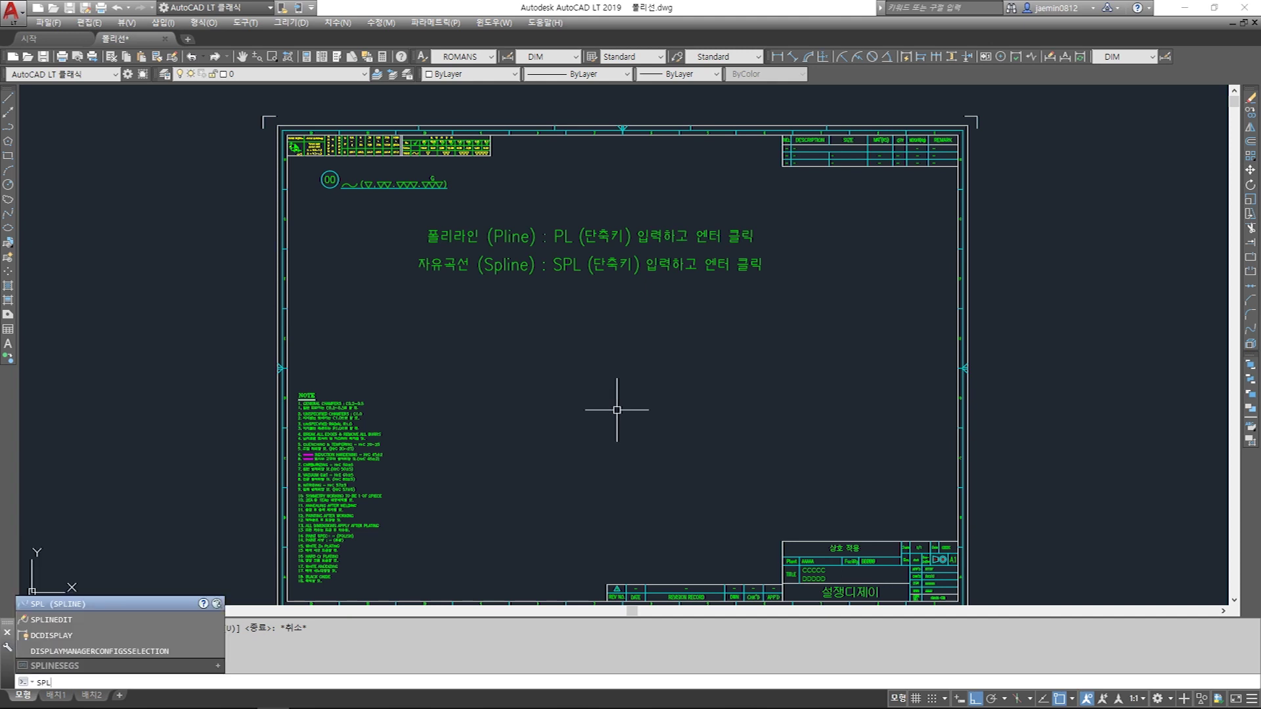
pyautogui.press('Return')
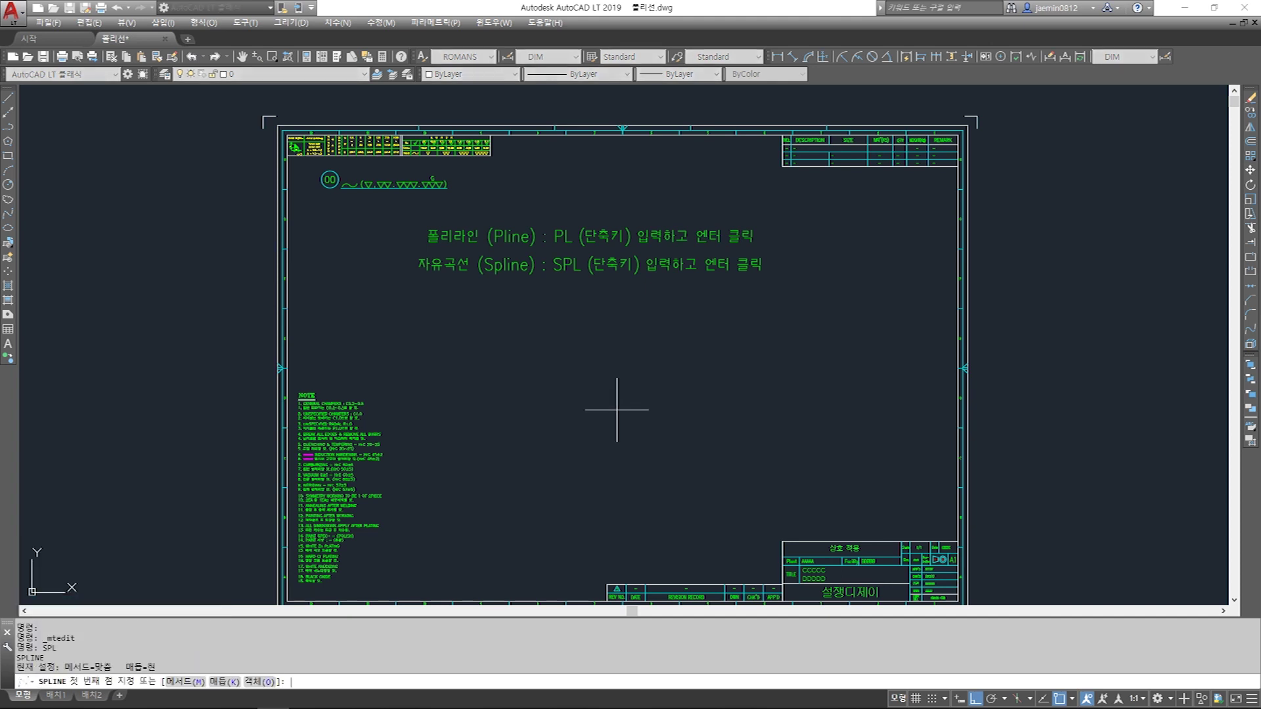
pyautogui.click(497, 399)
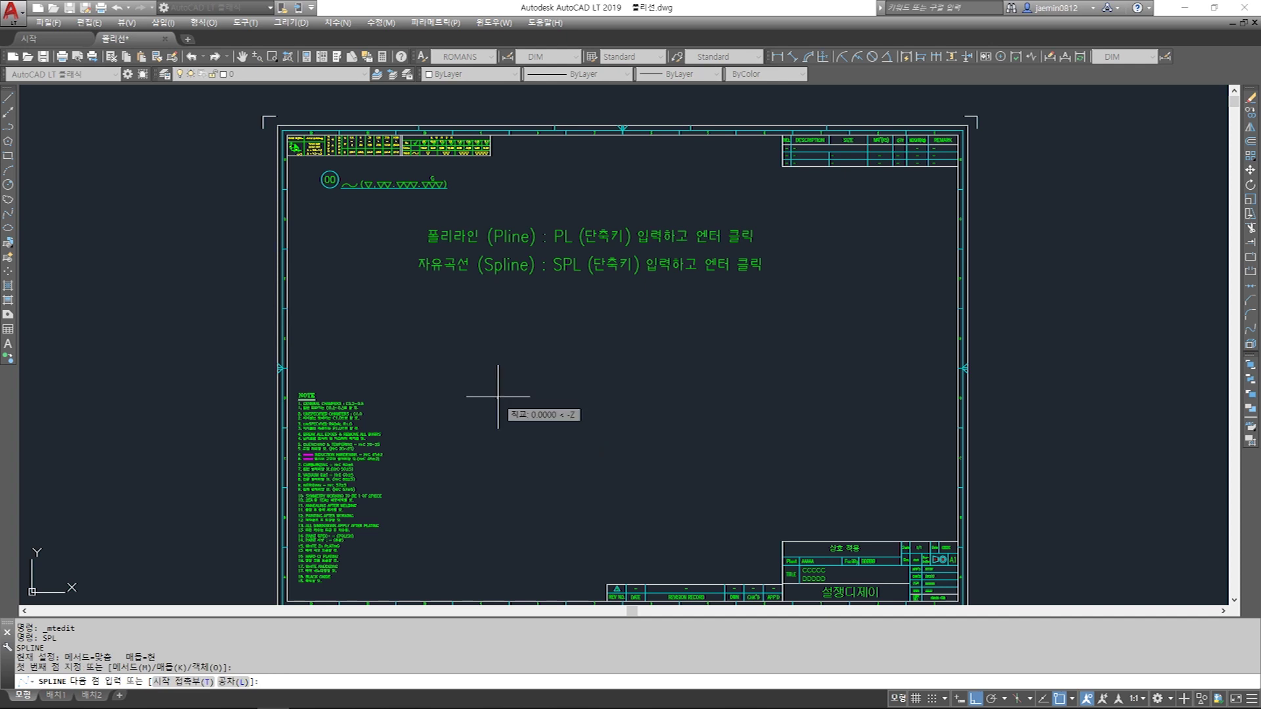
pyautogui.press('F8')
pyautogui.click(597, 377)
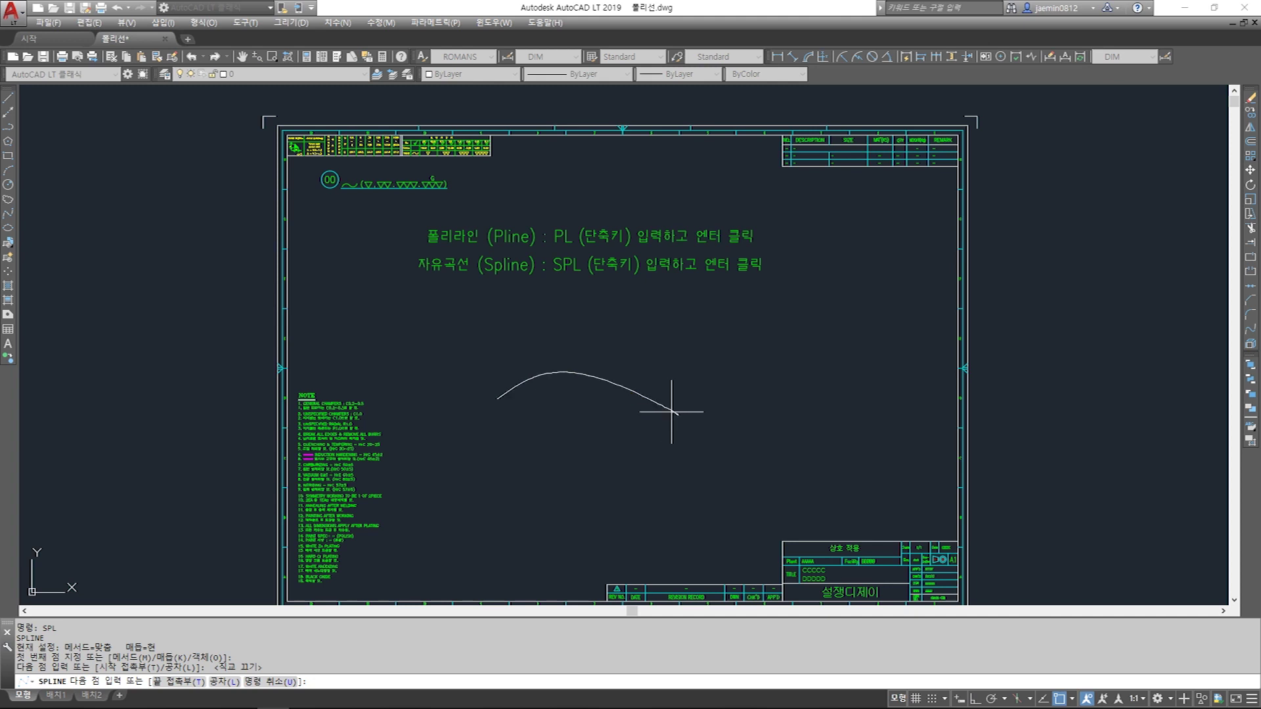
pyautogui.click(696, 409)
pyautogui.click(818, 423)
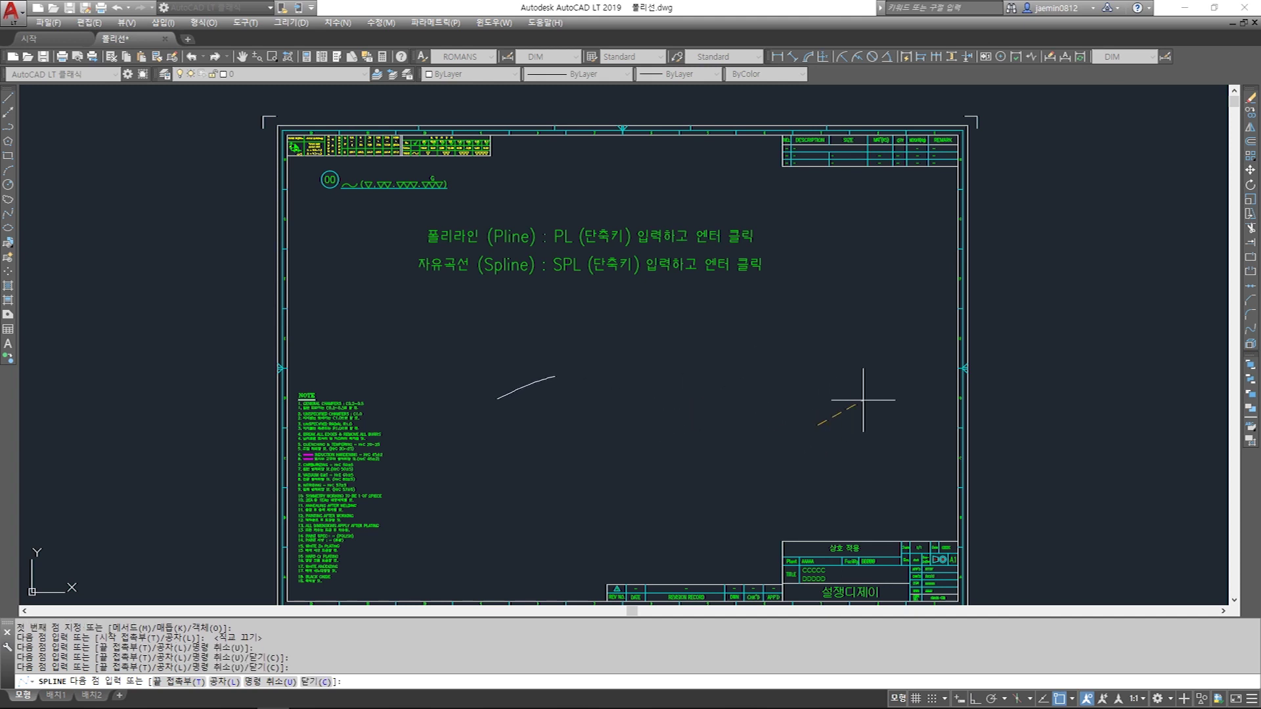
pyautogui.click(905, 381)
pyautogui.click(862, 323)
pyautogui.click(921, 281)
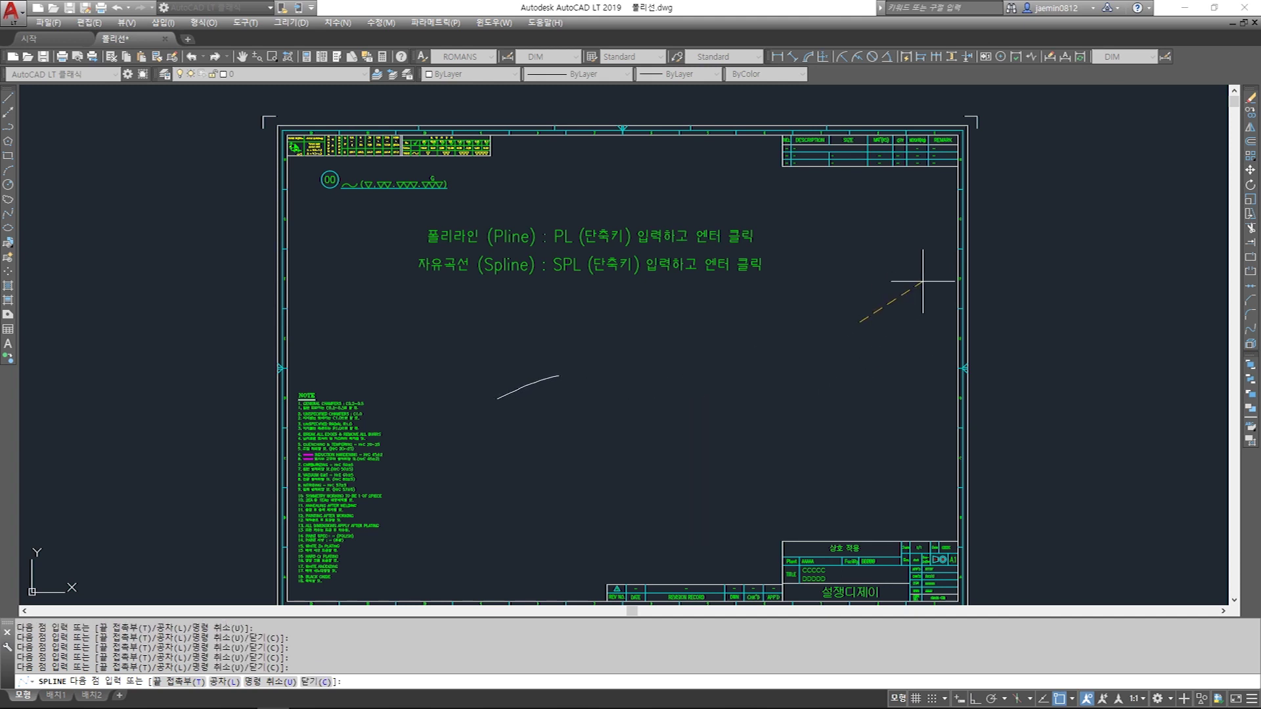
pyautogui.click(896, 261)
pyautogui.click(863, 245)
pyautogui.click(907, 218)
pyautogui.click(860, 206)
pyautogui.press('Return')
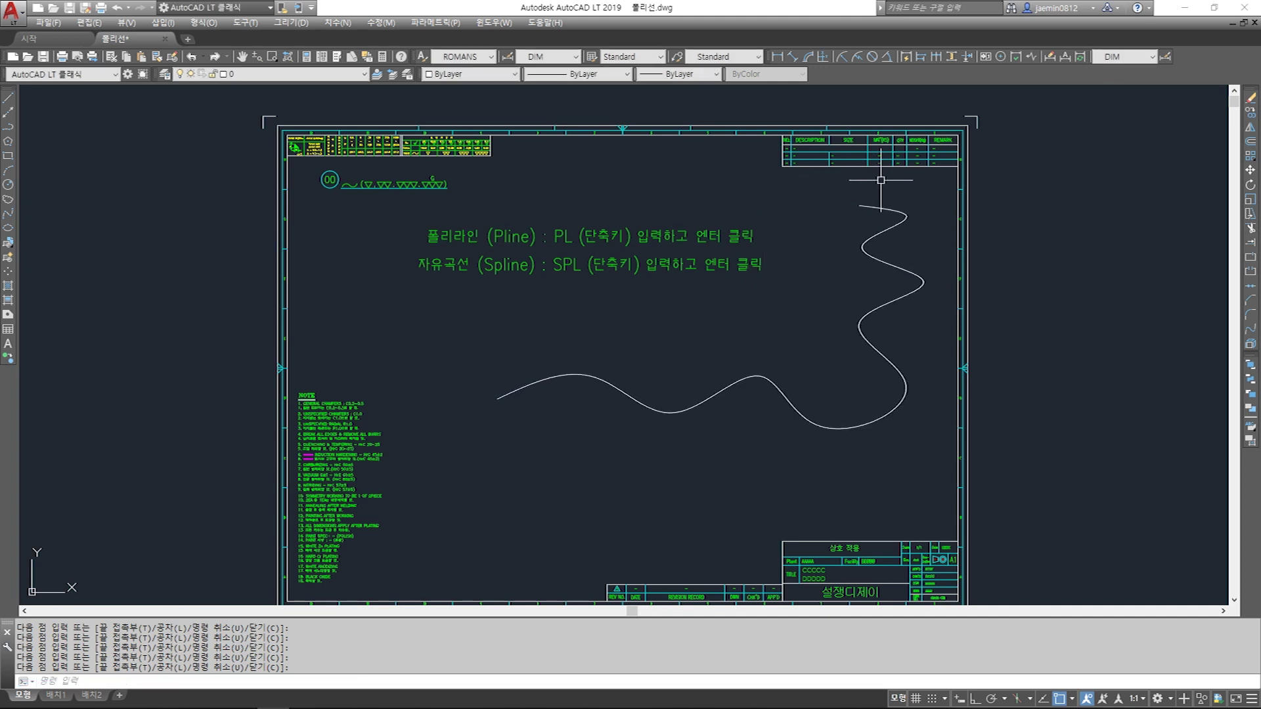
# - Select the spline to examine its fit points and properties, and deselect it
pyautogui.click(788, 369)
pyautogui.click(757, 389)
pyautogui.click(798, 357)
pyautogui.click(747, 405)
pyautogui.click(805, 366)
pyautogui.click(760, 415)
pyautogui.click(812, 368)
pyautogui.click(782, 396)
pyautogui.click(793, 368)
pyautogui.click(765, 405)
pyautogui.click(805, 365)
pyautogui.click(745, 413)
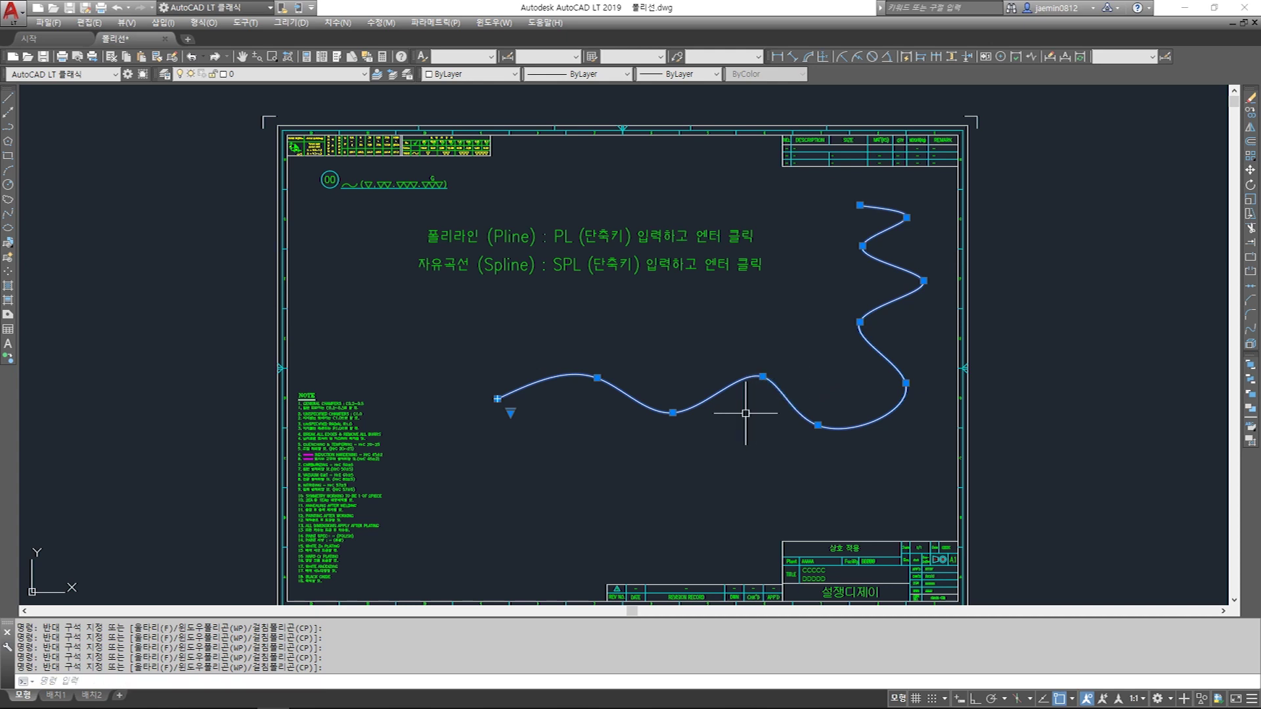
pyautogui.hotkey('ctrl', '1')
pyautogui.hotkey('ctrl', '1')
pyautogui.press('Escape')
pyautogui.press('Escape')
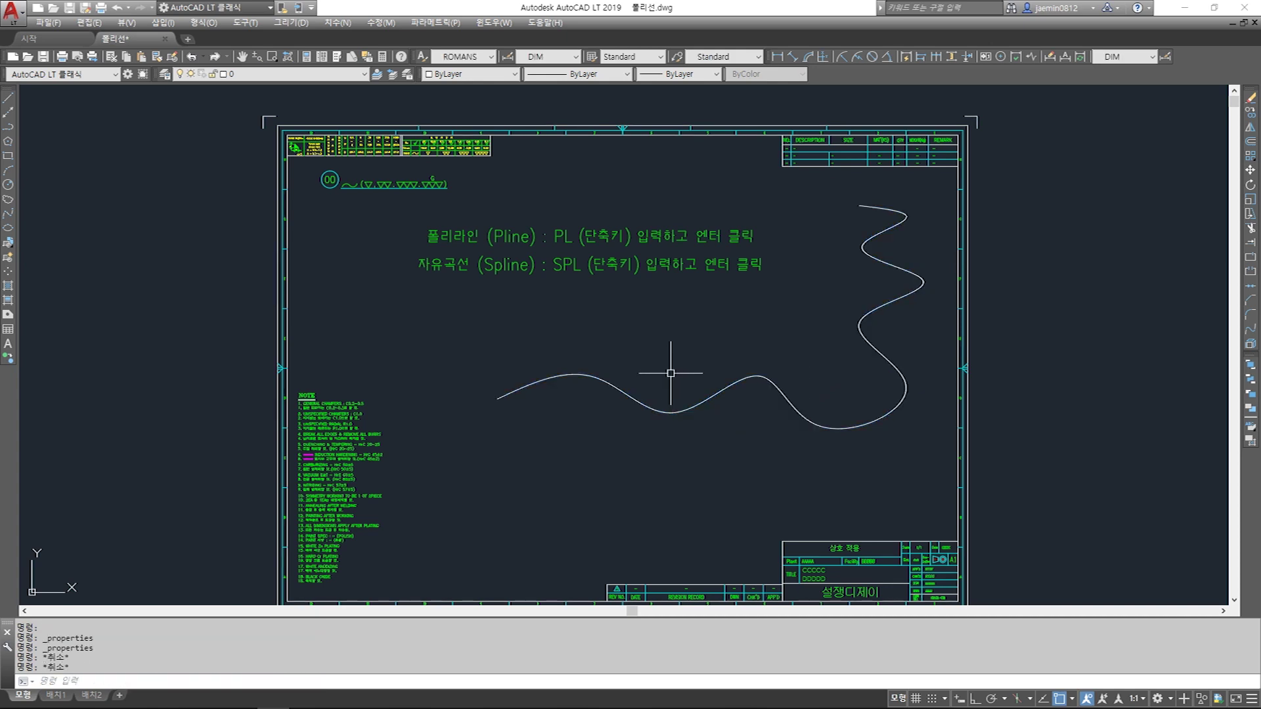
pyautogui.press('Escape')
# - Flatten the spline's second crest and the trough beside it by stretching their fit points toward each other vertically
pyautogui.click(673, 365)
pyautogui.click(621, 401)
pyautogui.click(651, 368)
pyautogui.click(597, 451)
pyautogui.click(650, 381)
pyautogui.click(604, 459)
pyautogui.scroll(2, 577, 397)
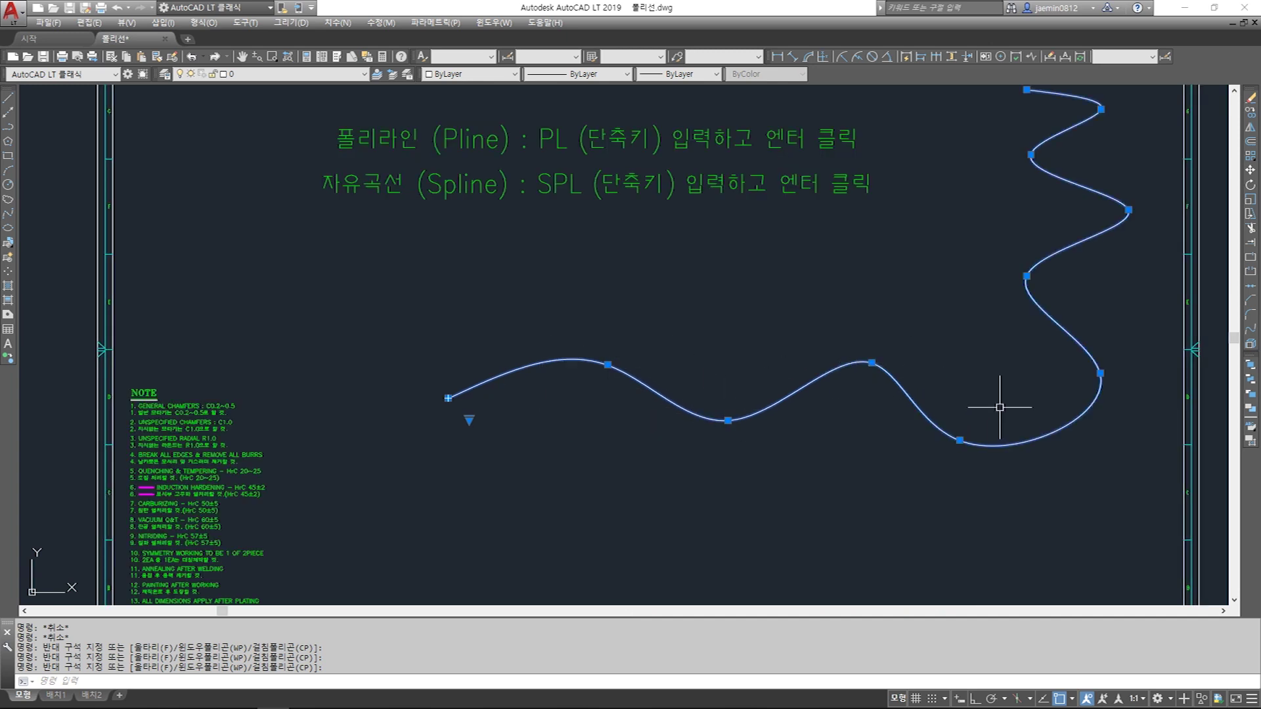
pyautogui.moveTo(978, 423); pyautogui.dragTo(901, 462, button='middle')
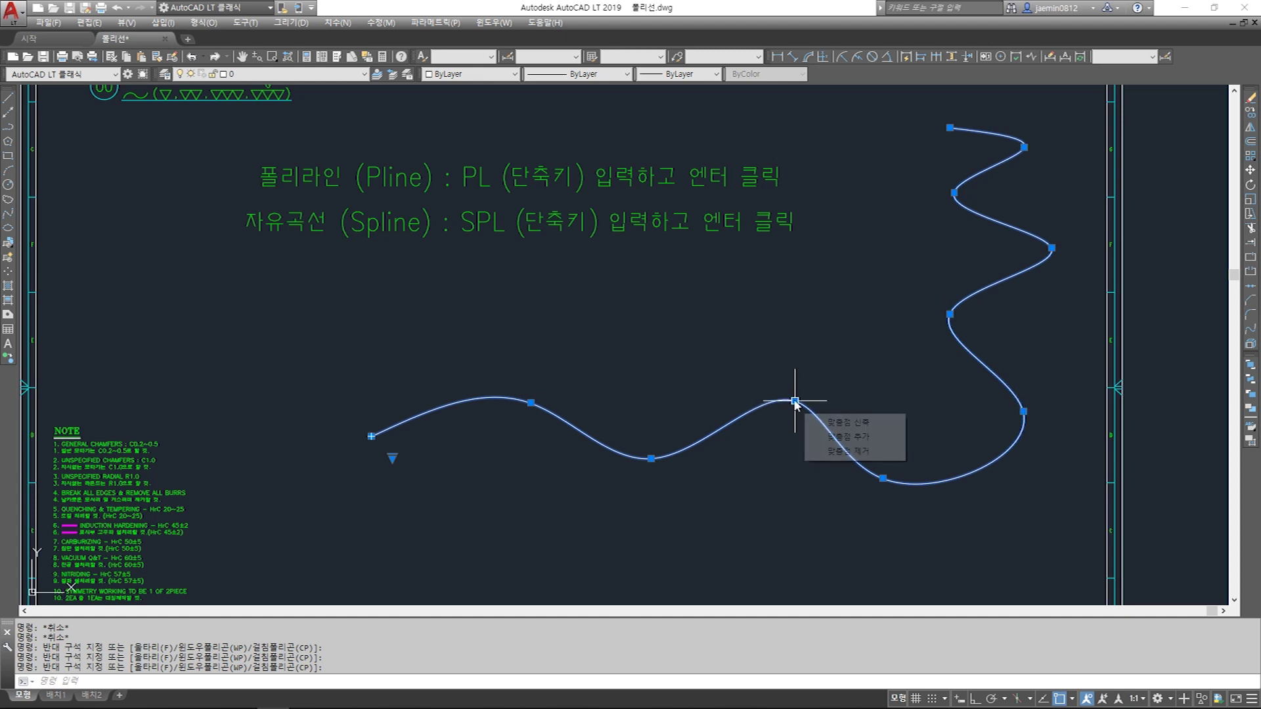
pyautogui.click(795, 400)
pyautogui.click(791, 428)
pyautogui.click(883, 478)
pyautogui.click(885, 447)
# - Stretch the fit points of the rising part inward to soften its bends, and shift both end points of the spline upward
pyautogui.click(1023, 411)
pyautogui.click(997, 415)
pyautogui.click(950, 314)
pyautogui.click(972, 320)
pyautogui.click(1051, 249)
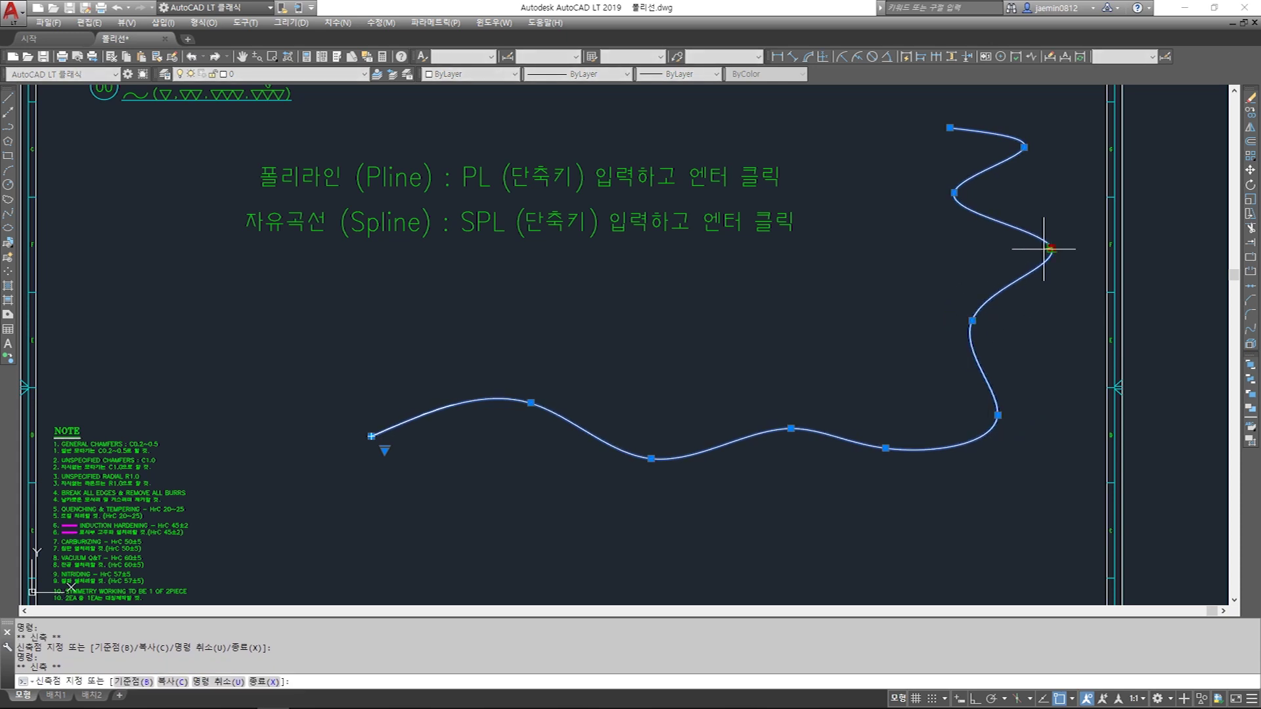
pyautogui.click(1024, 253)
pyautogui.click(954, 192)
pyautogui.click(987, 194)
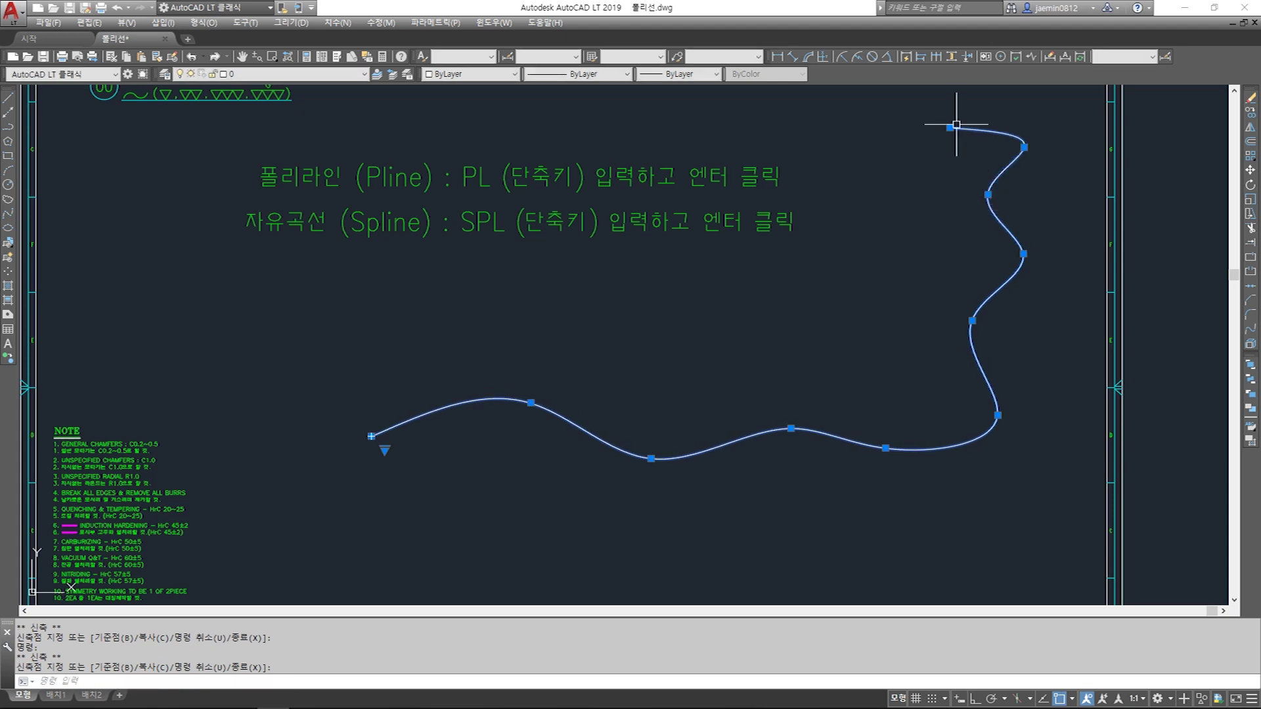
pyautogui.click(959, 105)
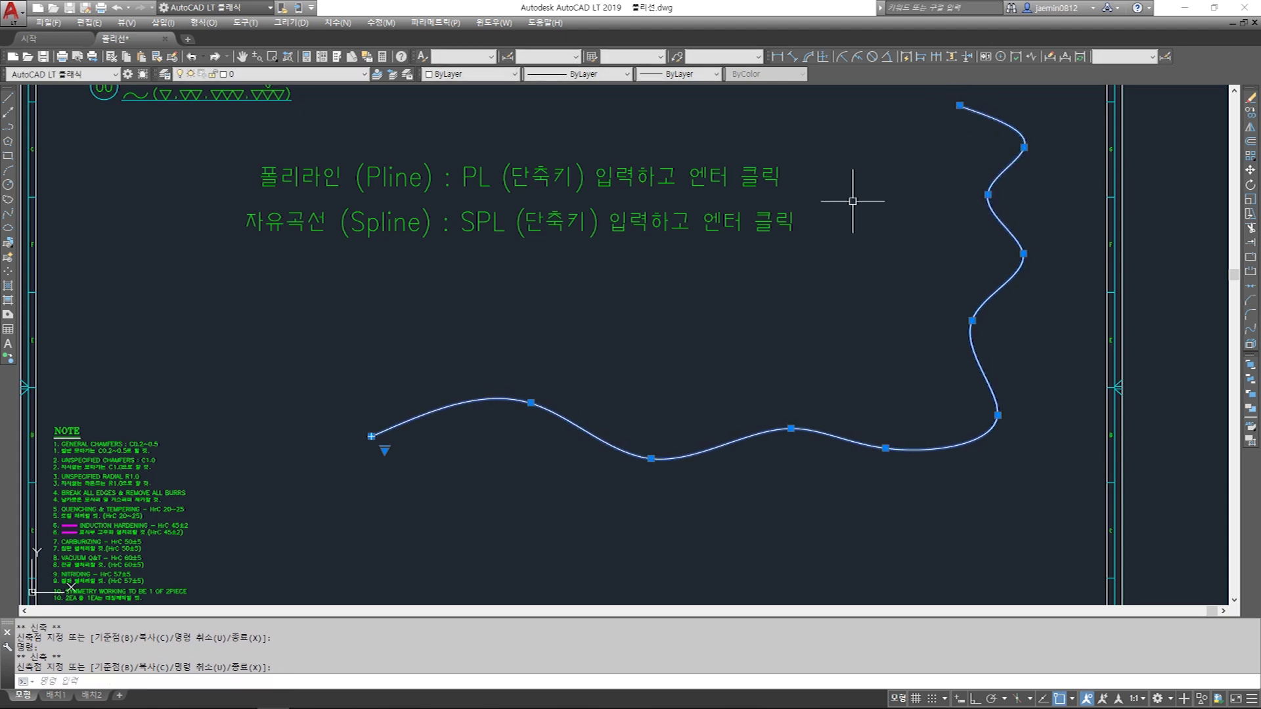
pyautogui.click(373, 394)
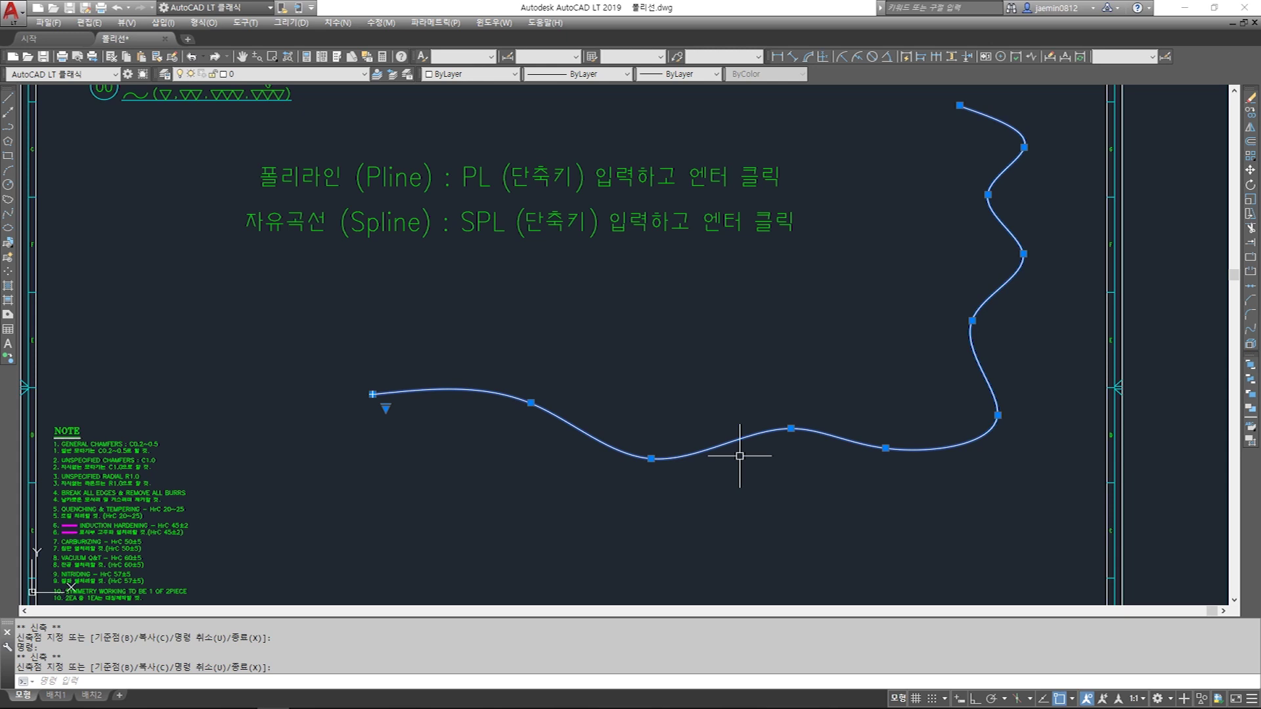
# - Erase the wavy spline from the sheet
pyautogui.press('Escape')
pyautogui.click(603, 485)
pyautogui.press('Delete')
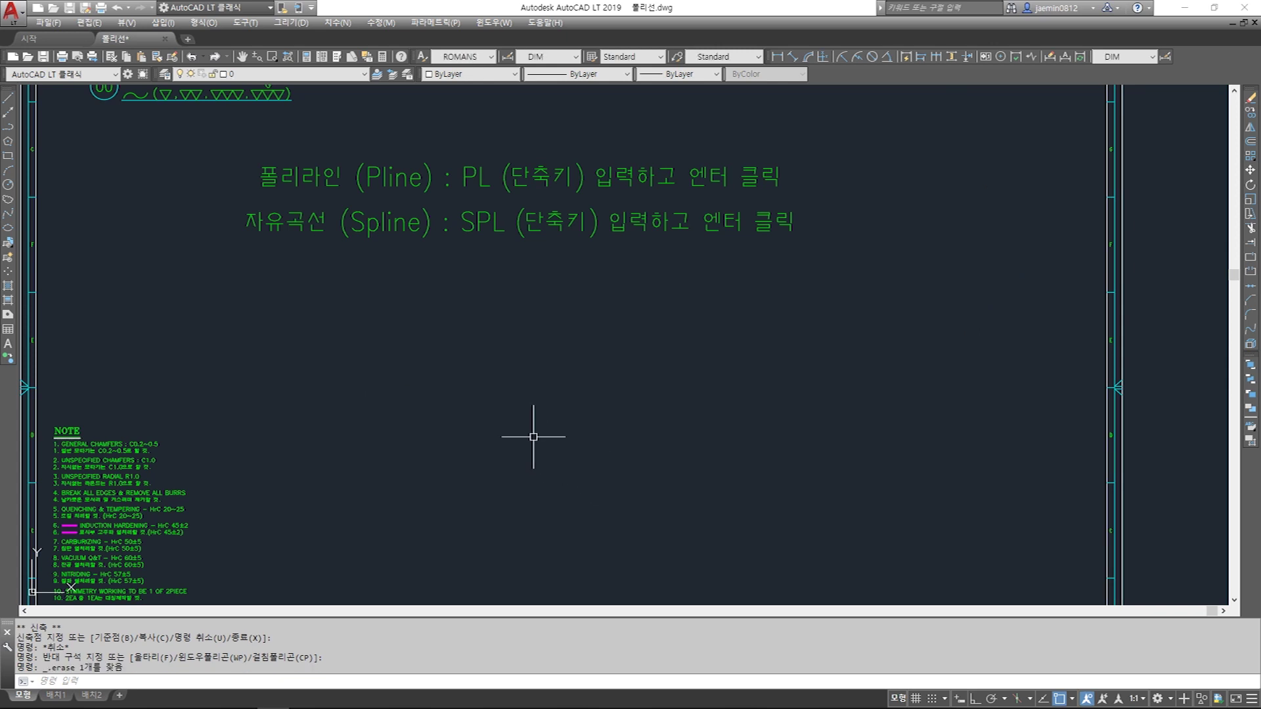
pyautogui.write('l')
pyautogui.press('Return')
pyautogui.press('Escape')
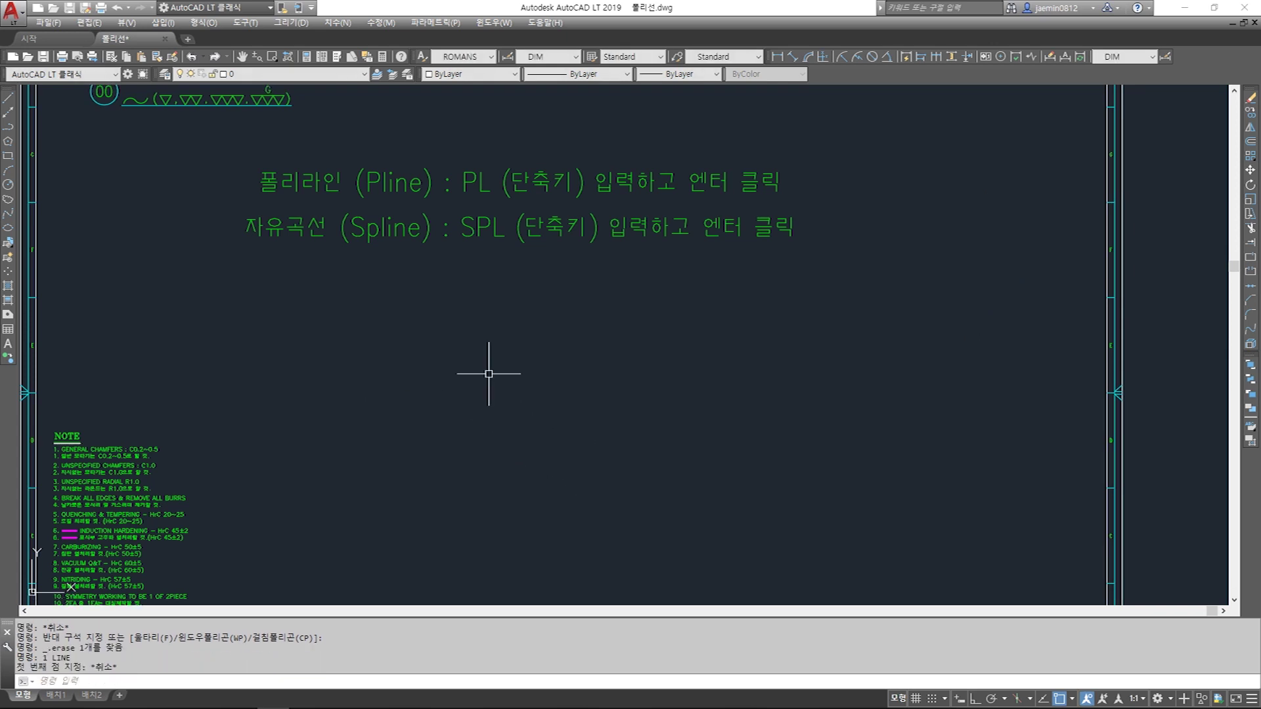
# - Draw a 100 by 100 square with the Rectangle command below the two title lines
pyautogui.write('rec')
pyautogui.press('Return')
pyautogui.click(467, 438)
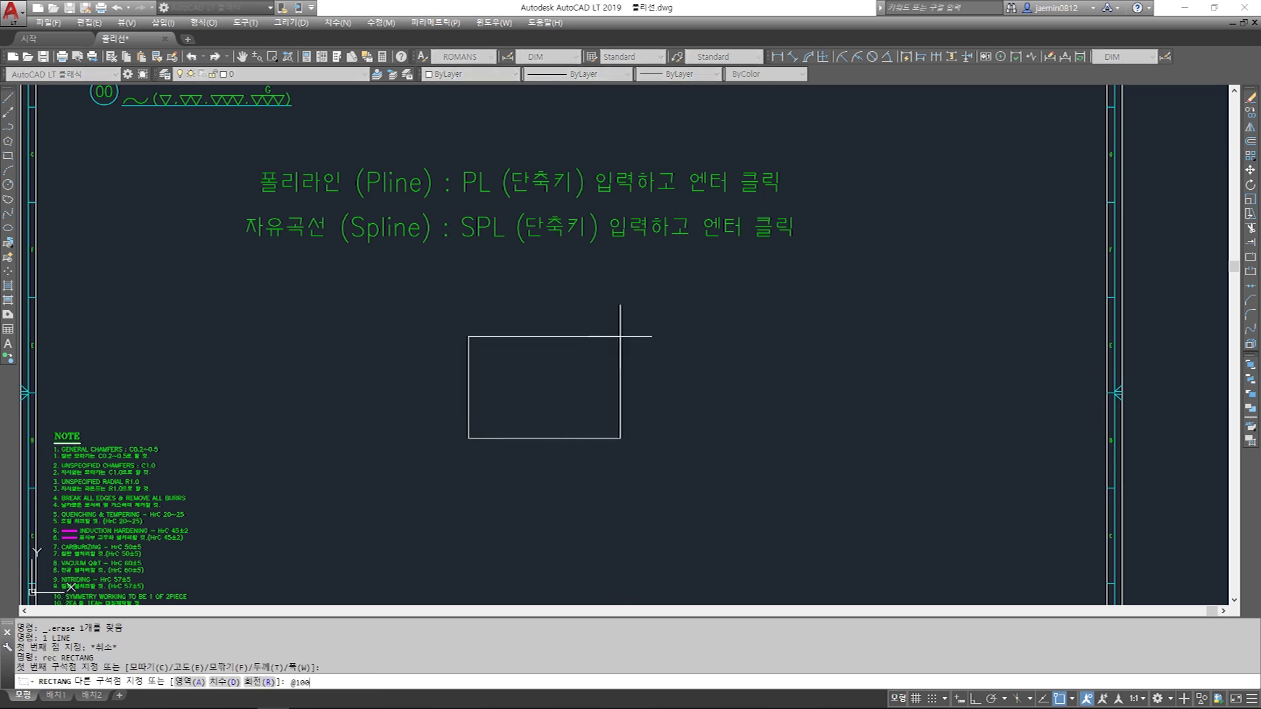
pyautogui.write('@100,100')
pyautogui.press('Return')
pyautogui.press('Escape')
pyautogui.write('m')
pyautogui.press('Return')
pyautogui.press('Escape')
pyautogui.press('Escape')
# - Draw a vertical construction line between the midpoints of the square's upper and lower edges
pyautogui.write('l')
pyautogui.press('Return')
pyautogui.click(543, 310)
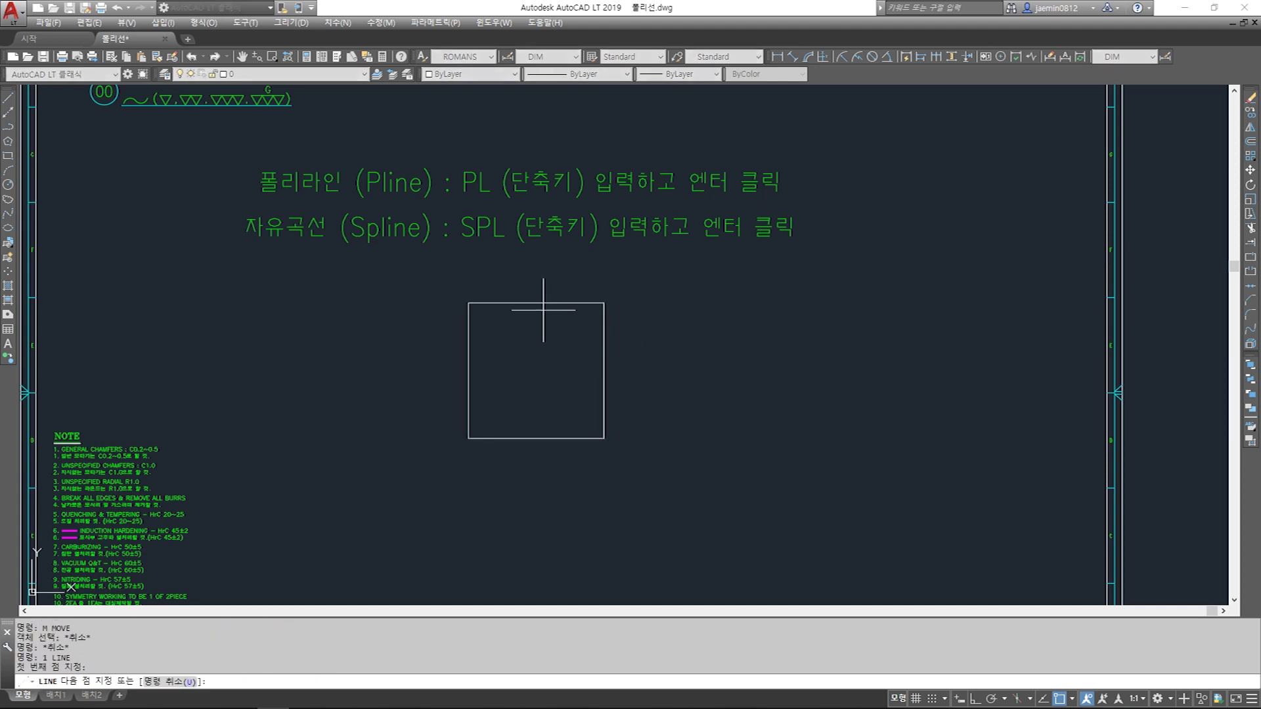
pyautogui.click(536, 438)
pyautogui.press('Escape')
# - Draw a 35 diameter circle centred on the midpoint of the vertical construction line
pyautogui.write('c')
pyautogui.press('Return')
pyautogui.click(536, 371)
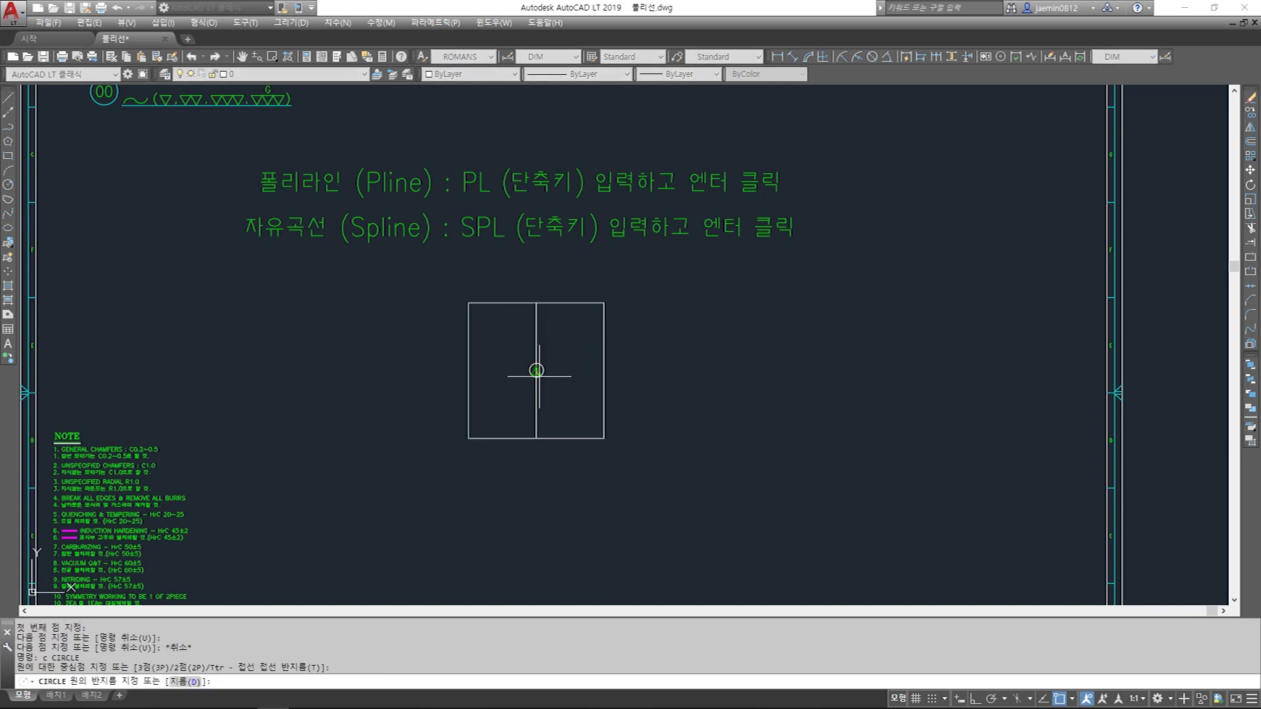
pyautogui.write('d')
pyautogui.press('Return')
pyautogui.write('35')
pyautogui.press('Return')
pyautogui.press('Escape')
# - Erase the vertical construction line through the square
pyautogui.write('e')
pyautogui.press('Return')
pyautogui.click(536, 331)
pyautogui.press('Return')
pyautogui.press('Escape')
pyautogui.moveTo(549, 416); pyautogui.dragTo(605, 390, button='middle')
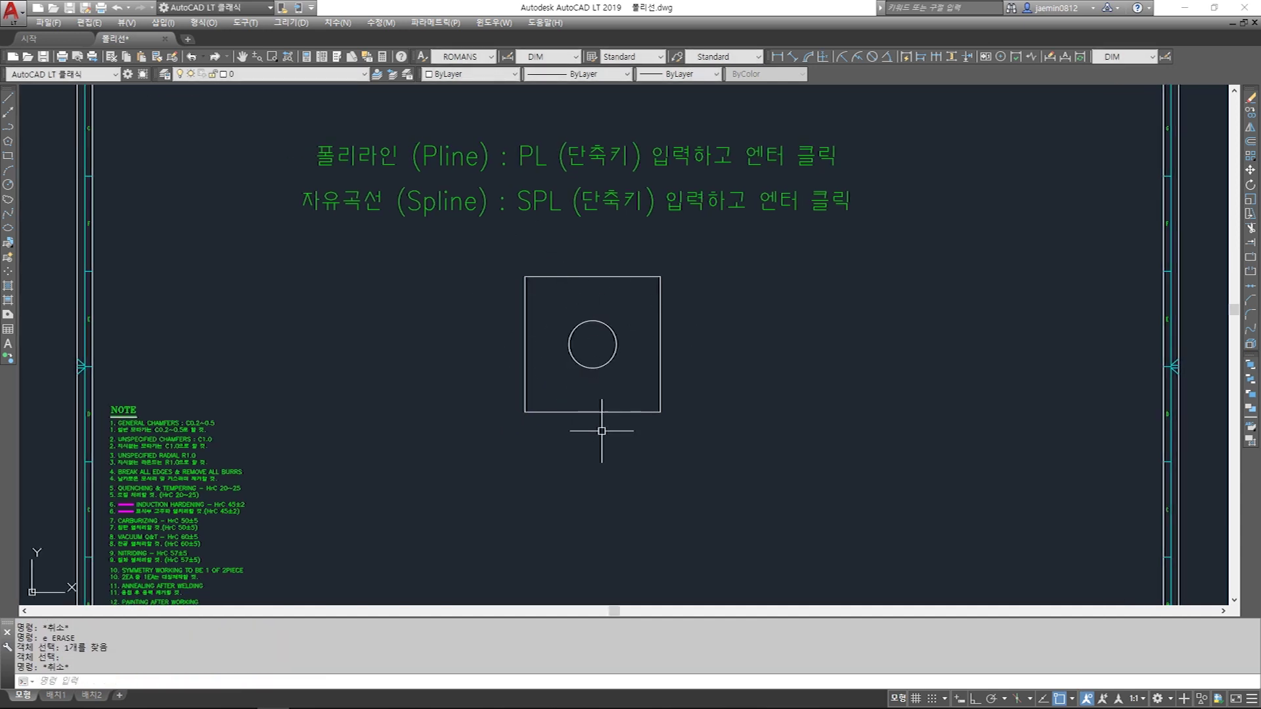
pyautogui.moveTo(601, 431); pyautogui.dragTo(611, 373, button='middle')
pyautogui.write('l')
pyautogui.press('Return')
pyautogui.press('Escape')
# - Copy the square without the circle straight down below the original, with Ortho on
pyautogui.write('co')
pyautogui.press('Return')
pyautogui.moveTo(648, 342); pyautogui.dragTo(633, 366)
pyautogui.press('Return')
pyautogui.click(732, 356)
pyautogui.press('F8')
pyautogui.click(740, 524)
pyautogui.press('Escape')
# - Stretch the lower edge of the copied square upward by 70 to make a flat rectangle
pyautogui.press('s')
pyautogui.press('Return')
pyautogui.click(724, 476)
pyautogui.click(513, 545)
pyautogui.press('Return')
pyautogui.click(787, 493)
pyautogui.write('70')
pyautogui.press('Return')
pyautogui.press('Escape')
pyautogui.press('m')
pyautogui.press('Return')
pyautogui.click(731, 397)
pyautogui.click(732, 397)
pyautogui.click(656, 417)
pyautogui.press('Escape')
# - Move the flat rectangle straight down to widen the gap below the square
pyautogui.write('m')
pyautogui.press('Return')
pyautogui.click(687, 378)
pyautogui.click(656, 407)
pyautogui.press('Return')
pyautogui.click(726, 406)
pyautogui.click(727, 436)
pyautogui.press('Escape')
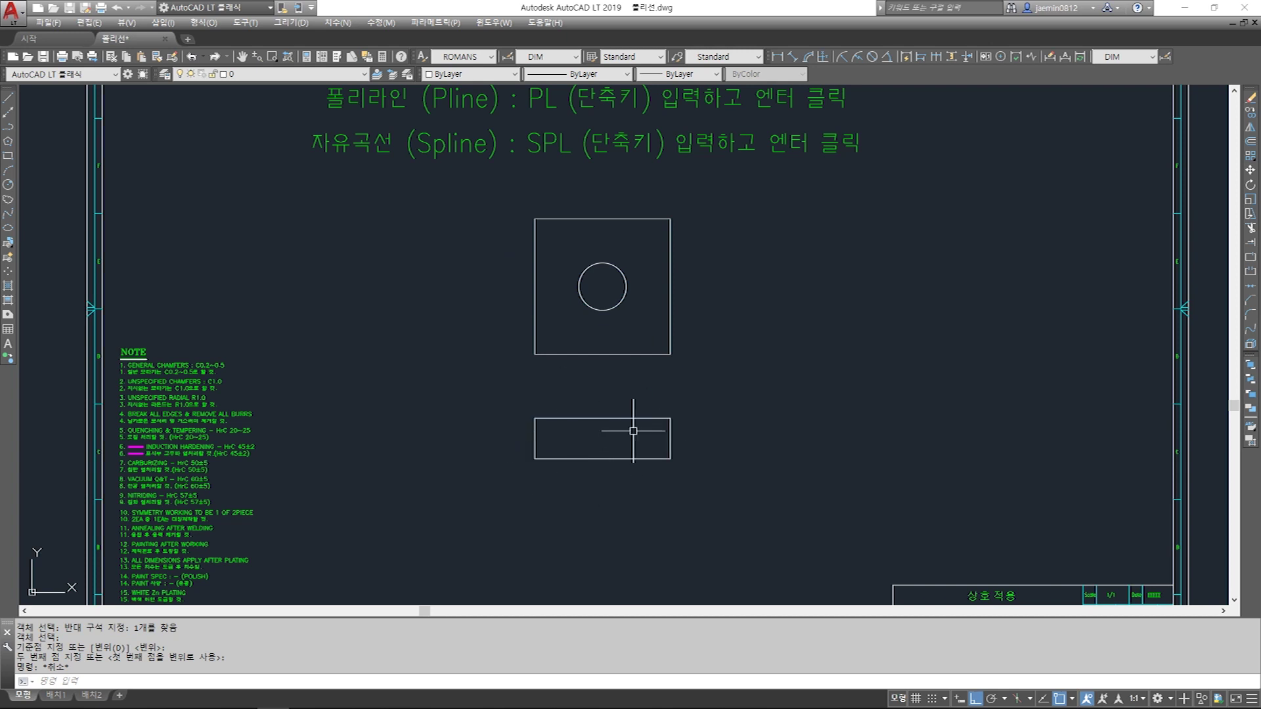
# - Project two vertical lines from the circle's left and right quadrants down to the flat rectangle's bottom edge
pyautogui.scroll(4, 606, 394)
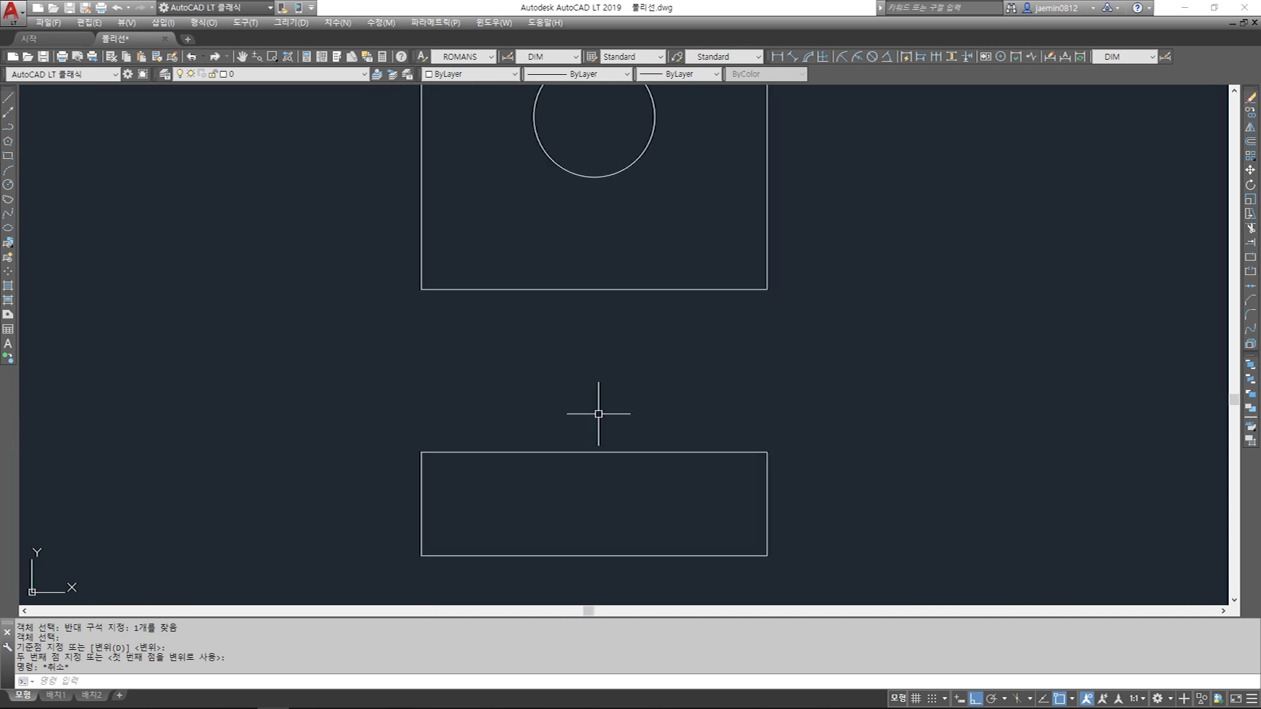
pyautogui.scroll(-2, 597, 348)
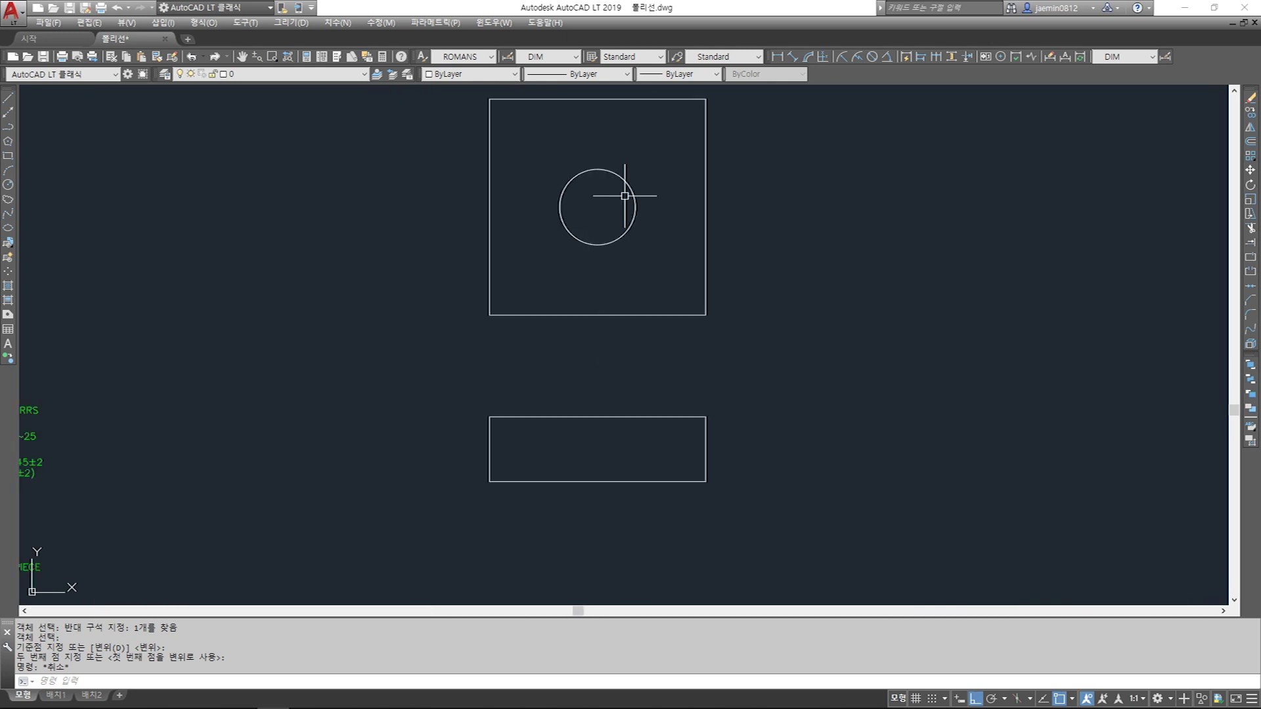
pyautogui.press('Escape')
pyautogui.write('l')
pyautogui.press('Return')
pyautogui.click(560, 207)
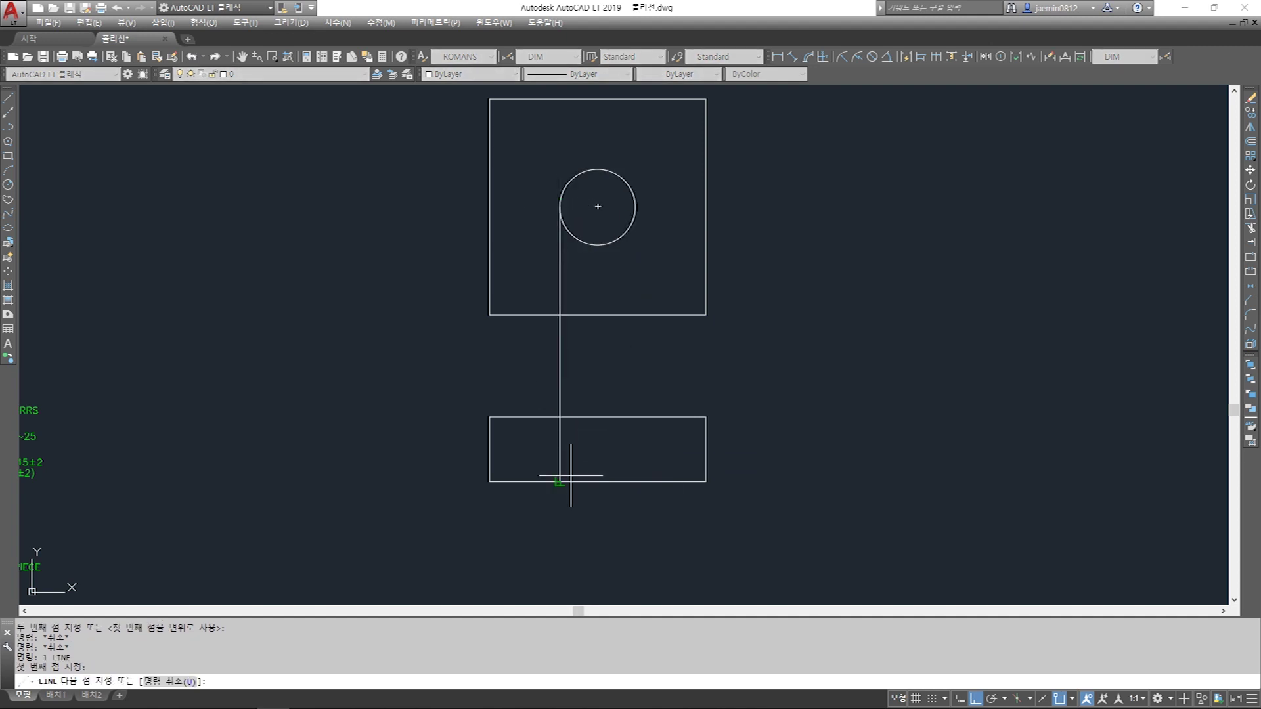
pyautogui.click(560, 482)
pyautogui.press('Escape')
pyautogui.press('Return')
pyautogui.click(635, 207)
pyautogui.click(635, 482)
pyautogui.press('Escape')
# - Trim the parts of both projection lines that extend above the flat rectangle
pyautogui.write('tr')
pyautogui.moveTo(617, 443); pyautogui.dragTo(600, 394)
pyautogui.press('Return')
pyautogui.click(667, 351)
pyautogui.click(524, 383)
pyautogui.press('Escape')
# - Put the two vertical hole lines in the flat rectangle on layer 002, and deselect them
pyautogui.click(649, 433)
pyautogui.click(535, 446)
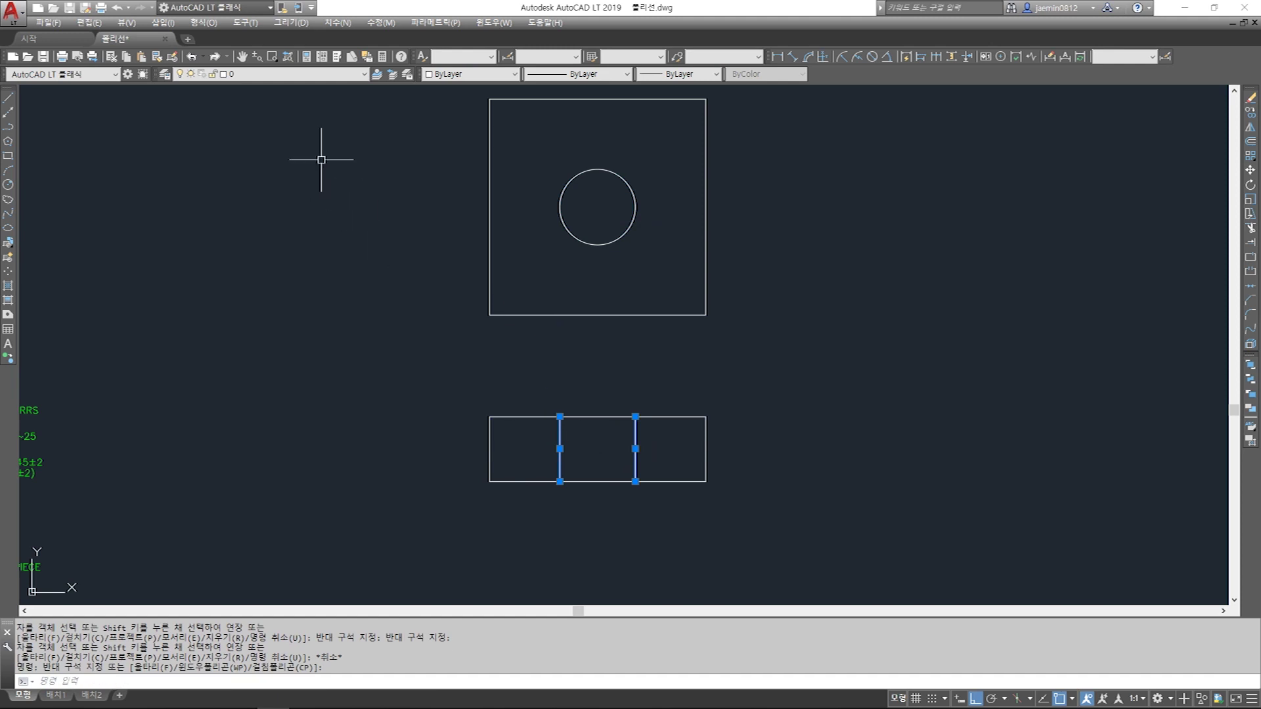
pyautogui.click(315, 79)
pyautogui.click(295, 120)
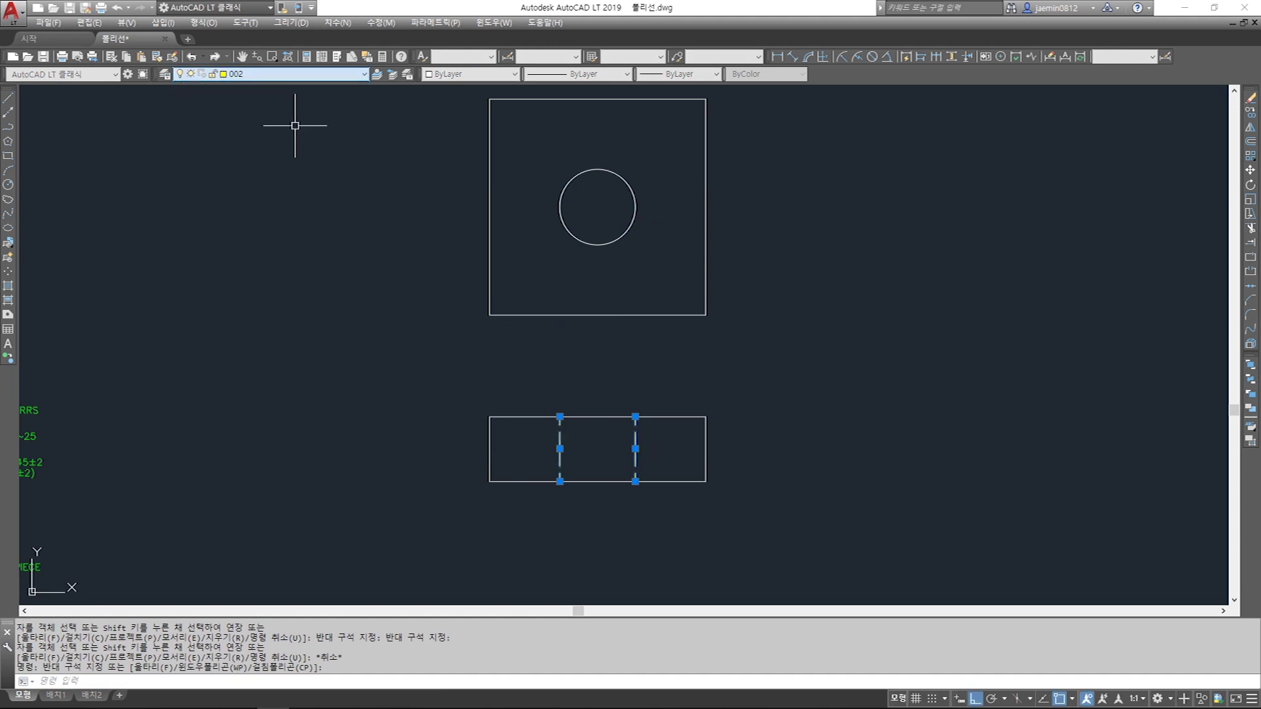
pyautogui.press('Escape')
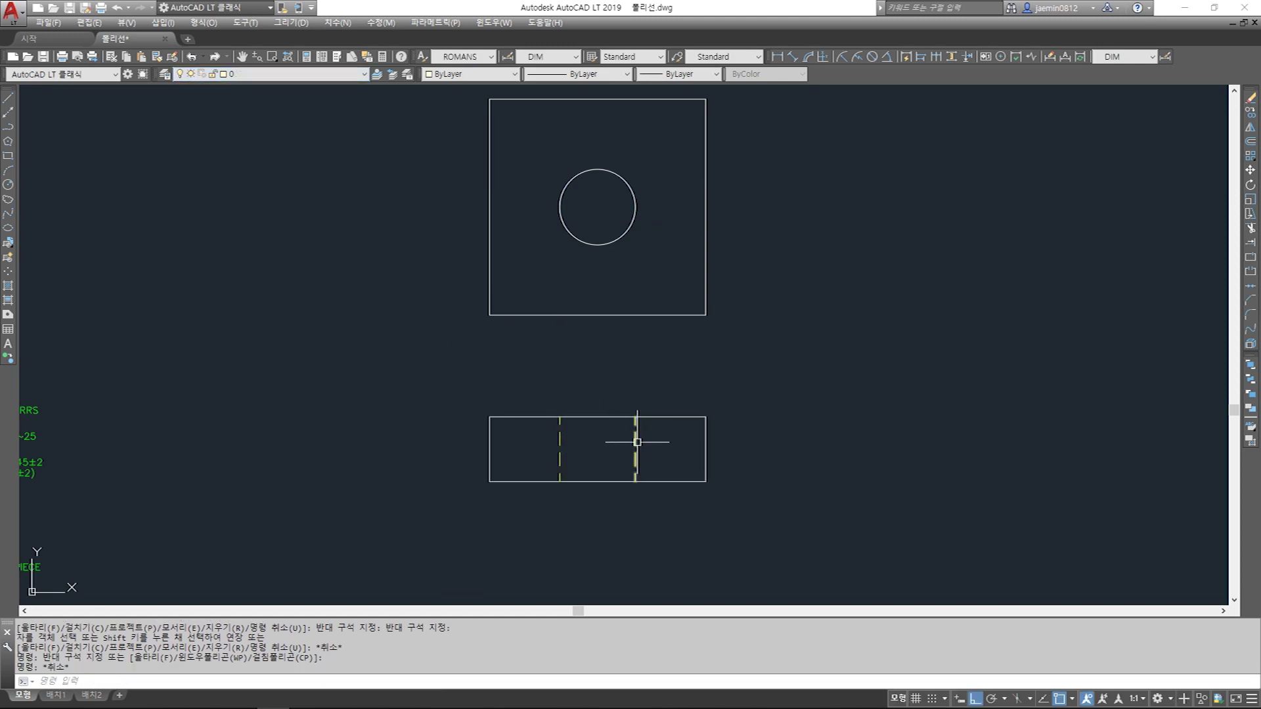
# - Draw a wavy four-point spline left of the hole lines, from the flat rectangle's top edge to its bottom edge, snapping both ends with Nearest
pyautogui.write('spl')
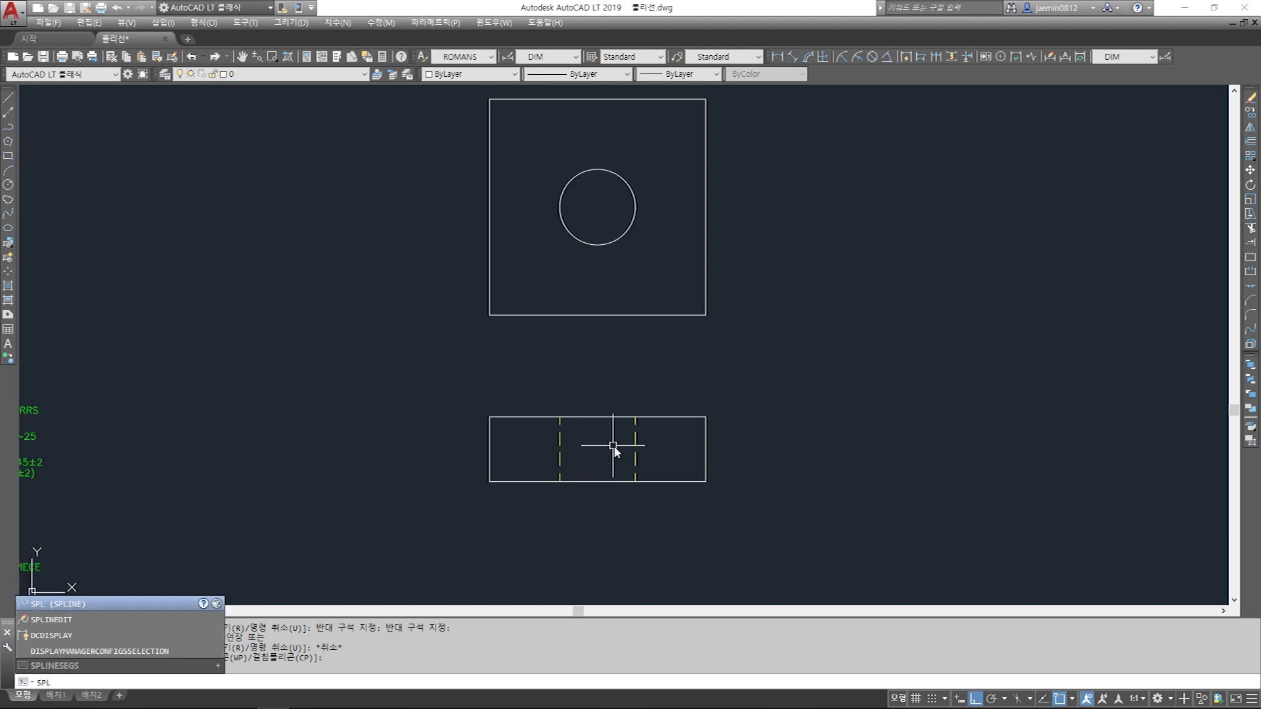
pyautogui.press('Return')
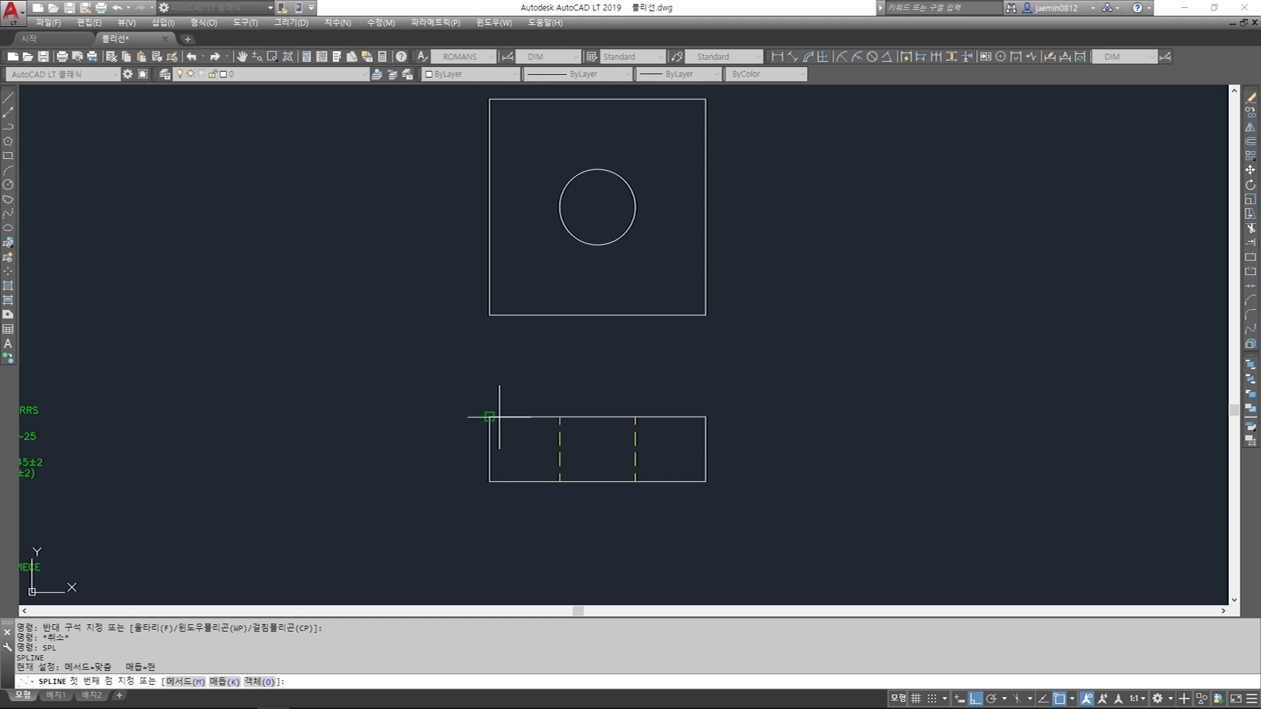
pyautogui.keyDown('shift'); pyautogui.rightClick(534, 448); pyautogui.keyUp('shift')
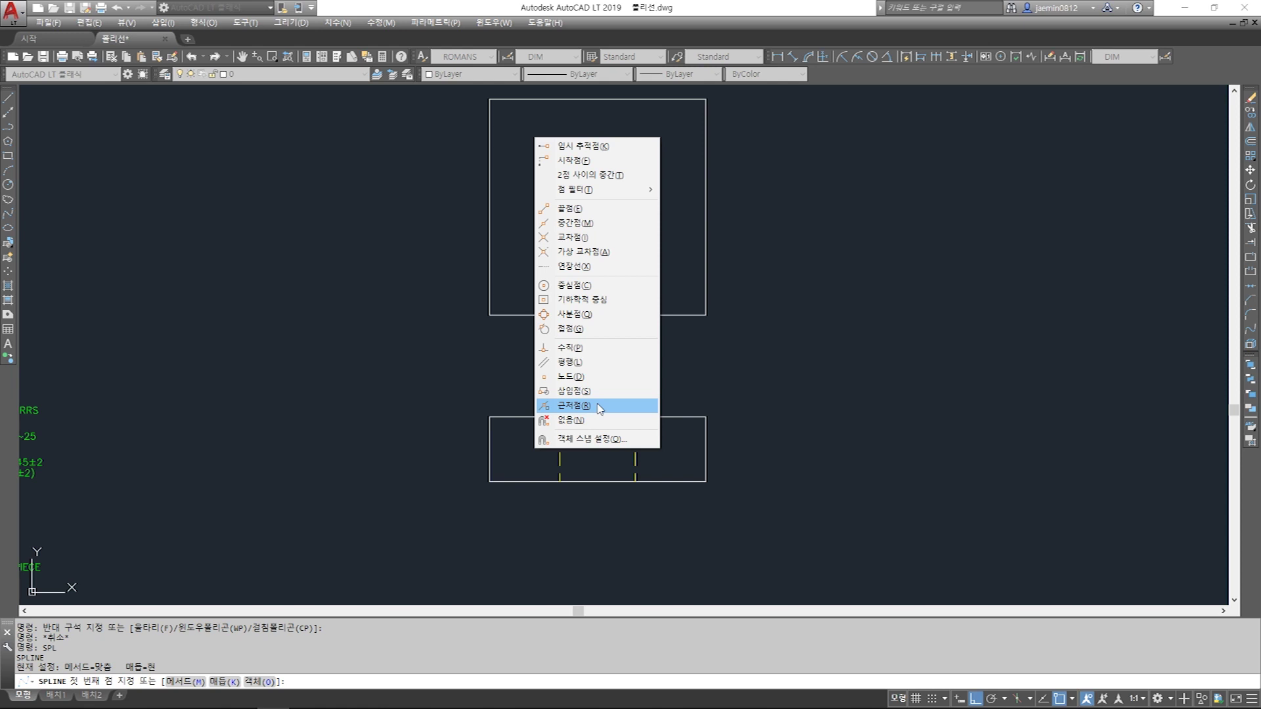
pyautogui.click(572, 406)
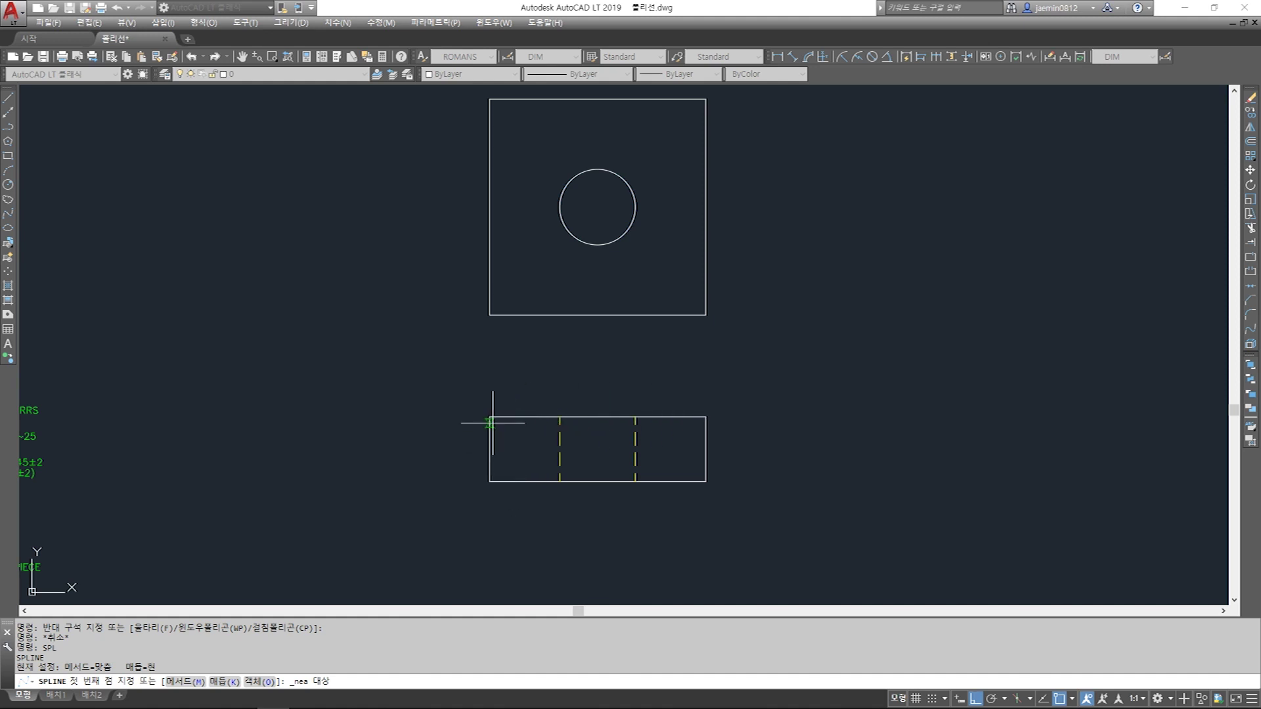
pyautogui.click(535, 417)
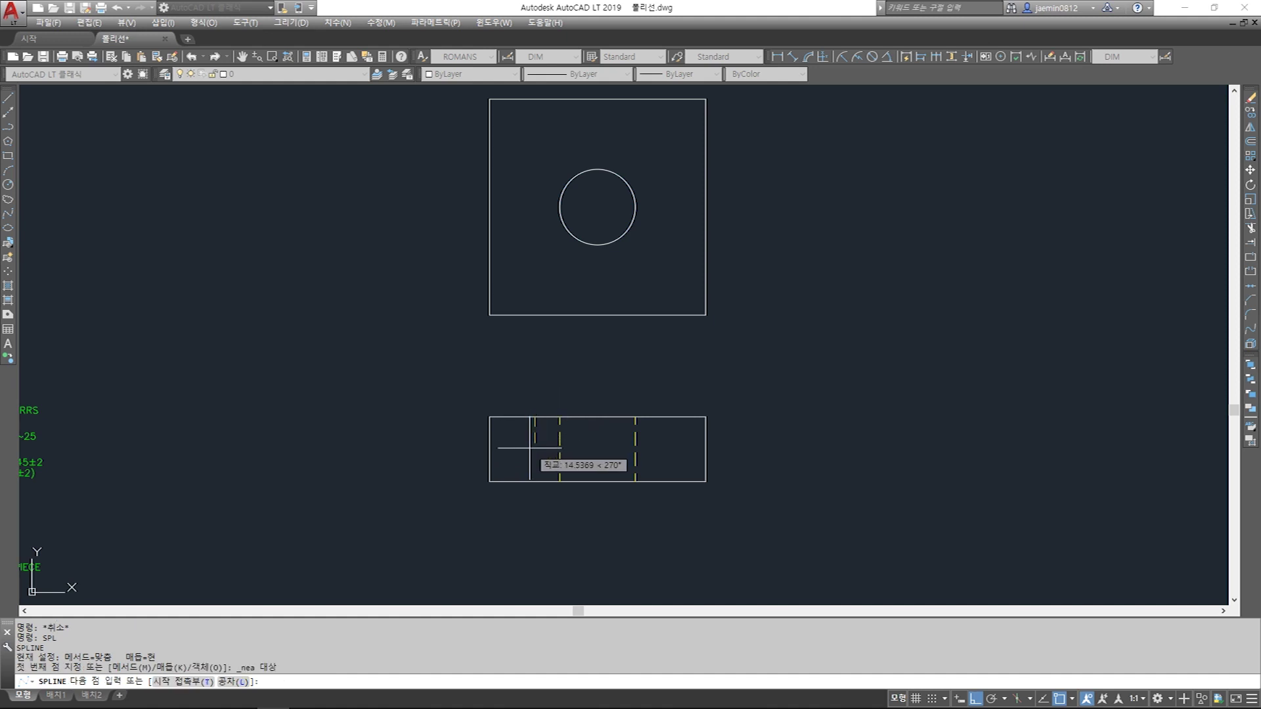
pyautogui.press('F8')
pyautogui.scroll(4, 525, 445)
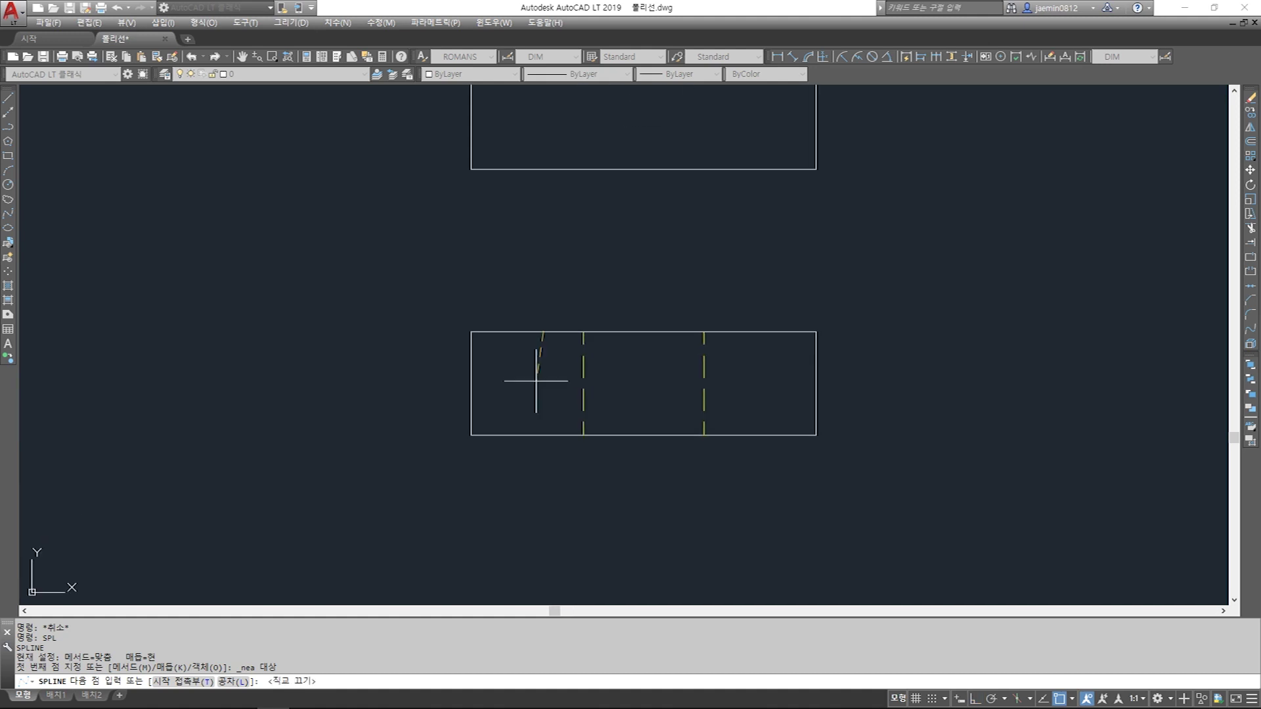
pyautogui.click(526, 362)
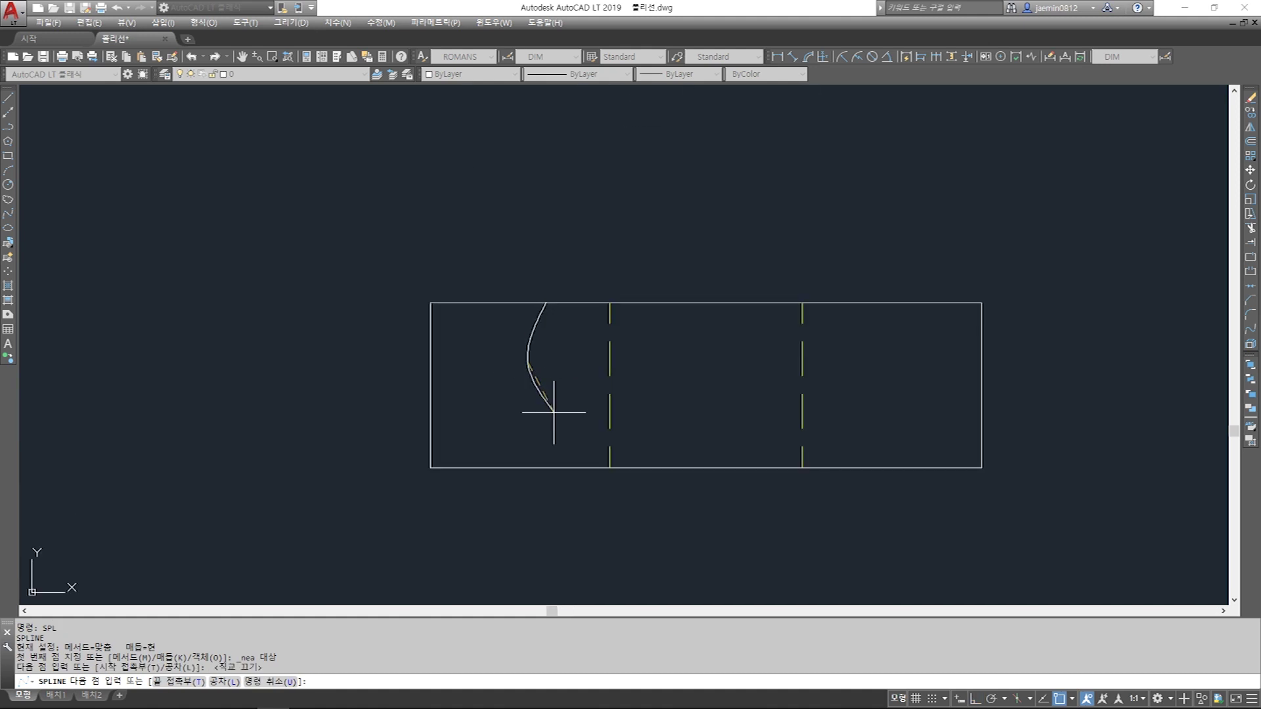
pyautogui.click(551, 416)
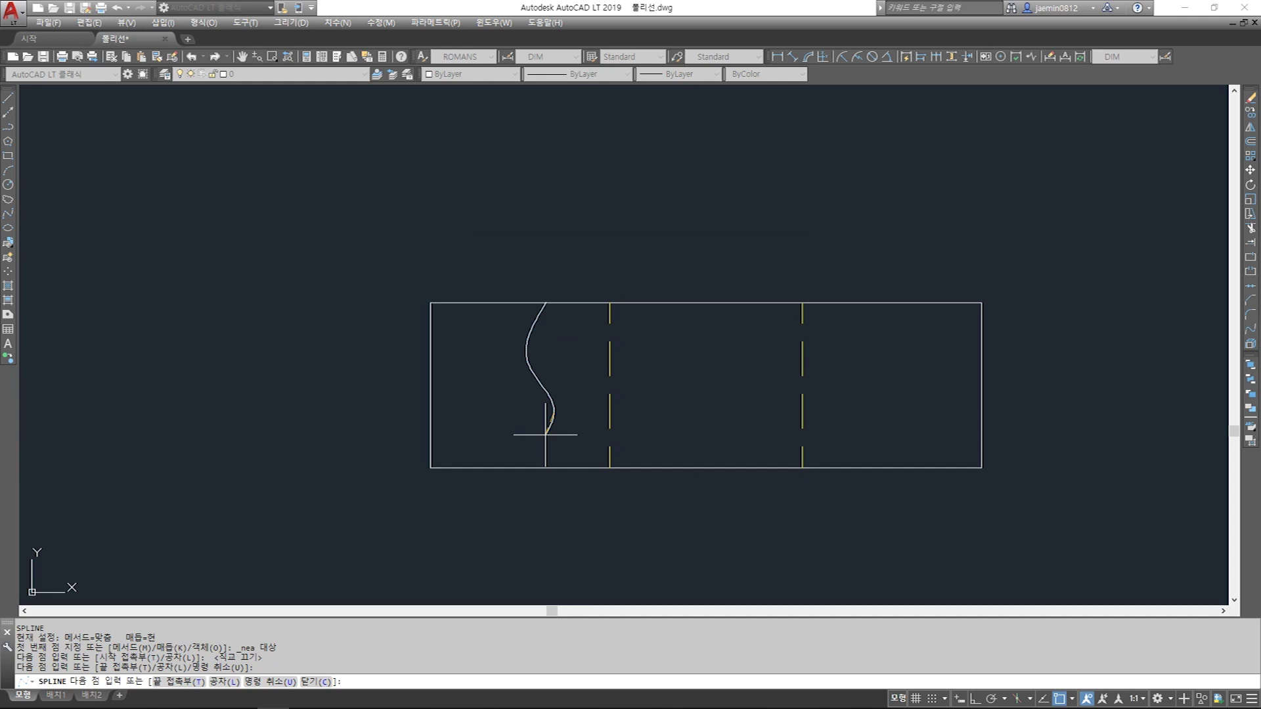
pyautogui.keyDown('shift'); pyautogui.rightClick(545, 434); pyautogui.keyUp('shift')
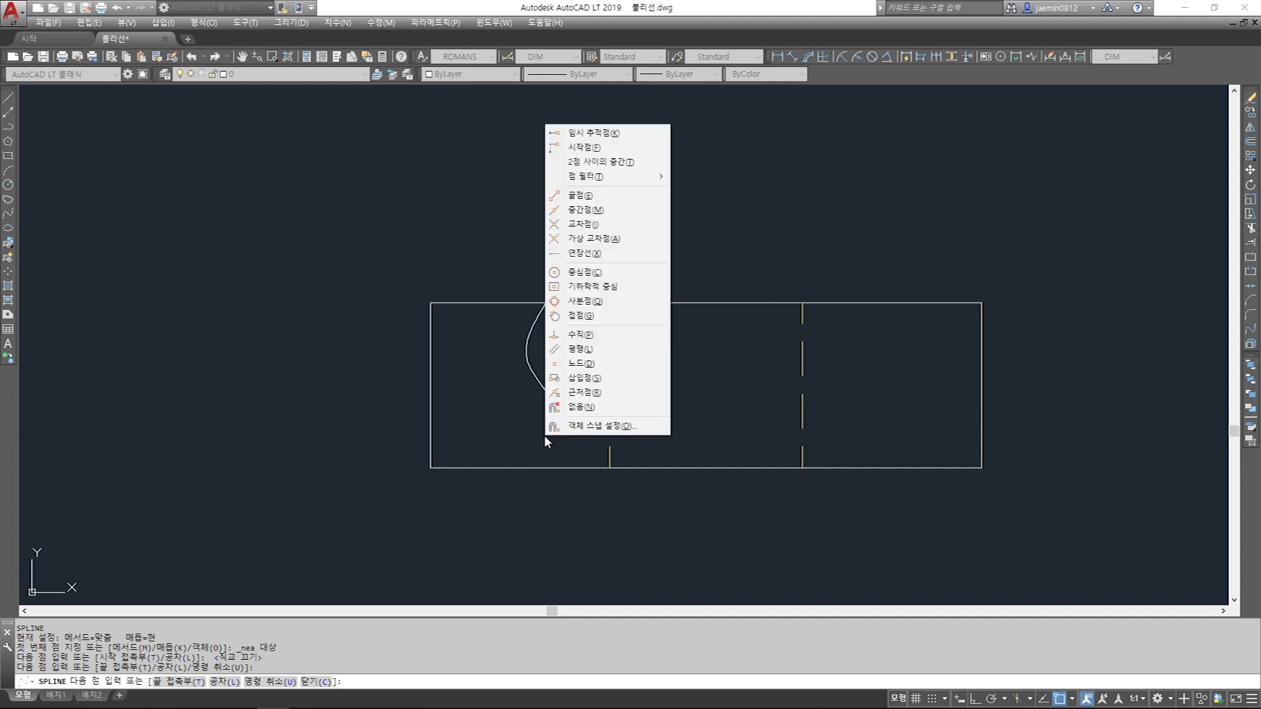
pyautogui.press('r')
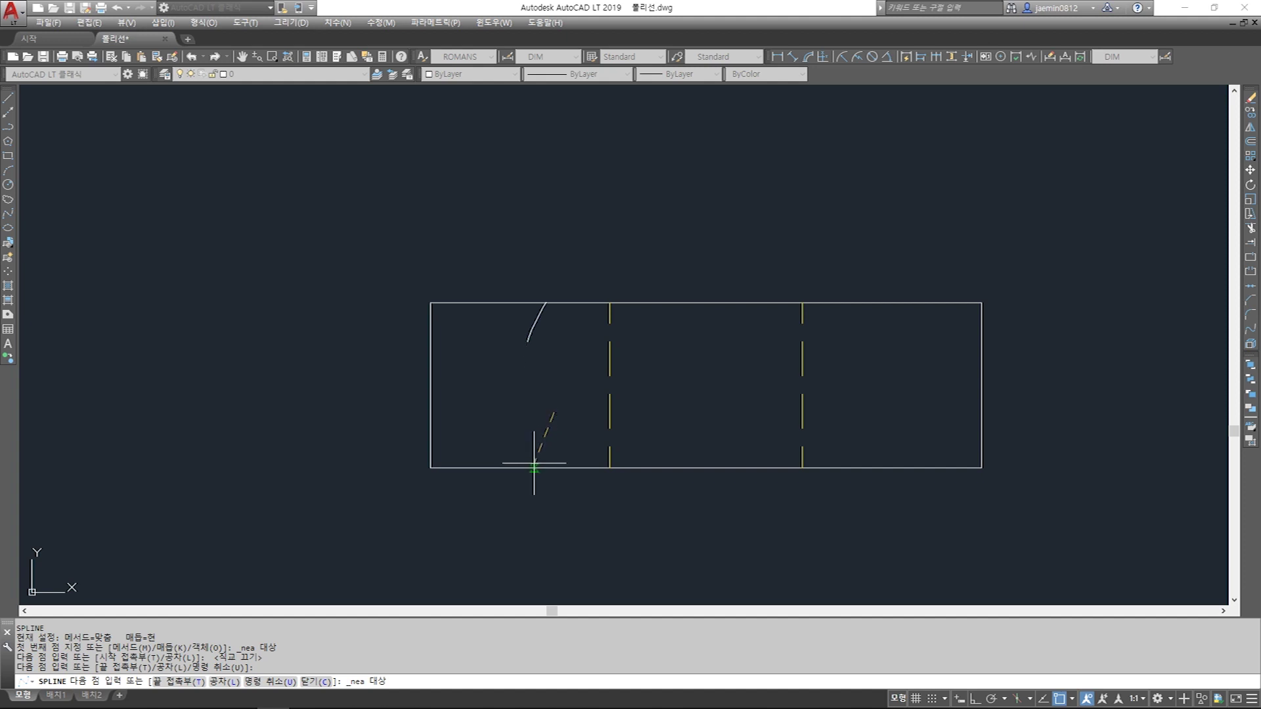
pyautogui.click(532, 467)
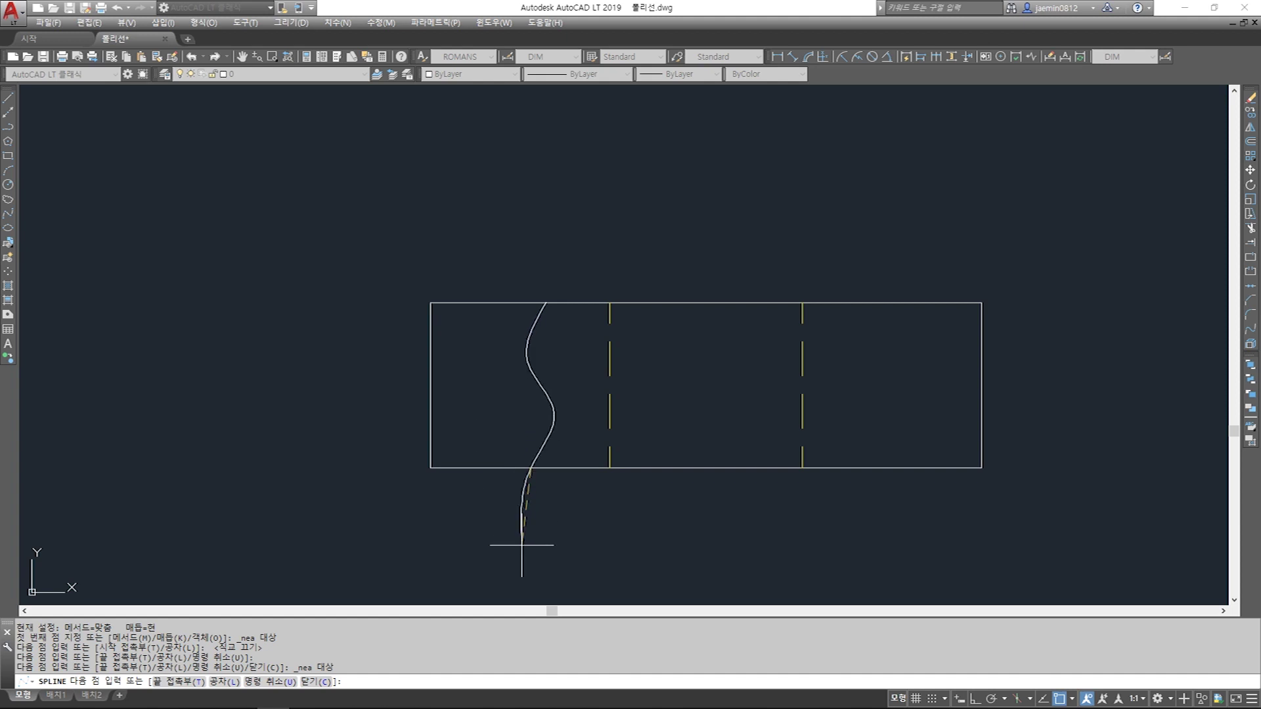
pyautogui.press('Return')
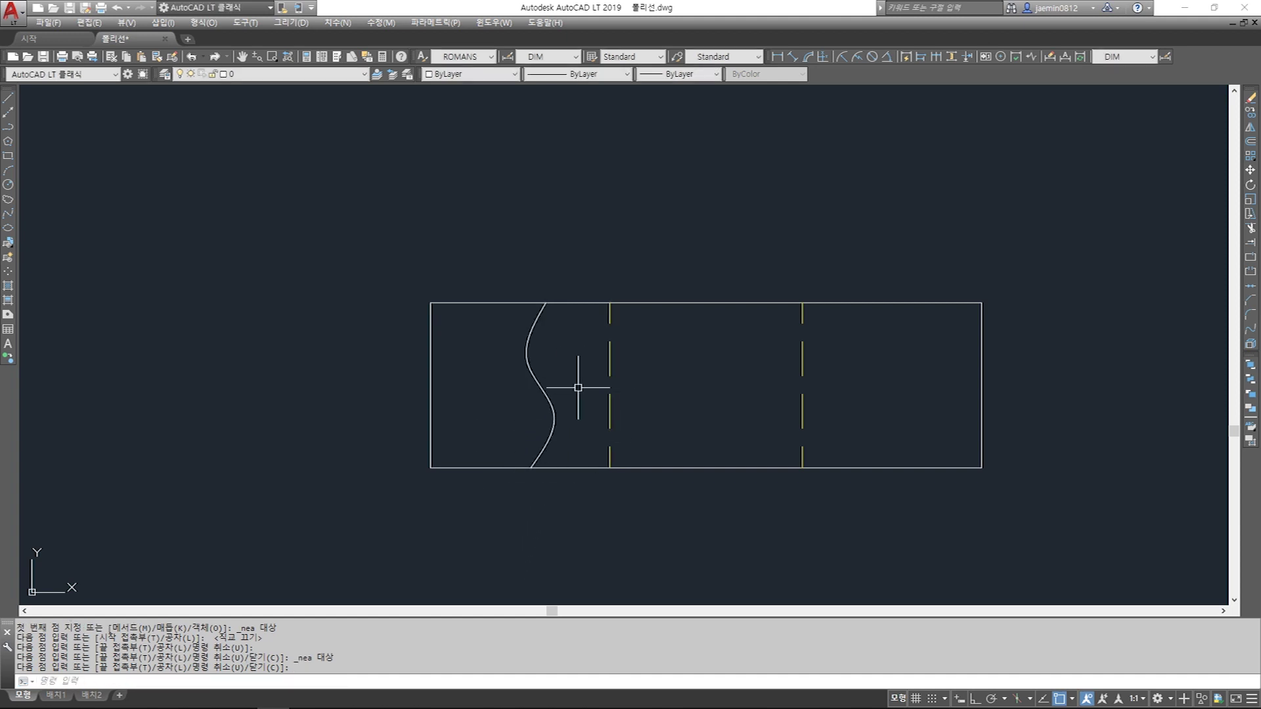
# - Put the wavy spline in the flat rectangle on layer 006, and deselect it
pyautogui.click(574, 365)
pyautogui.click(531, 392)
pyautogui.click(566, 361)
pyautogui.click(521, 398)
pyautogui.click(562, 366)
pyautogui.click(515, 403)
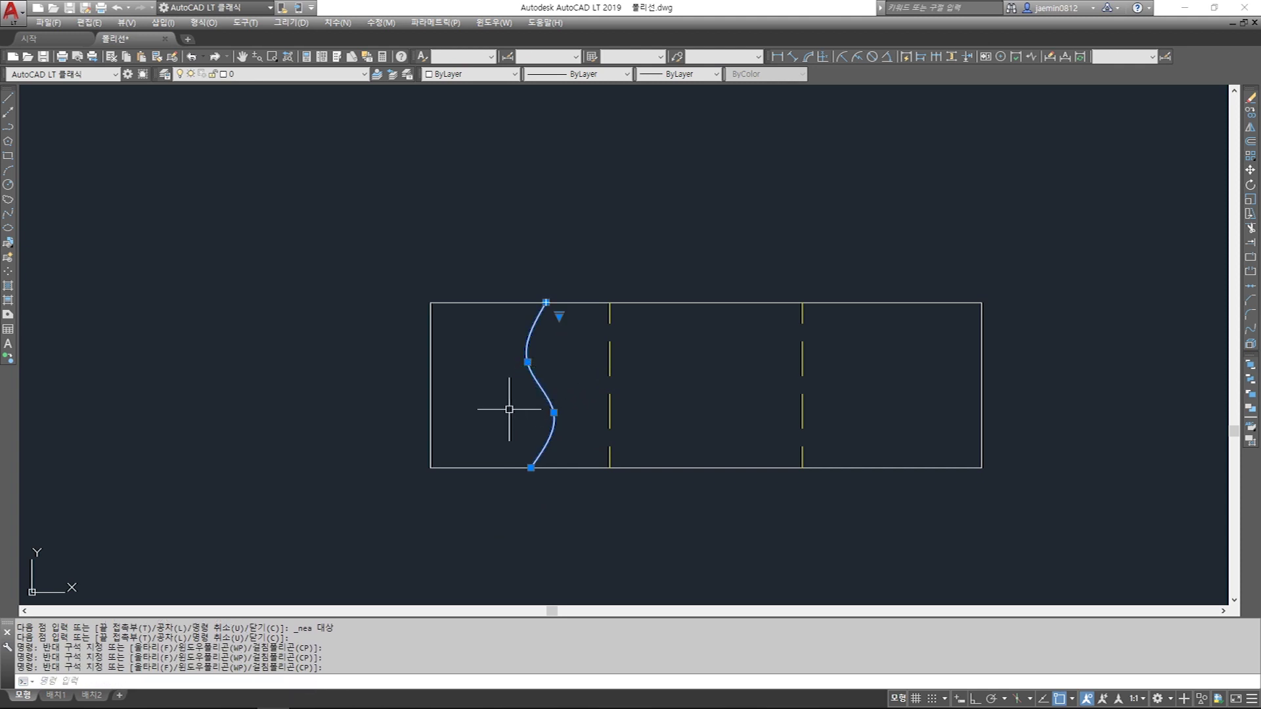
pyautogui.click(313, 74)
pyautogui.click(292, 154)
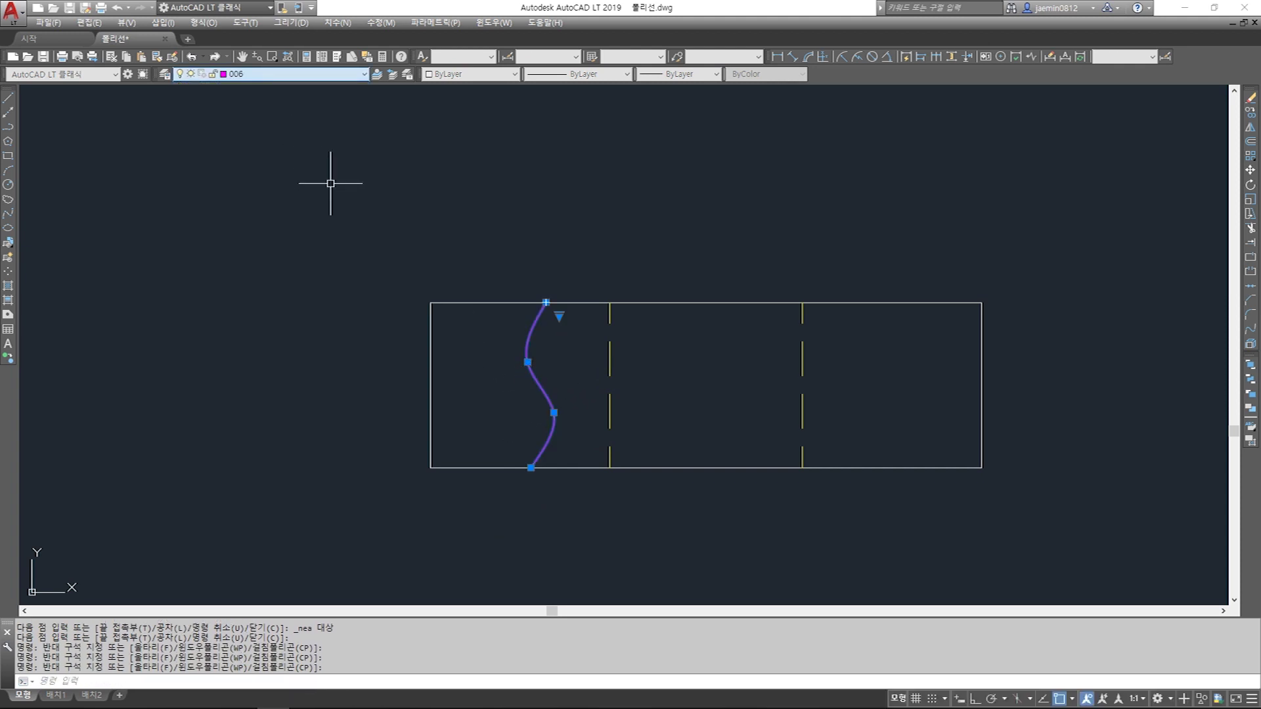
pyautogui.press('Escape')
# - Open the properties of the wavy spline, and deselect it
pyautogui.click(562, 358)
pyautogui.click(511, 392)
pyautogui.rightClick(549, 367)
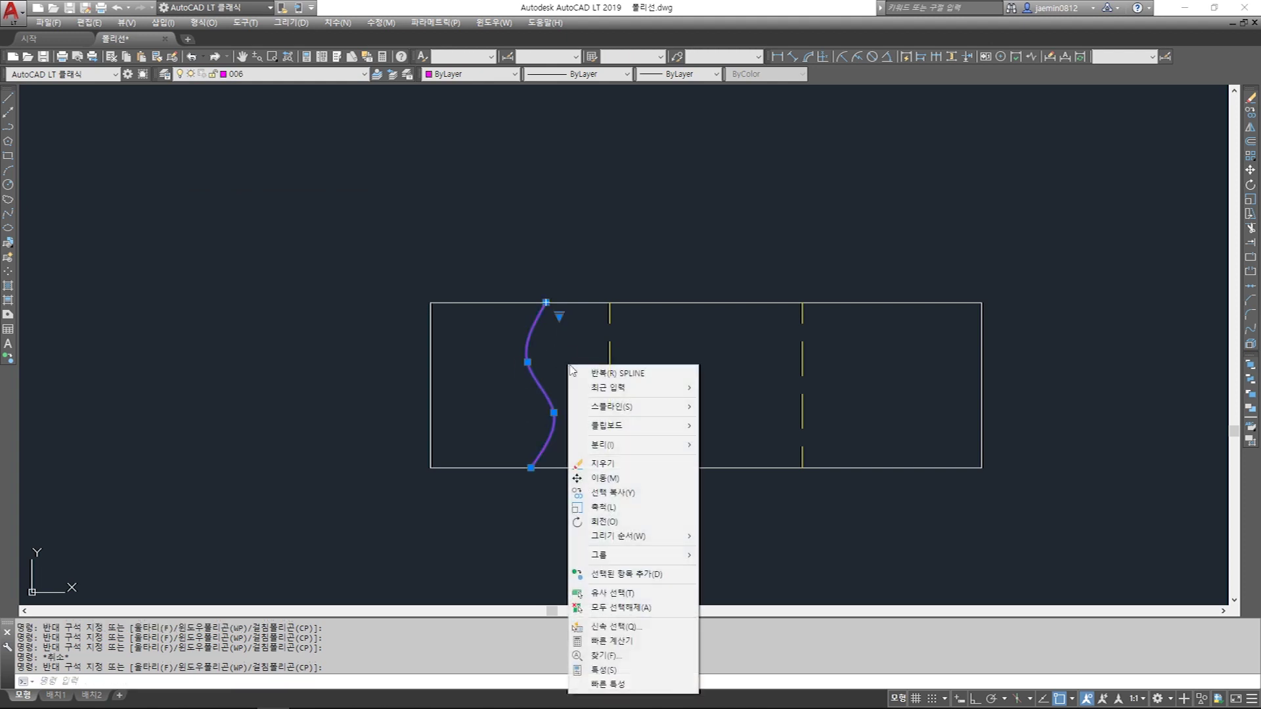
pyautogui.click(594, 667)
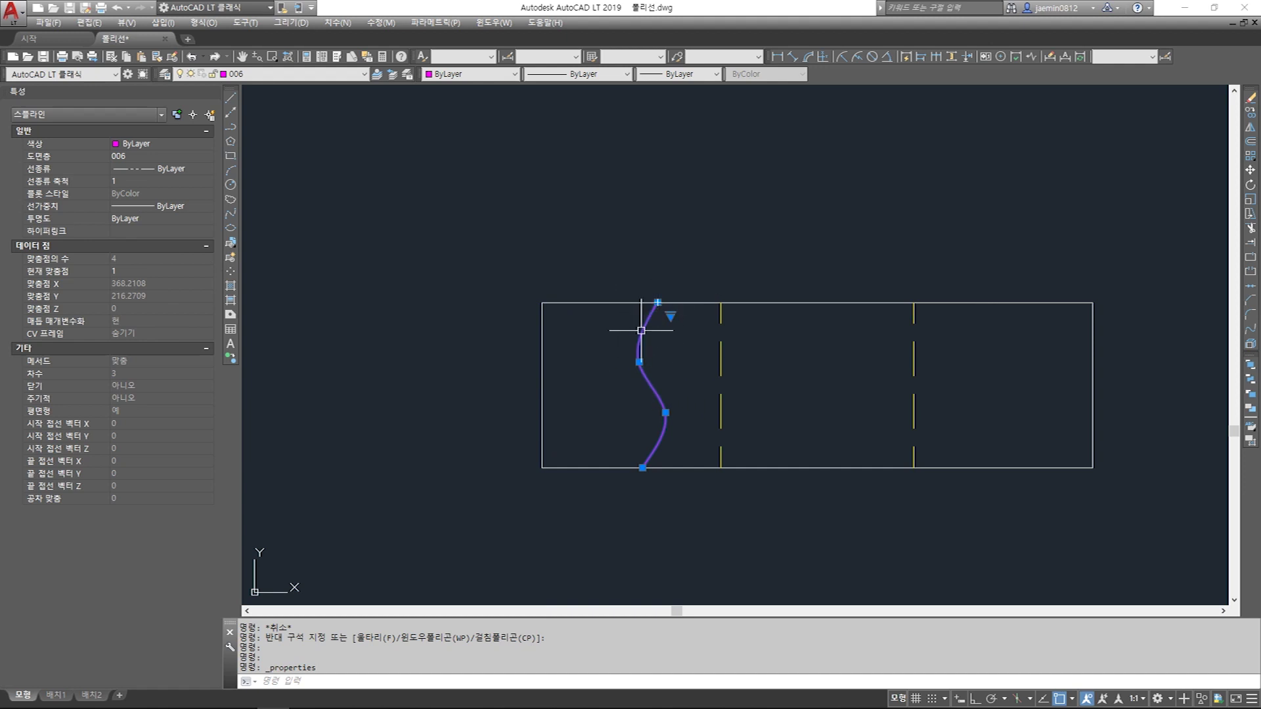
pyautogui.press('Escape')
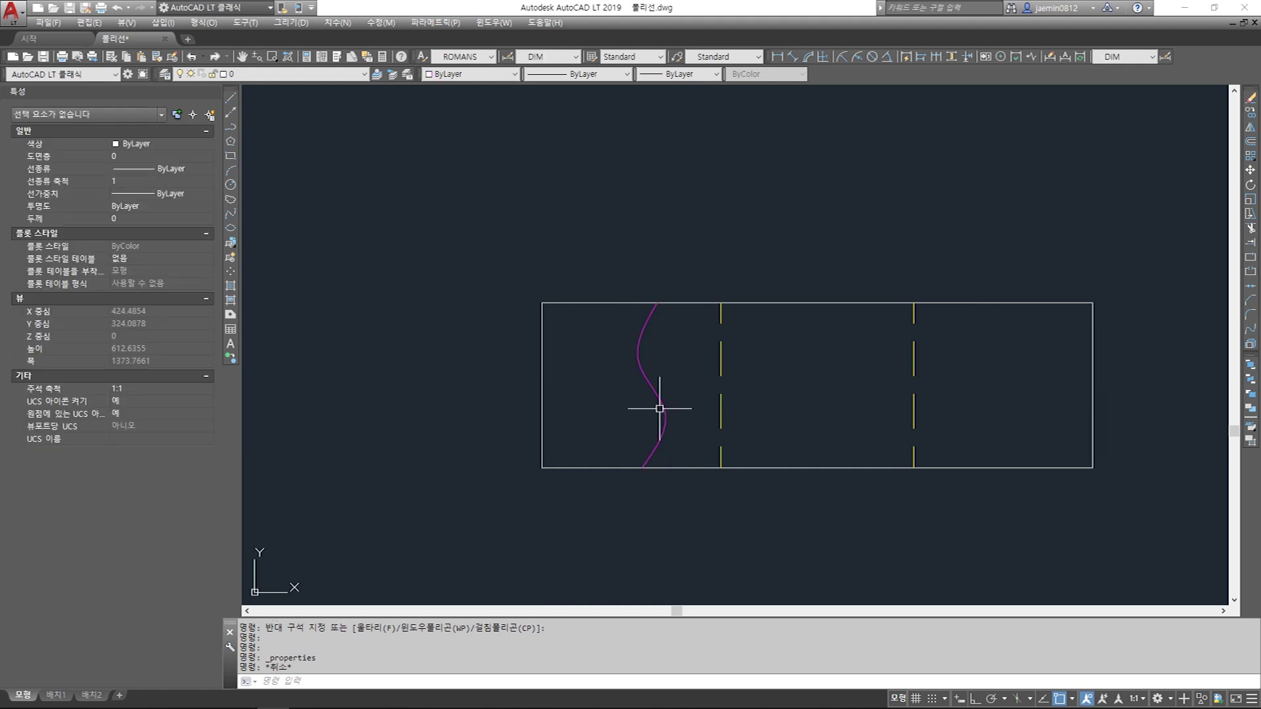
# - Set the wavy spline's linetype scale to 0.5, and deselect it
pyautogui.click(669, 357)
pyautogui.click(622, 407)
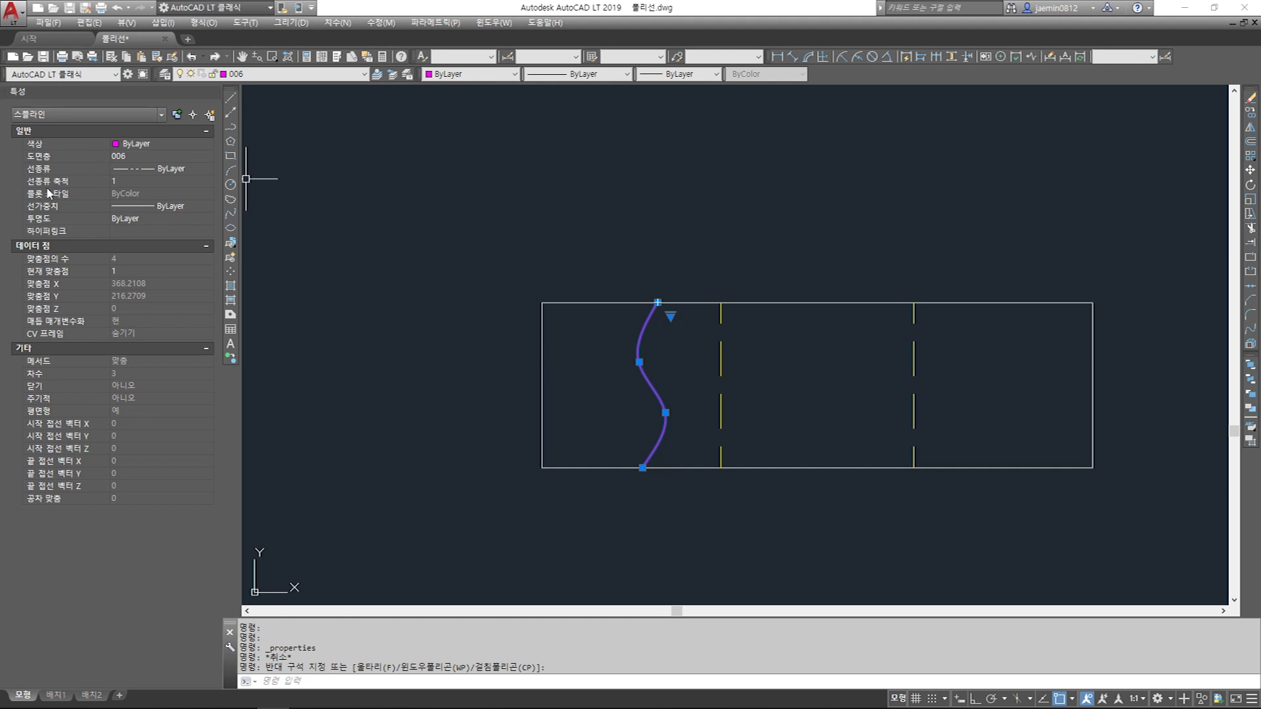
pyautogui.click(124, 181)
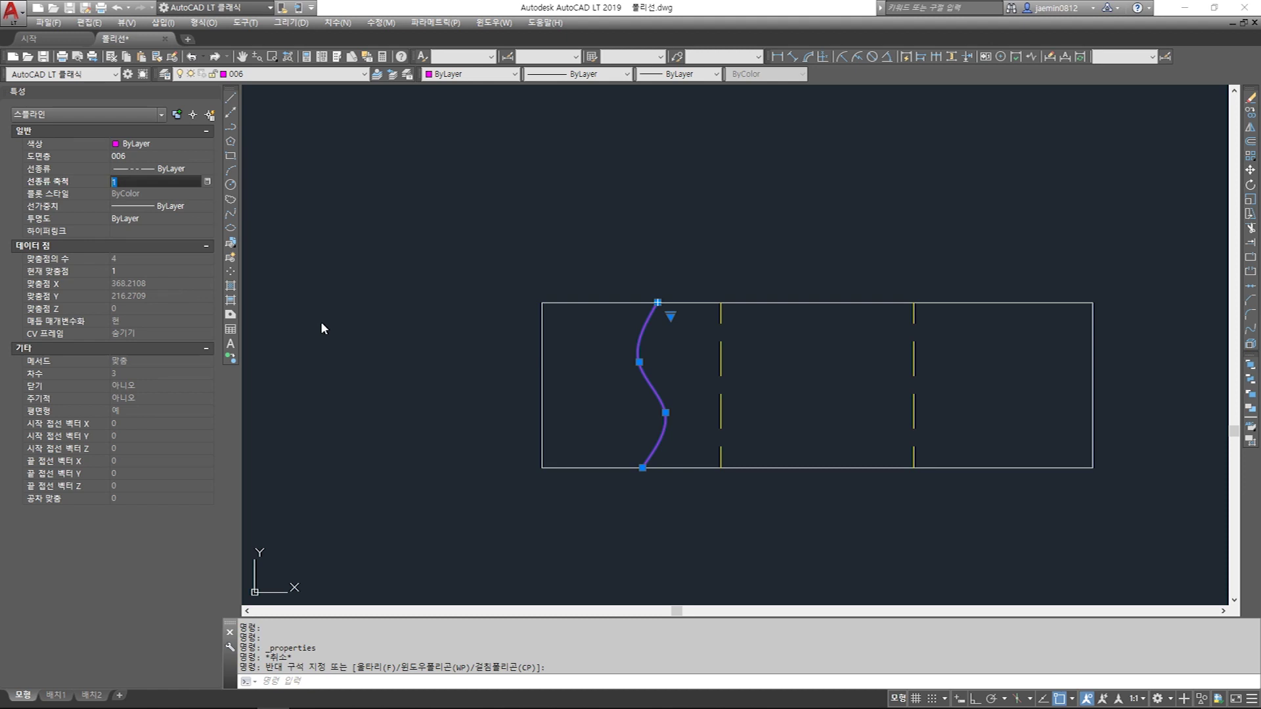
pyautogui.write('0.5')
pyautogui.press('Return')
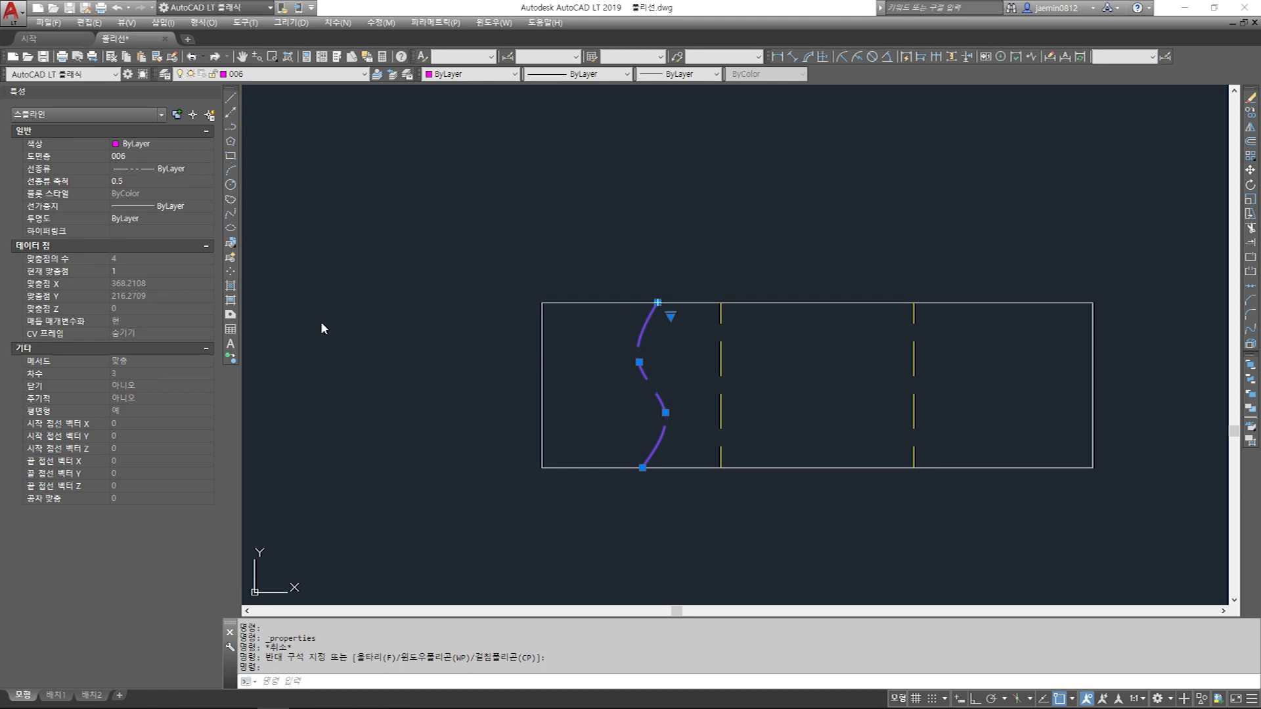
pyautogui.press('Escape')
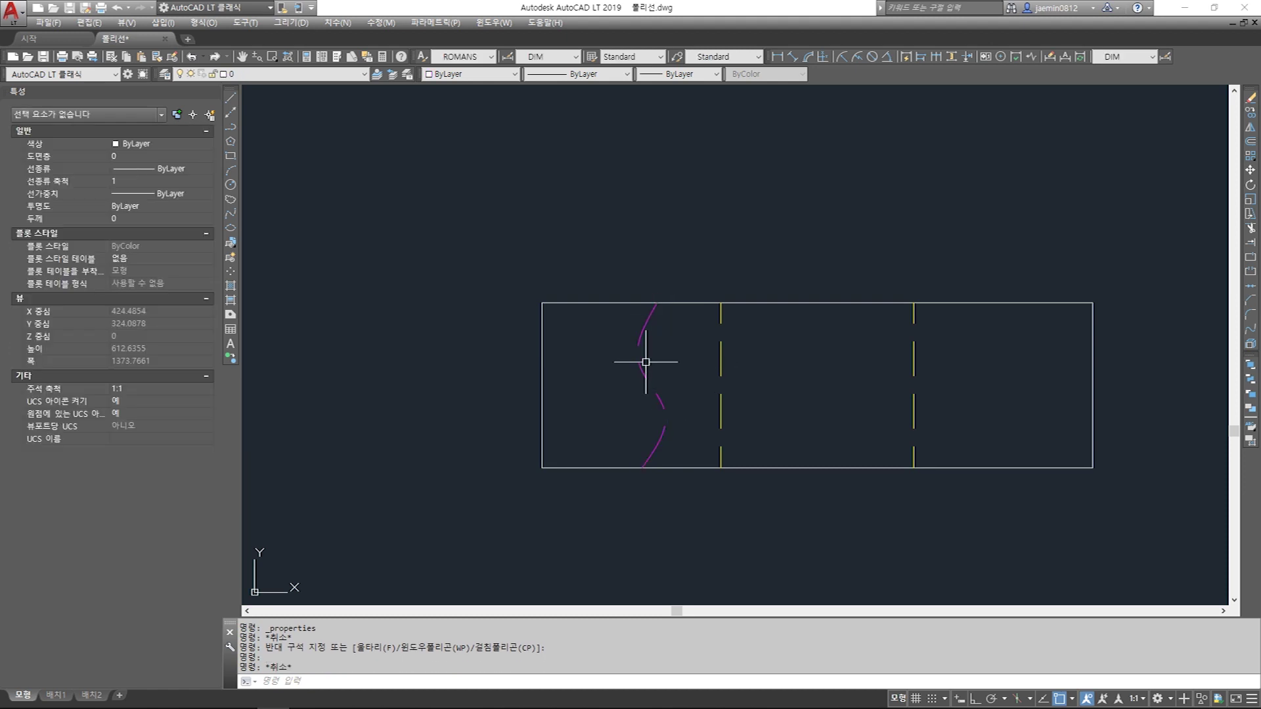
# - Set the wavy spline's linetype scale to 0.2, deselect it and close the properties
pyautogui.click(662, 408)
pyautogui.click(641, 366)
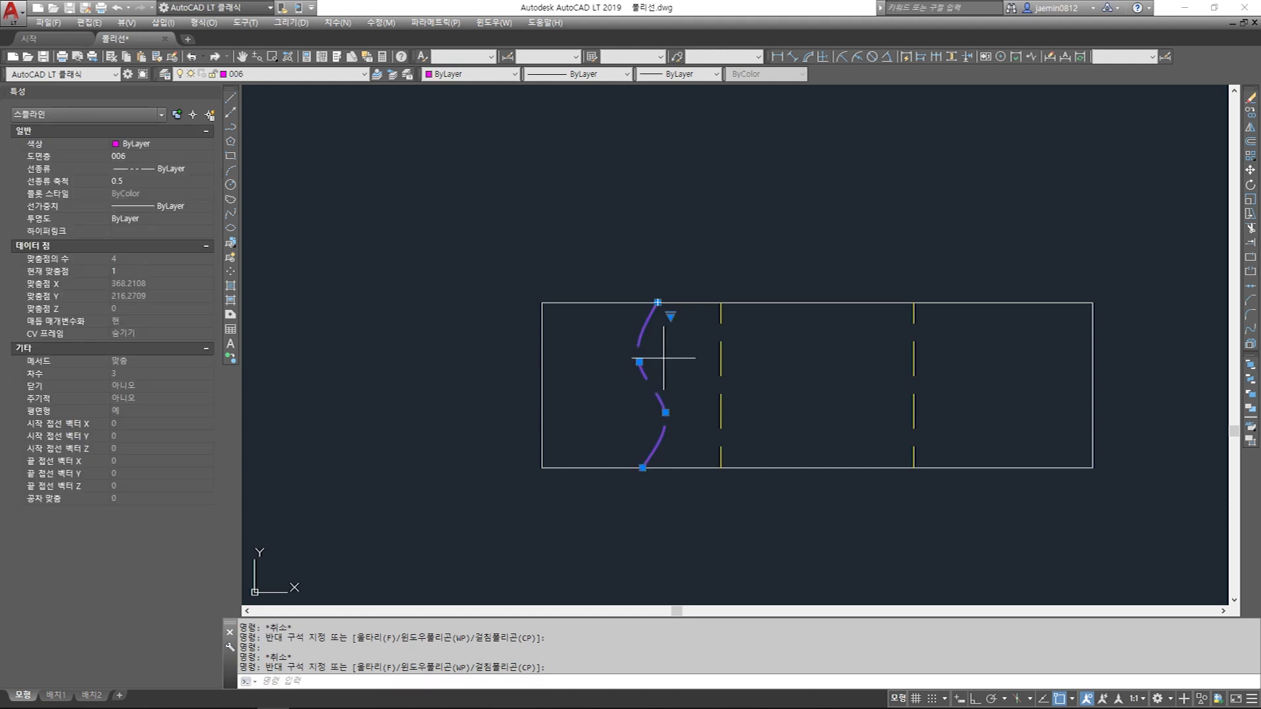
pyautogui.click(137, 184)
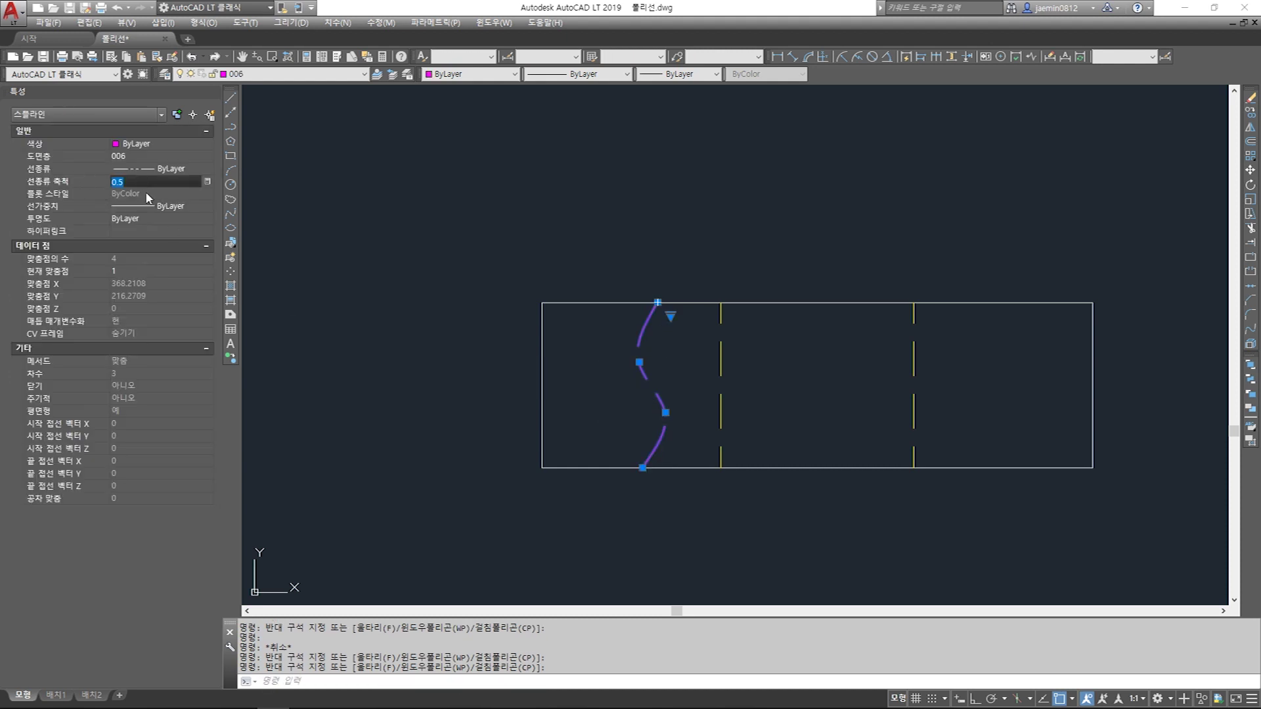
pyautogui.write('0.2')
pyautogui.press('Return')
pyautogui.press('Escape')
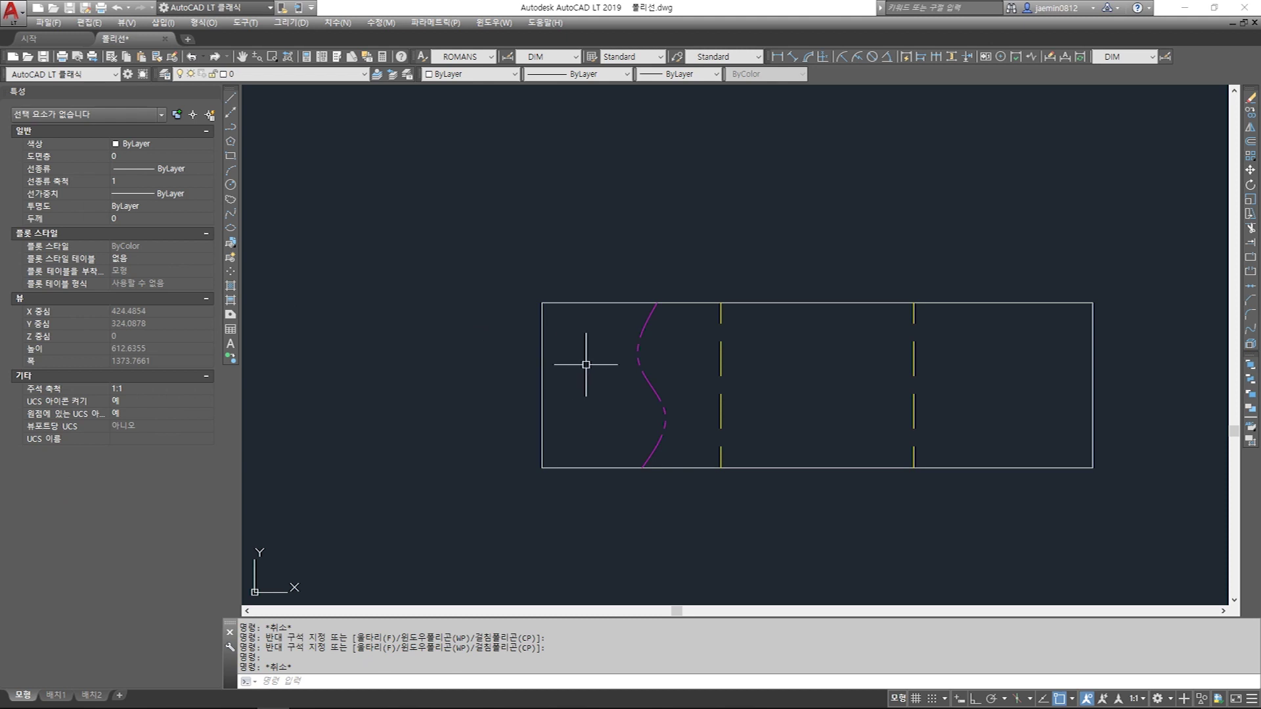
pyautogui.scroll(2, 653, 415)
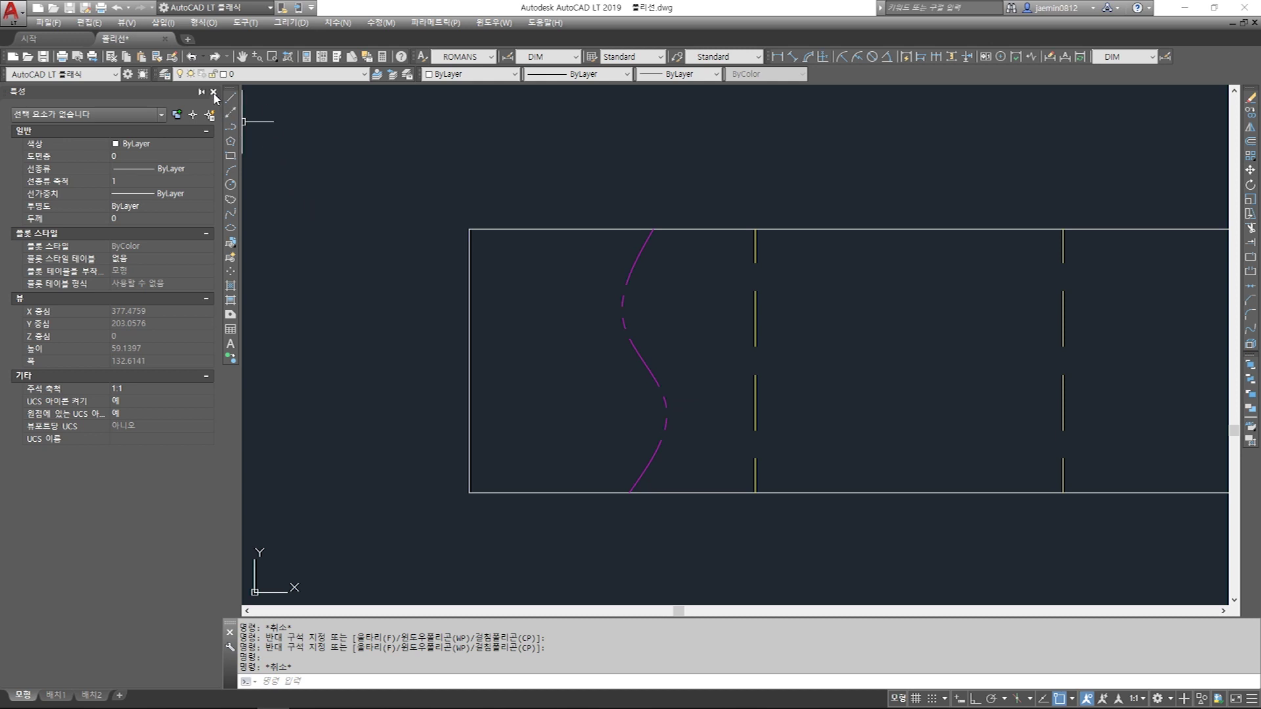
pyautogui.click(214, 96)
# - Mirror the wavy spline about a vertical axis through the midpoint of the flat rectangle's bottom edge, keeping the original
pyautogui.scroll(-5, 434, 368)
pyautogui.scroll(4, 459, 365)
pyautogui.press('Return')
pyautogui.click(495, 368)
pyautogui.click(458, 401)
pyautogui.click(495, 380)
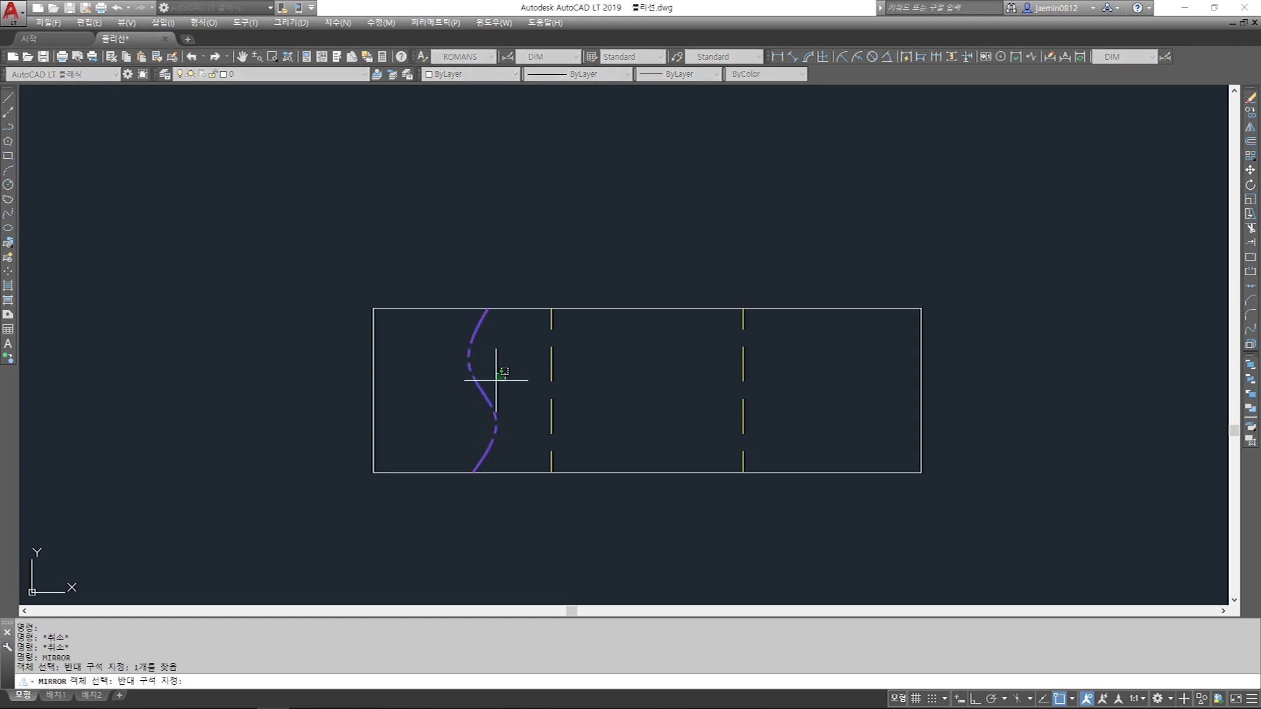
pyautogui.click(469, 397)
pyautogui.press('Return')
pyautogui.click(646, 473)
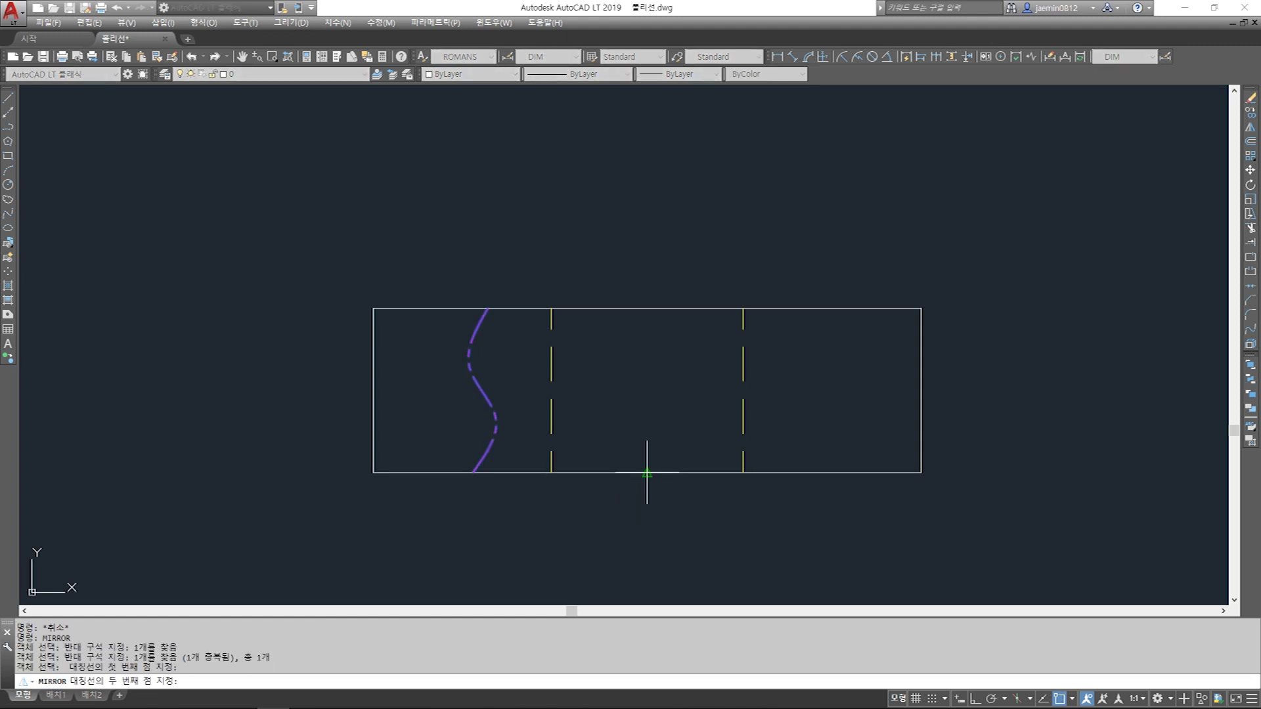
pyautogui.press('F8')
pyautogui.moveTo(653, 523); pyautogui.dragTo(653, 422, button='middle')
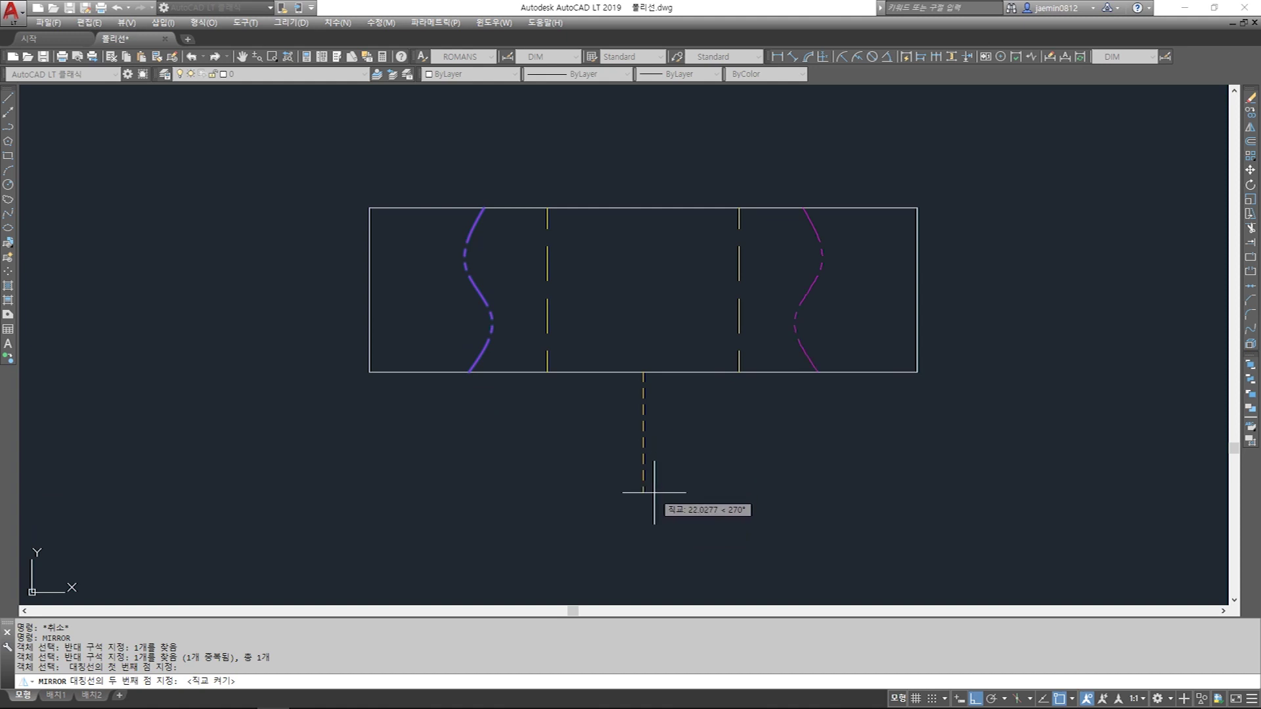
pyautogui.press('space')
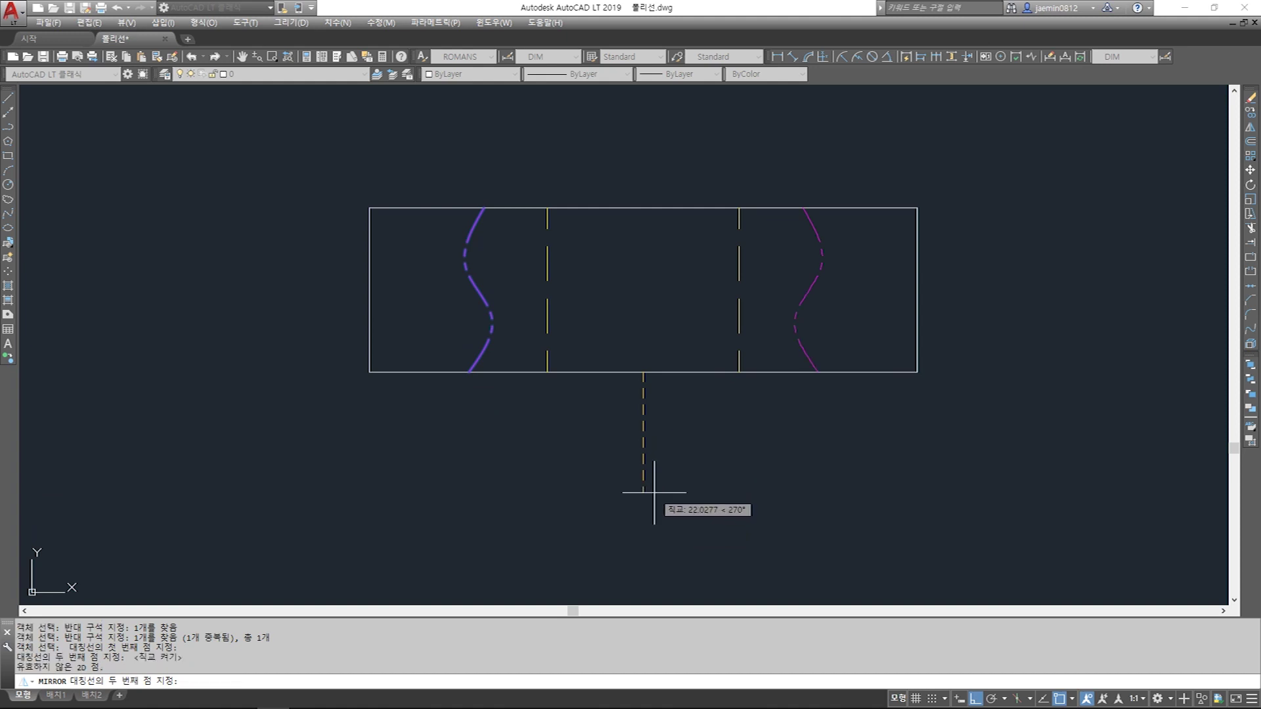
pyautogui.click(654, 492)
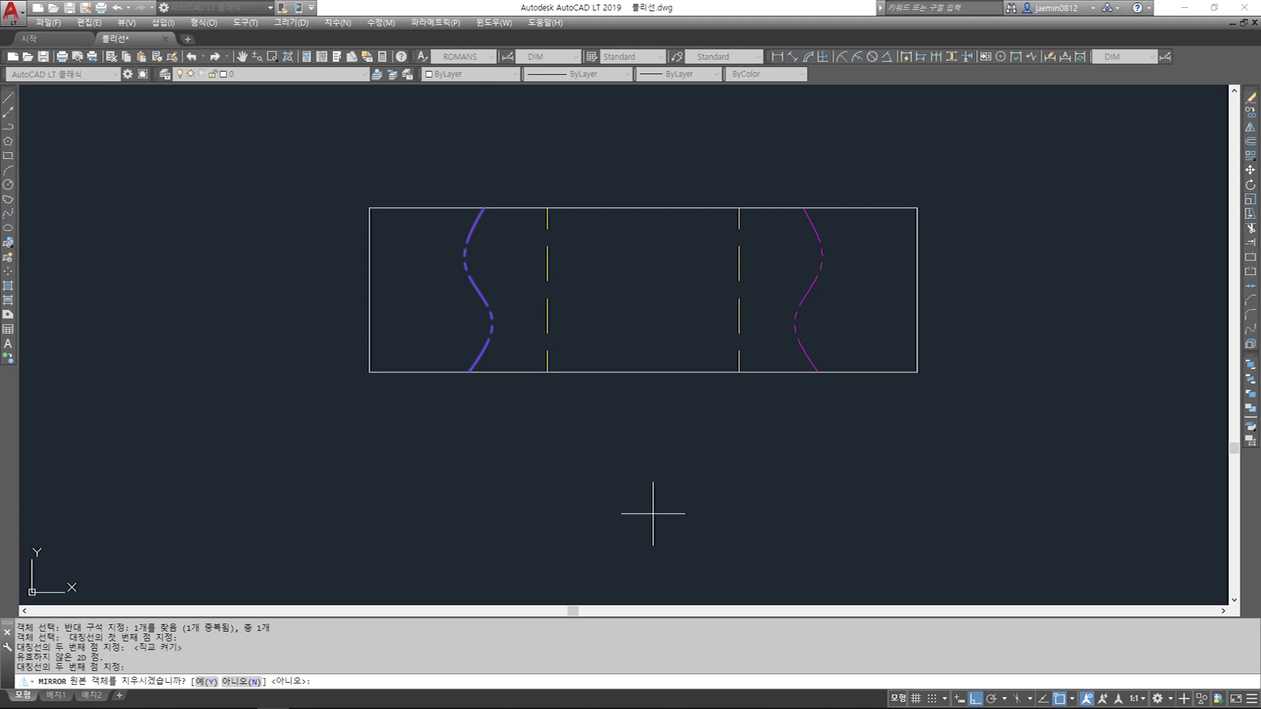
pyautogui.press('Return')
# - Put the two vertical hole lines in the flat rectangle on layer 0, and deselect them
pyautogui.moveTo(604, 450); pyautogui.dragTo(572, 504, button='middle')
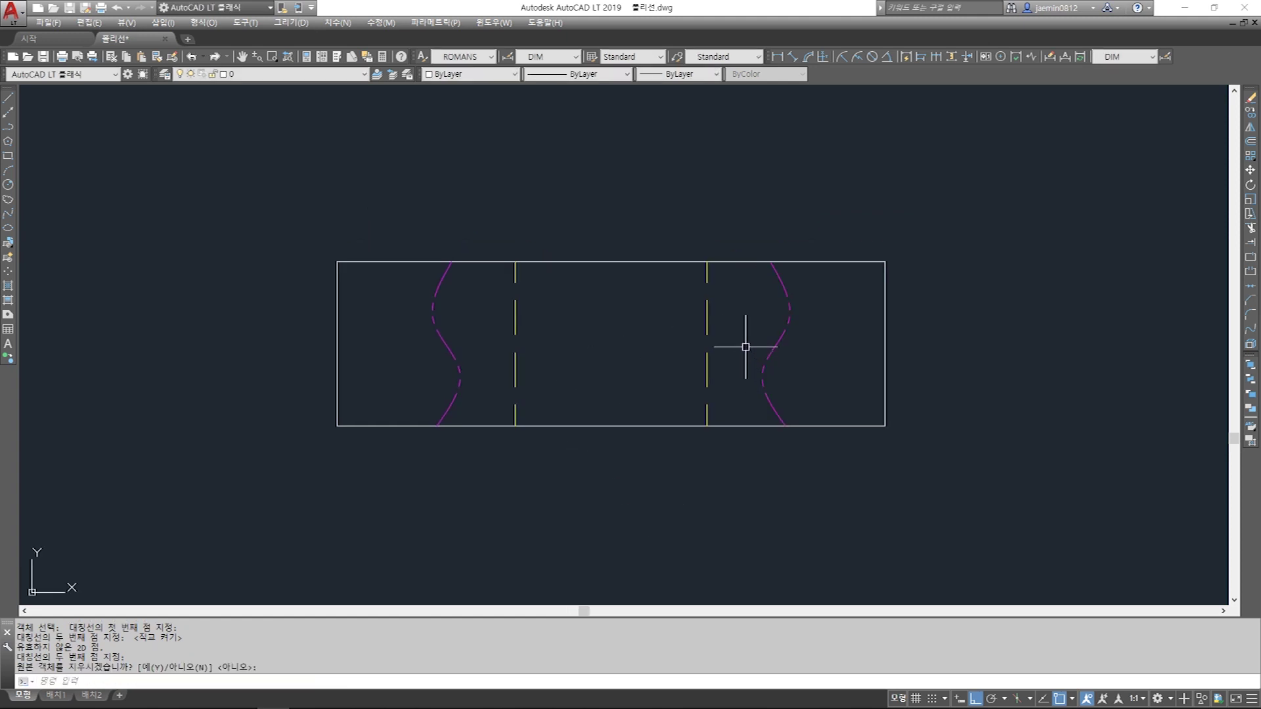
pyautogui.click(736, 320)
pyautogui.click(509, 338)
pyautogui.click(302, 73)
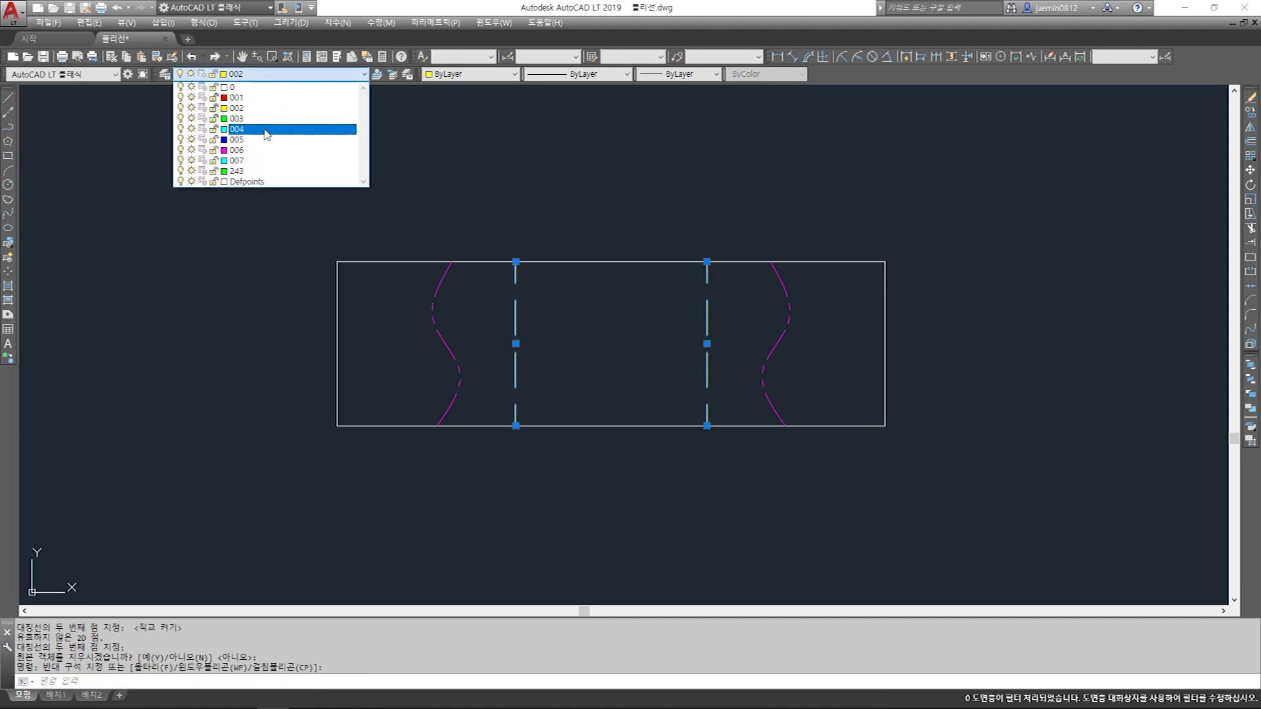
pyautogui.click(252, 90)
pyautogui.press('Escape')
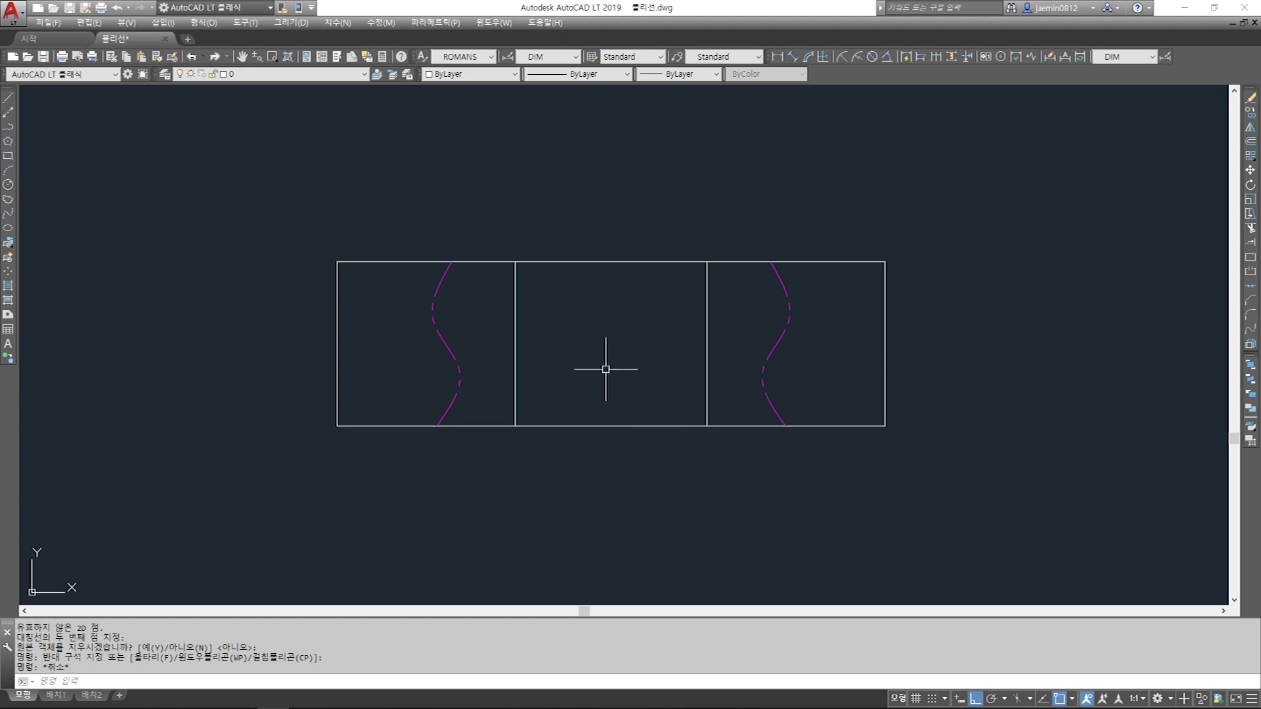
# - Start a hatch and choose the predefined ANSI31 pattern for it
pyautogui.write('h')
pyautogui.press('Return')
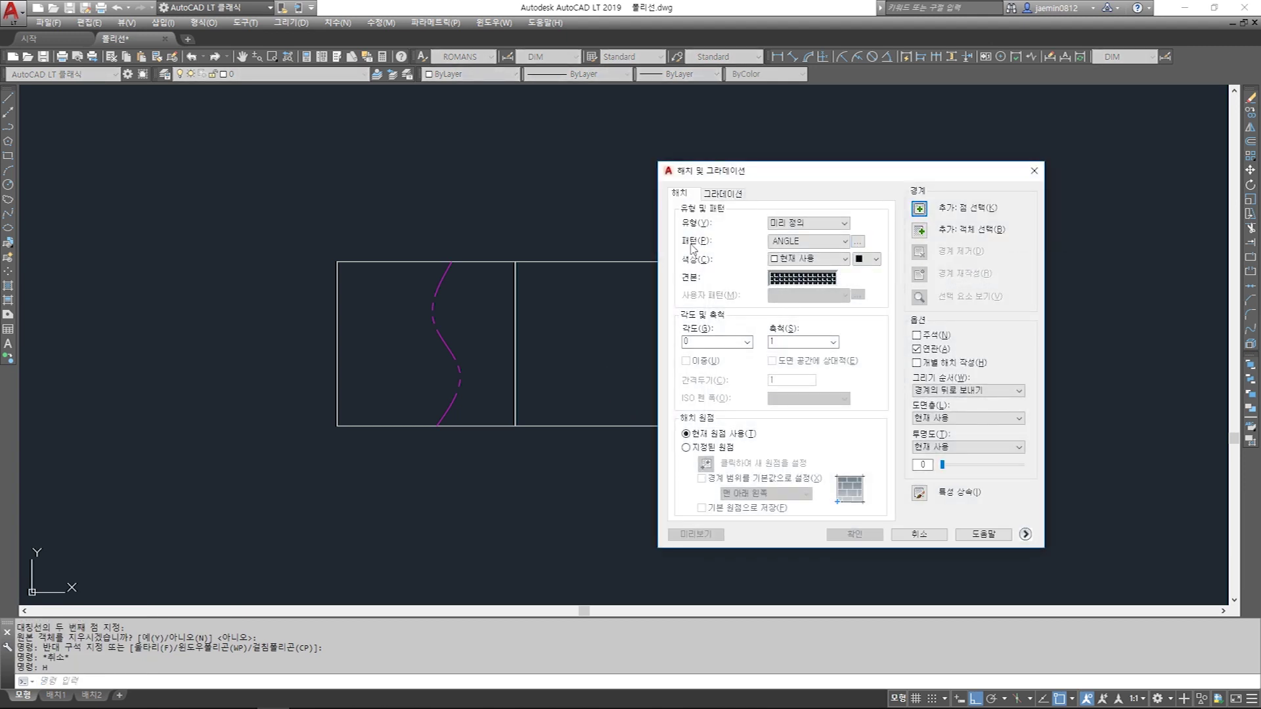
pyautogui.click(858, 242)
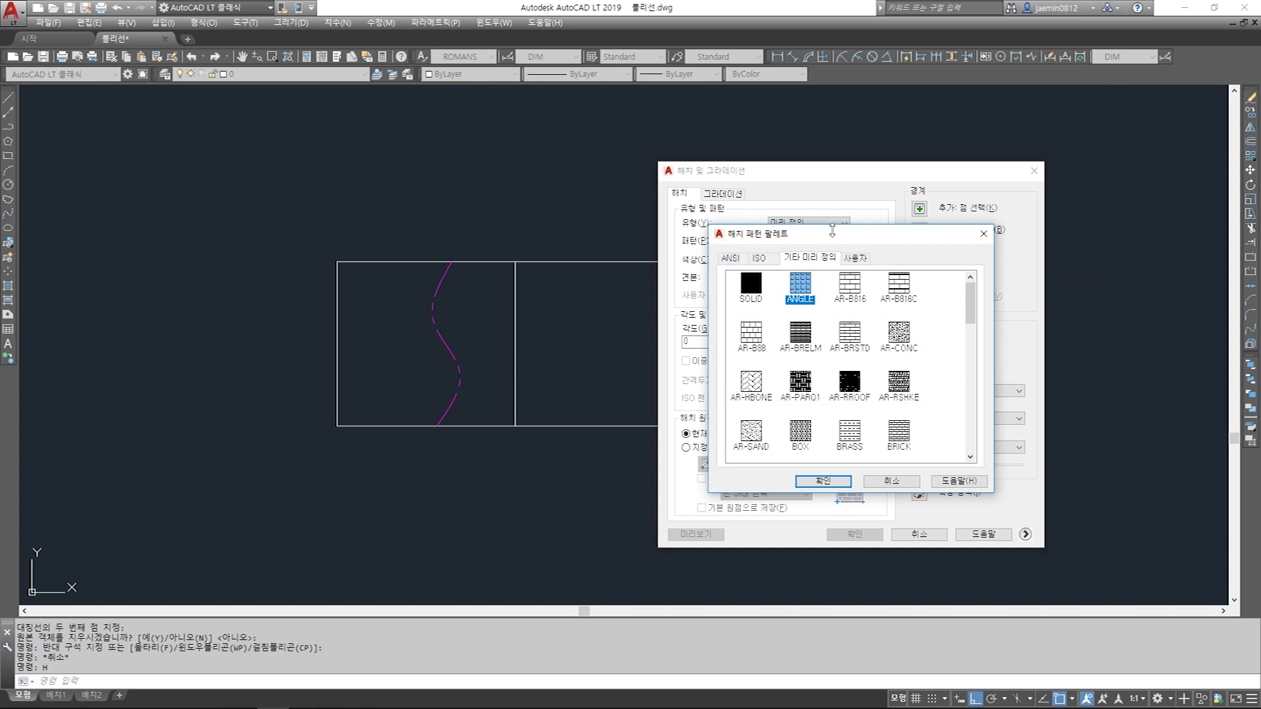
pyautogui.click(983, 234)
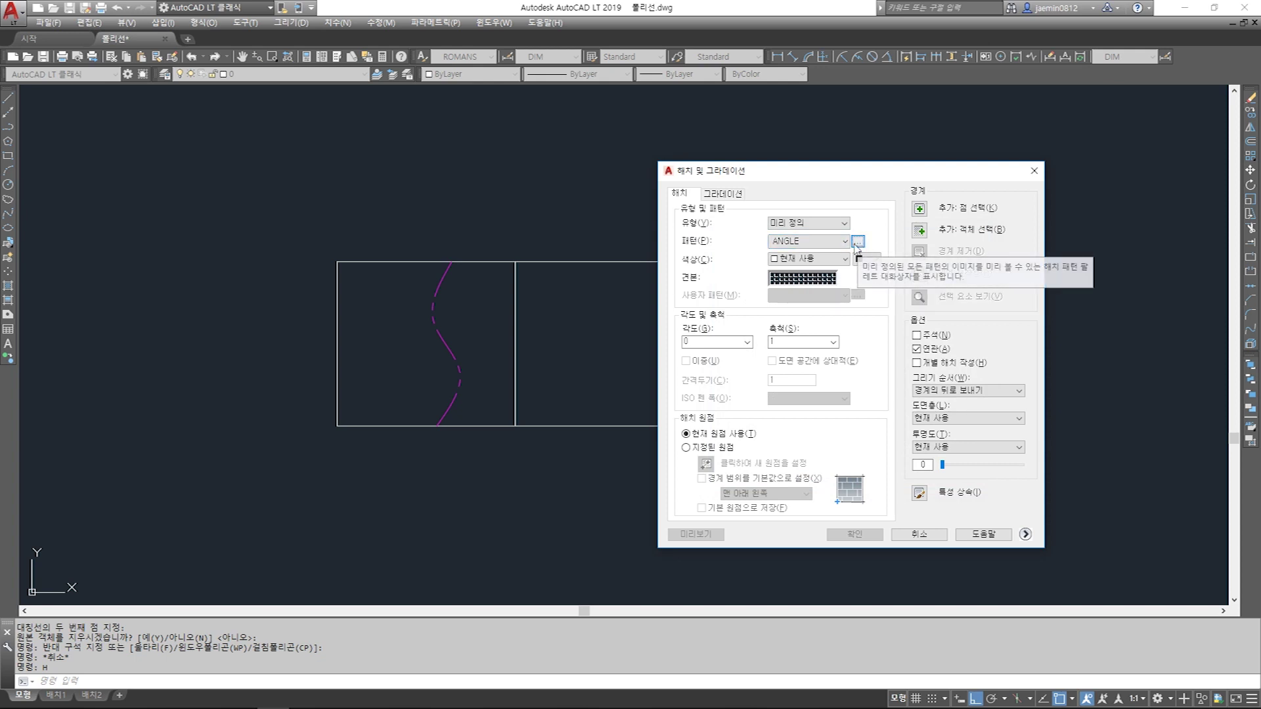
pyautogui.click(859, 242)
pyautogui.moveTo(761, 248); pyautogui.dragTo(707, 250)
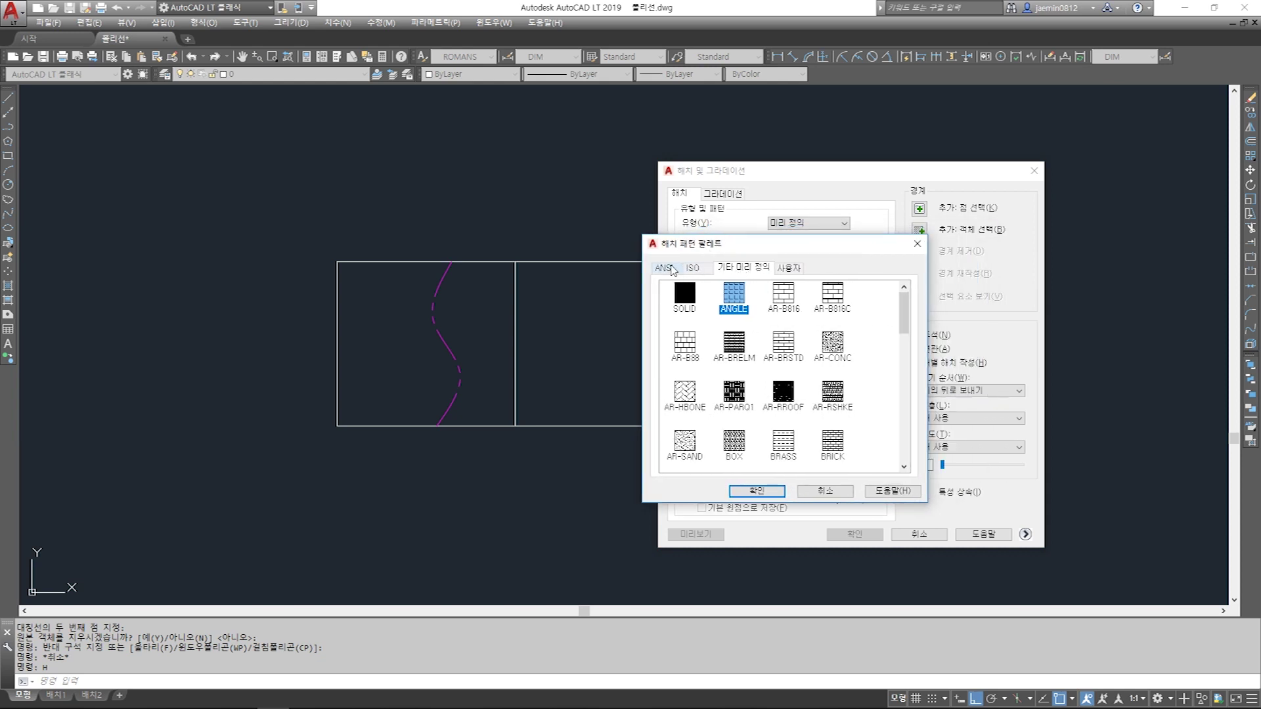
pyautogui.click(665, 268)
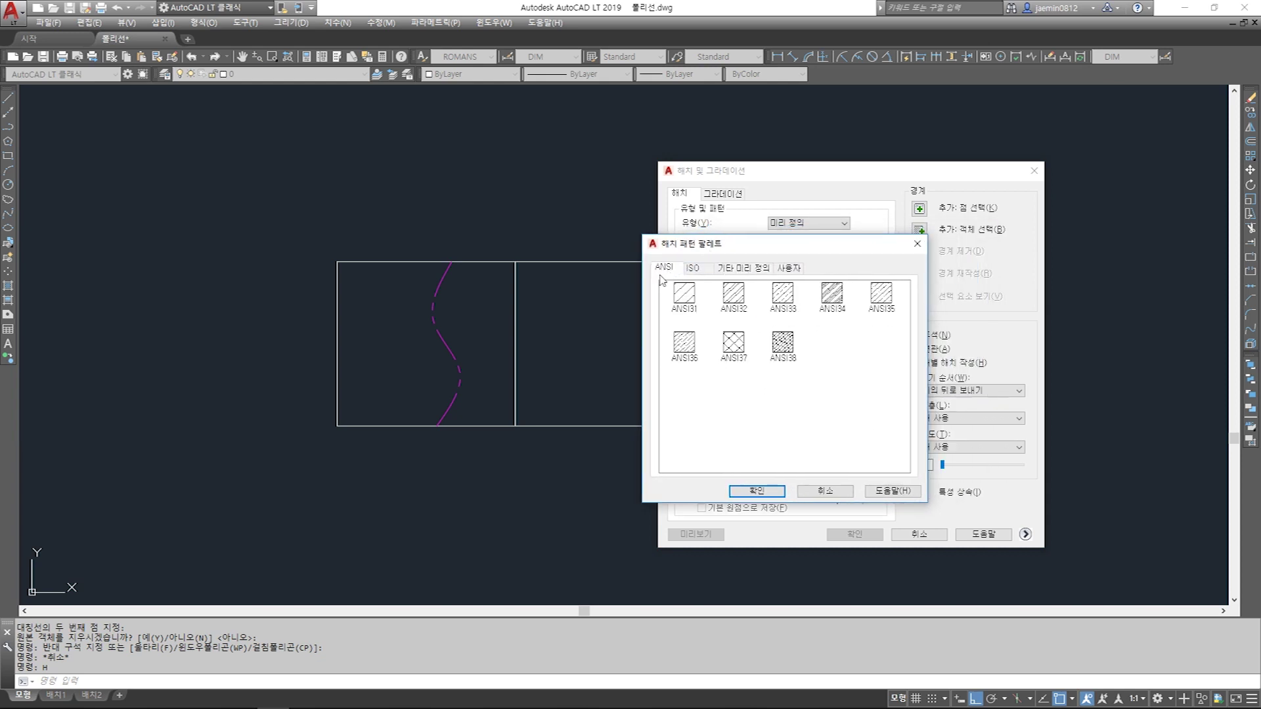
pyautogui.click(683, 300)
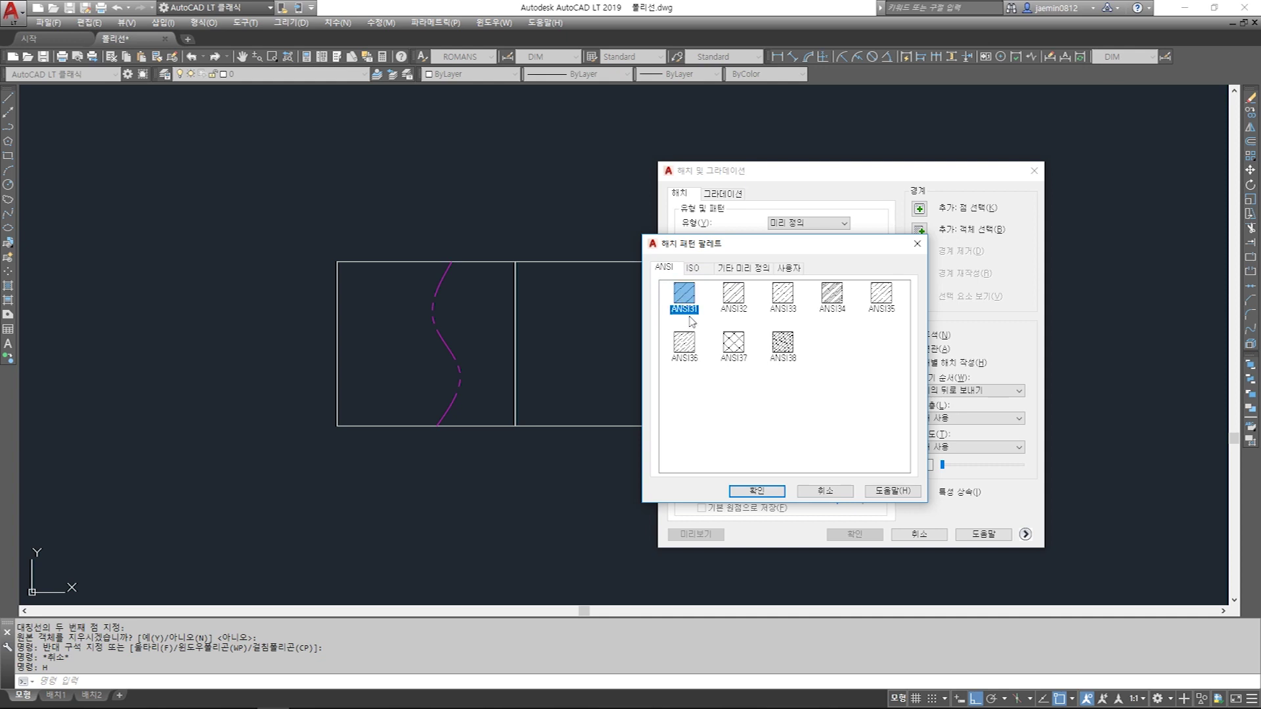
pyautogui.click(757, 491)
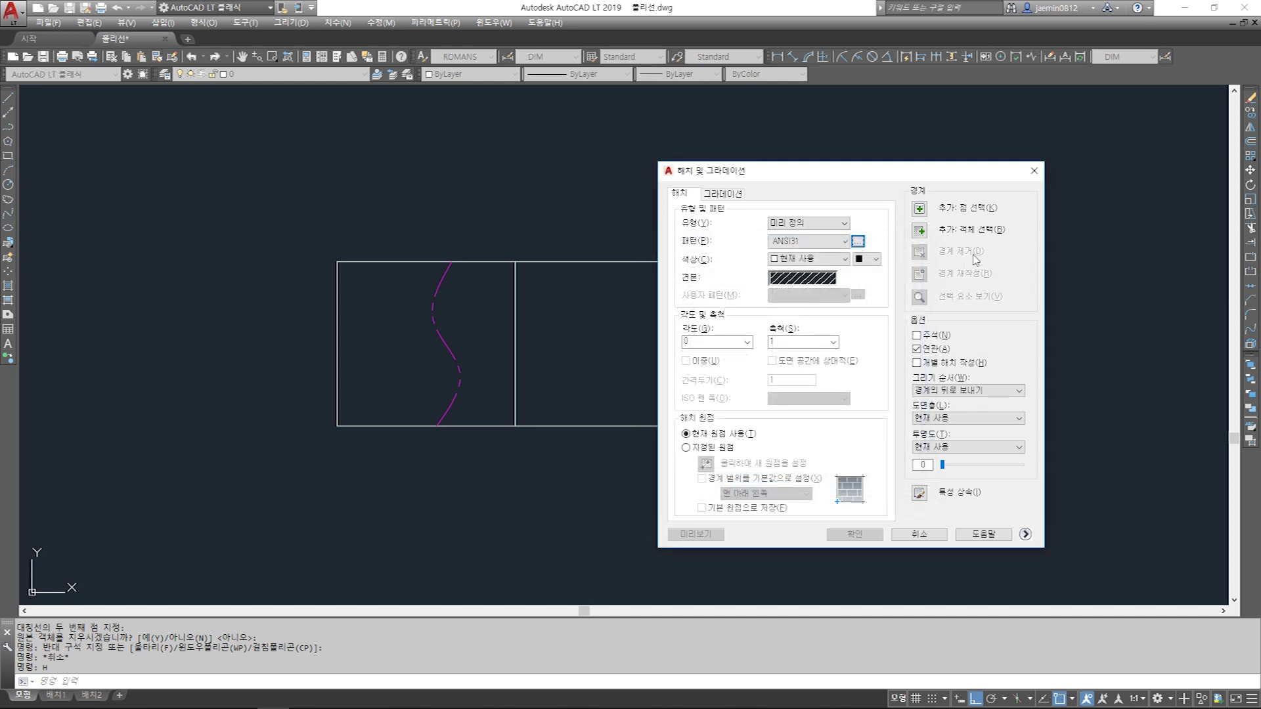
# - Hatch the two regions of the flat rectangle between each wavy break line and its neighbouring hole line
pyautogui.click(918, 208)
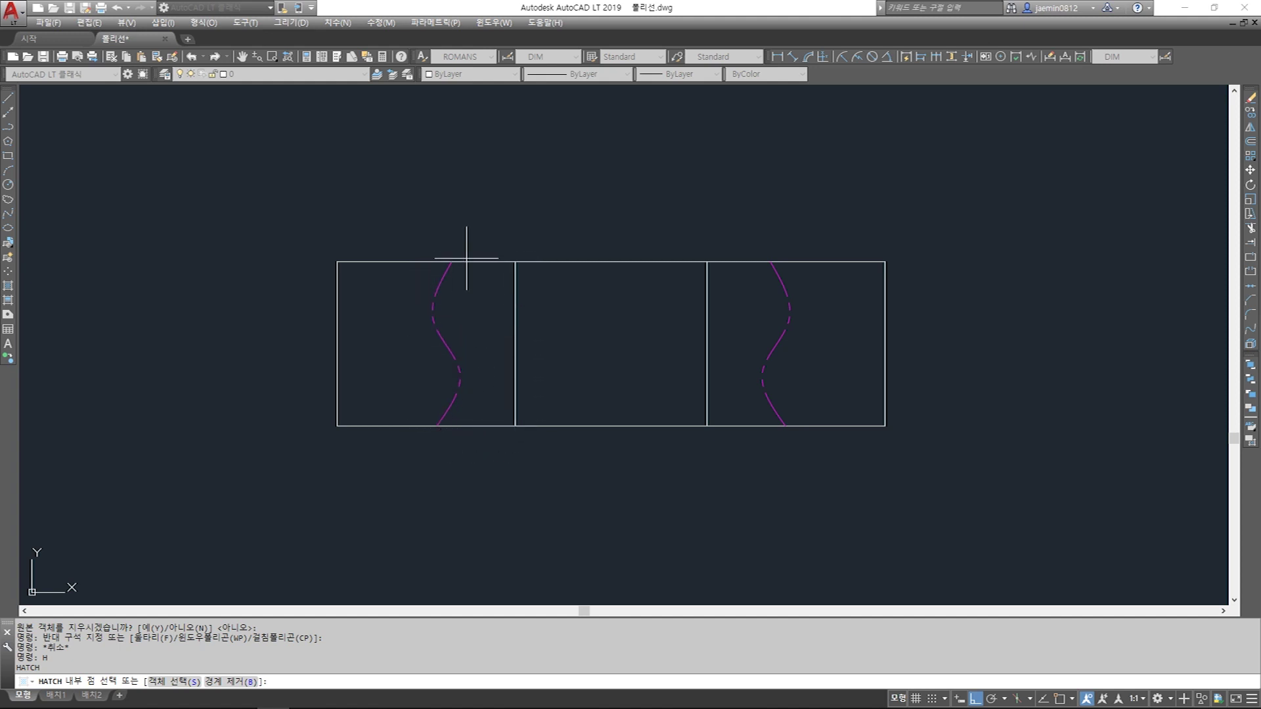
pyautogui.click(481, 314)
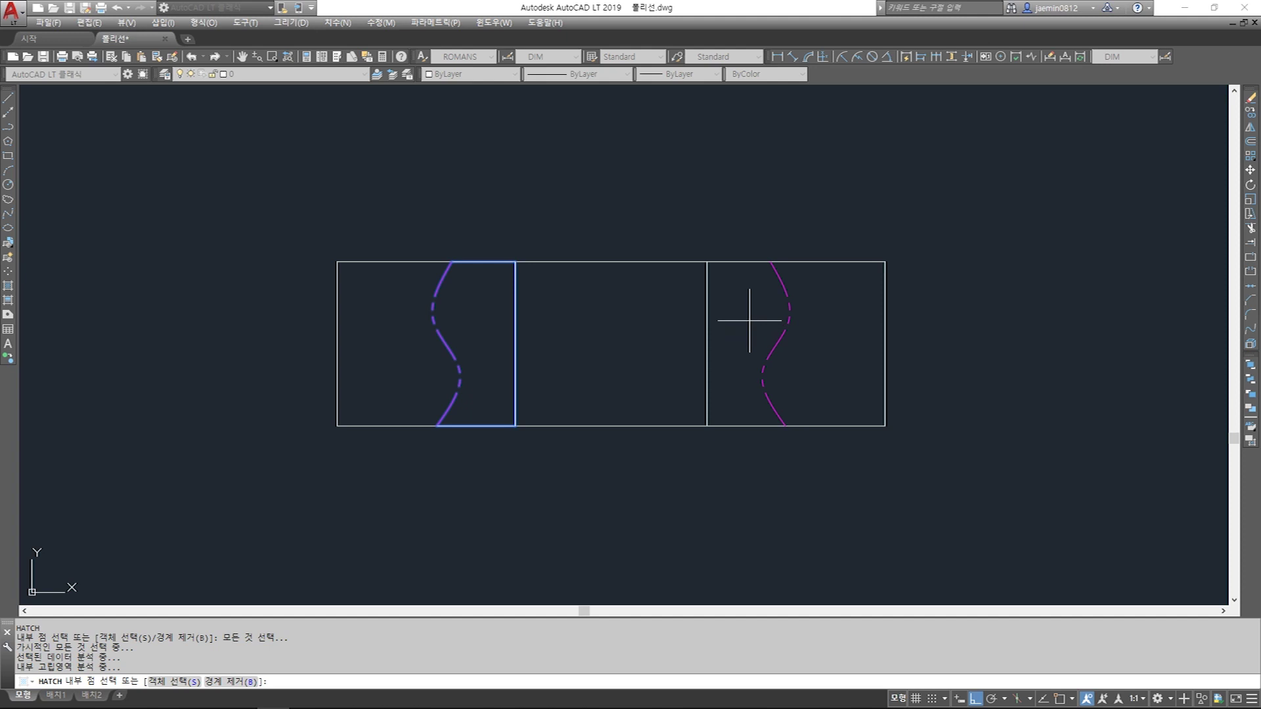
pyautogui.click(749, 321)
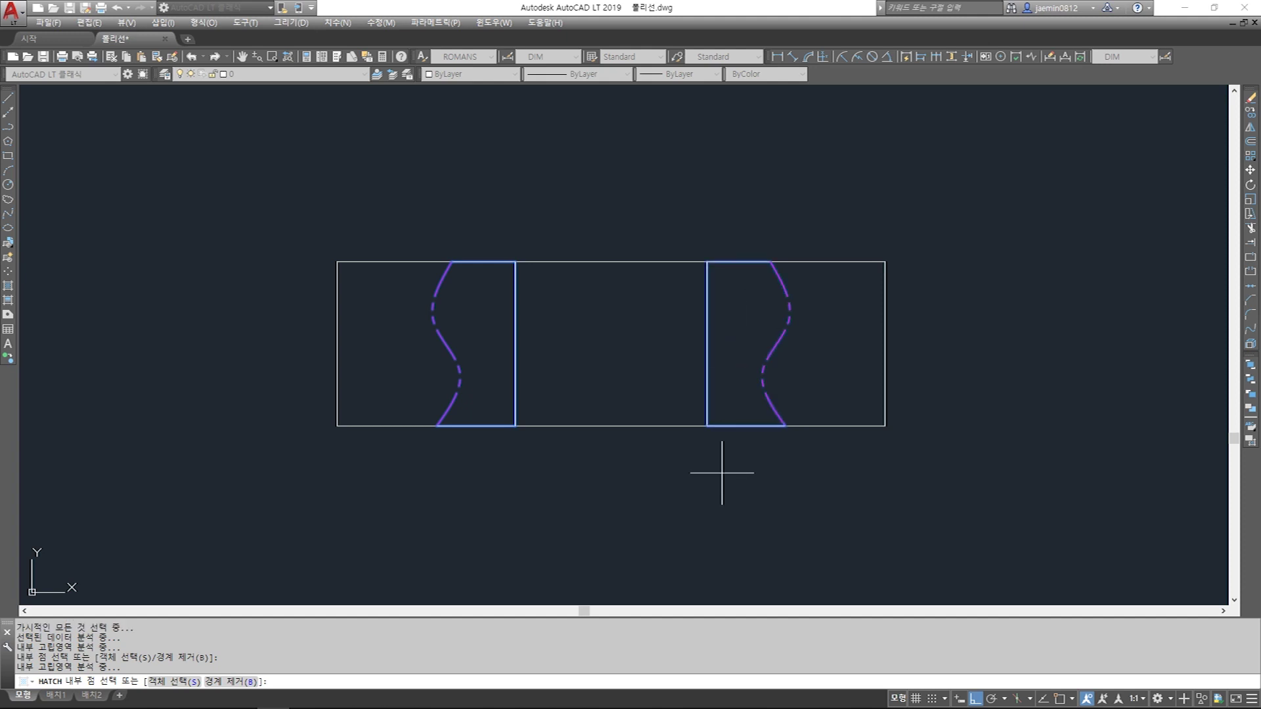
pyautogui.press('Return')
pyautogui.click(854, 534)
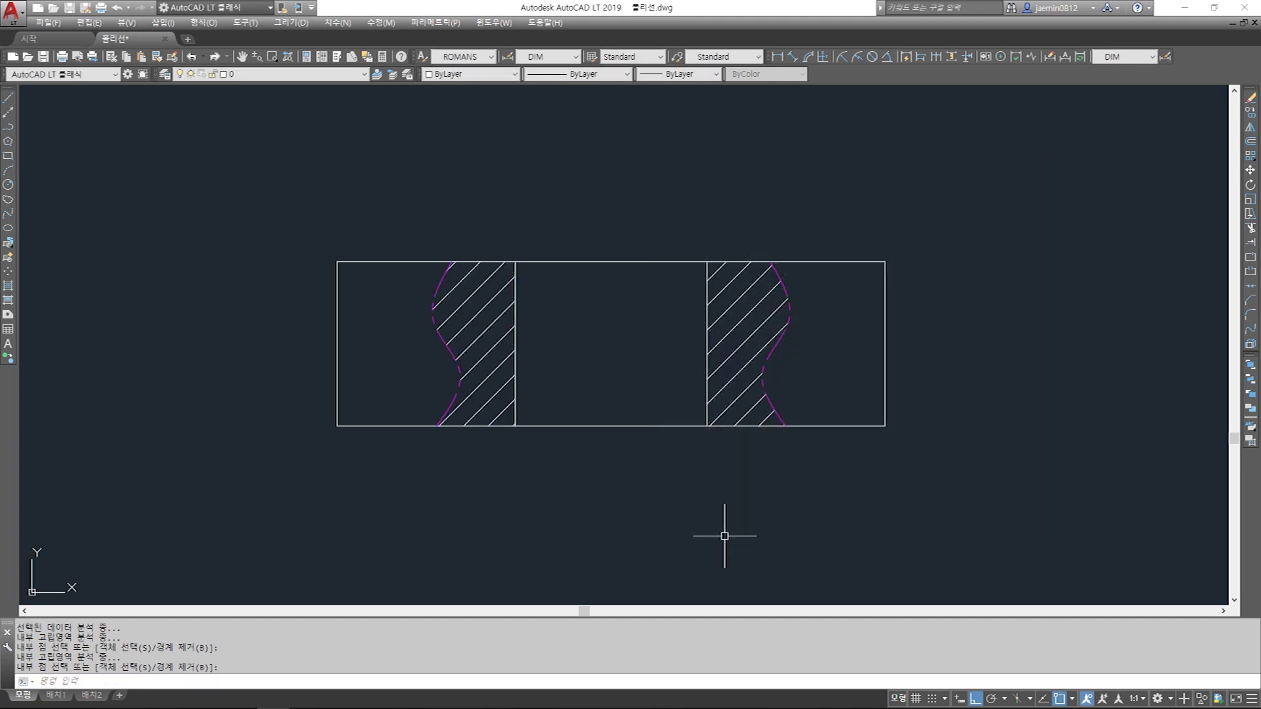
# - Put the section hatch on layer 004, and deselect it
pyautogui.click(485, 328)
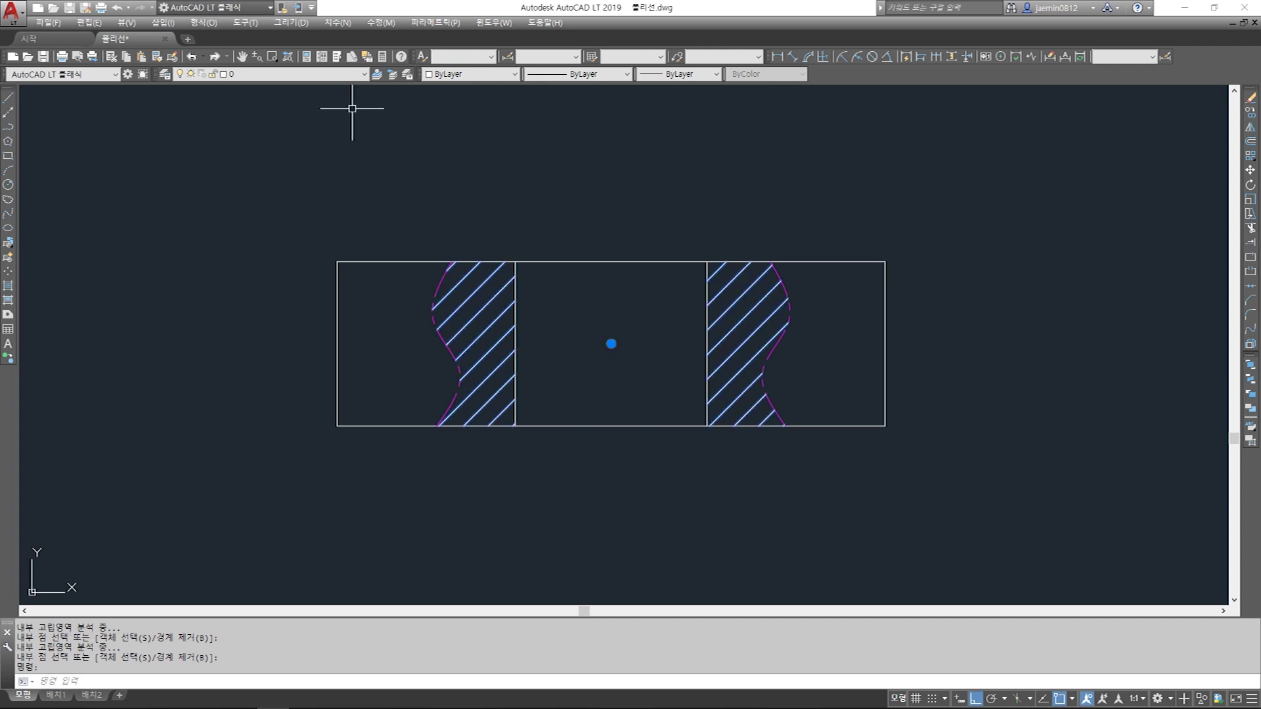
pyautogui.click(336, 74)
pyautogui.click(291, 130)
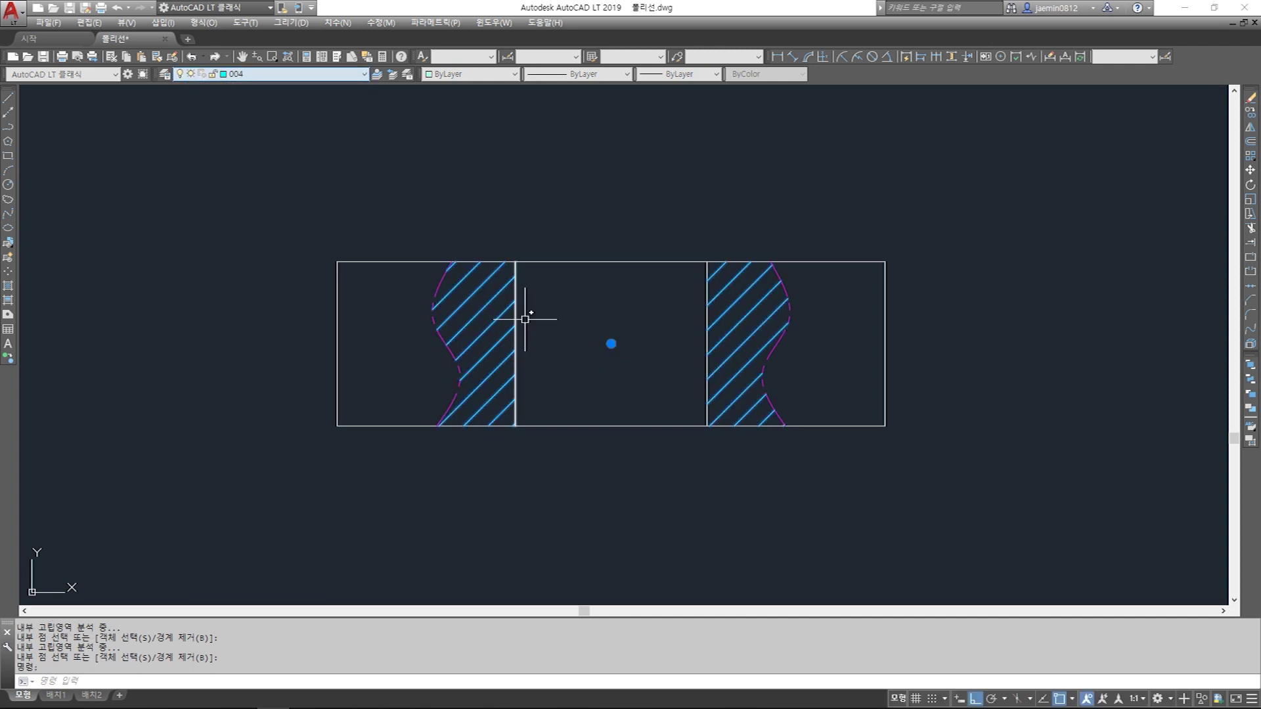
pyautogui.press('Escape')
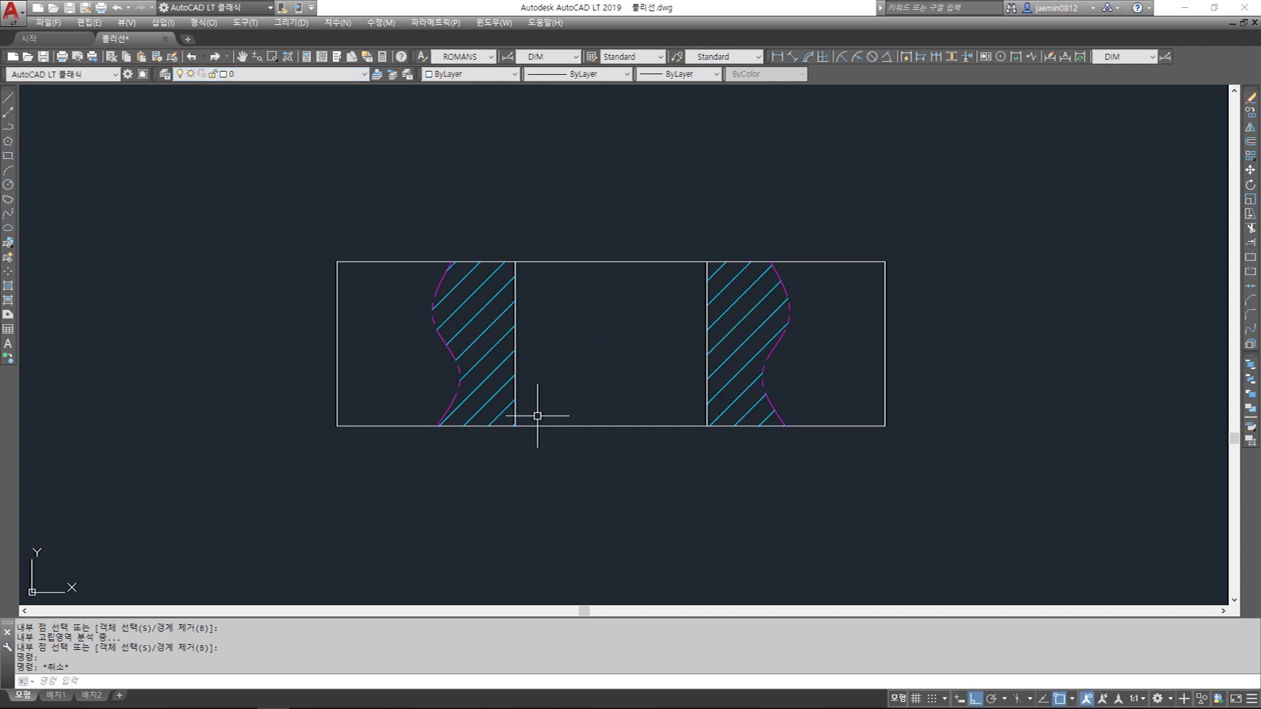
# - Move the square with its circle and the hatched side view together straight down, farther from the green text lines
pyautogui.scroll(-2, 602, 492)
pyautogui.moveTo(605, 501); pyautogui.dragTo(618, 472, button='middle')
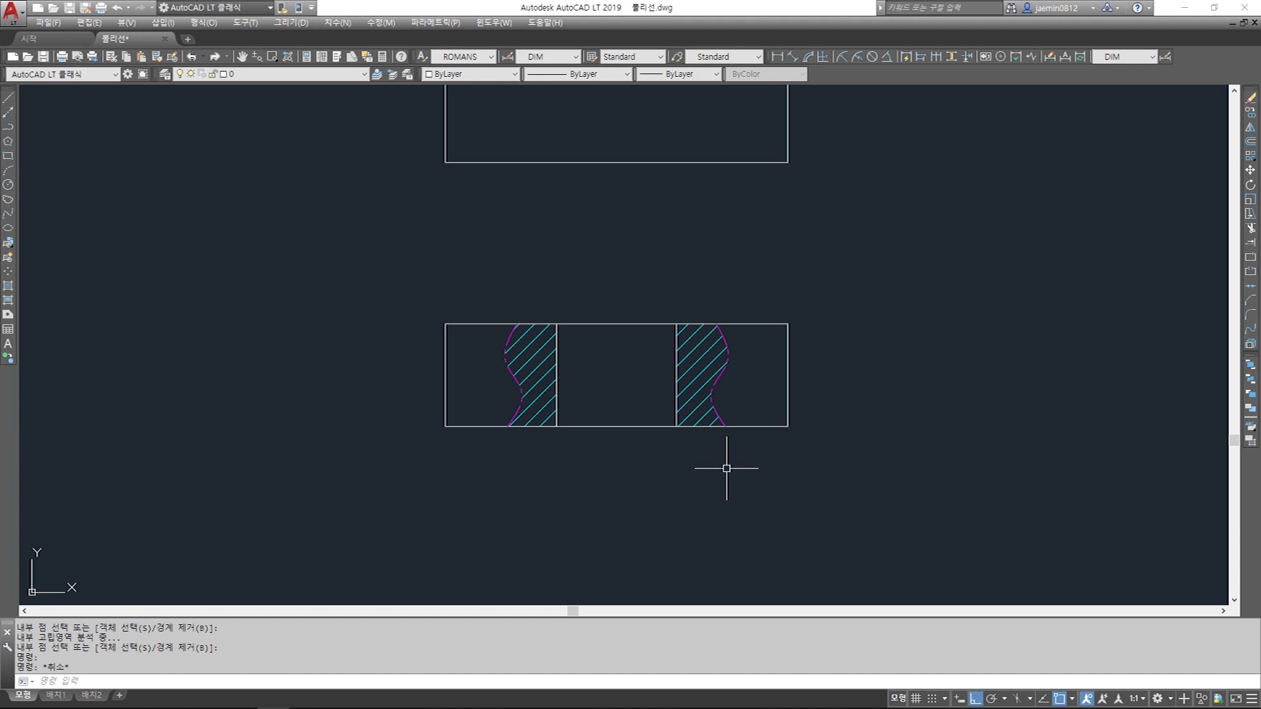
pyautogui.scroll(-4, 726, 468)
pyautogui.moveTo(709, 466)
pyautogui.mouseDown(button='middle')
pyautogui.moveTo(650, 436)
pyautogui.moveTo(602, 465)
pyautogui.mouseUp(button='middle')
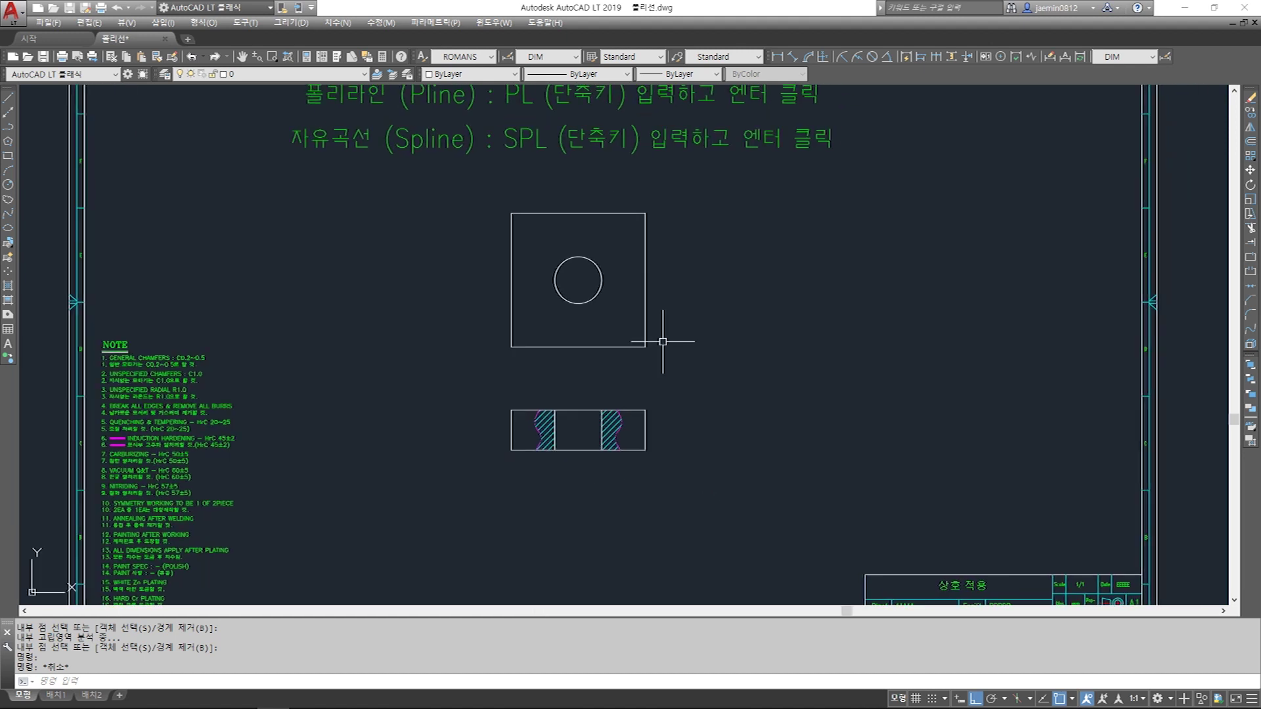
pyautogui.moveTo(661, 341); pyautogui.dragTo(664, 366, button='middle')
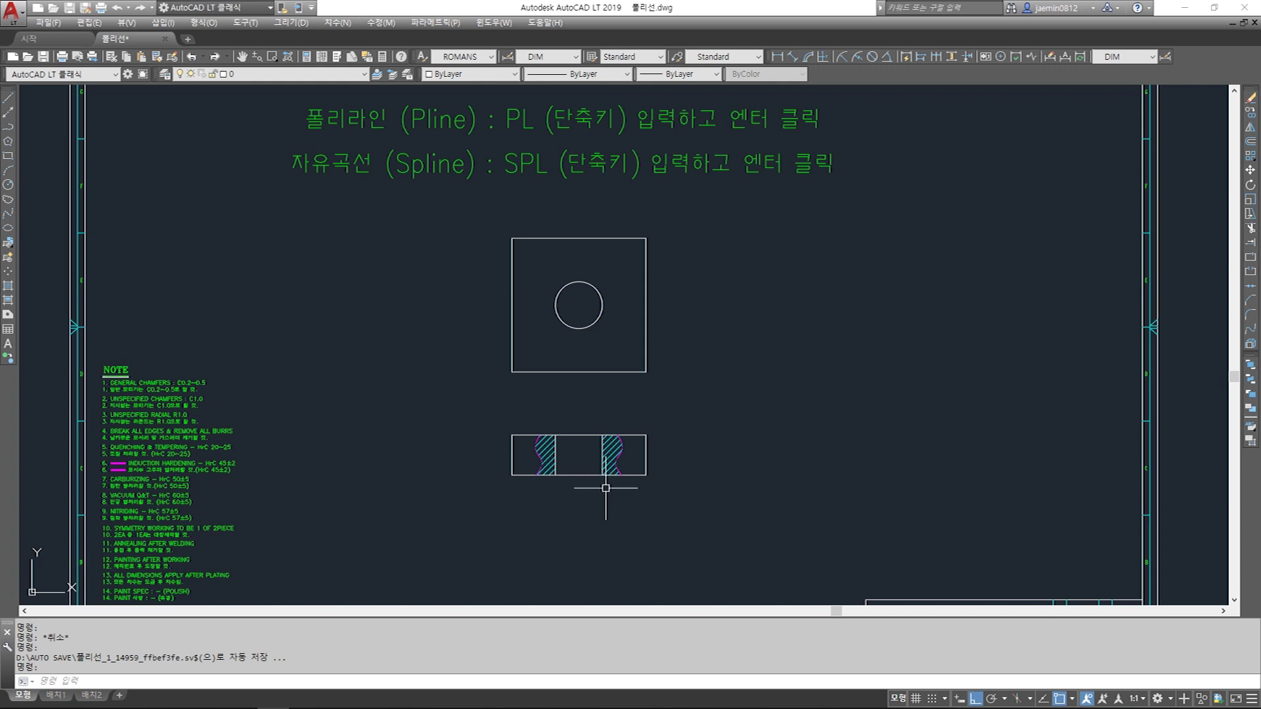
pyautogui.write('m')
pyautogui.press('Return')
pyautogui.click(480, 196)
pyautogui.click(673, 504)
pyautogui.press('Return')
pyautogui.click(716, 370)
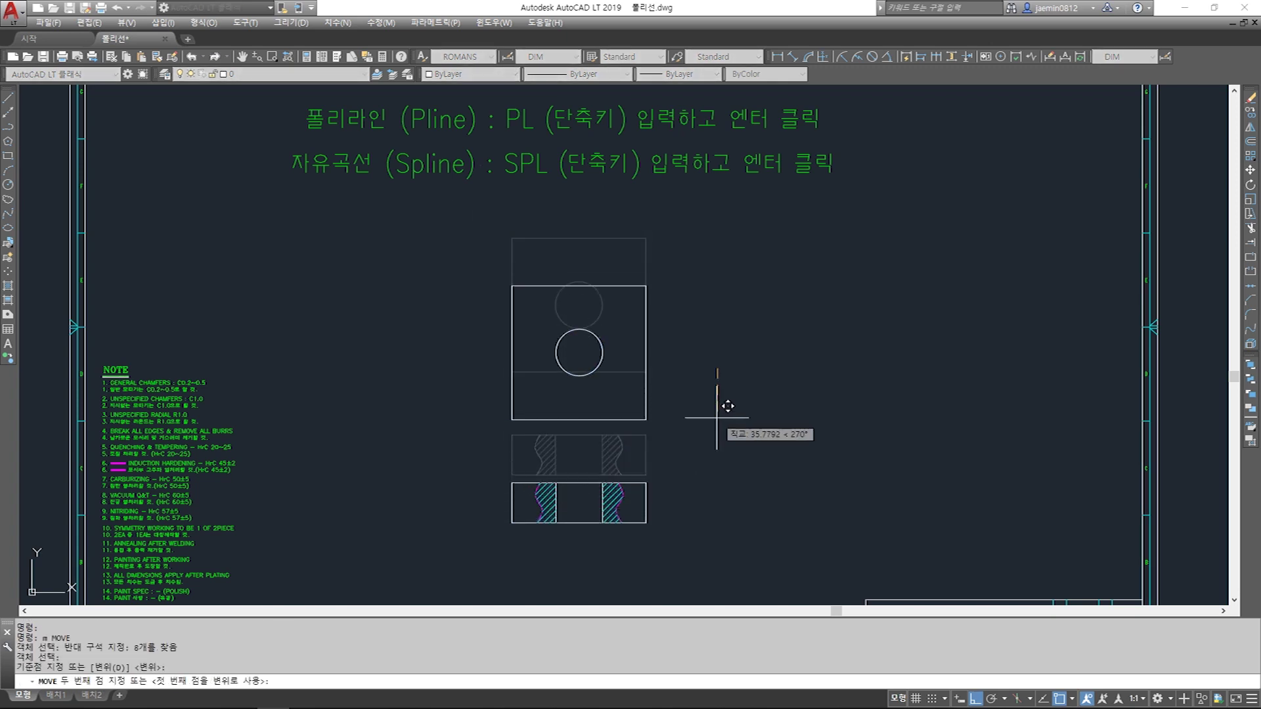
pyautogui.click(716, 428)
# - Copy the green Spline text line straight down to form a third text line above the square
pyautogui.moveTo(648, 280); pyautogui.dragTo(656, 324, button='middle')
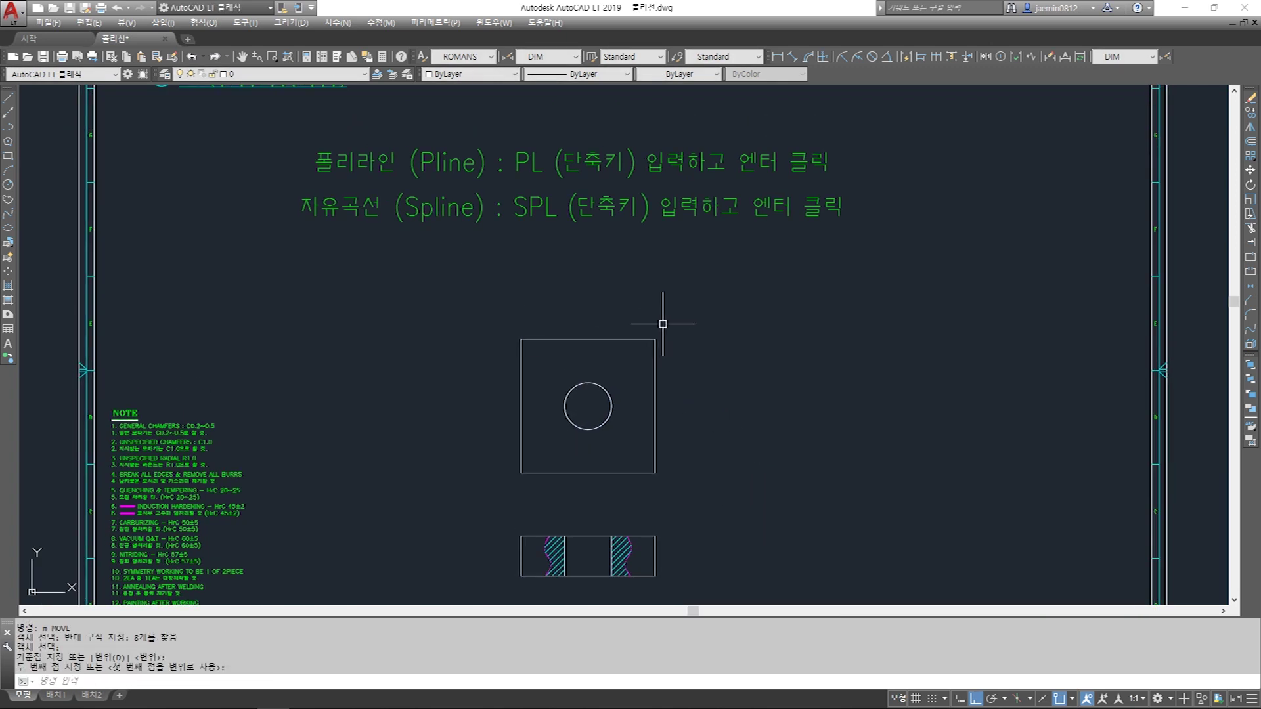
pyautogui.write('cc')
pyautogui.press('Return')
pyautogui.click(659, 261)
pyautogui.click(609, 206)
pyautogui.press('Return')
pyautogui.click(686, 255)
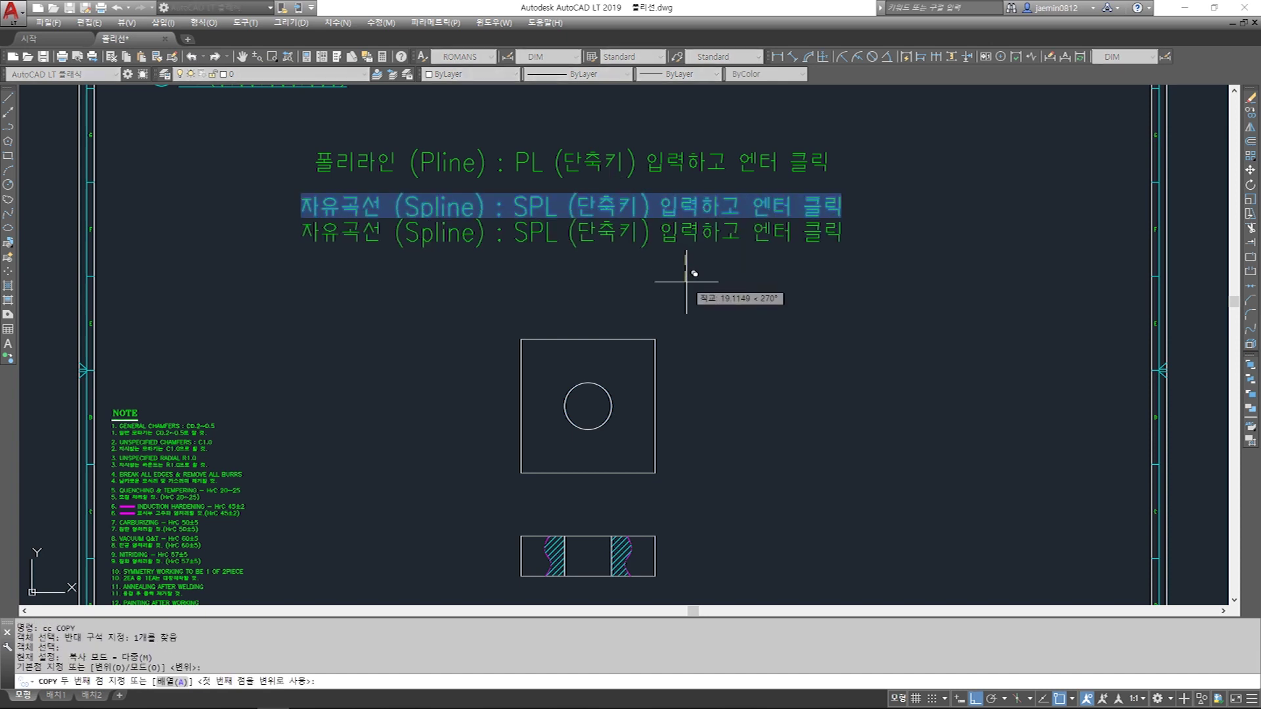
pyautogui.click(676, 297)
pyautogui.press('Escape')
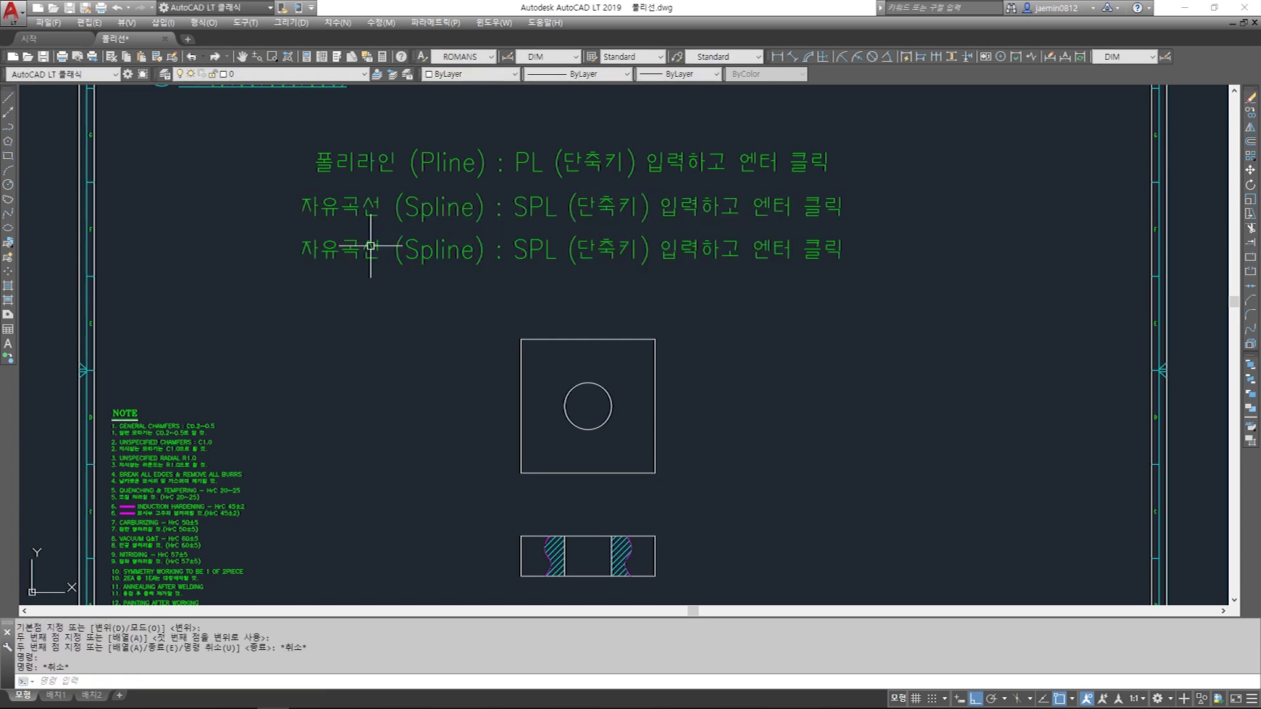
# - Change the copied text line to read "무한대선 (Xline) : XL (단축키) 입력하고 엔터 클릭"
pyautogui.doubleClick(371, 246)
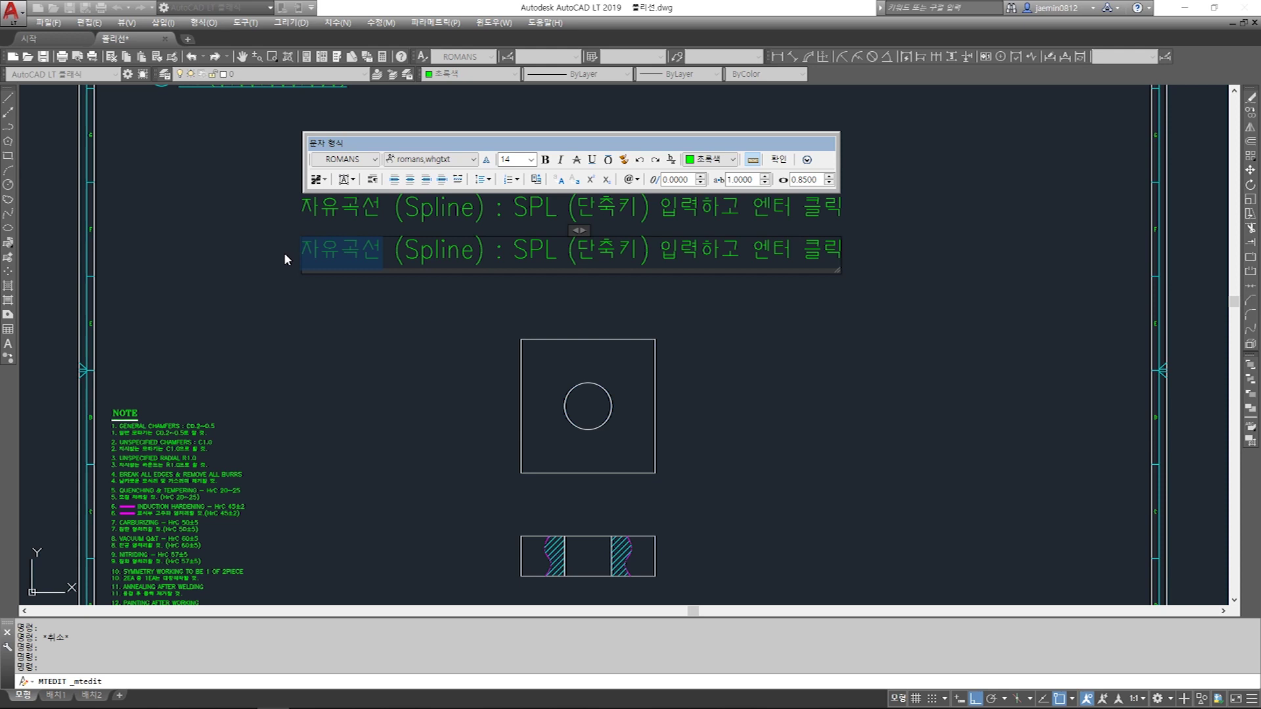
pyautogui.write('무한대선')
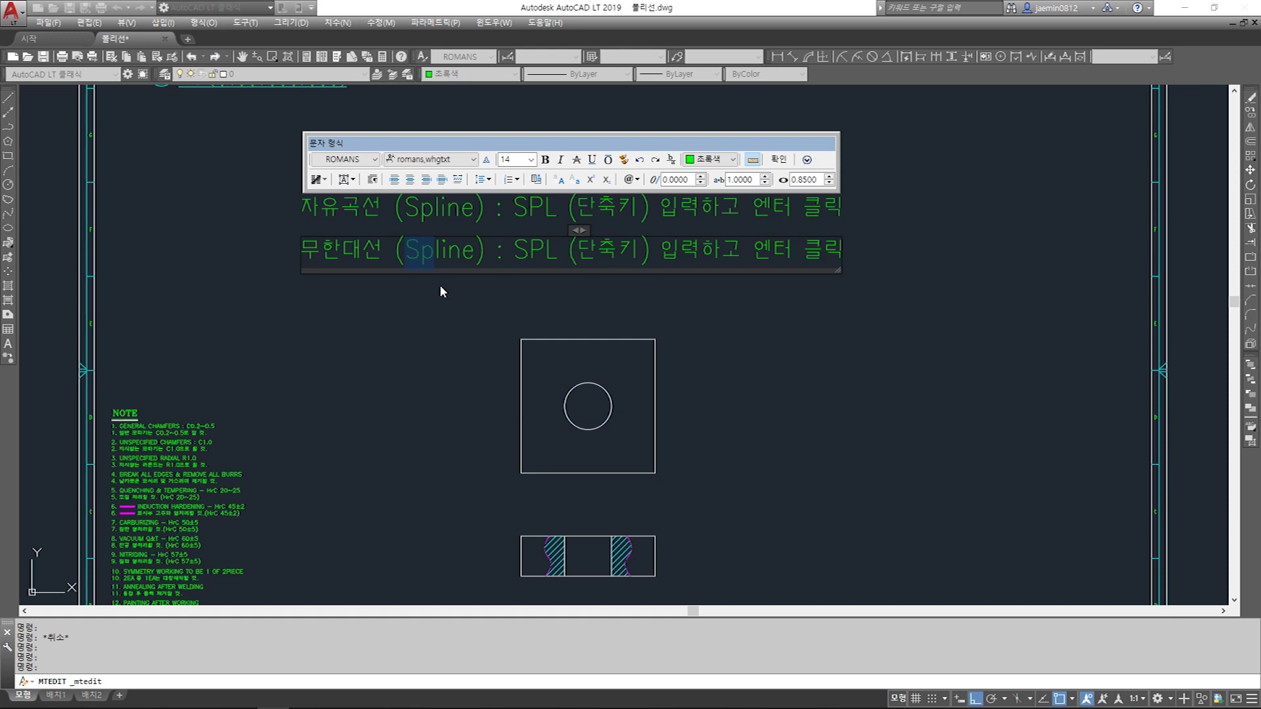
pyautogui.write('X')
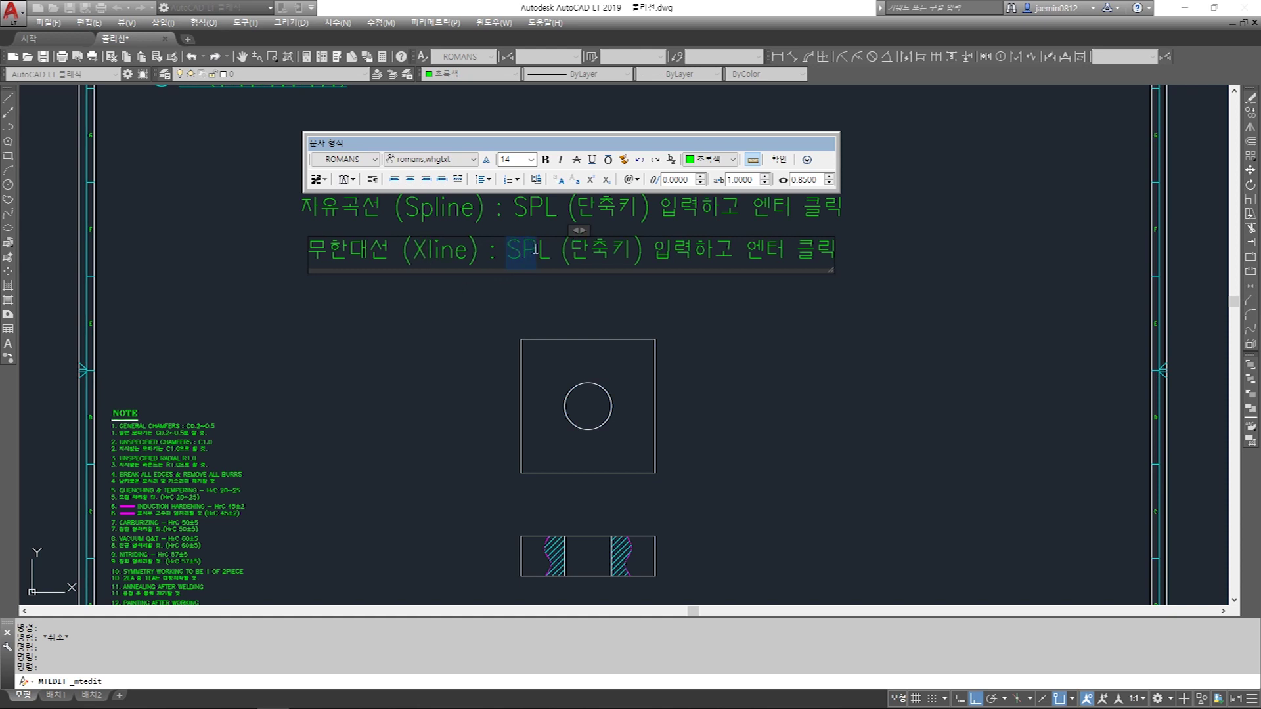
pyautogui.write('X')
pyautogui.click(736, 331)
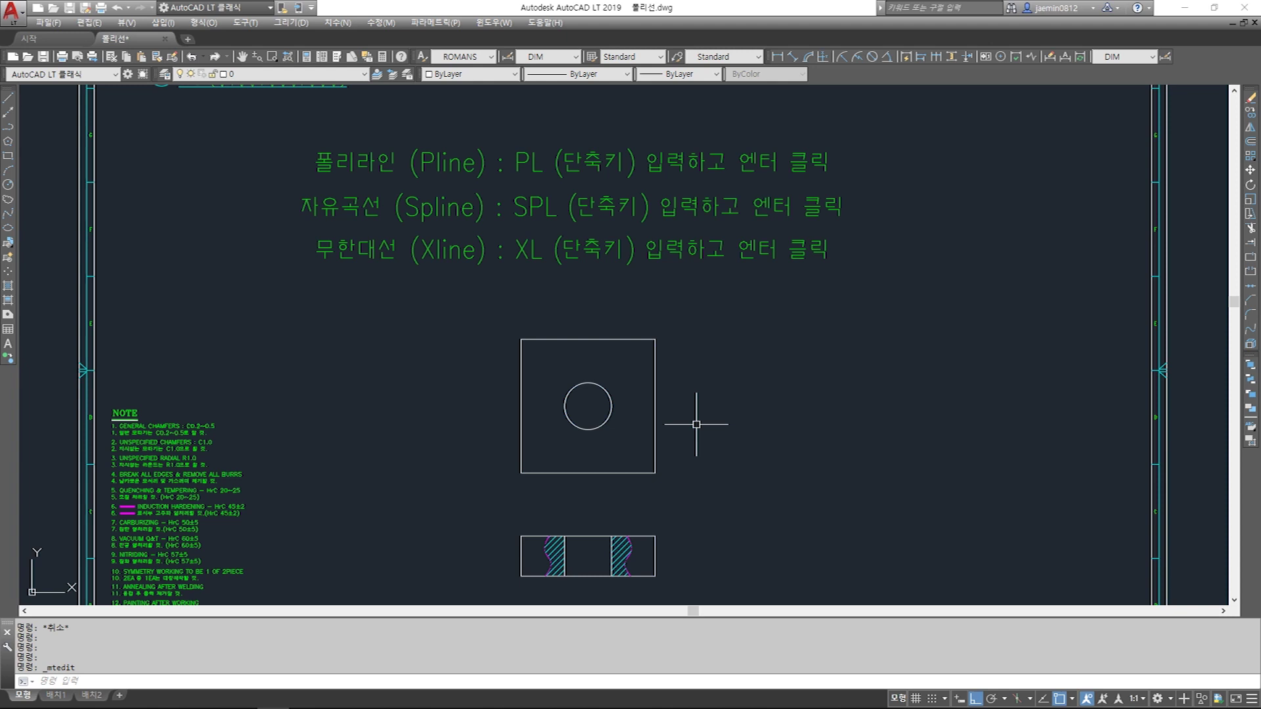
# - Draw a horizontal and a vertical construction line with Xline through one point to the right of the square
pyautogui.write('xL')
pyautogui.press('Return')
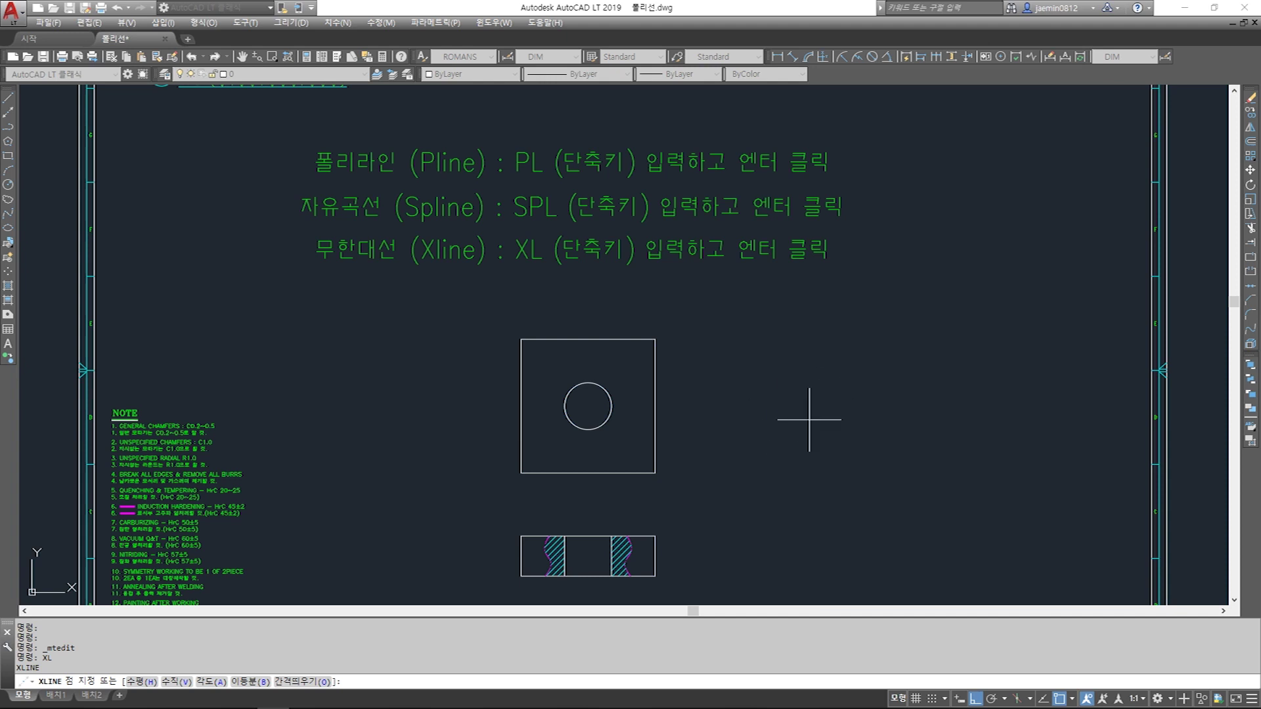
pyautogui.click(790, 409)
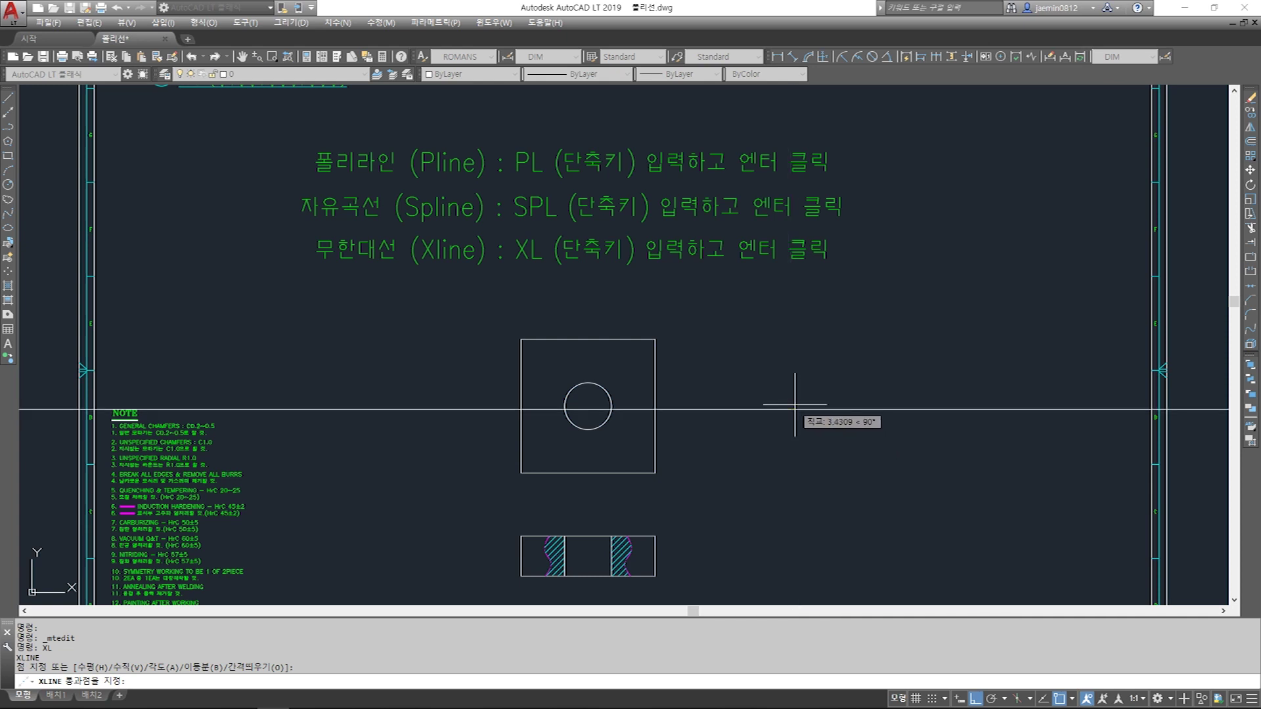
pyautogui.click(926, 430)
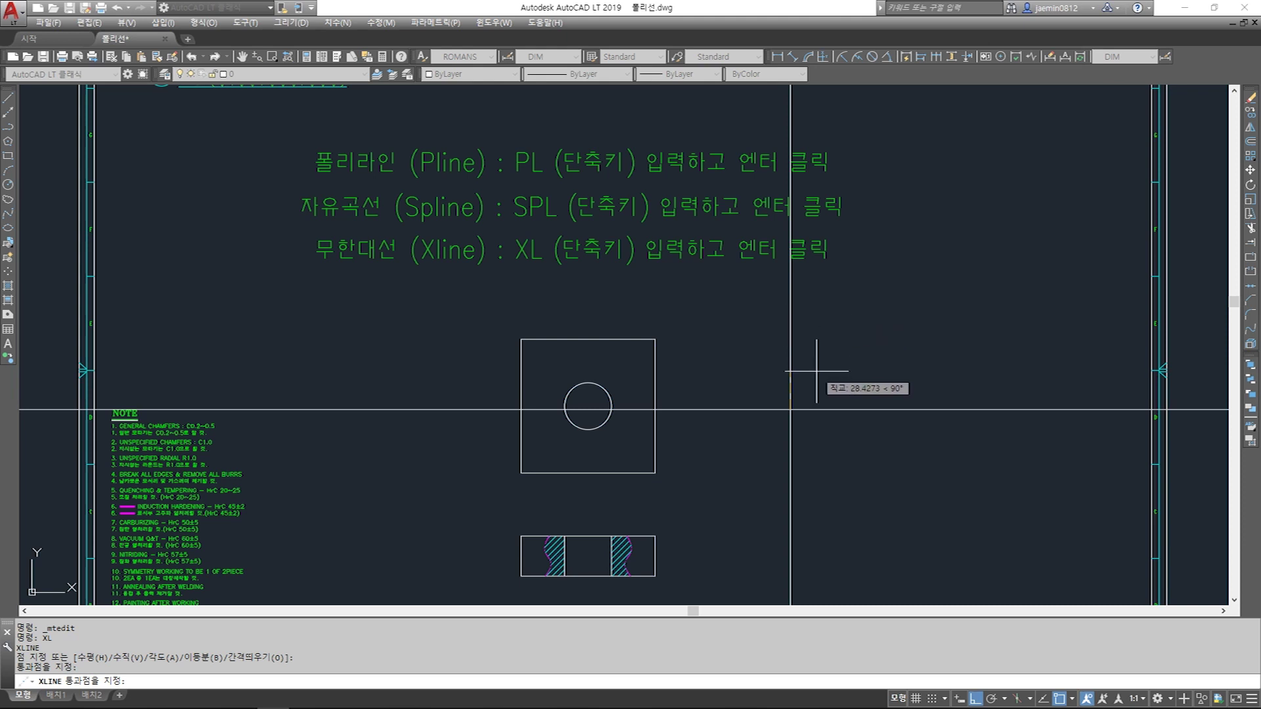
pyautogui.click(816, 313)
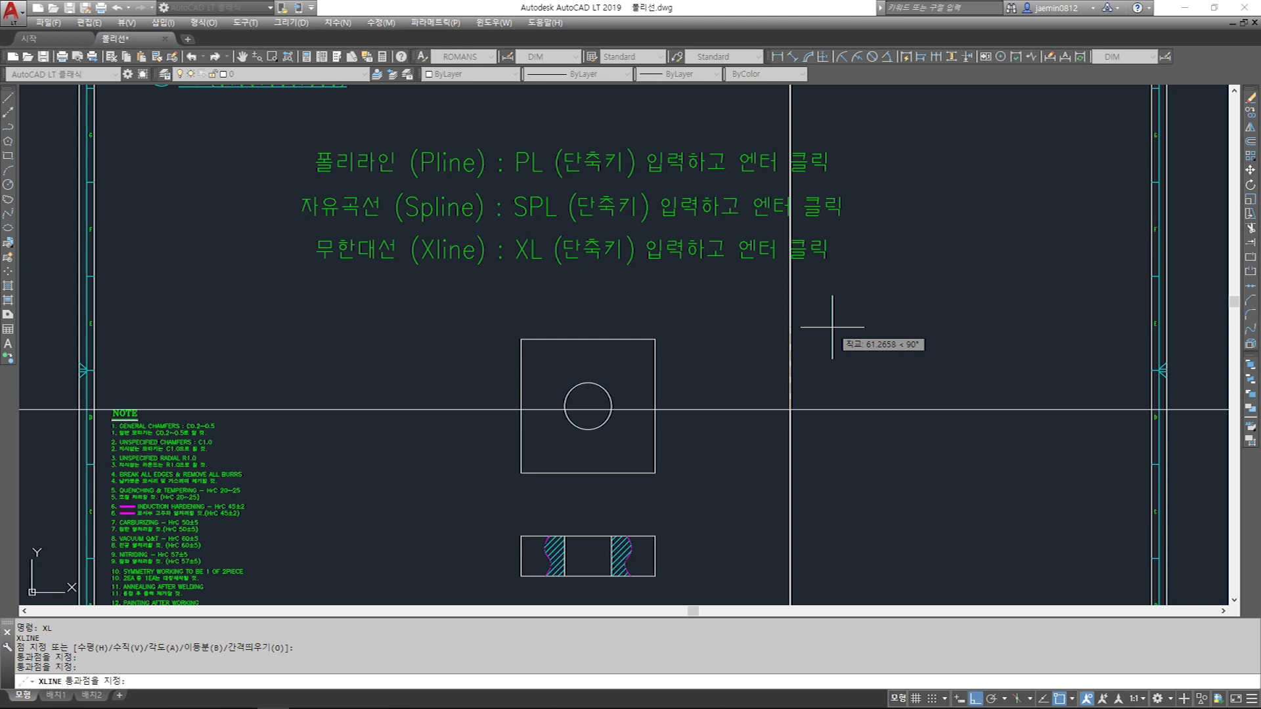
pyautogui.press('Return')
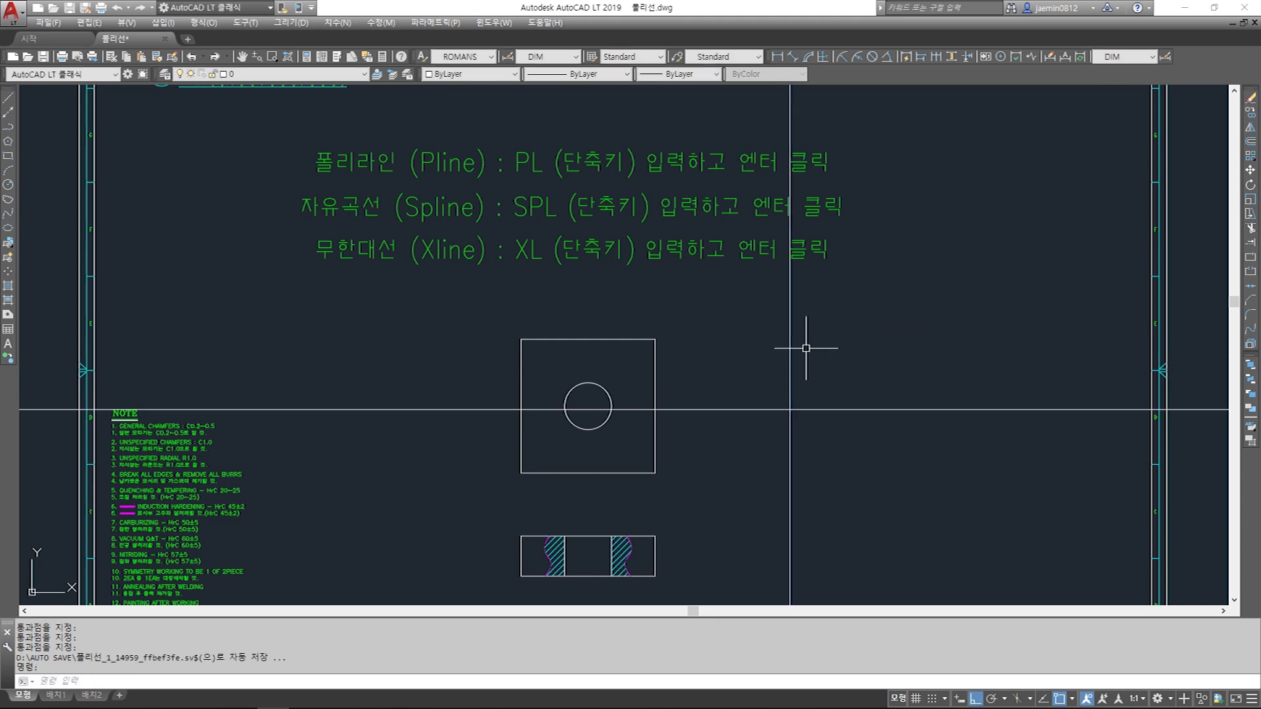
# - Examine how far the two construction lines extend beyond the drawing frame, selecting them for a look and deselecting them
pyautogui.scroll(-4, 732, 358)
pyautogui.scroll(-8, 732, 358)
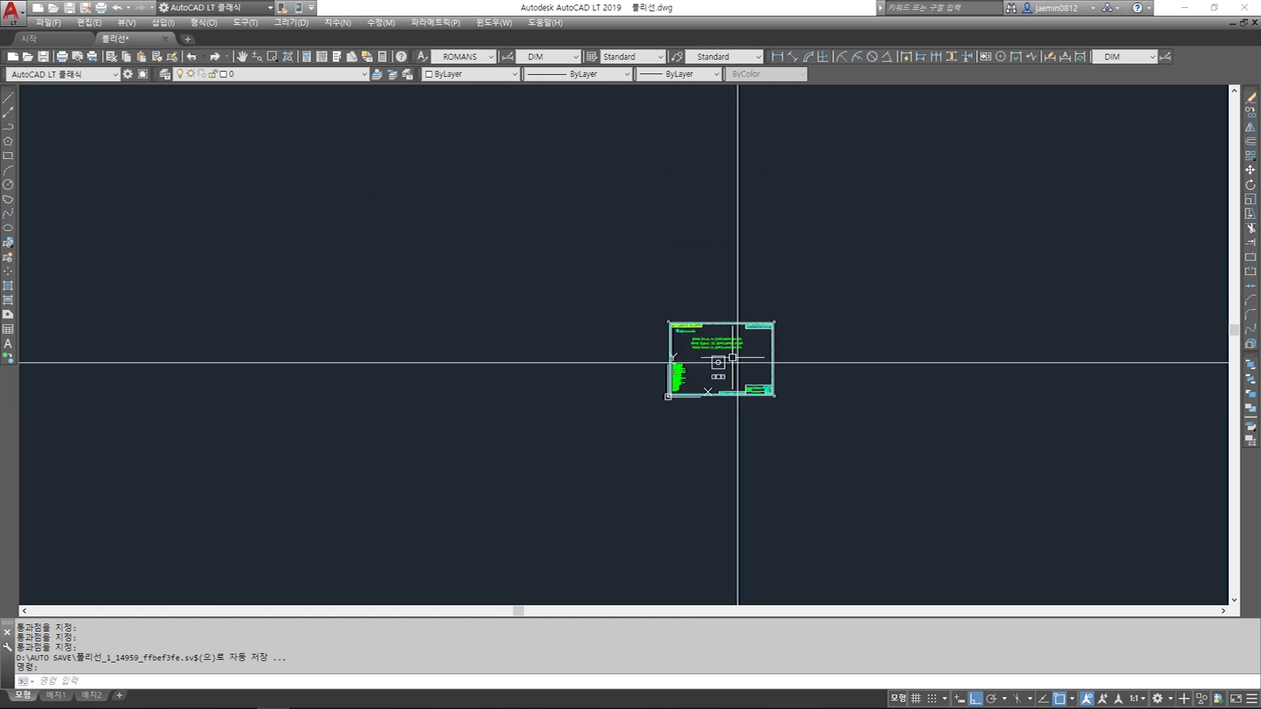
pyautogui.scroll(-2, 727, 391)
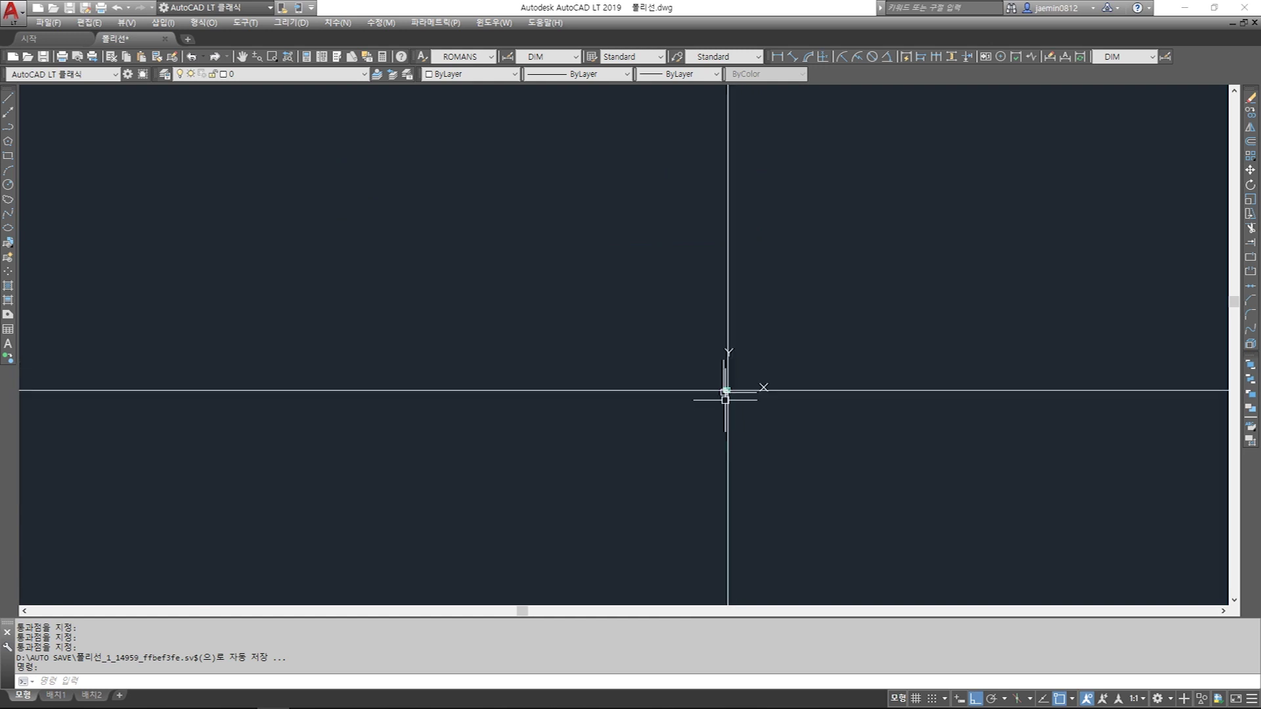
pyautogui.click(755, 298)
pyautogui.click(664, 284)
pyautogui.click(611, 360)
pyautogui.click(608, 422)
pyautogui.click(825, 450)
pyautogui.click(783, 249)
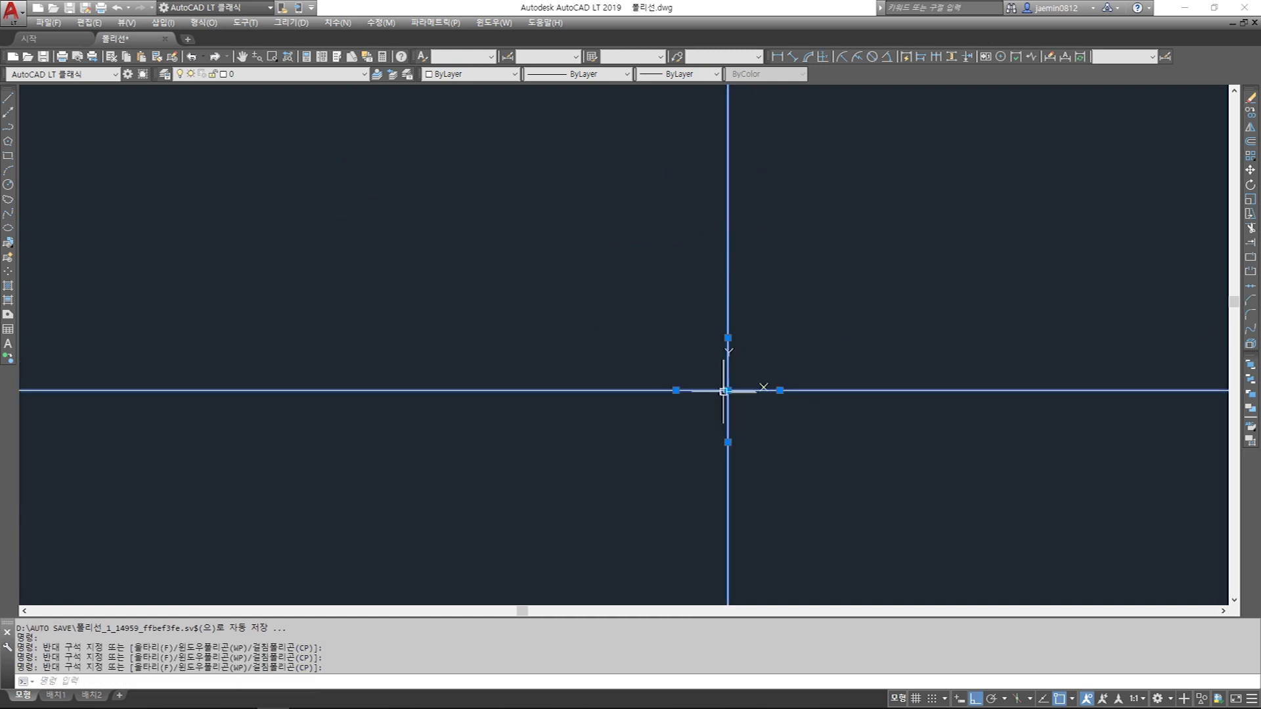
pyautogui.scroll(8, 727, 413)
pyautogui.press('Escape')
# - Delete the horizontal and vertical construction lines crossing beside the square
pyautogui.moveTo(628, 399); pyautogui.dragTo(642, 357, button='middle')
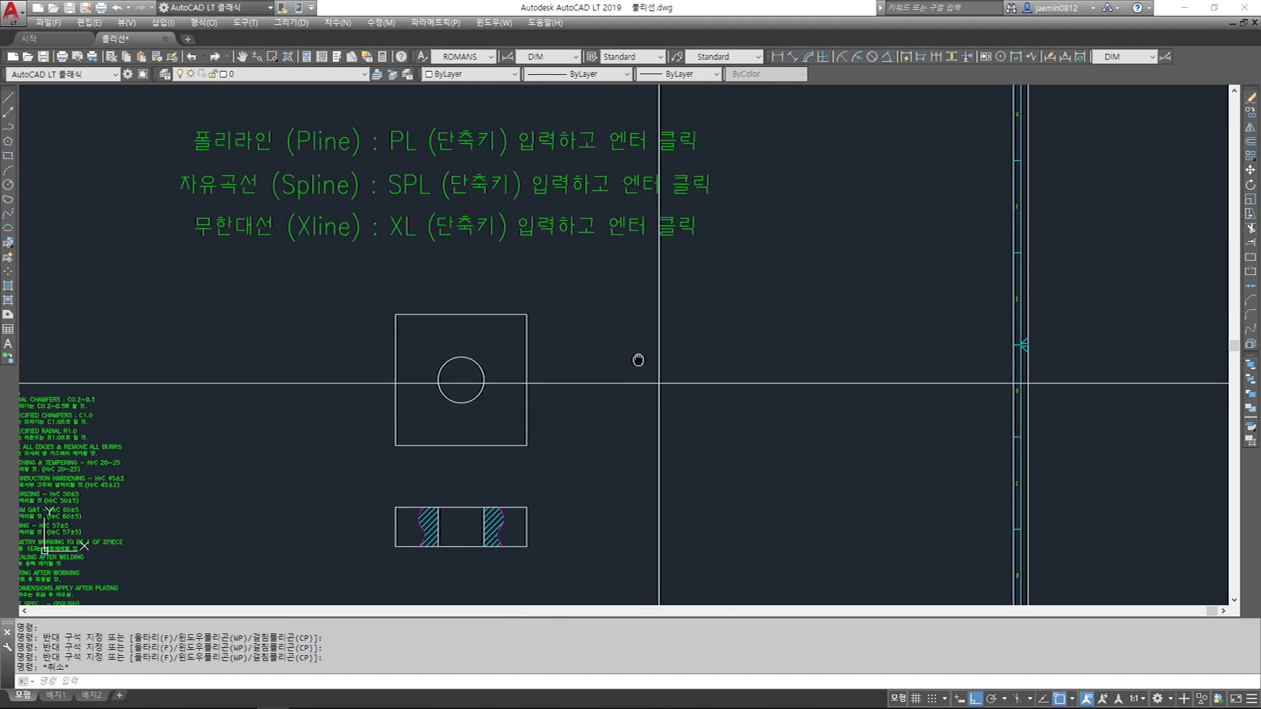
pyautogui.click(712, 304)
pyautogui.click(617, 436)
pyautogui.press('Delete')
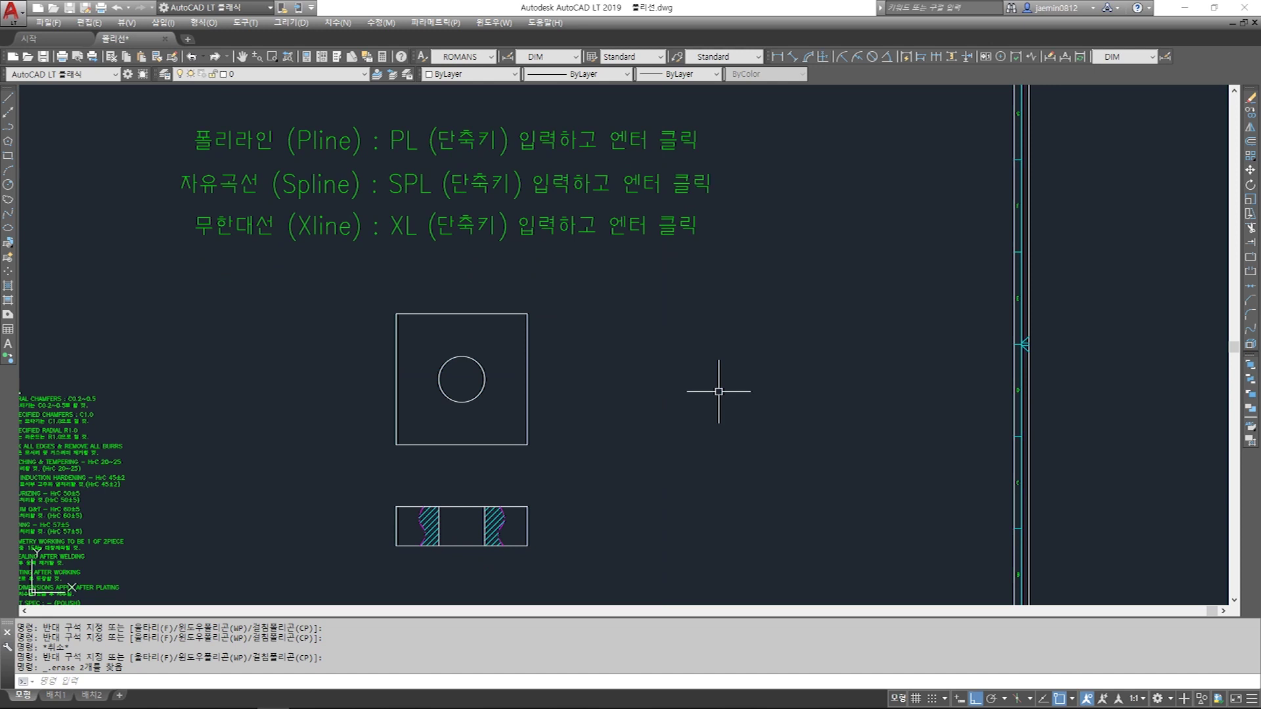
# - Draw a horizontal and a vertical construction line with two separate Xline commands, crossing to the right of the square
pyautogui.write('XL')
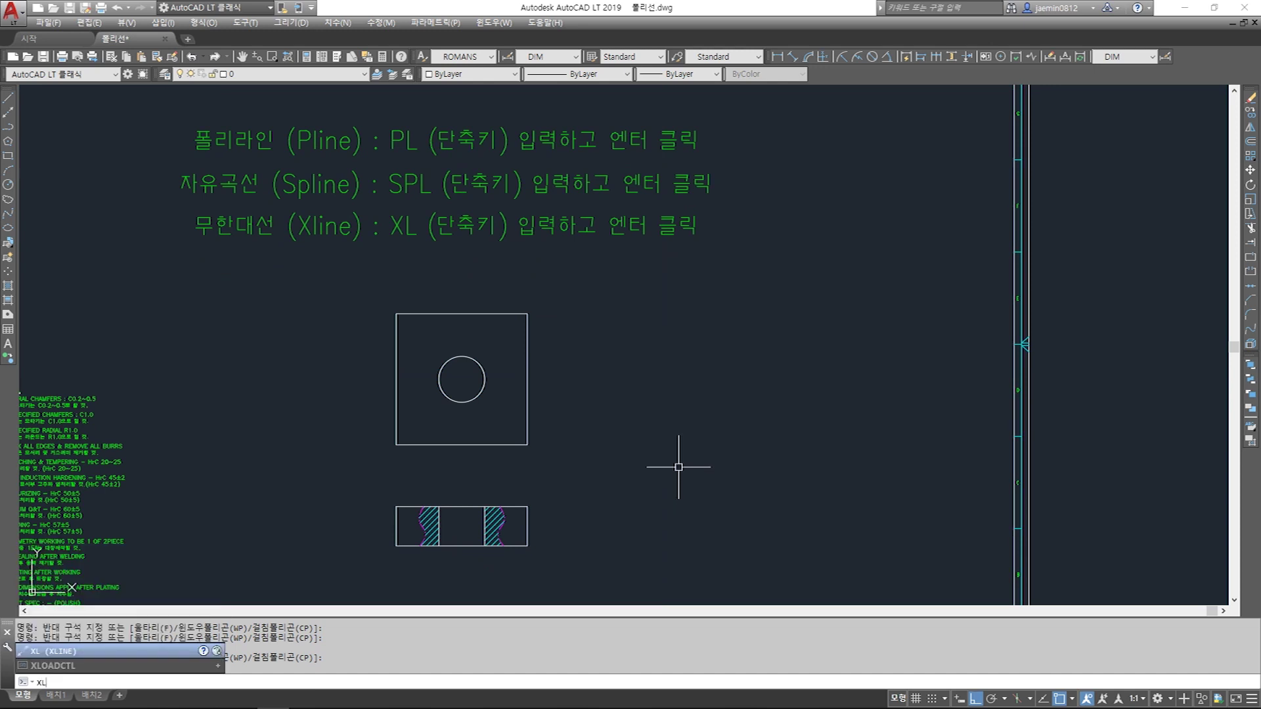
pyautogui.press('Return')
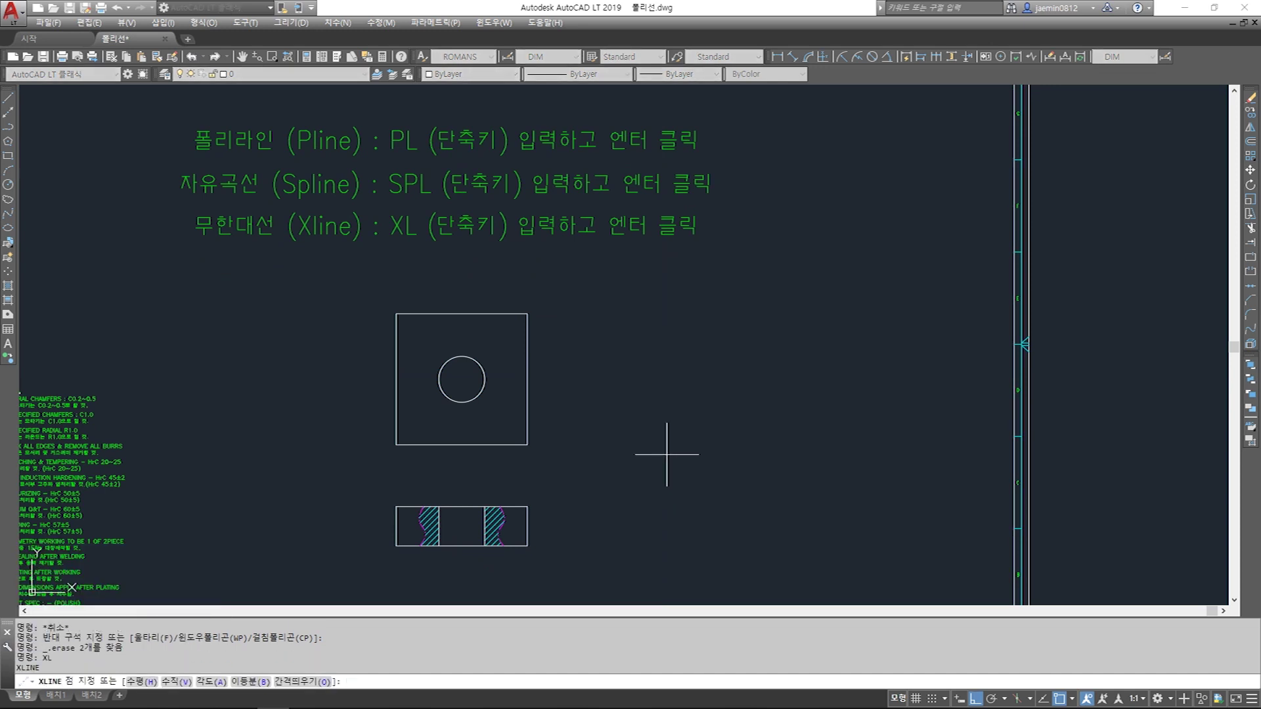
pyautogui.click(664, 408)
pyautogui.click(851, 430)
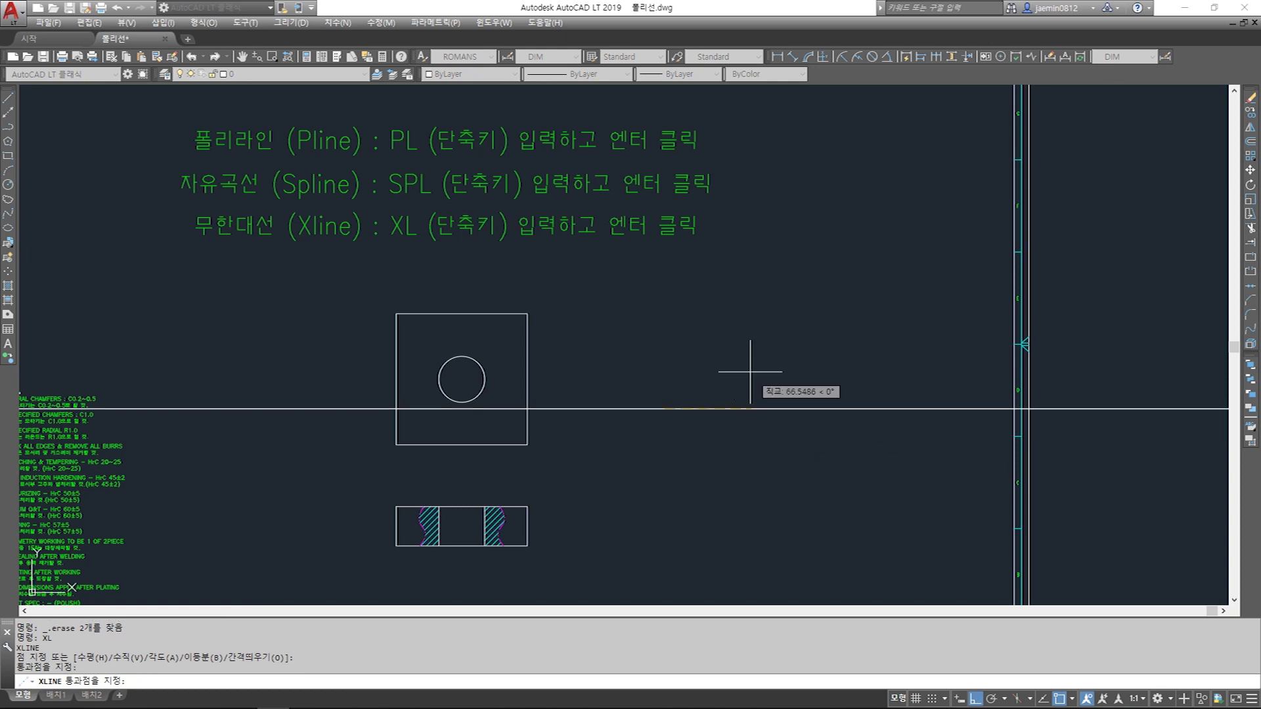
pyautogui.press('Return')
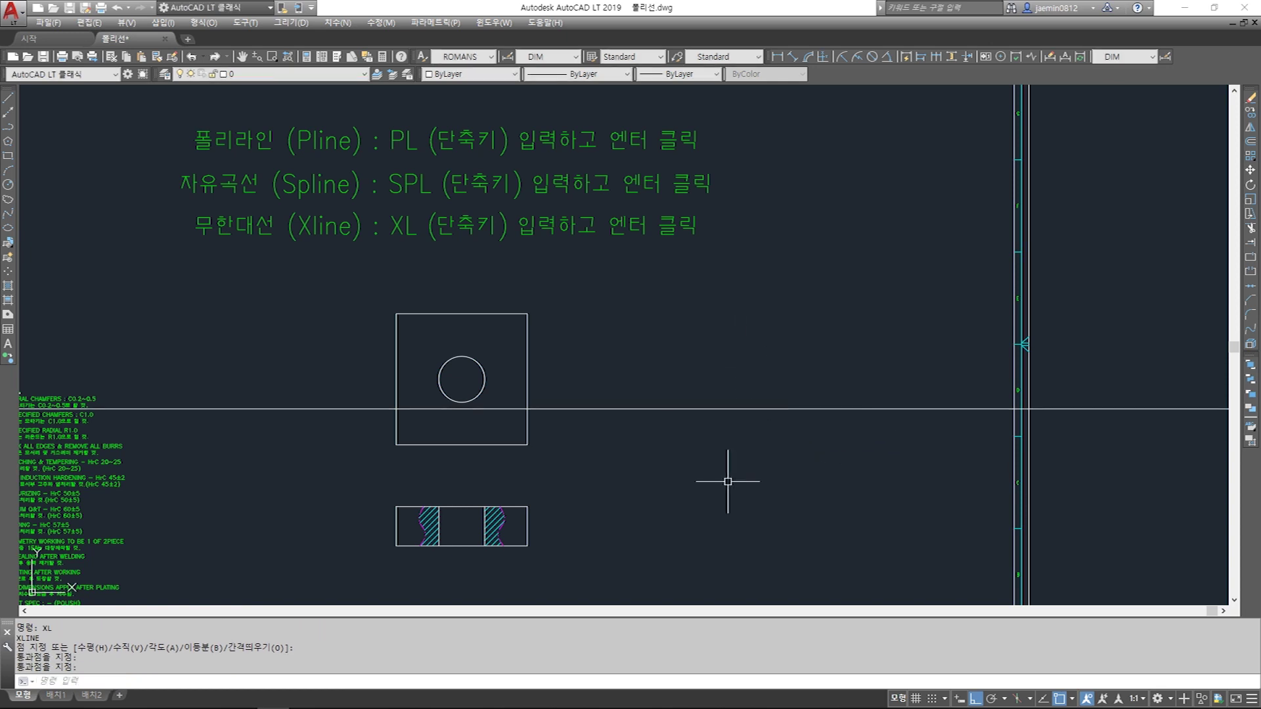
pyautogui.press('Return')
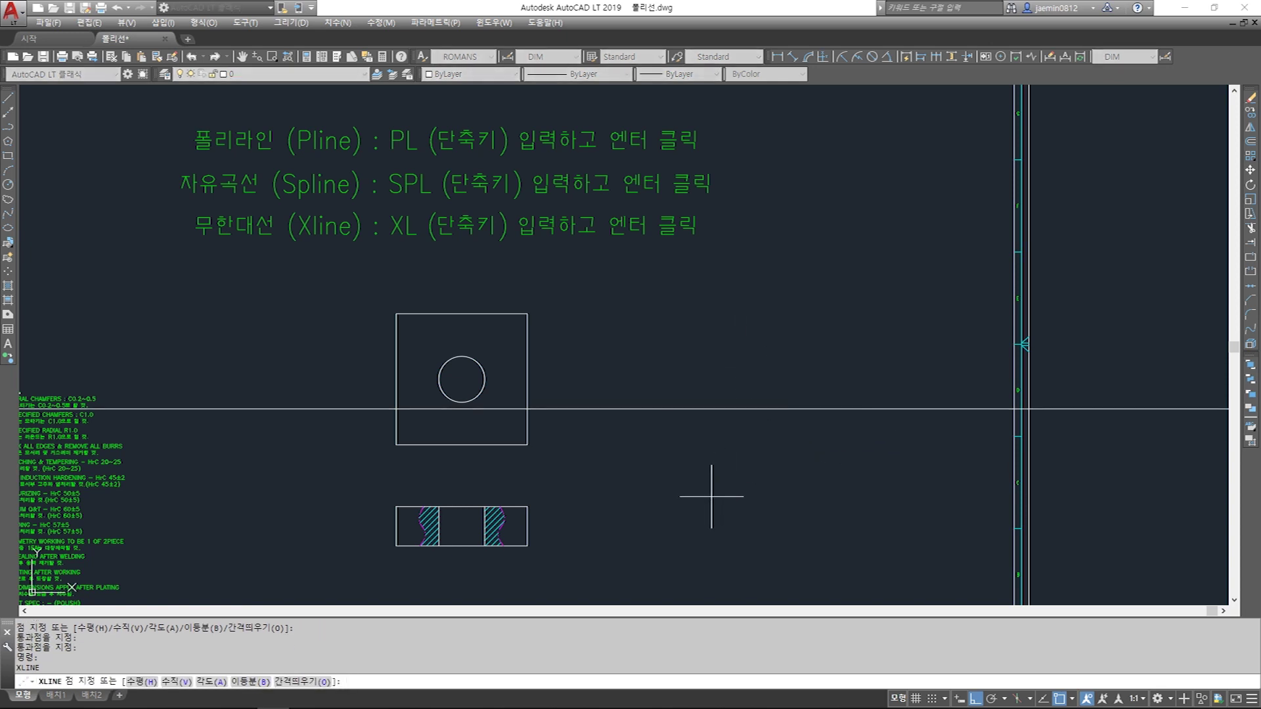
pyautogui.click(711, 479)
pyautogui.click(734, 320)
pyautogui.press('Return')
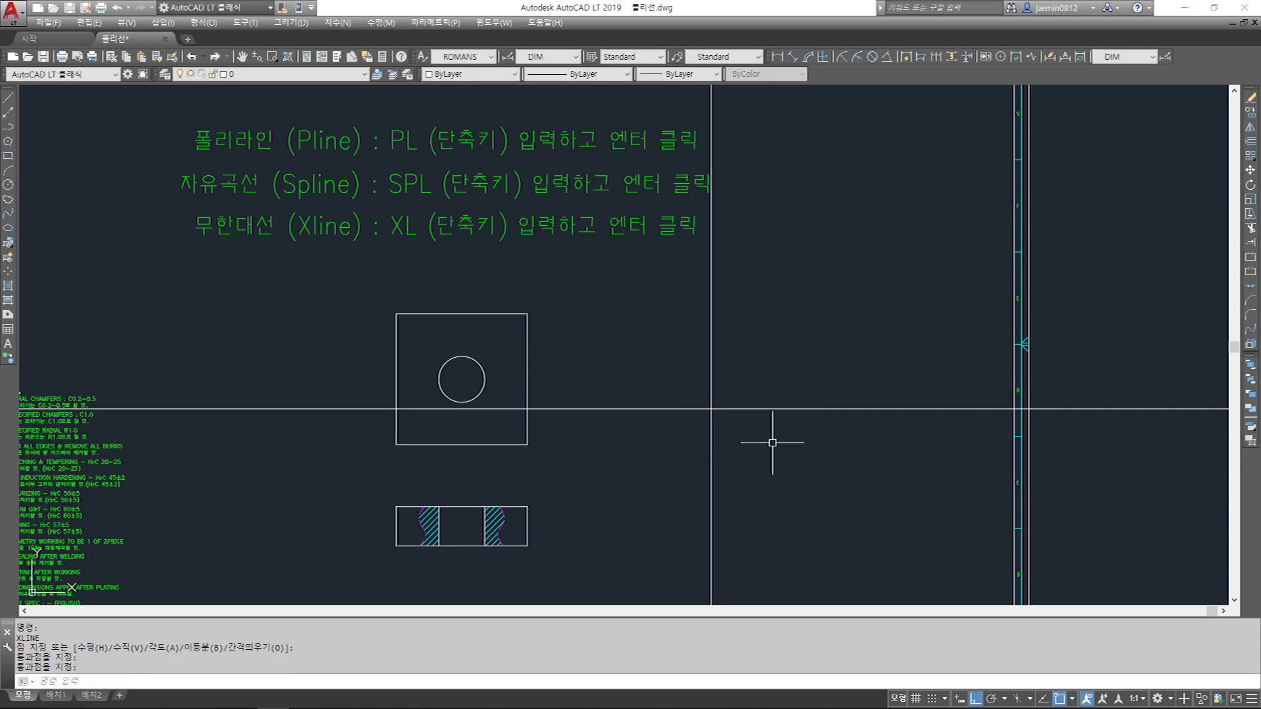
# - Delete the two construction lines that cross to the right of the square
pyautogui.click(766, 386)
pyautogui.click(667, 472)
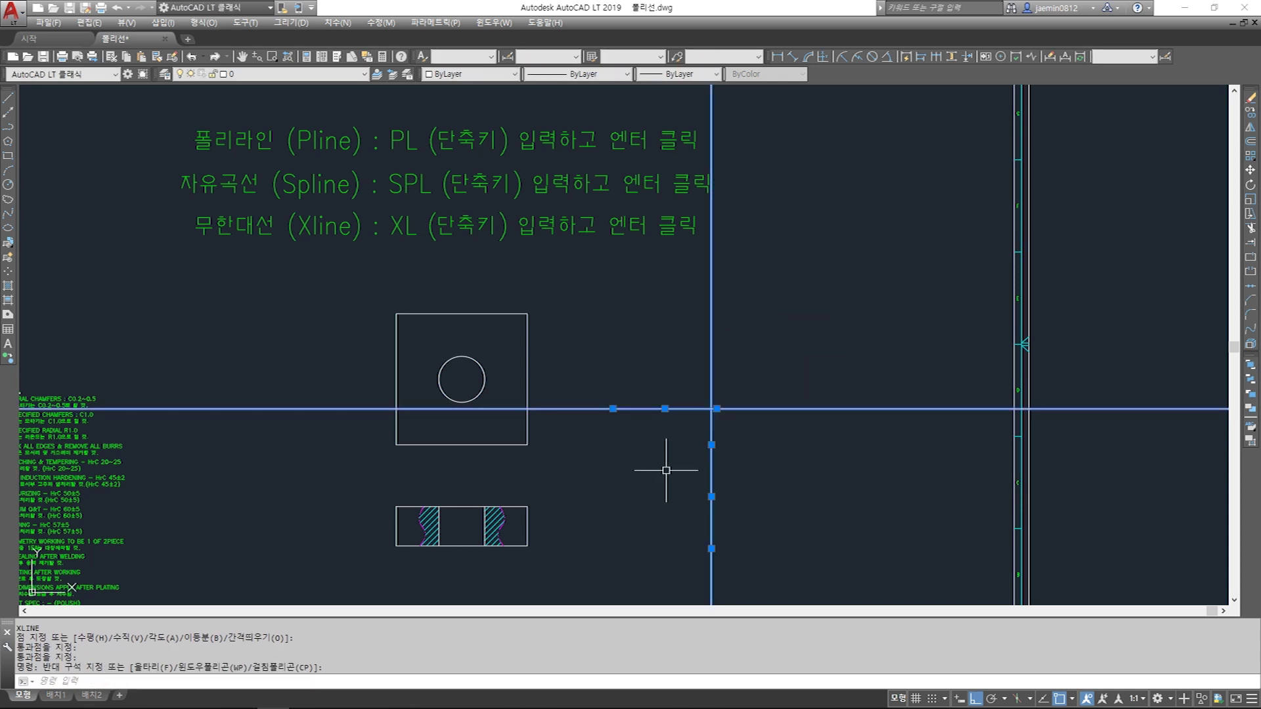
pyautogui.press('Delete')
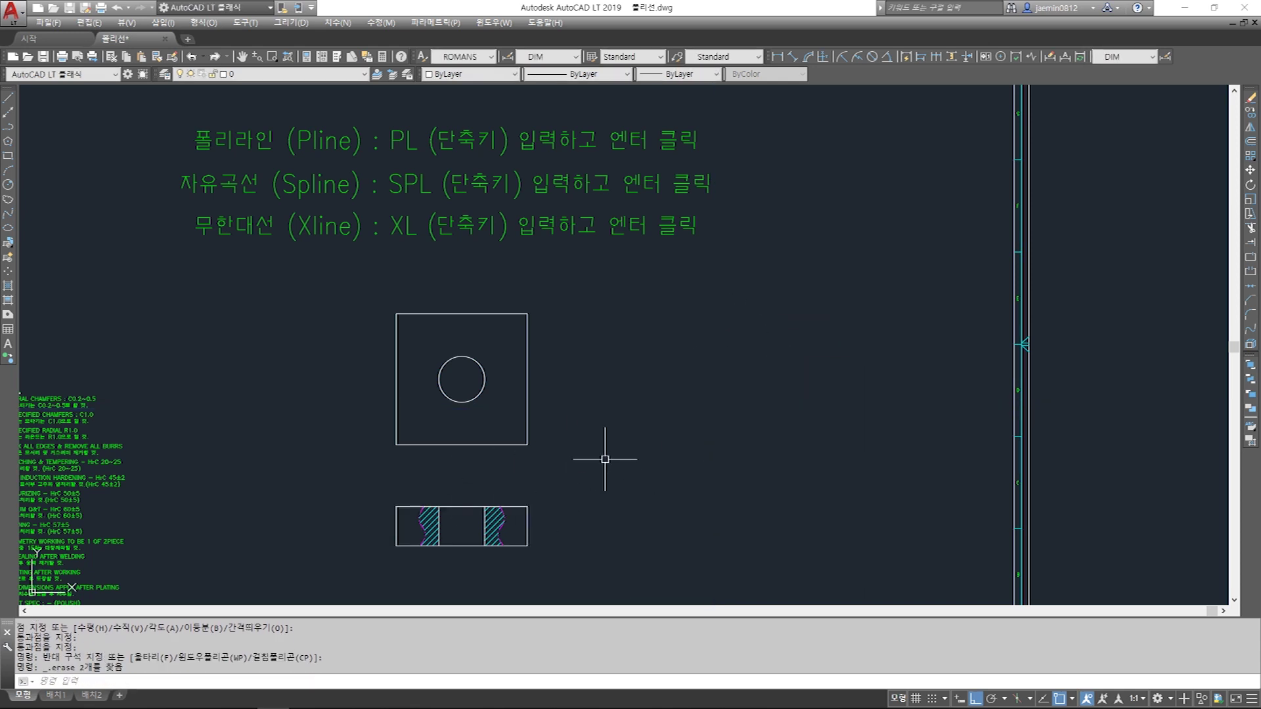
# - Draw horizontal Xlines through the square's upper and lower edges, the circle's centre, and the side view's upper and lower edges
pyautogui.write('xl')
pyautogui.press('Return')
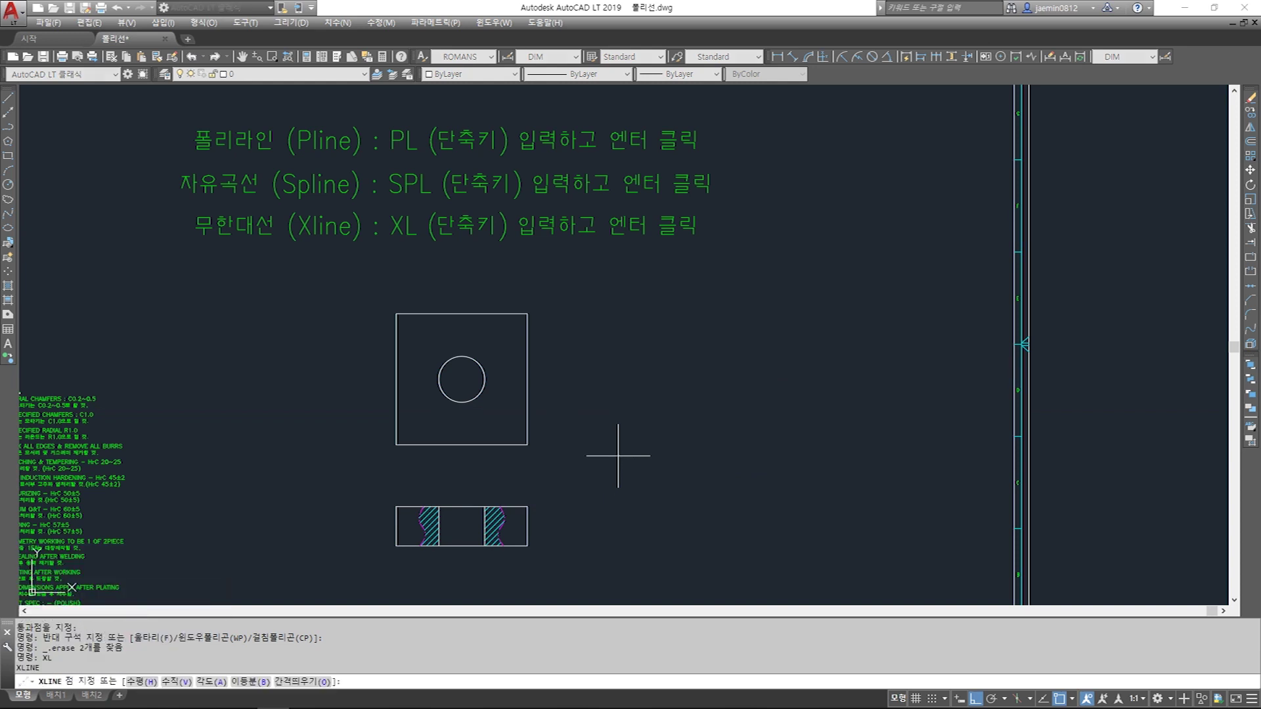
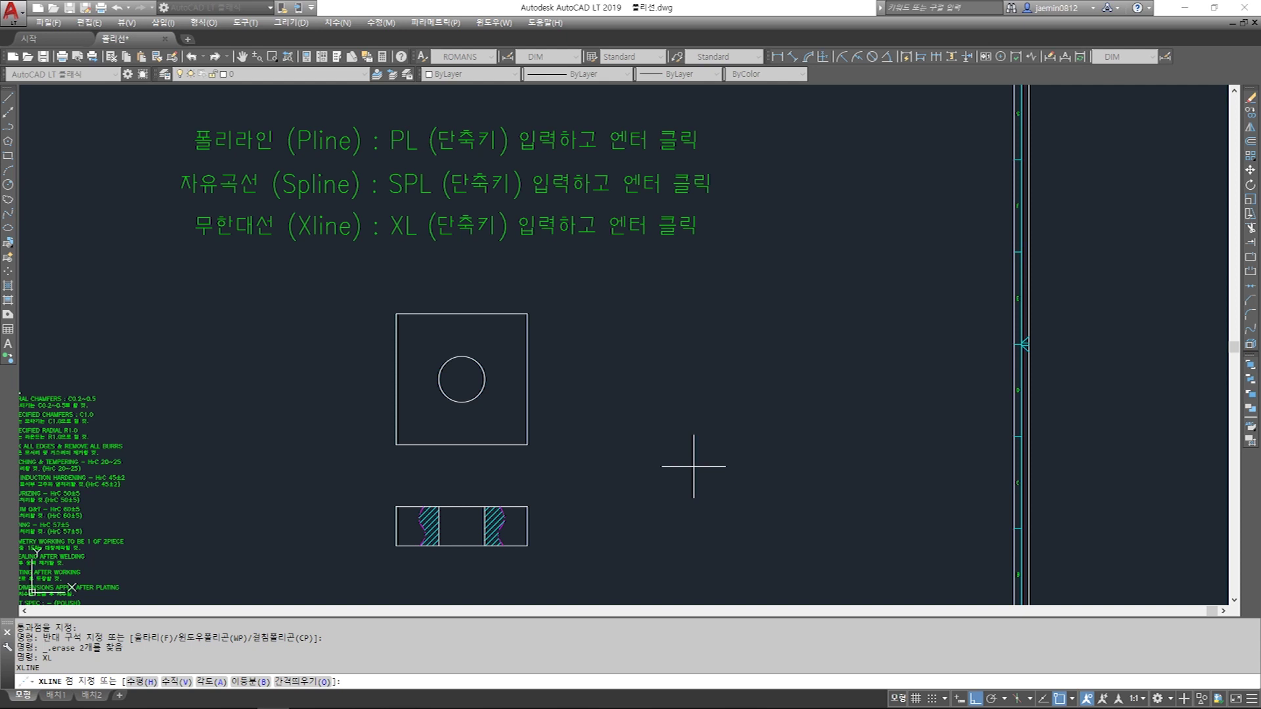
pyautogui.press('Return')
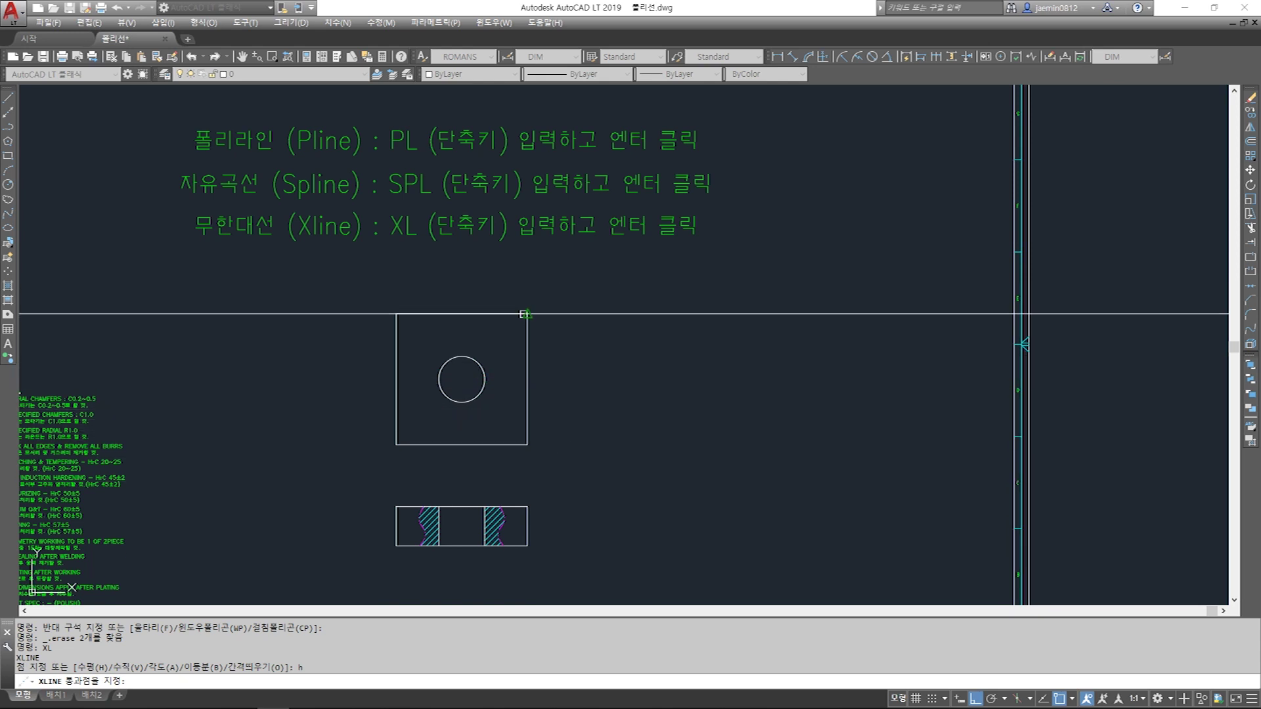
pyautogui.click(520, 314)
pyautogui.click(462, 379)
pyautogui.click(527, 444)
pyautogui.click(527, 506)
pyautogui.click(527, 545)
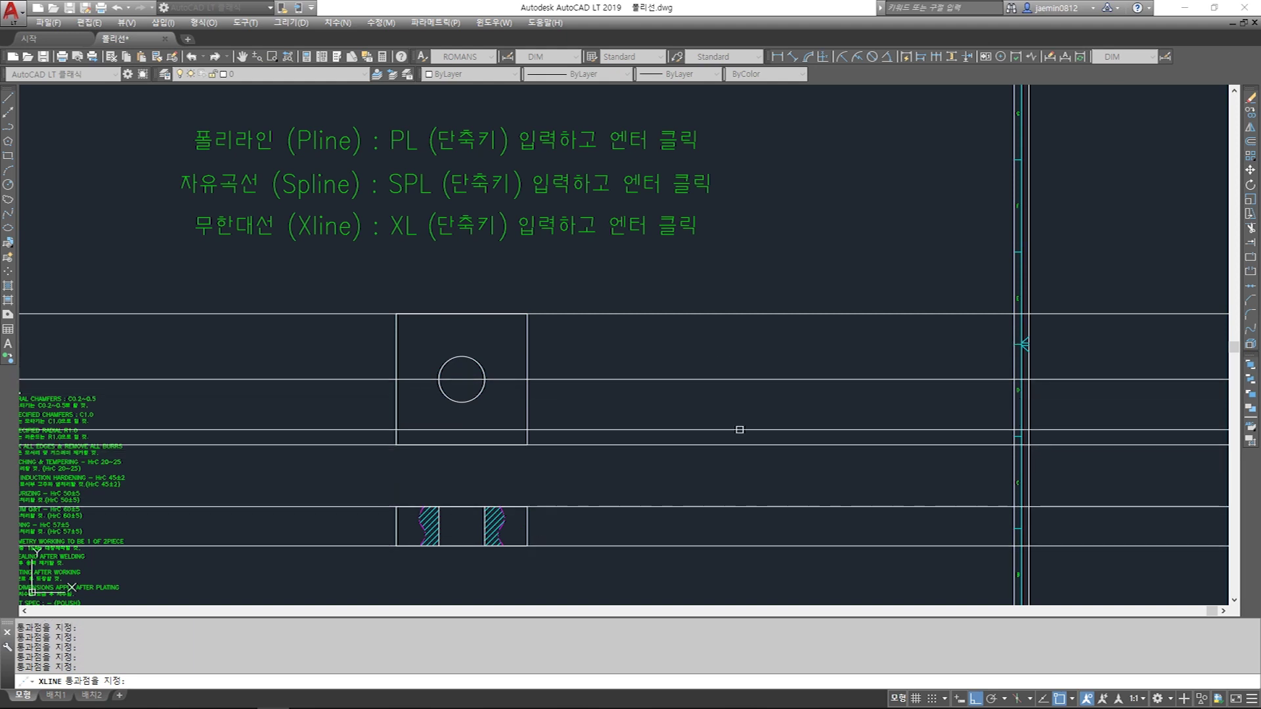
pyautogui.press('Return')
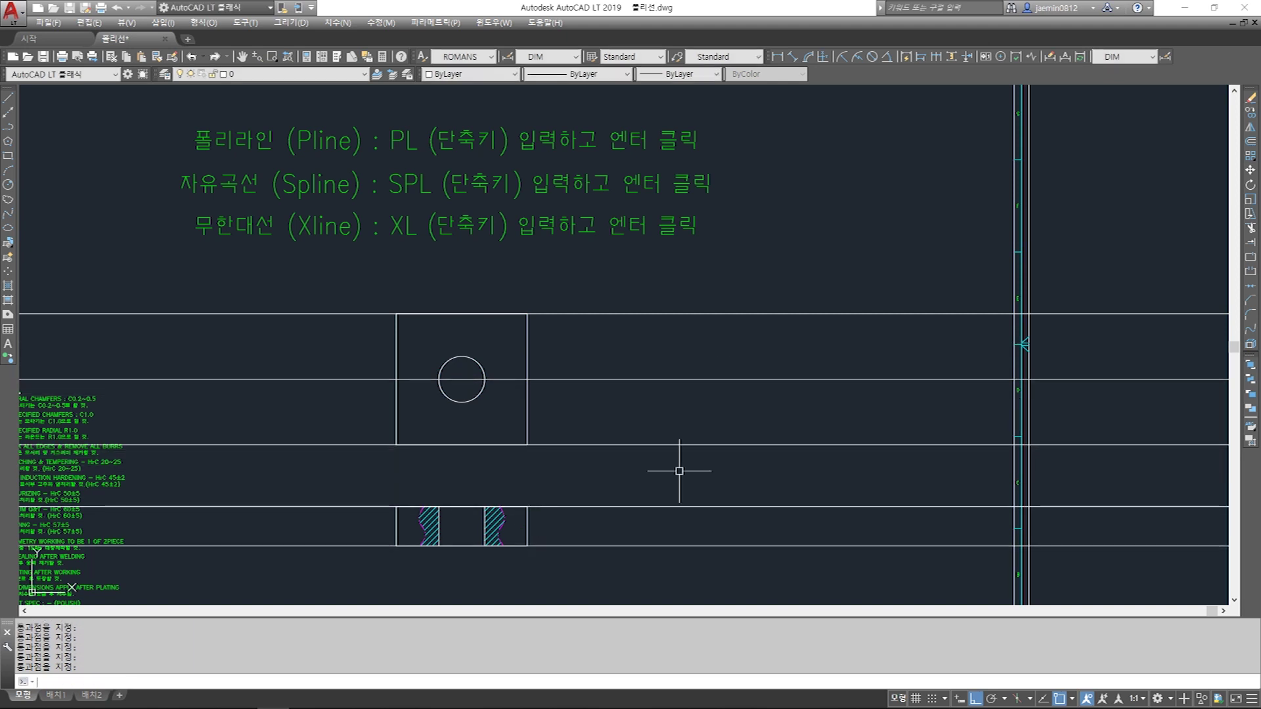
# - Draw vertical Xlines through the square's right edge, the circle's centre and the square's left edge
pyautogui.write('xl')
pyautogui.press('Return')
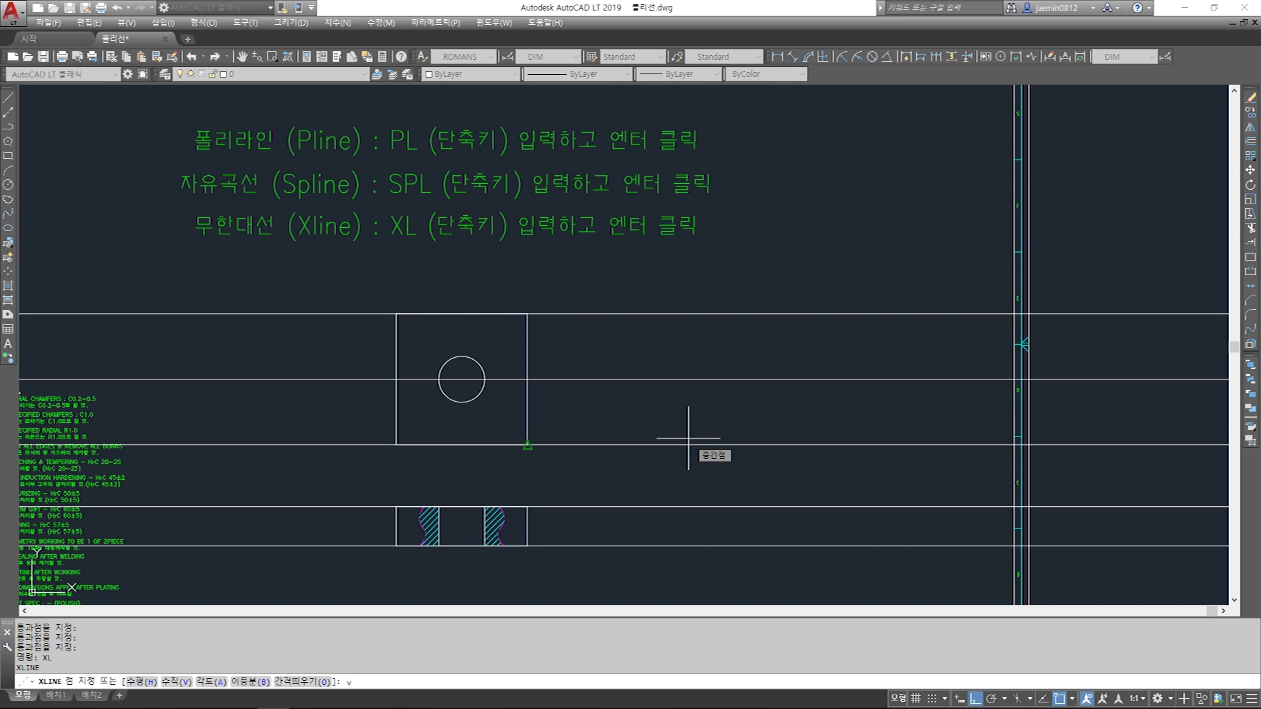
pyautogui.press('Return')
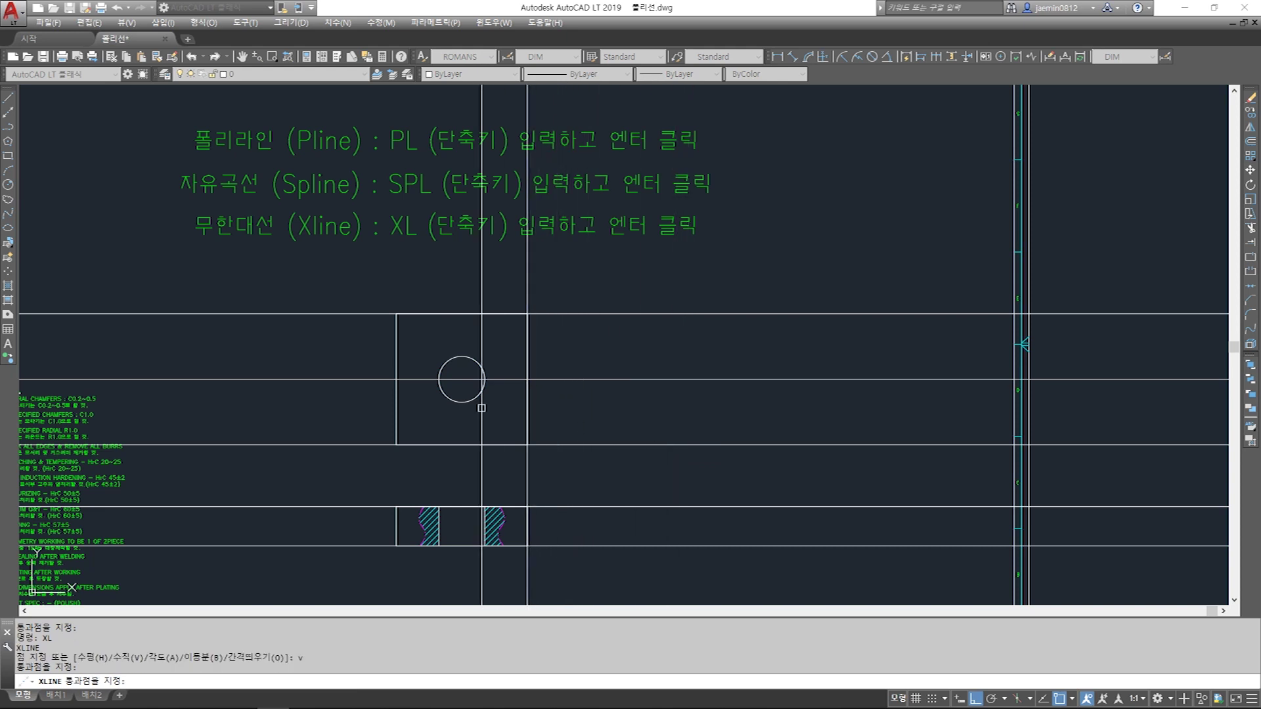
pyautogui.click(461, 394)
pyautogui.click(396, 436)
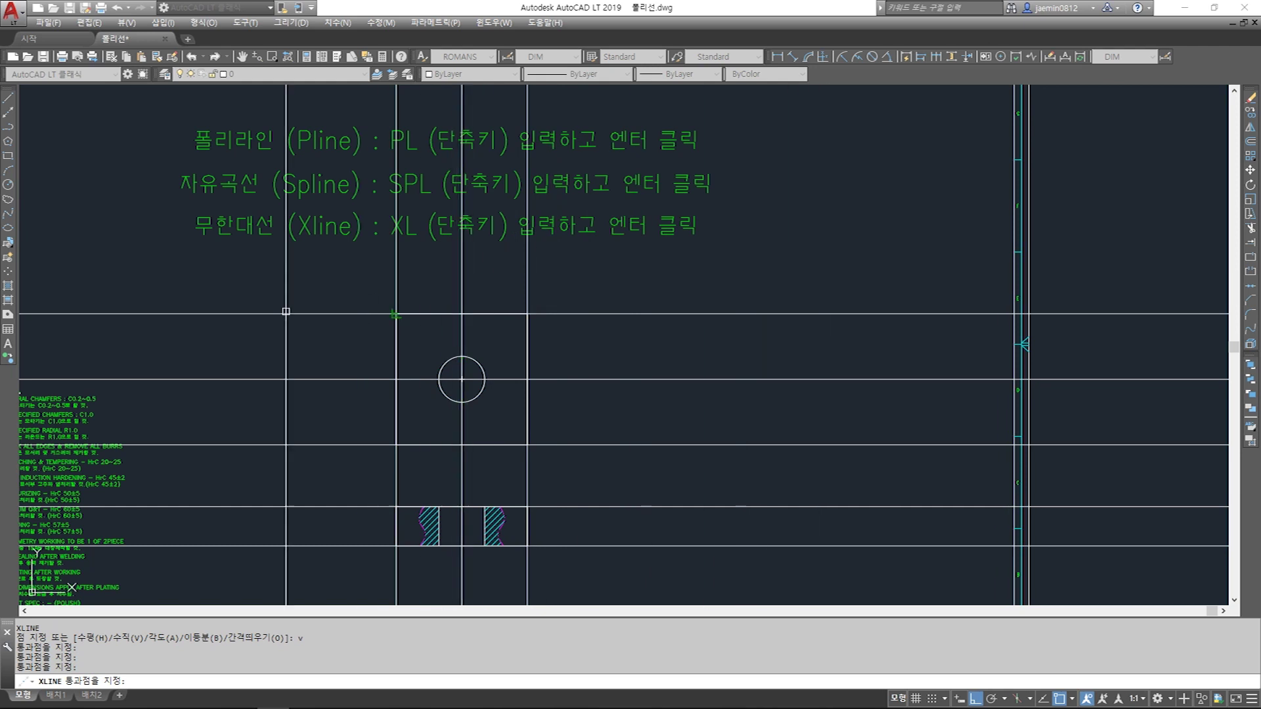
pyautogui.scroll(-6, 627, 362)
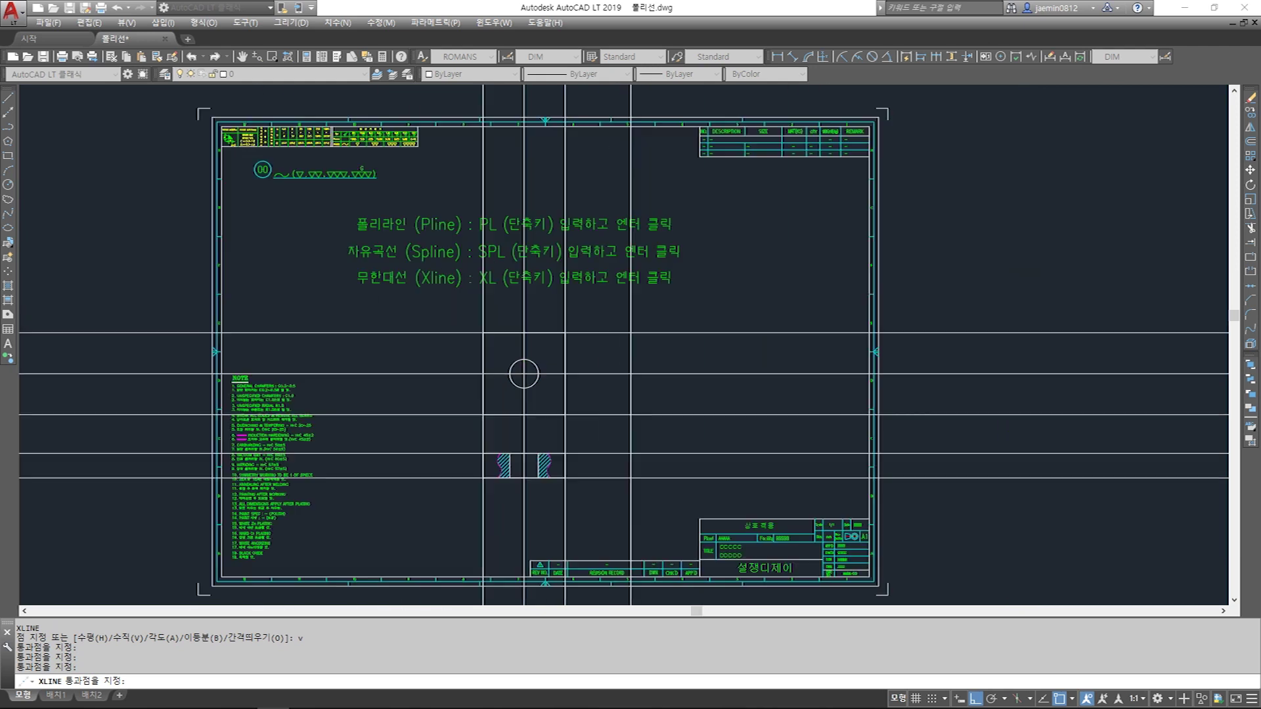
pyautogui.press('Escape')
# - Delete all horizontal and vertical construction lines crossing the square and the side view
pyautogui.scroll(8, 623, 385)
pyautogui.click(719, 241)
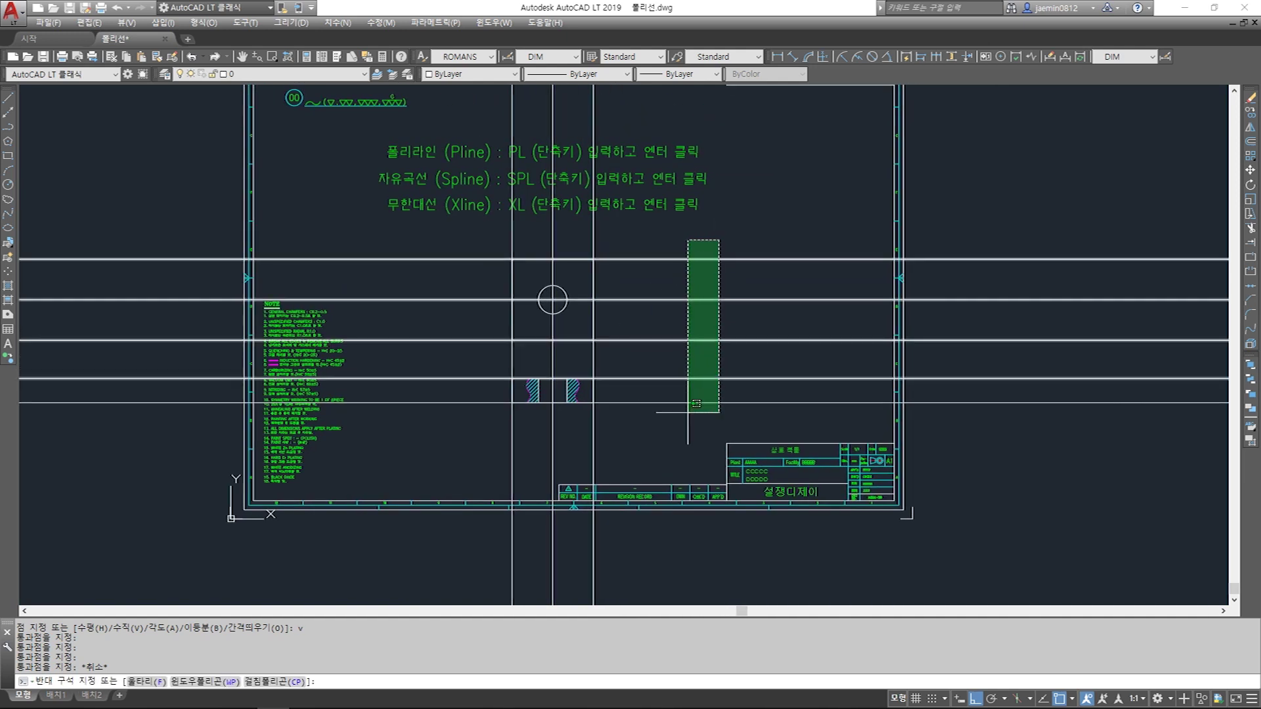
pyautogui.click(682, 417)
pyautogui.click(618, 448)
pyautogui.click(507, 440)
pyautogui.press('Delete')
pyautogui.moveTo(660, 386); pyautogui.dragTo(626, 430, button='middle')
pyautogui.press('Escape')
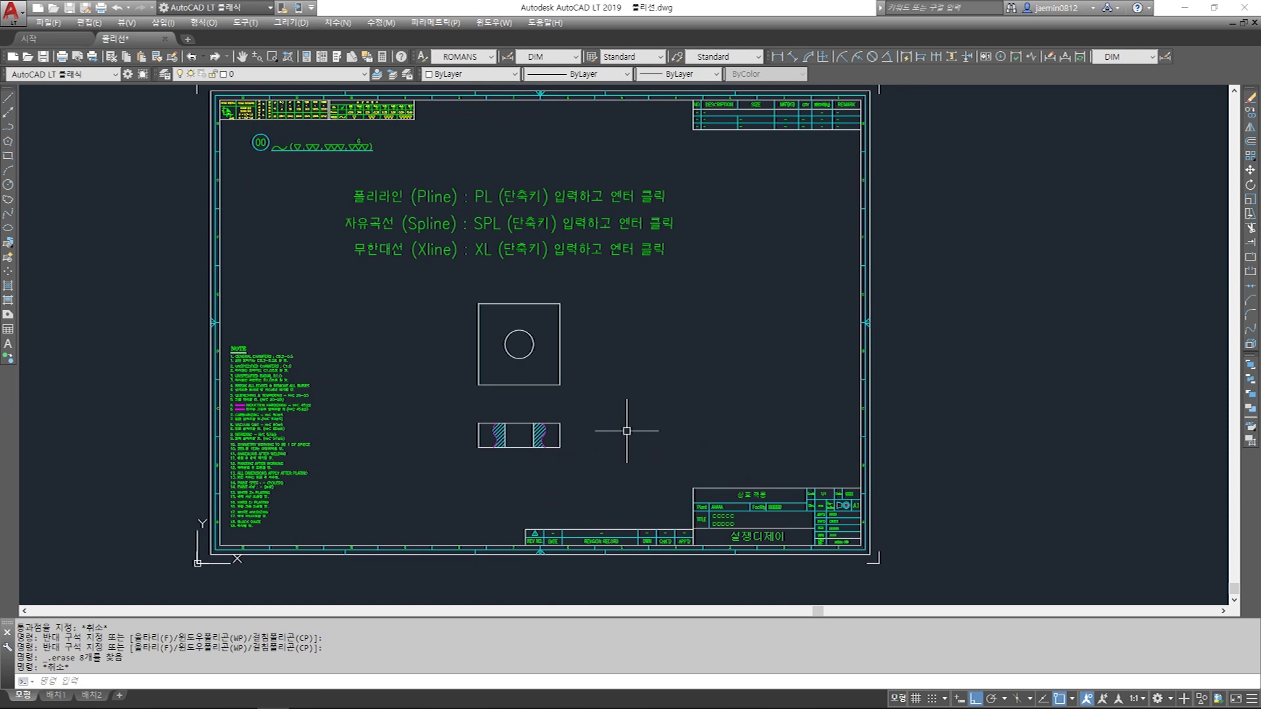
# - Draw 45° Xlines through the circle's centre, the square's upper-left and lower-right corners, and three side view corners, excluding its lower-left one
pyautogui.write('xl')
pyautogui.press('Return')
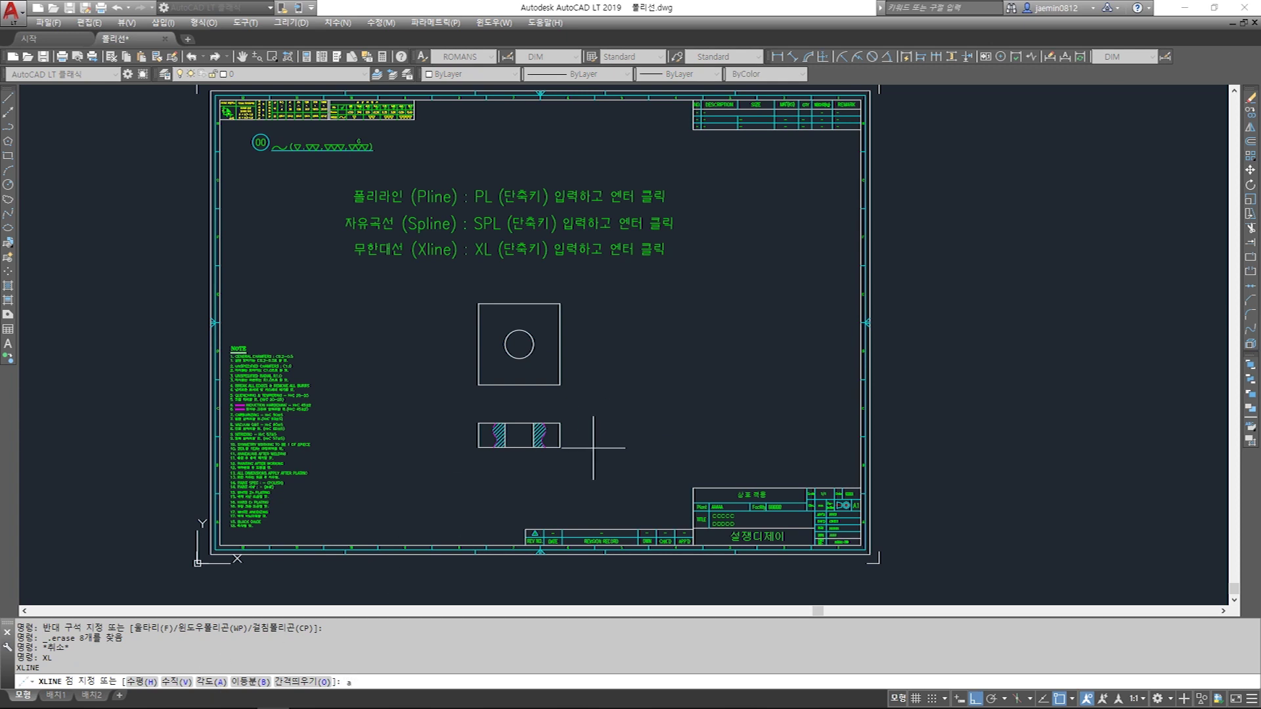
pyautogui.press('Return')
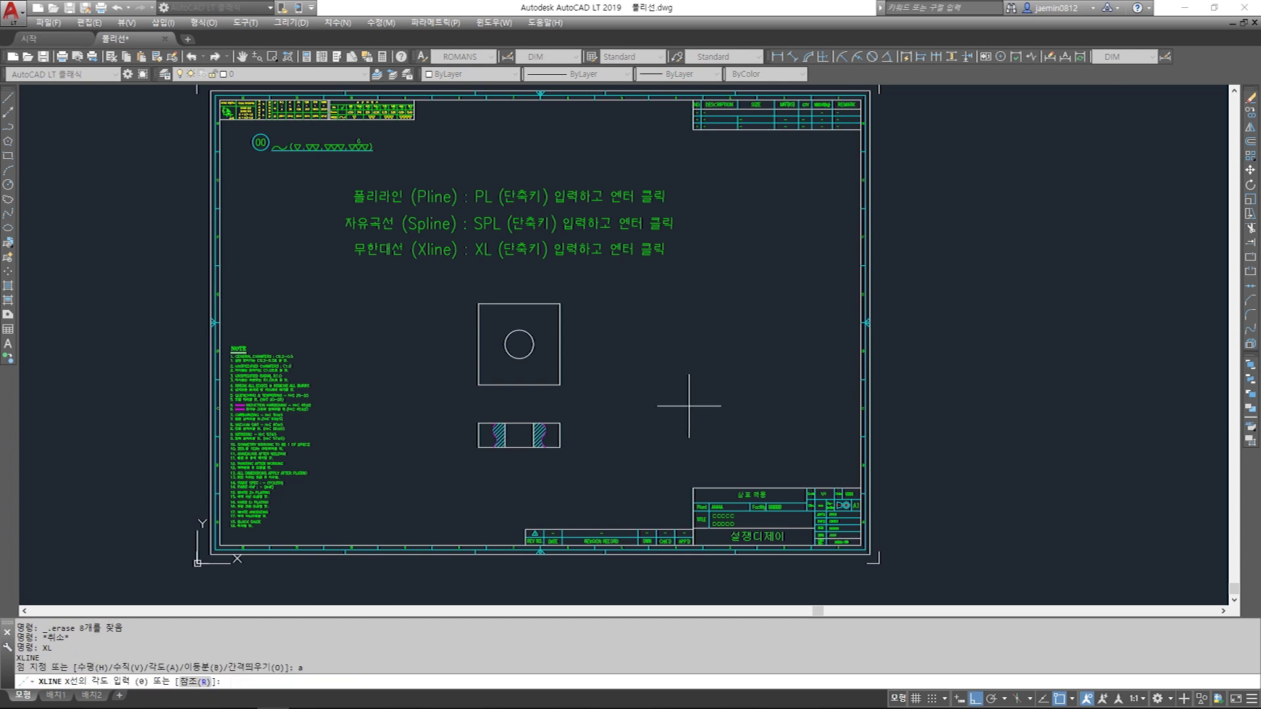
pyautogui.press('Return')
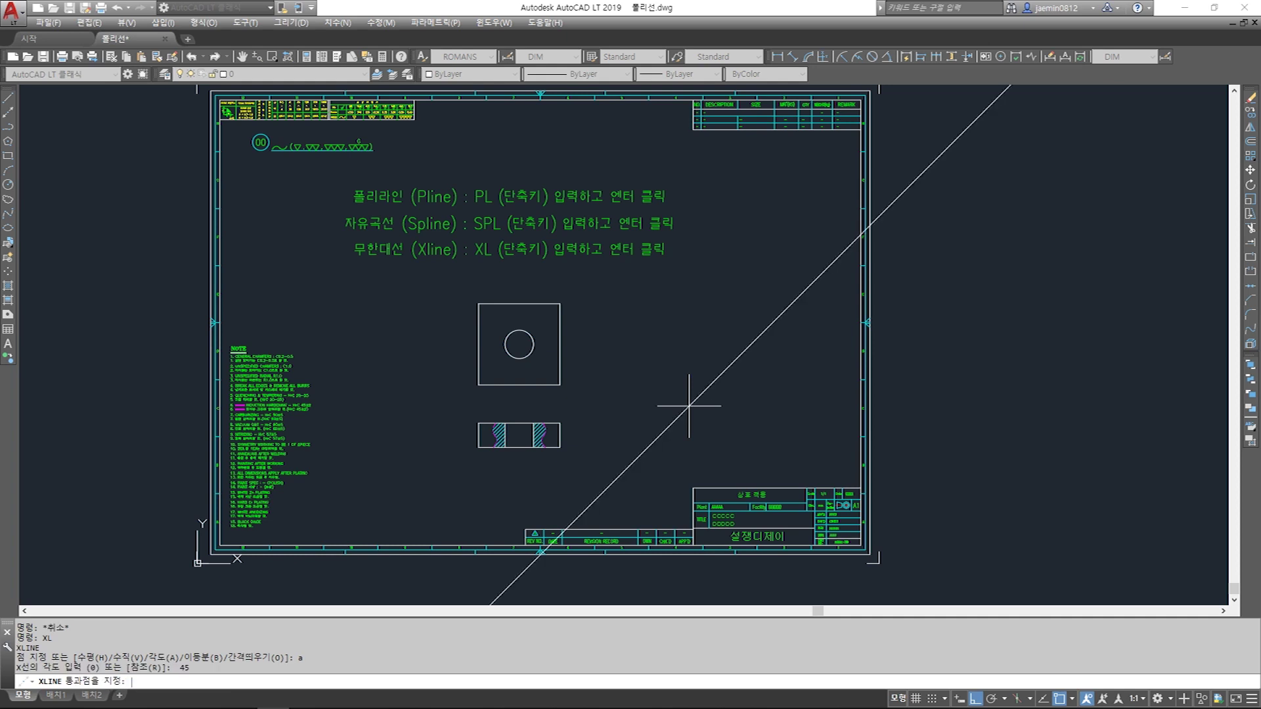
pyautogui.click(520, 344)
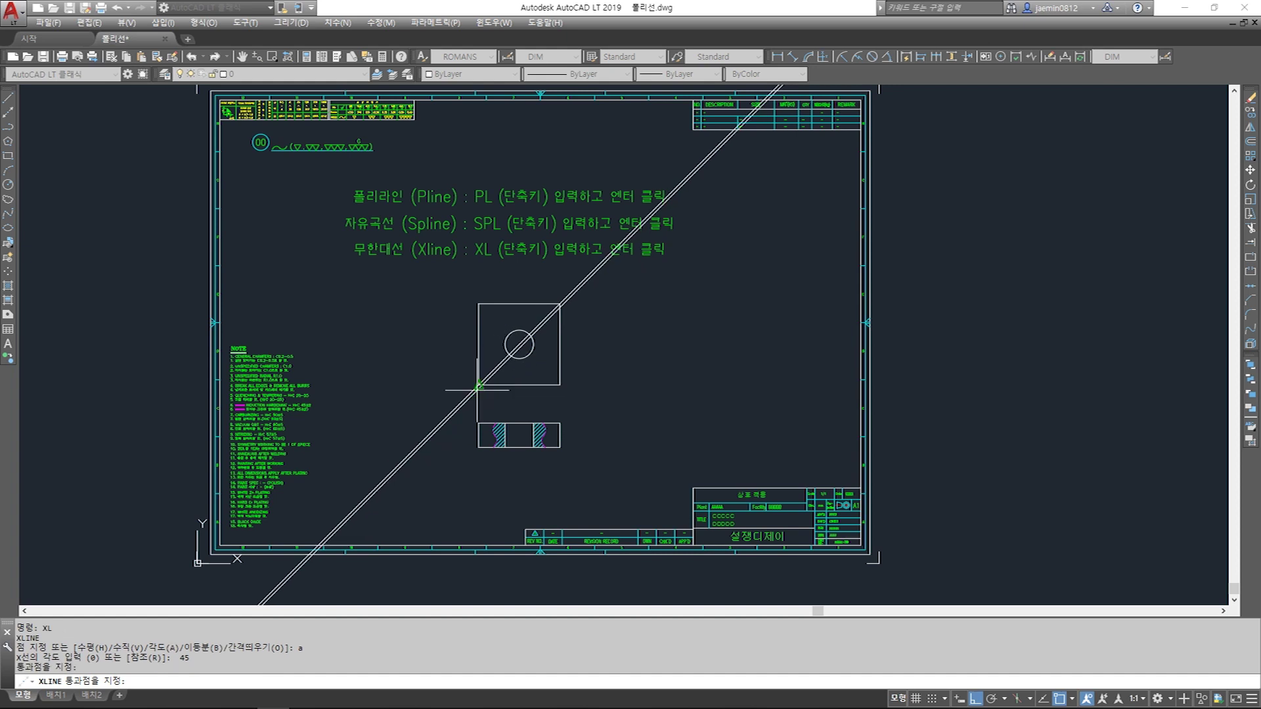
pyautogui.click(479, 423)
pyautogui.click(559, 447)
pyautogui.click(556, 403)
pyautogui.click(560, 384)
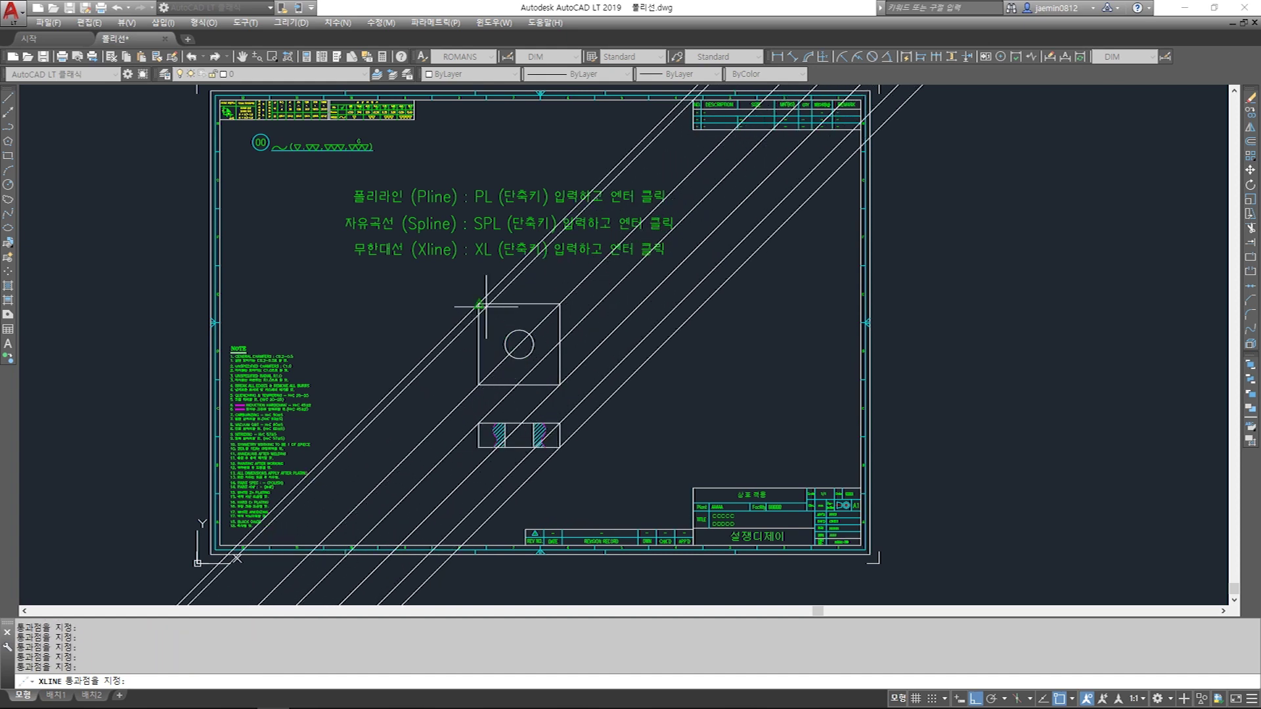
pyautogui.click(479, 304)
pyautogui.press('Escape')
# - Delete all six 45° construction lines running across the square and the side view
pyautogui.click(628, 431)
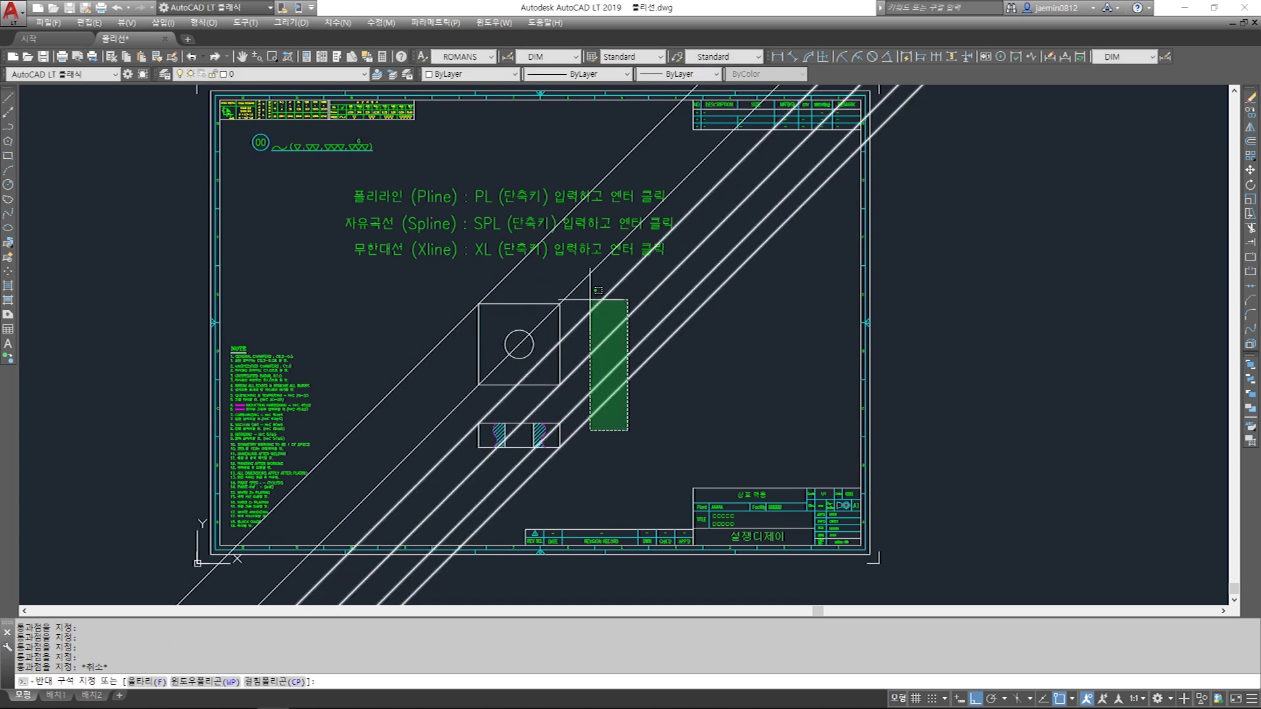
pyautogui.click(577, 283)
pyautogui.click(551, 289)
pyautogui.click(496, 284)
pyautogui.press('Delete')
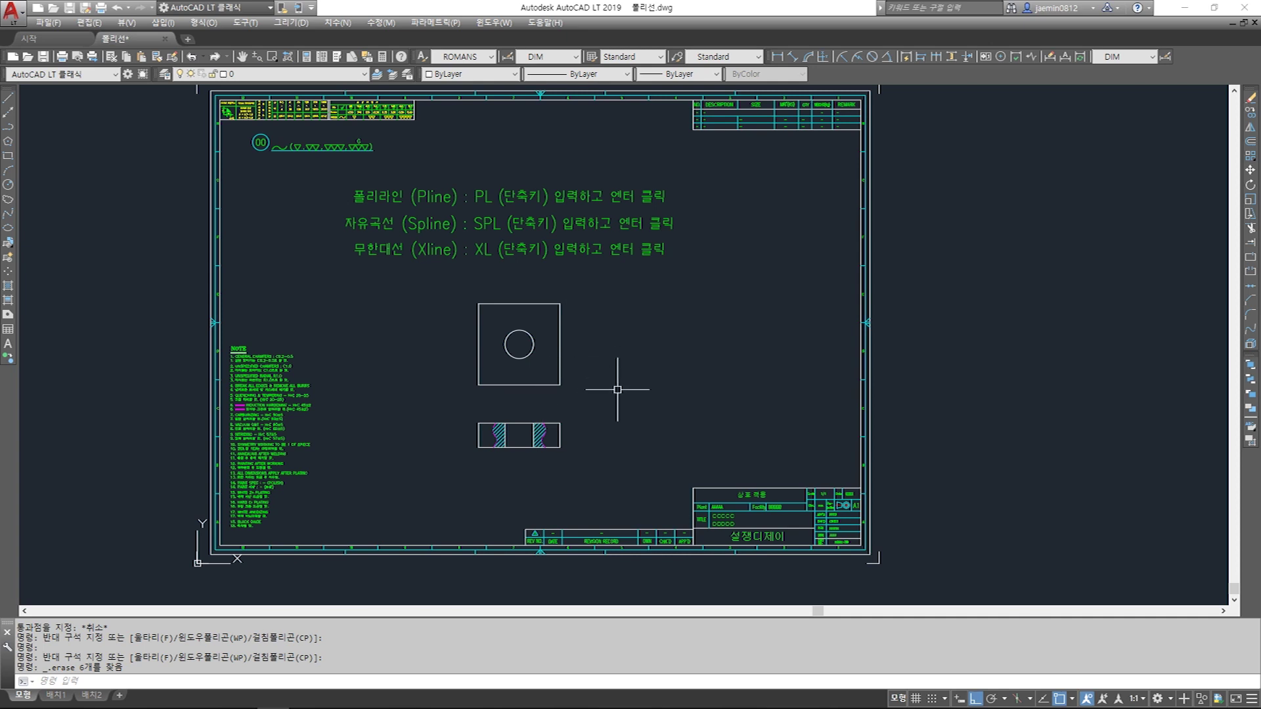
# - Delete the circle inside the square, plus the hole edges and spline break lines in the side view
pyautogui.scroll(4, 569, 407)
pyautogui.click(402, 173)
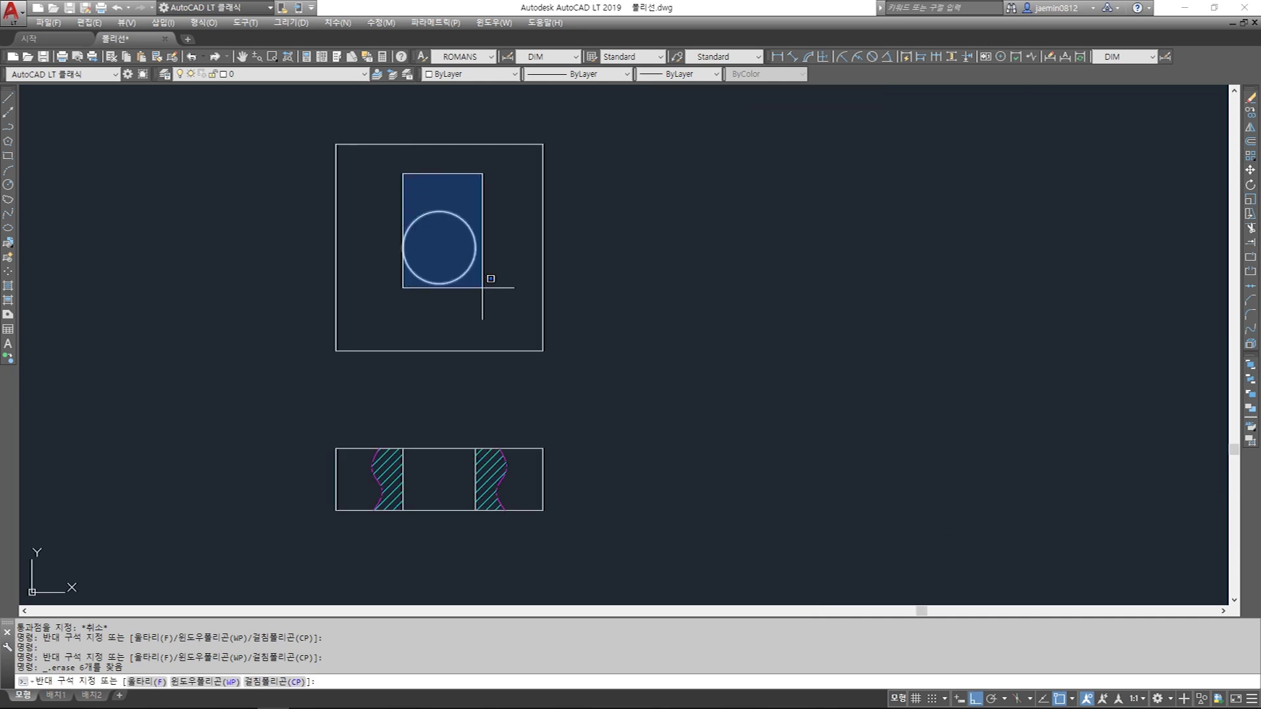
pyautogui.click(476, 271)
pyautogui.click(488, 197)
pyautogui.click(437, 261)
pyautogui.click(367, 404)
pyautogui.click(505, 540)
pyautogui.click(442, 422)
pyautogui.click(524, 521)
pyautogui.press('Delete')
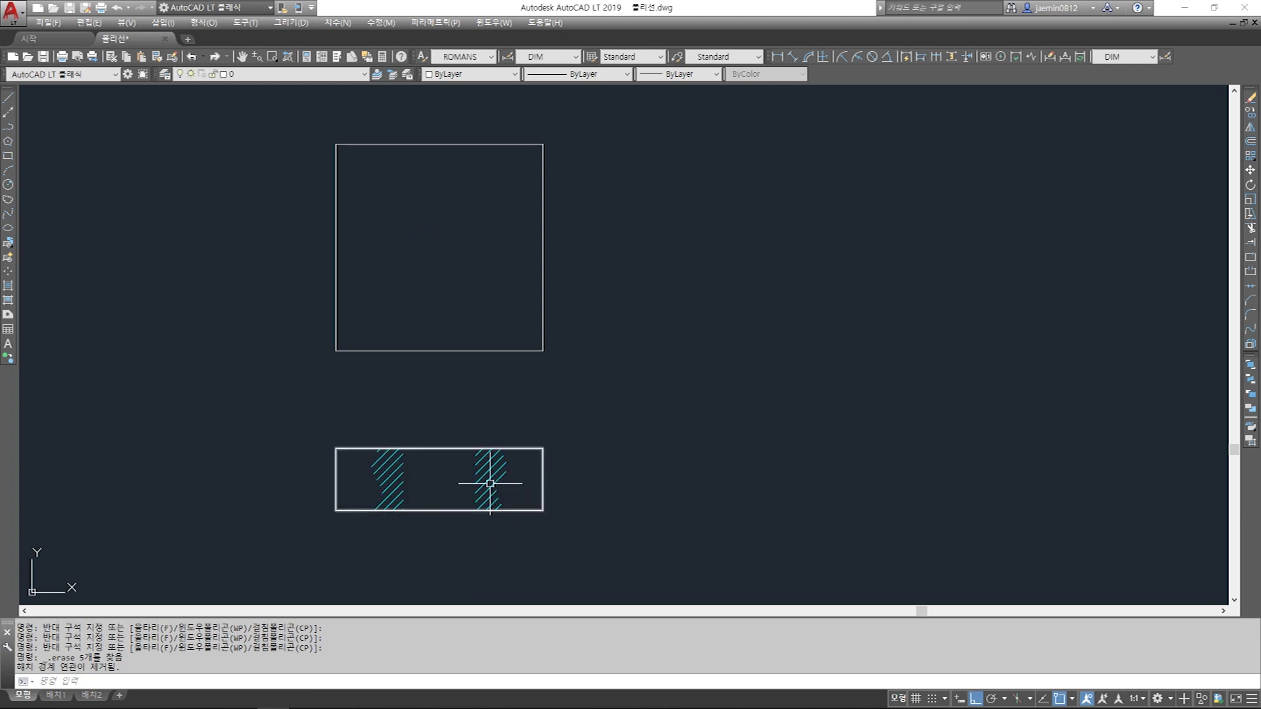
# - Delete the leftover hatch from the side view rectangle
pyautogui.click(470, 493)
pyautogui.click(472, 494)
pyautogui.press('Escape')
pyautogui.press('Escape')
pyautogui.click(508, 461)
pyautogui.click(470, 483)
pyautogui.press('Delete')
pyautogui.scroll(-2, 487, 427)
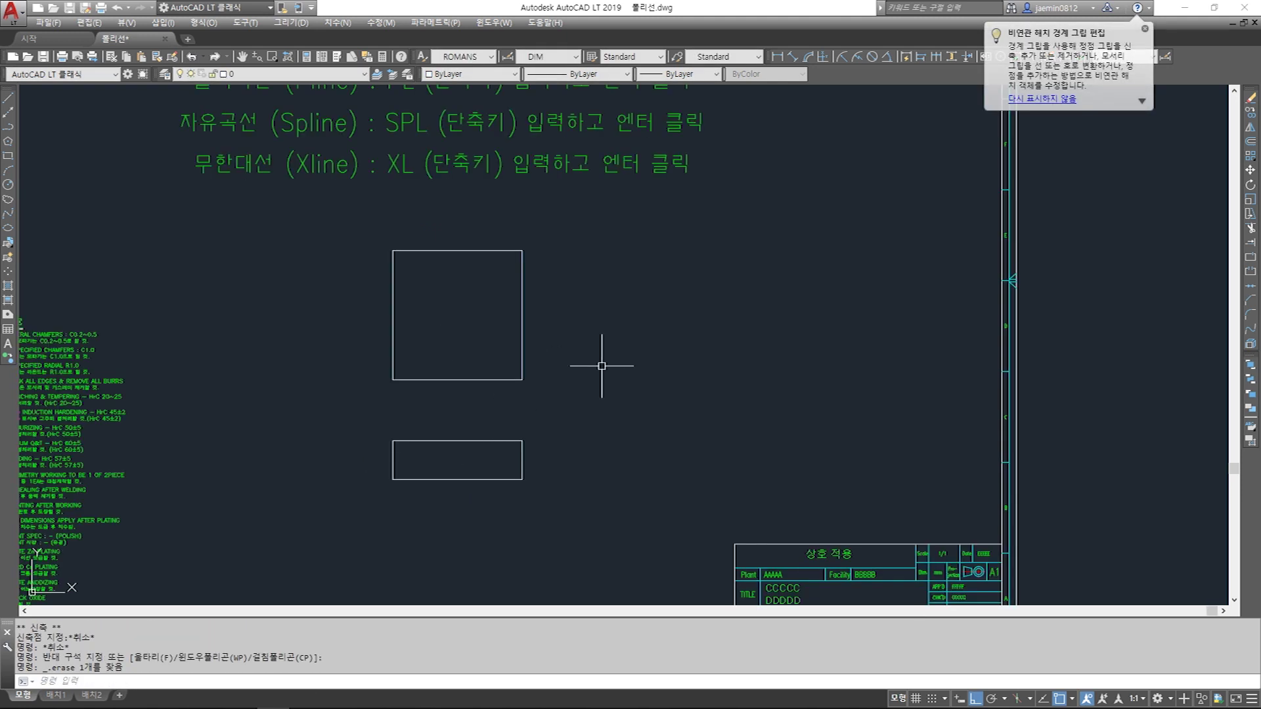
pyautogui.press('Escape')
pyautogui.write('cc')
pyautogui.press('Return')
pyautogui.click(549, 271)
pyautogui.click(504, 315)
pyautogui.press('Escape')
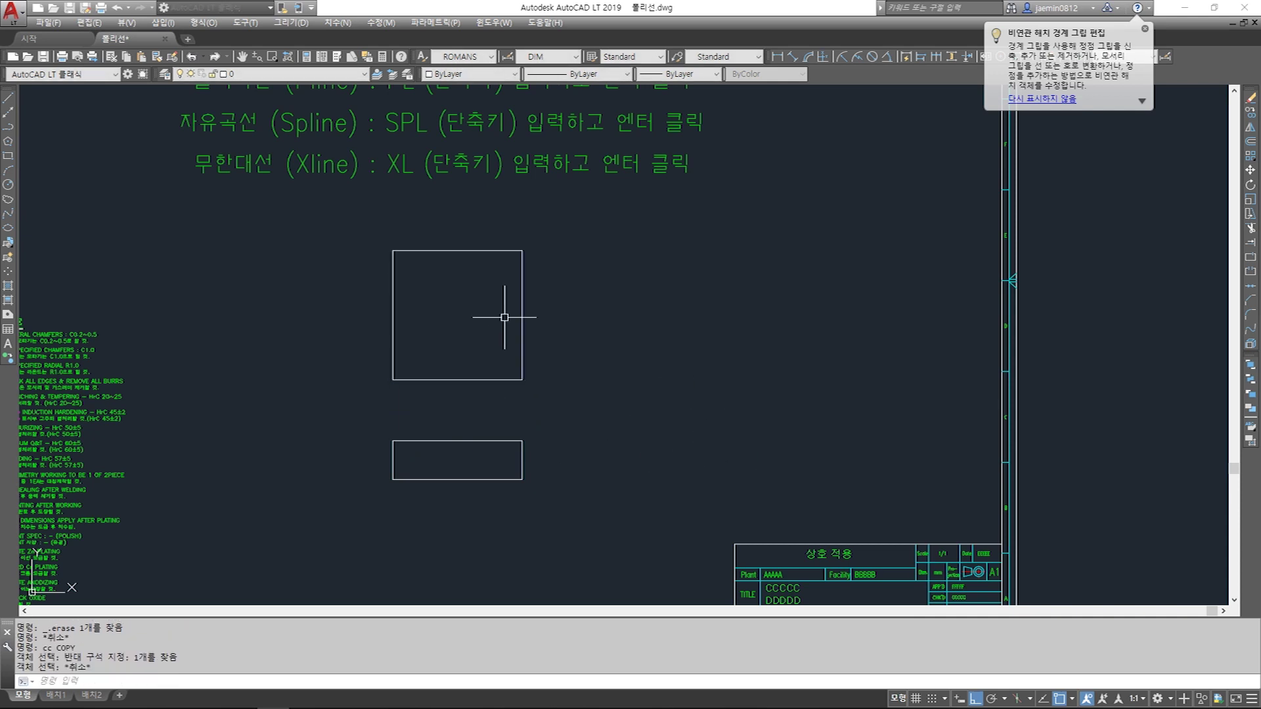
# - Copy the square horizontally into the empty area to its right
pyautogui.write('cc')
pyautogui.press('Return')
pyautogui.click(555, 292)
pyautogui.click(506, 318)
pyautogui.press('Return')
pyautogui.click(560, 326)
pyautogui.click(788, 346)
pyautogui.press('Escape')
pyautogui.press('Escape')
# - Scale the copied square by a factor of 0.5
pyautogui.write('5')
pyautogui.press('Return')
pyautogui.click(763, 289)
pyautogui.click(696, 310)
pyautogui.press('Return')
pyautogui.click(674, 321)
pyautogui.write('0.5')
pyautogui.press('Escape')
# - Move the small square by its lower edge midpoint onto the large square's lower edge midpoint
pyautogui.write('m')
pyautogui.click(717, 279)
pyautogui.click(671, 296)
pyautogui.press('space')
pyautogui.click(680, 358)
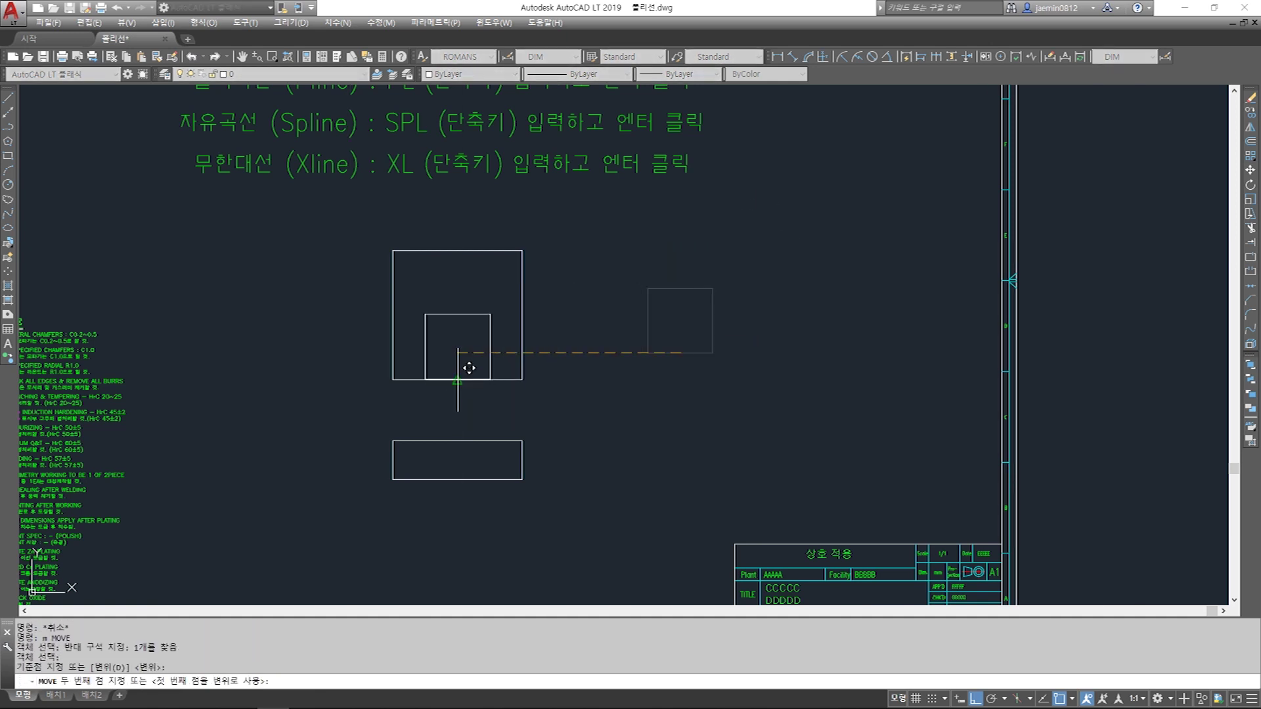
pyautogui.click(458, 379)
pyautogui.press('Escape')
# - Move the small square 20 units straight up inside the large square
pyautogui.write('m')
pyautogui.click(497, 291)
pyautogui.click(465, 324)
pyautogui.press('space')
pyautogui.click(579, 332)
pyautogui.write('2')
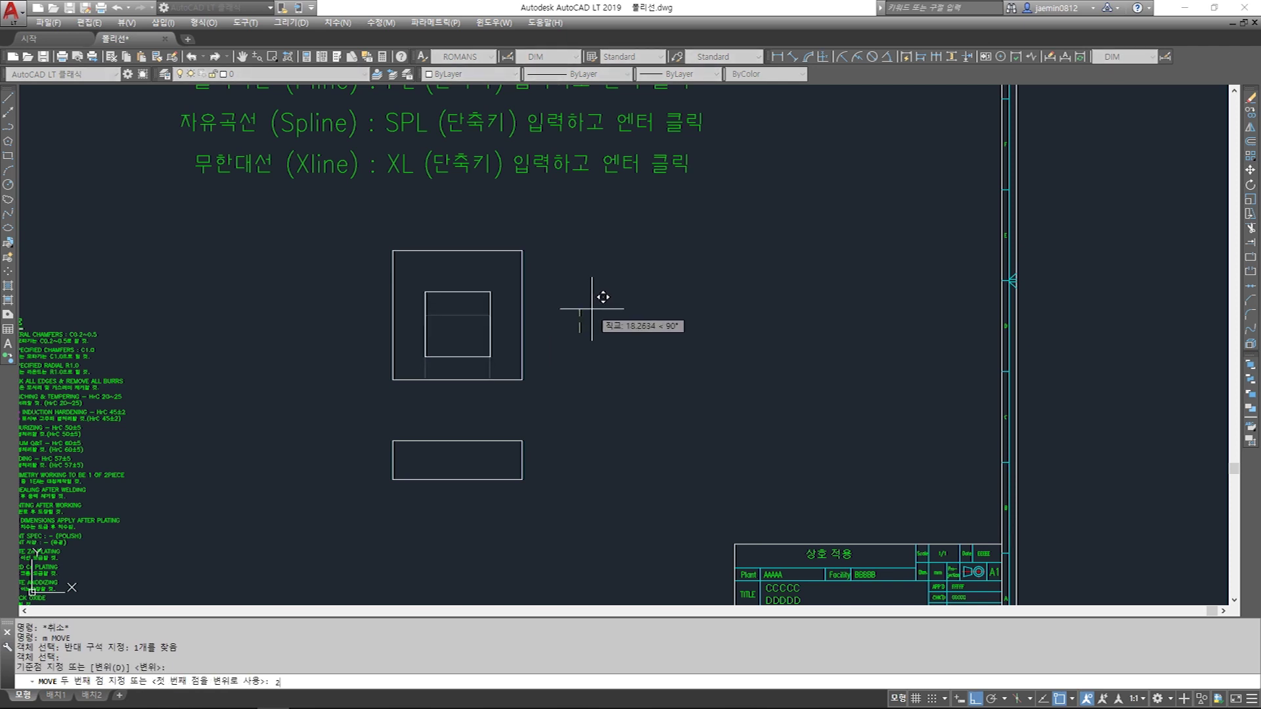
pyautogui.write('0')
pyautogui.press('Return')
pyautogui.press('Escape')
pyautogui.press('Escape')
# - Move the small square 5 units straight down inside the large square
pyautogui.scroll(4, 486, 384)
pyautogui.write('m')
pyautogui.click(502, 248)
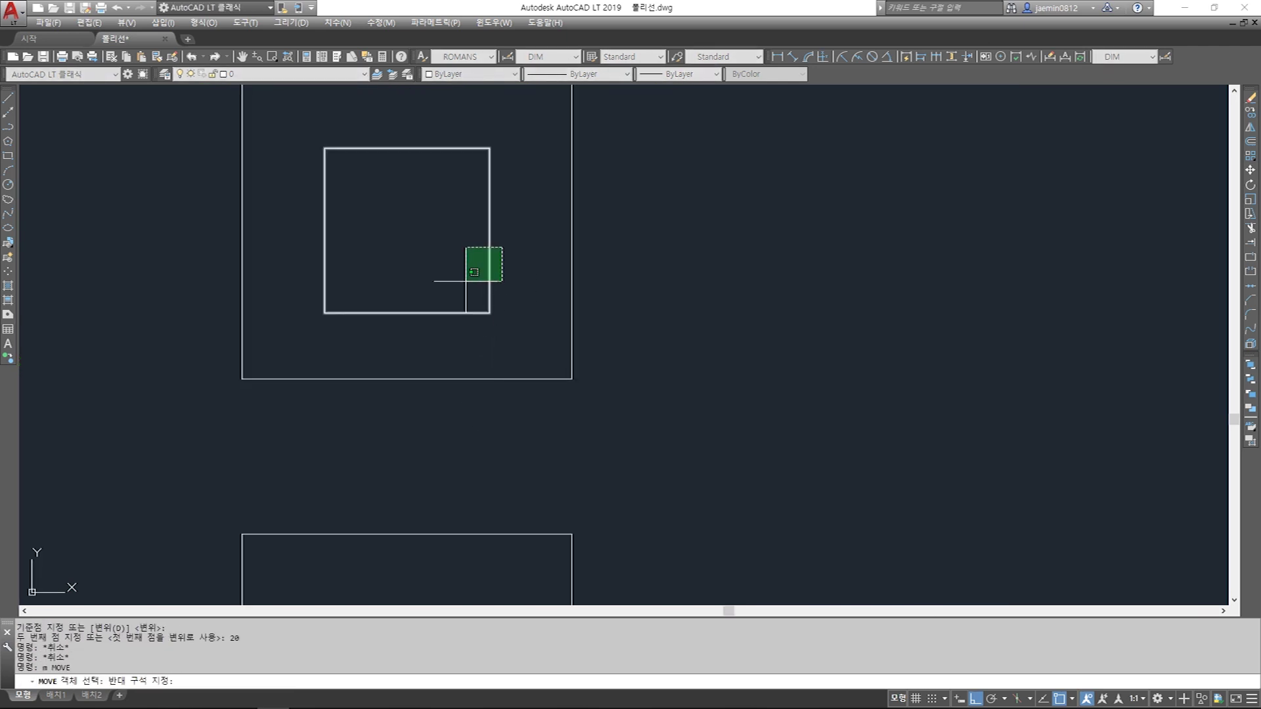
pyautogui.click(466, 281)
pyautogui.press('space')
pyautogui.click(652, 268)
pyautogui.write('5')
pyautogui.press('Return')
pyautogui.press('Escape')
pyautogui.scroll(-2, 664, 324)
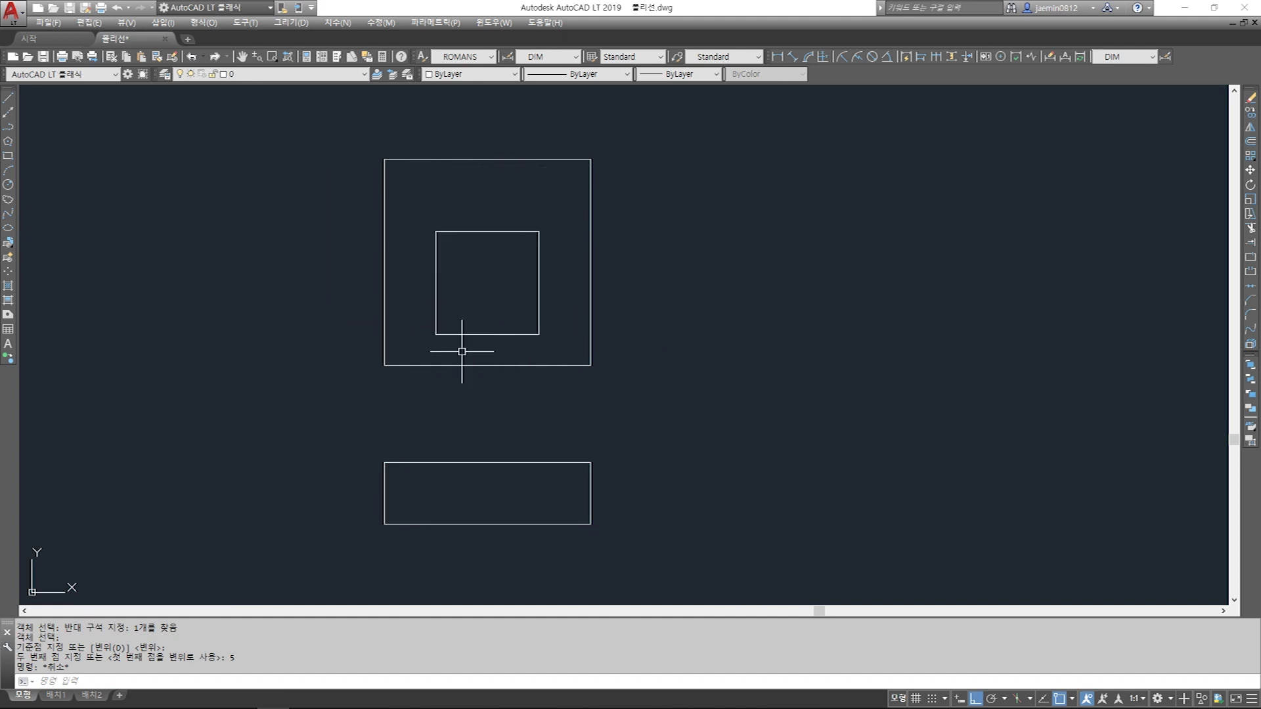
# - Draw vertical lines from the small square's two lower corners down to the lower edge of the side view rectangle
pyautogui.write('l')
pyautogui.press('Return')
pyautogui.click(435, 335)
pyautogui.click(435, 524)
pyautogui.press('Escape')
pyautogui.press('Return')
pyautogui.click(539, 334)
pyautogui.click(539, 524)
pyautogui.press('Escape')
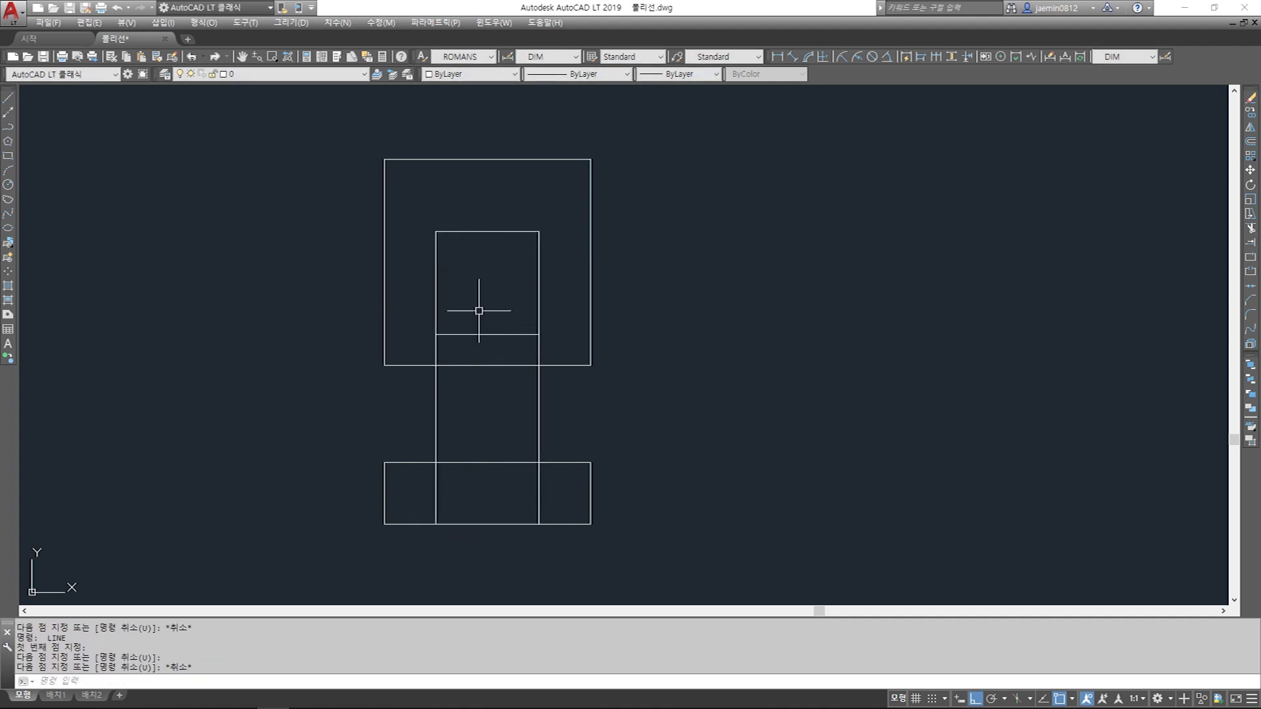
# - Trim the two projected vertical lines above the side view rectangle, using the rectangle as the cutting edge
pyautogui.press('Escape')
pyautogui.write('tr')
pyautogui.click(484, 463)
pyautogui.press('space')
pyautogui.click(473, 388)
pyautogui.click(422, 409)
pyautogui.click(470, 402)
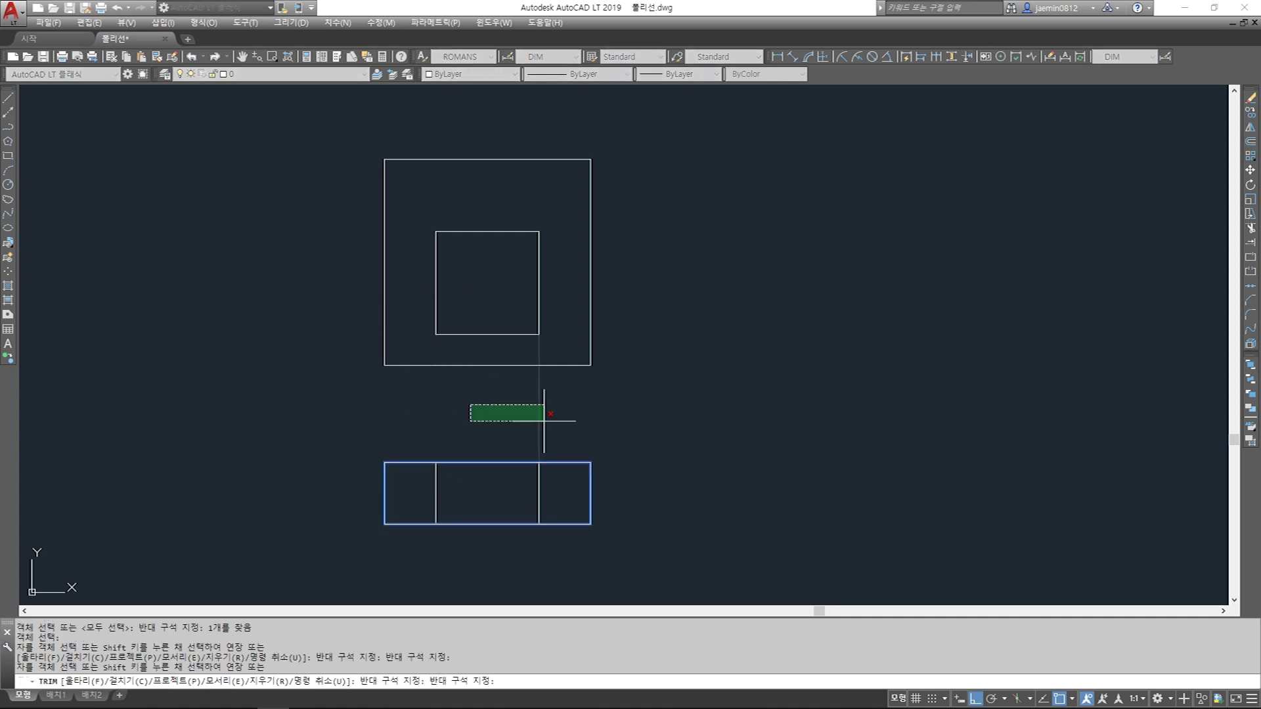
pyautogui.click(555, 429)
# - Put the two inner vertical lines of the side view on layer 002
pyautogui.click(413, 505)
pyautogui.click(314, 76)
pyautogui.click(297, 118)
pyautogui.press('Escape')
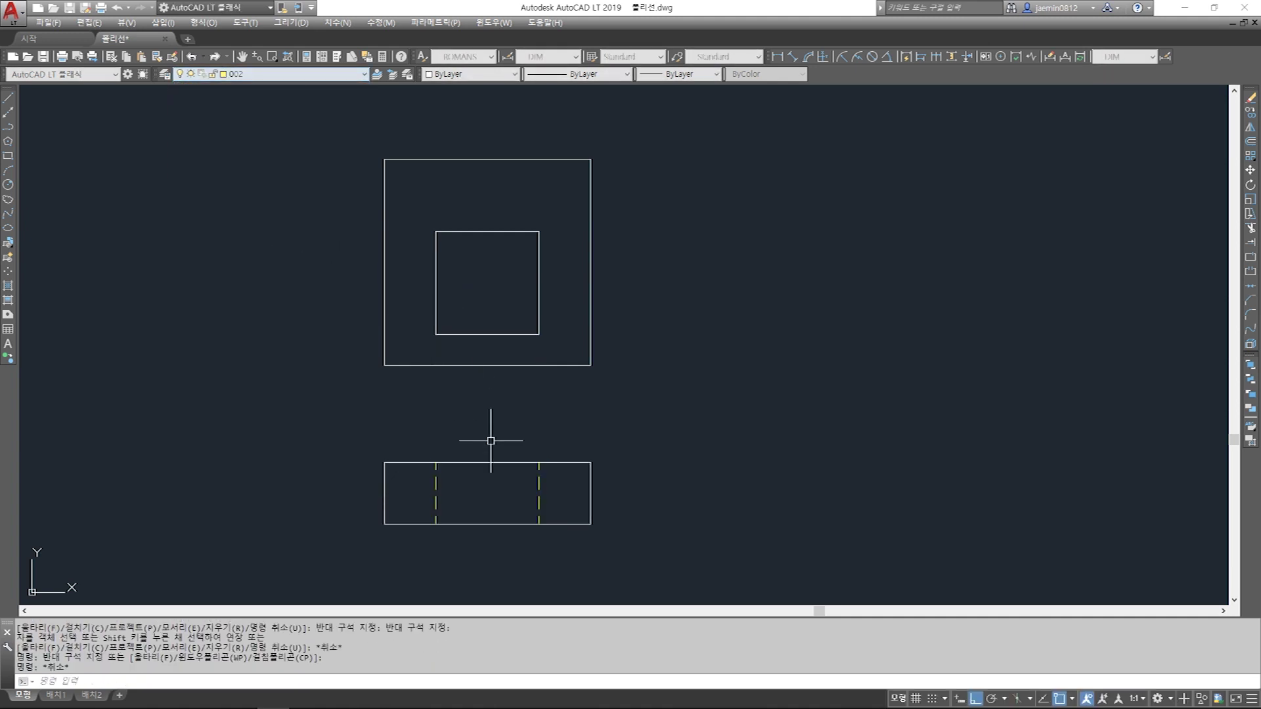
# - Draw a construction line at 45 degrees through a point to the right of the square-in-square view
pyautogui.scroll(-4, 514, 429)
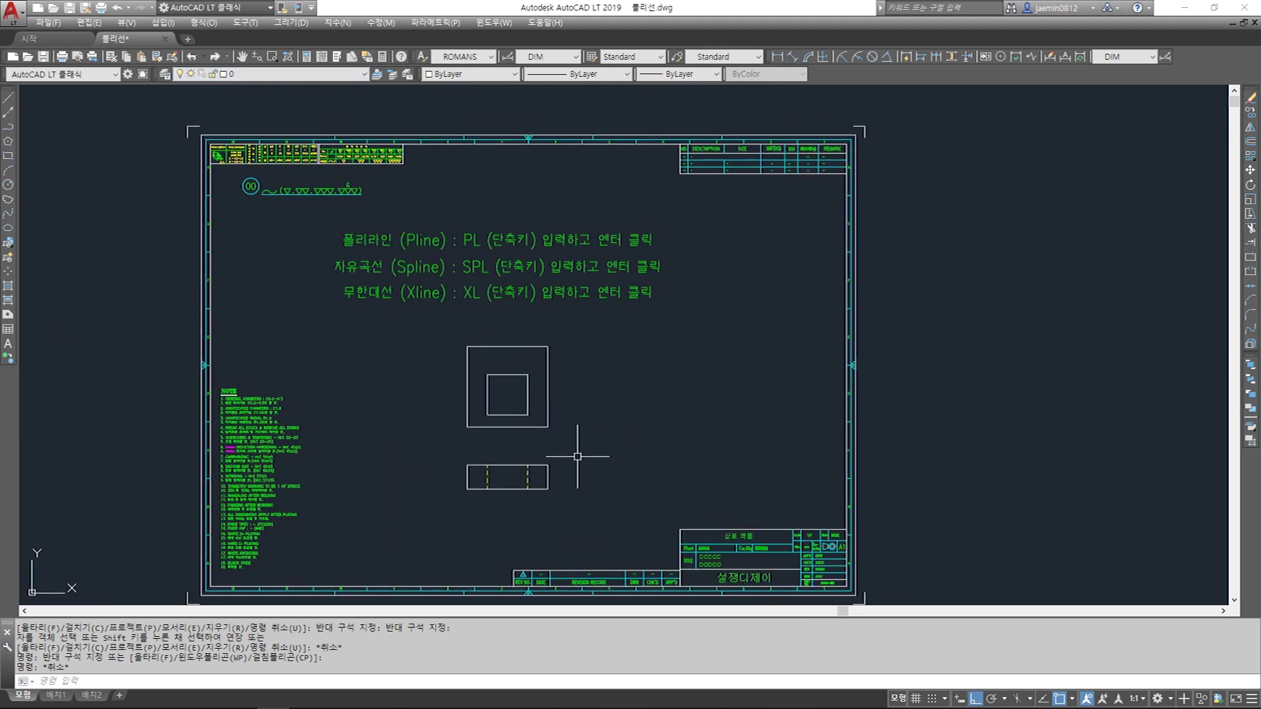
pyautogui.scroll(2, 583, 415)
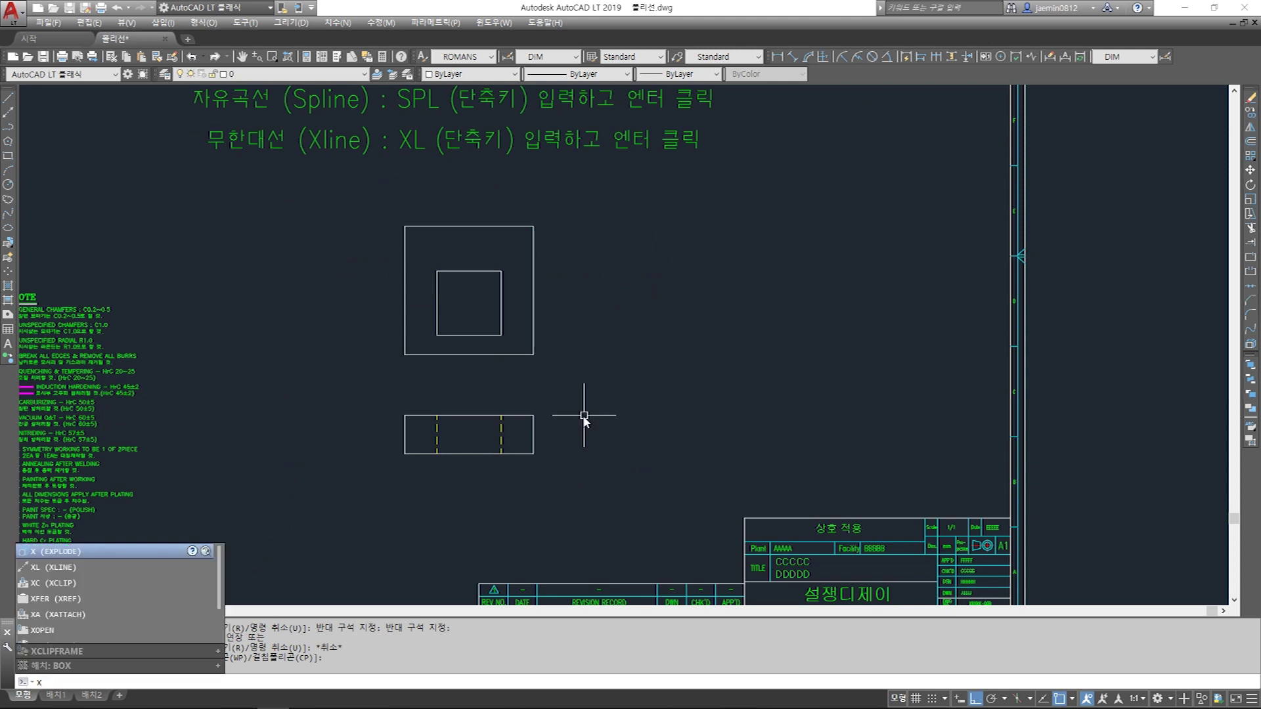
pyautogui.write('l')
pyautogui.press('Return')
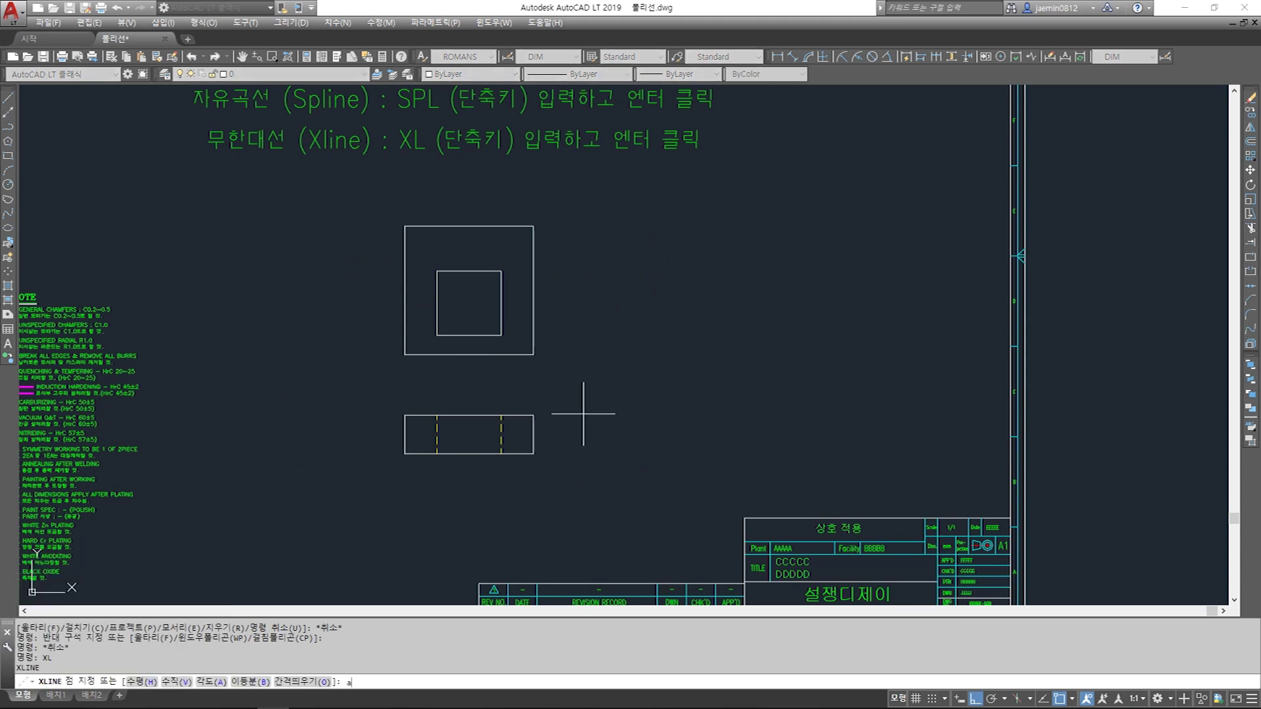
pyautogui.write('a')
pyautogui.press('Return')
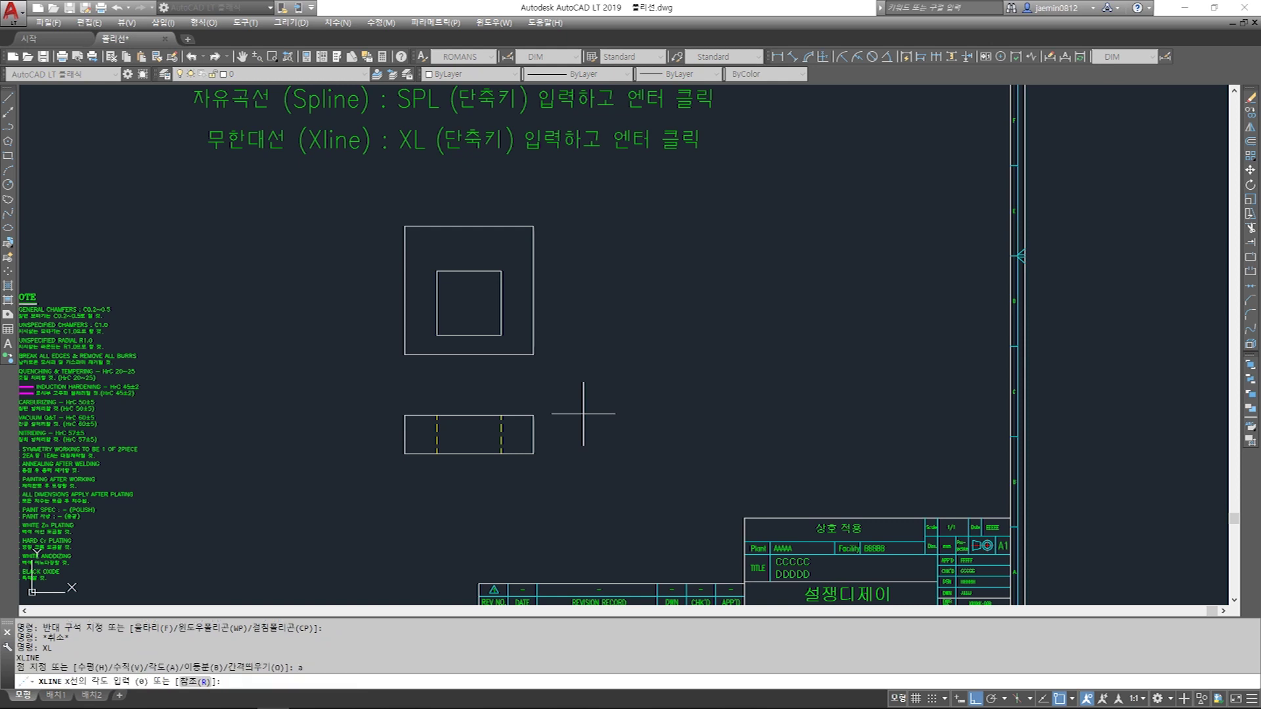
pyautogui.write('45')
pyautogui.press('Return')
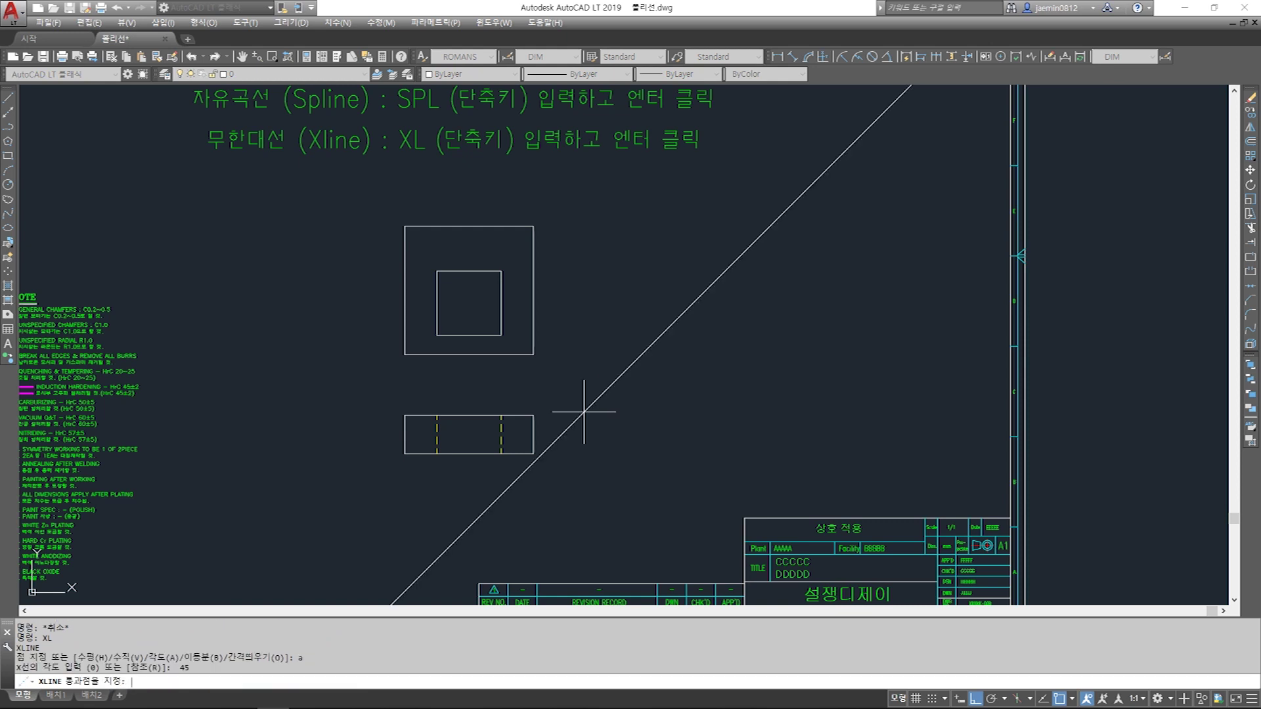
pyautogui.click(649, 323)
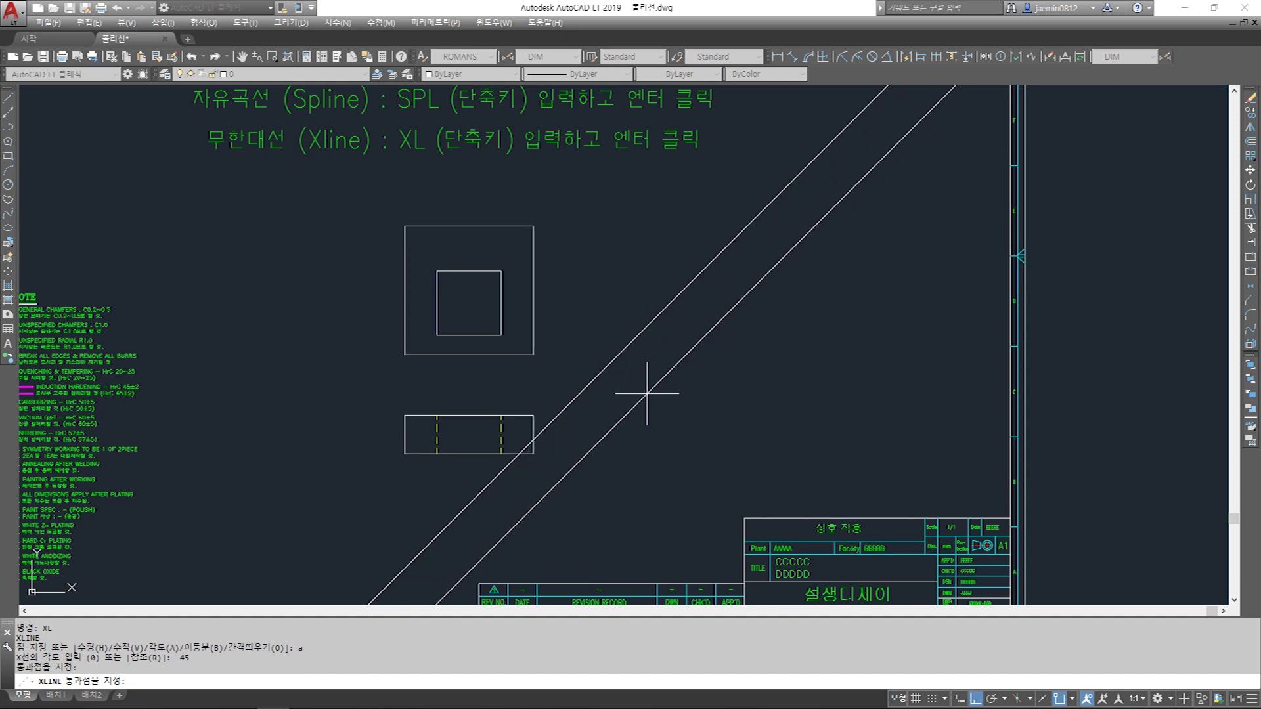
pyautogui.press('Escape')
# - Draw horizontal construction lines through the lower and upper edges of both the large and the small square
pyautogui.write('XL')
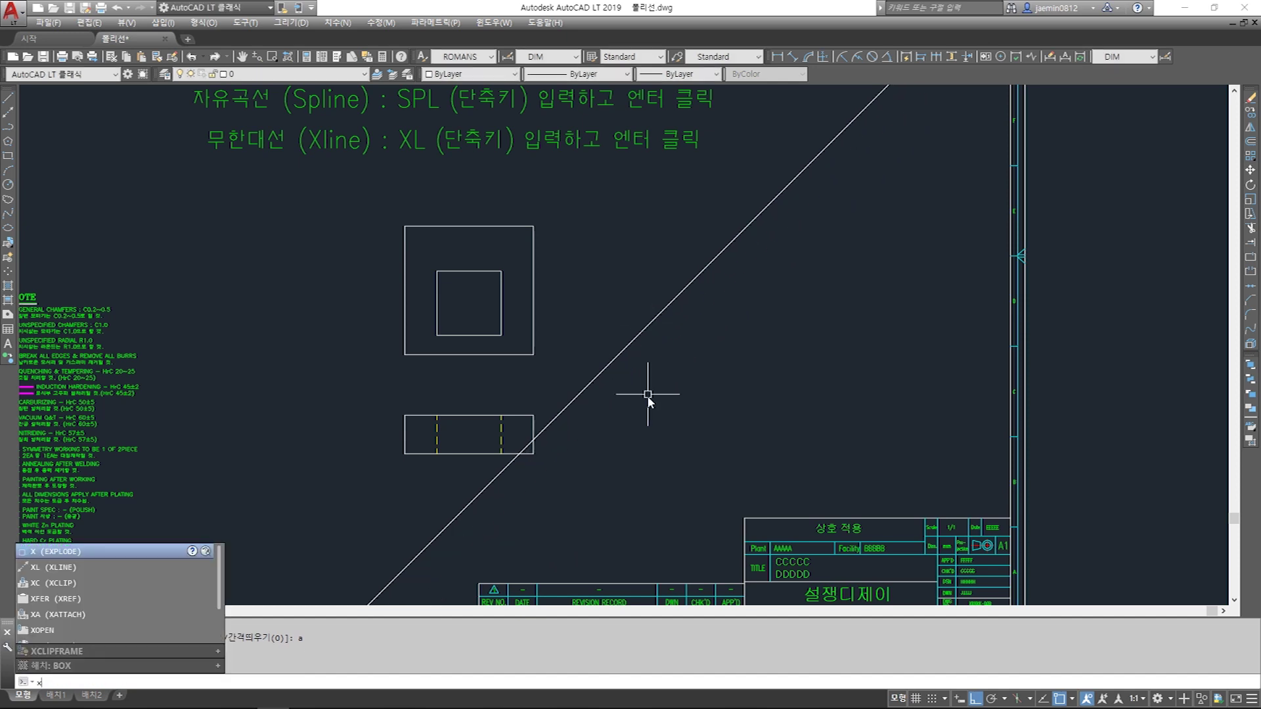
pyautogui.press('Return')
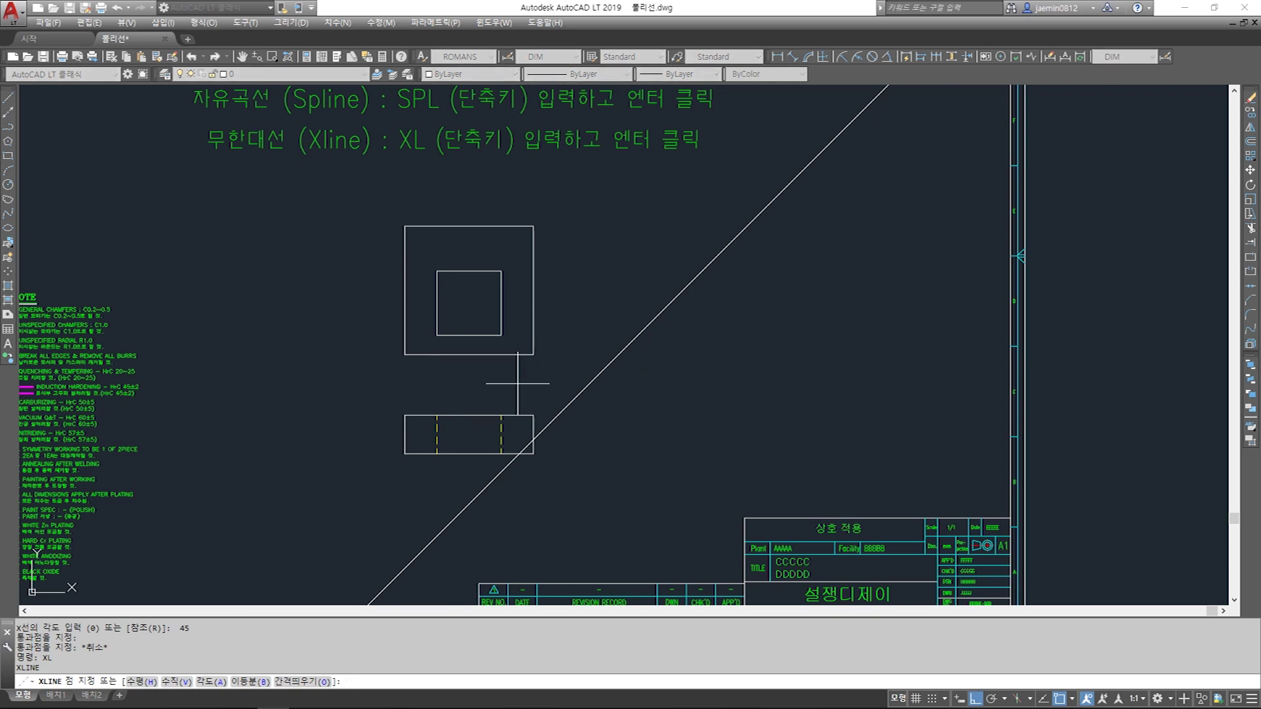
pyautogui.write('h')
pyautogui.press('Return')
pyautogui.click(533, 355)
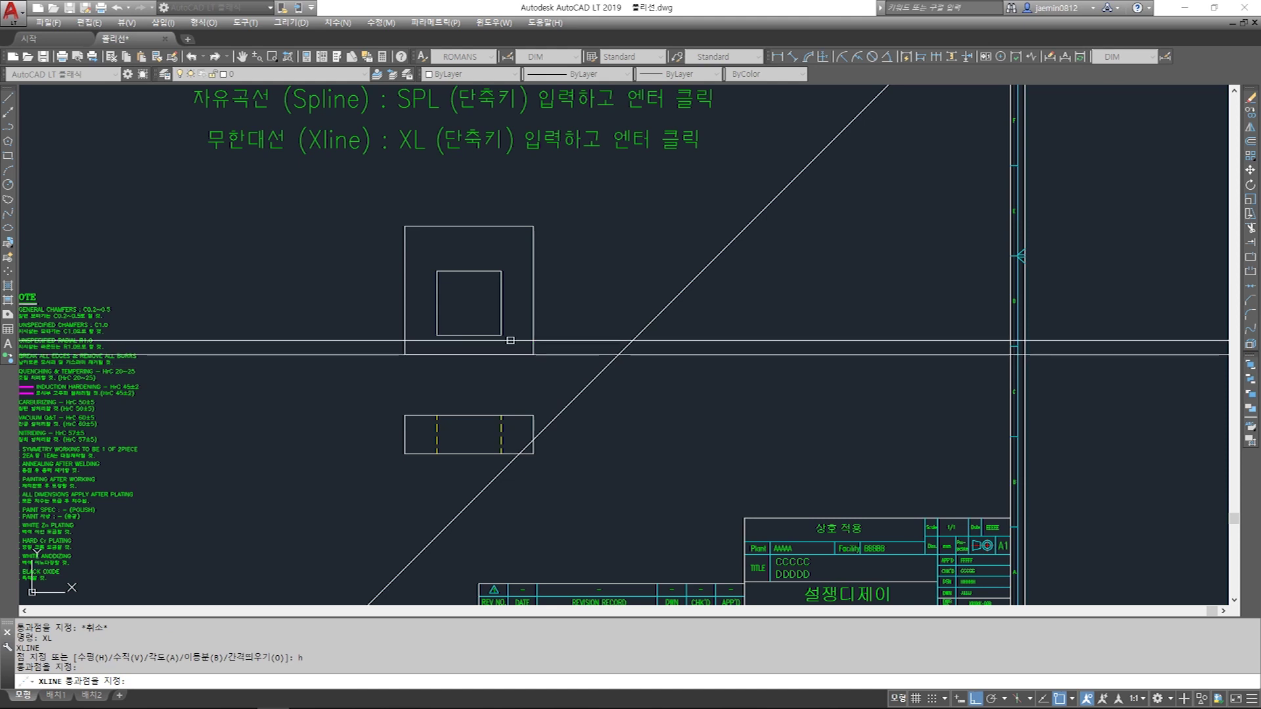
pyautogui.click(501, 334)
pyautogui.click(501, 271)
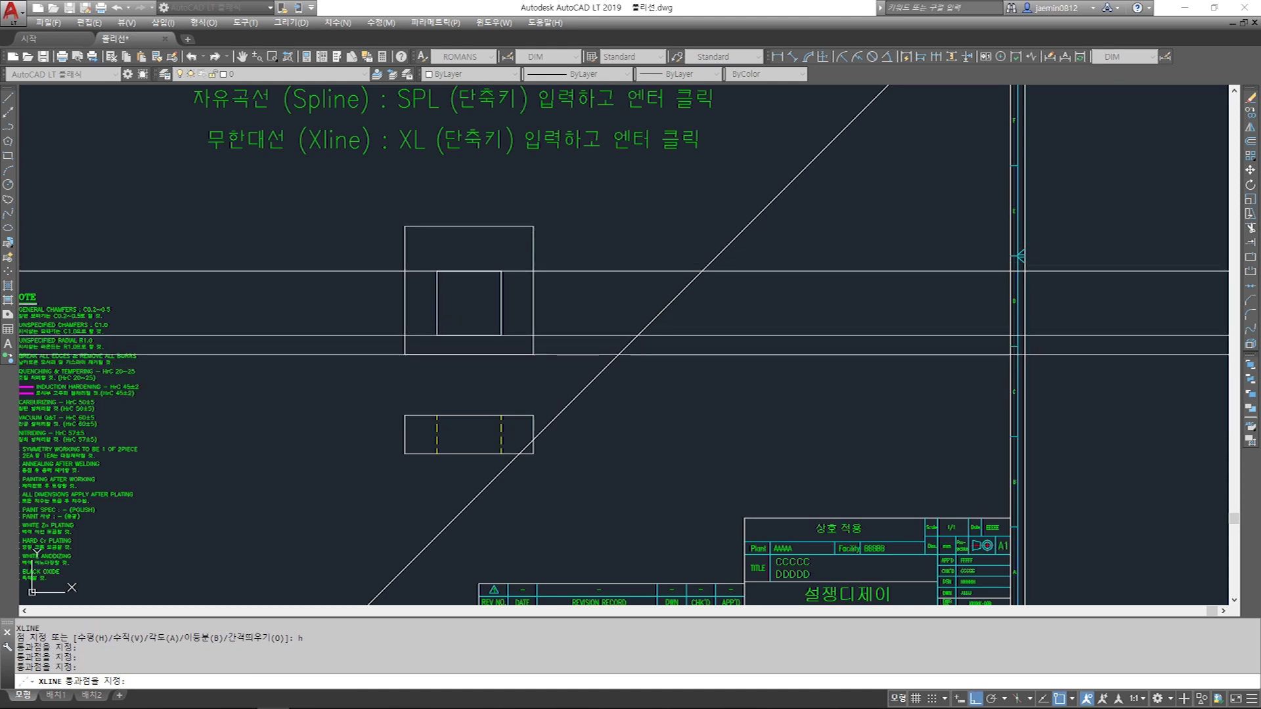
pyautogui.click(533, 226)
pyautogui.press('Escape')
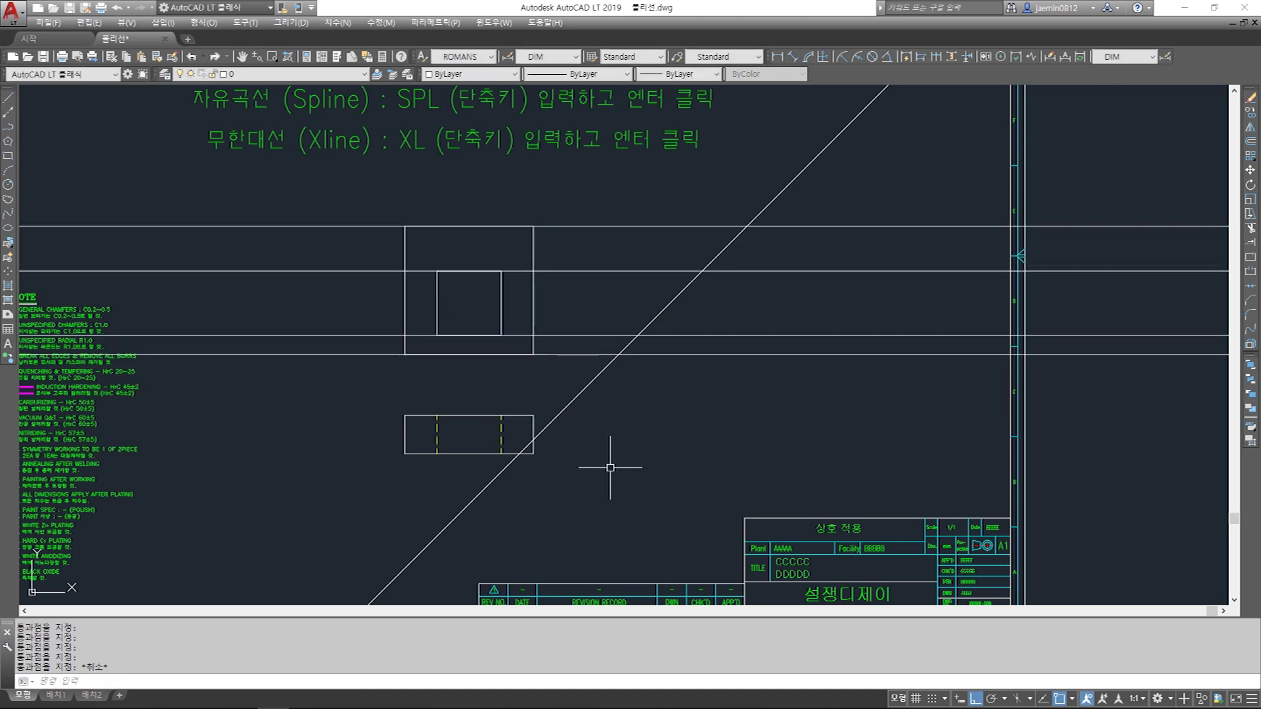
pyautogui.write('xl')
pyautogui.press('Return')
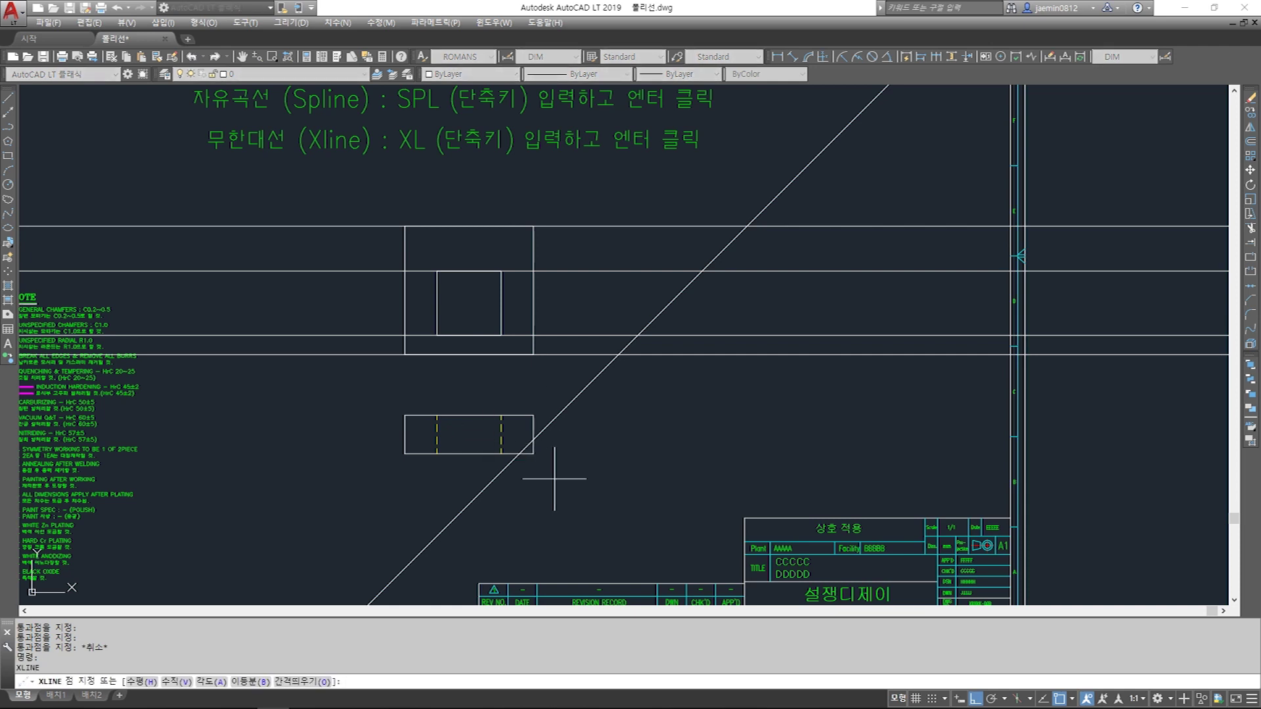
pyautogui.press('Escape')
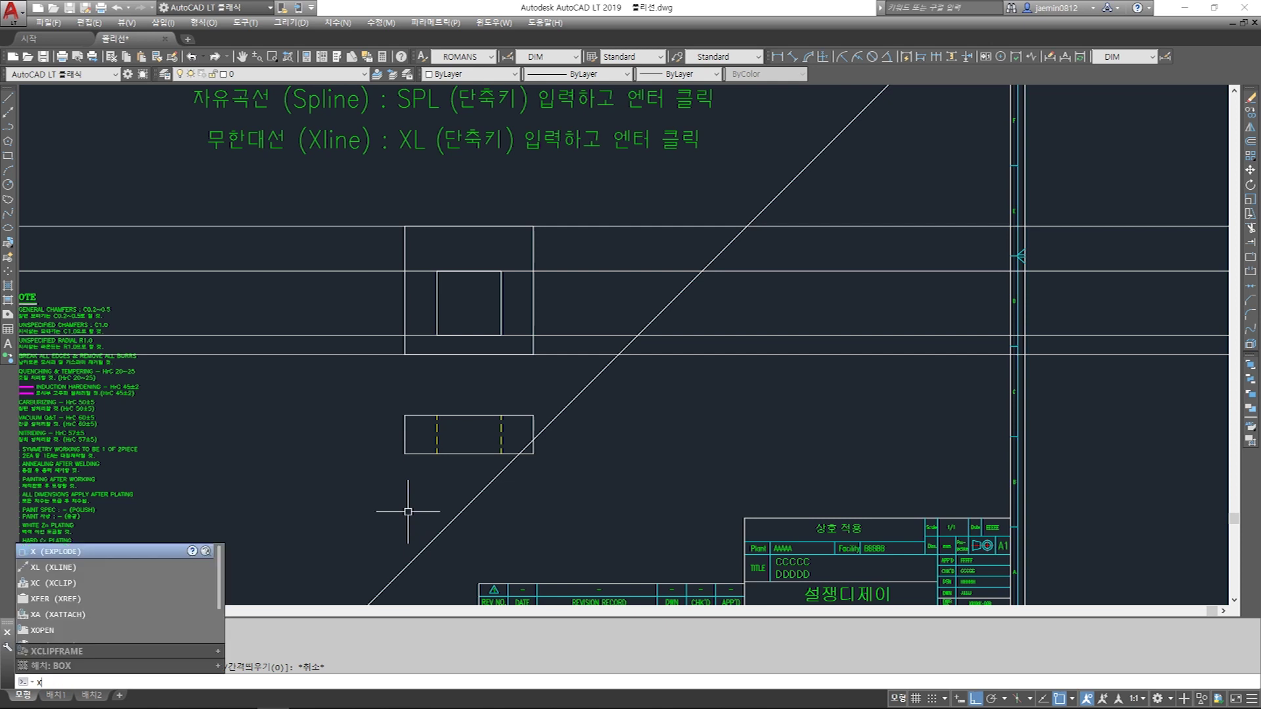
# - Draw horizontal construction lines through the lower and upper edges of the side view rectangle
pyautogui.press('Return')
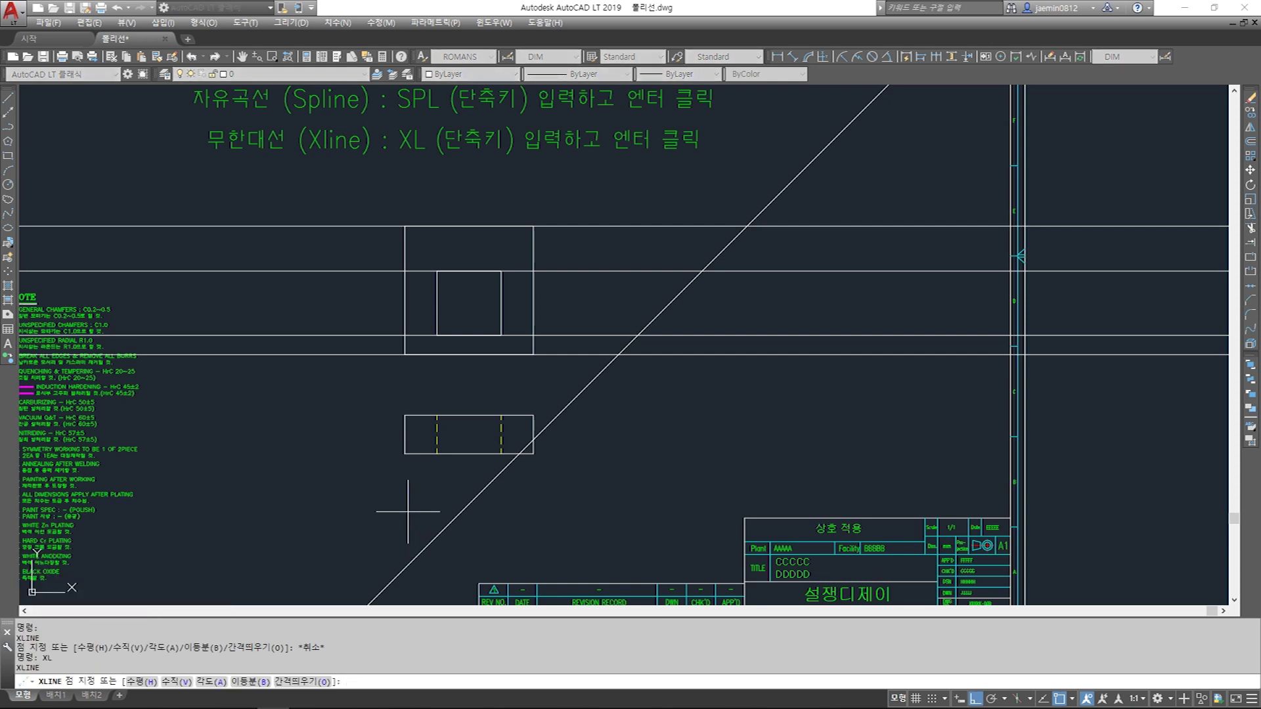
pyautogui.write('h')
pyautogui.press('Return')
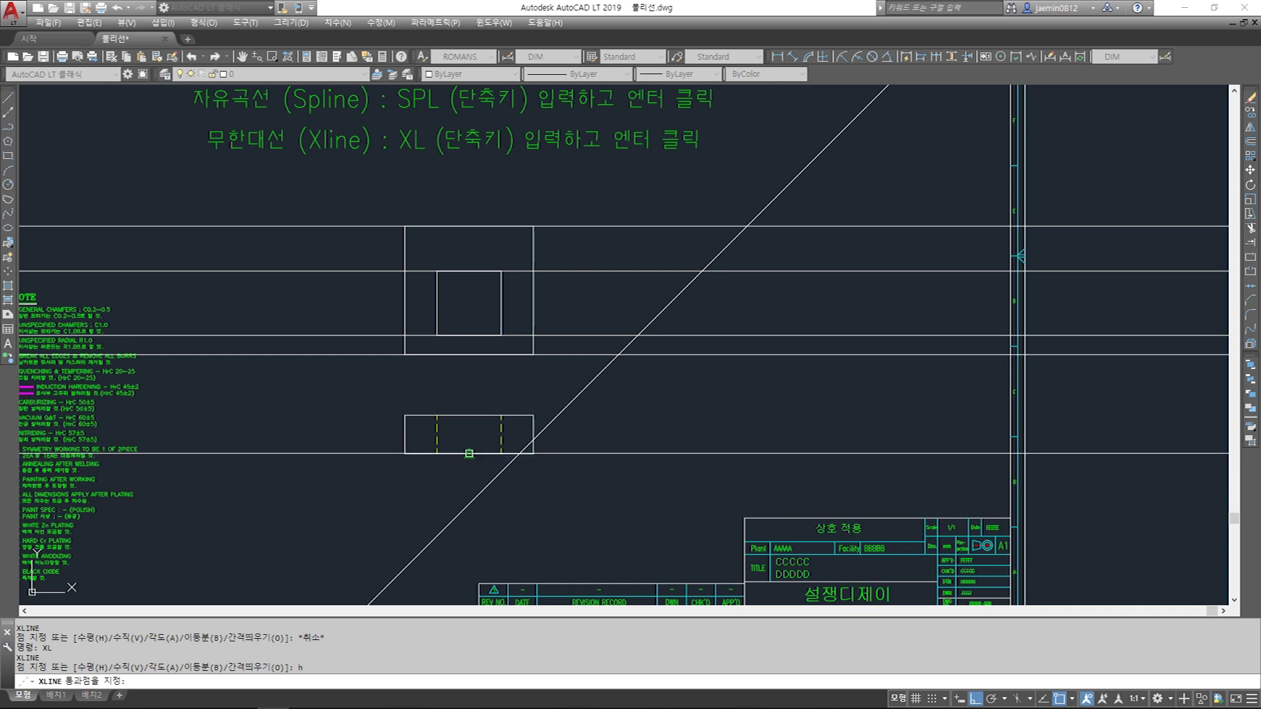
pyautogui.click(528, 454)
pyautogui.click(537, 415)
pyautogui.press('Escape')
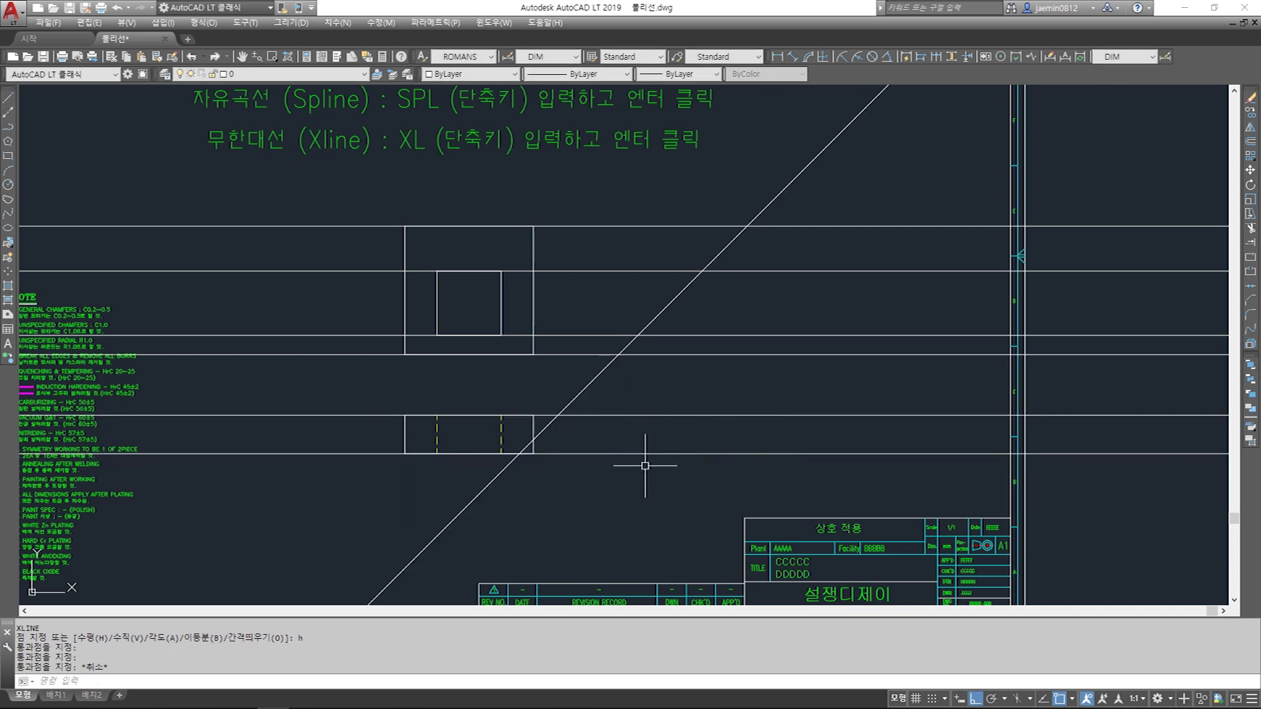
# - Draw vertical construction lines through the four points where the squares' horizontal construction lines cross the 45-degree line
pyautogui.write('xl')
pyautogui.press('Return')
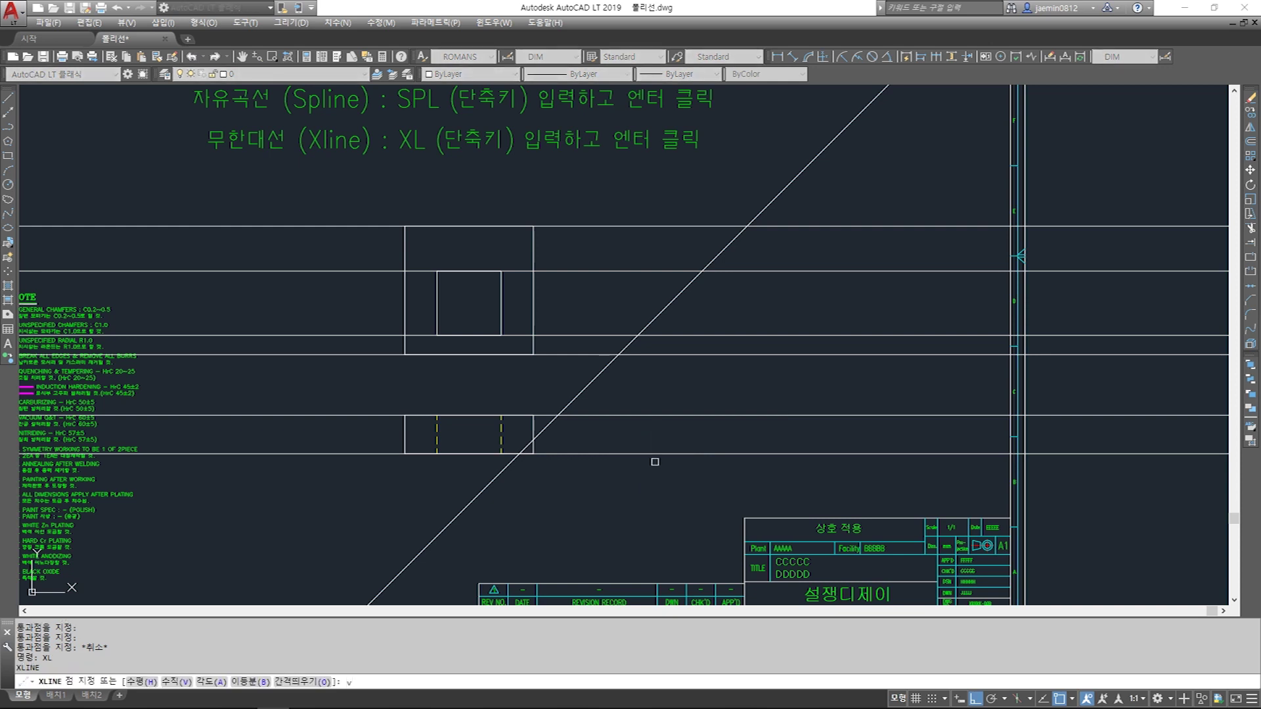
pyautogui.write('v')
pyautogui.press('Return')
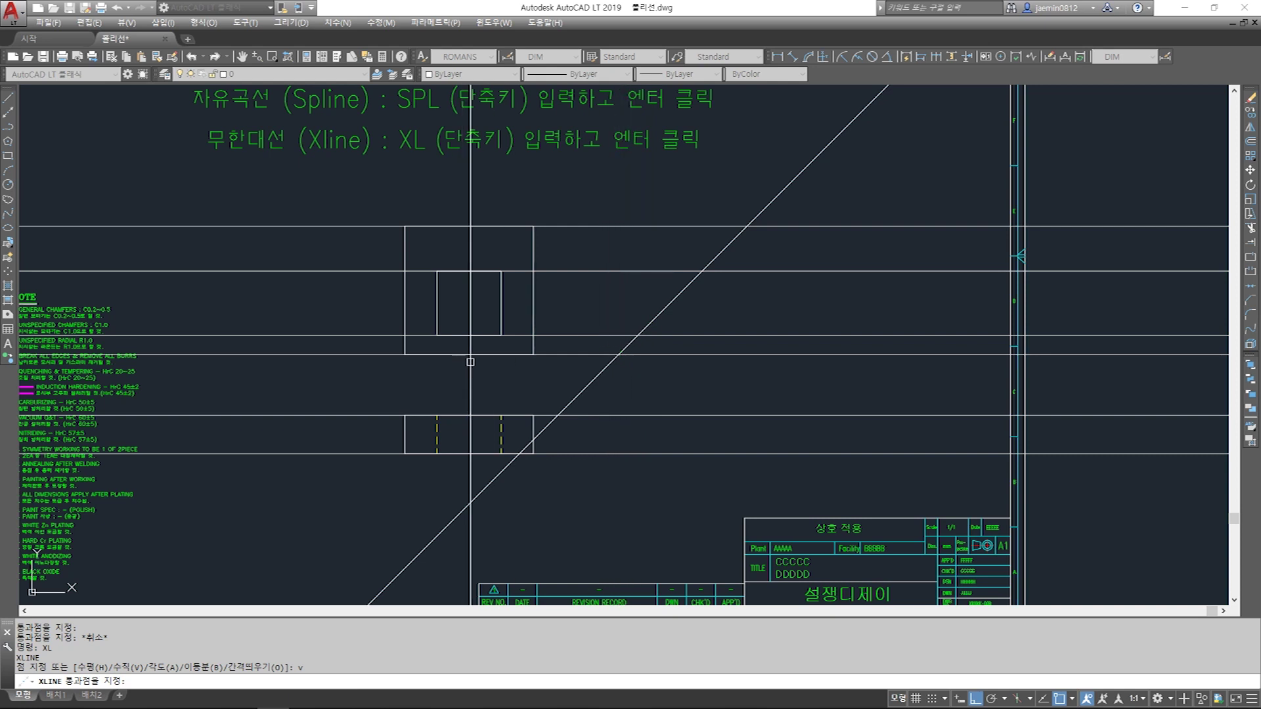
pyautogui.click(619, 354)
pyautogui.click(639, 335)
pyautogui.click(702, 271)
pyautogui.click(748, 225)
pyautogui.press('Escape')
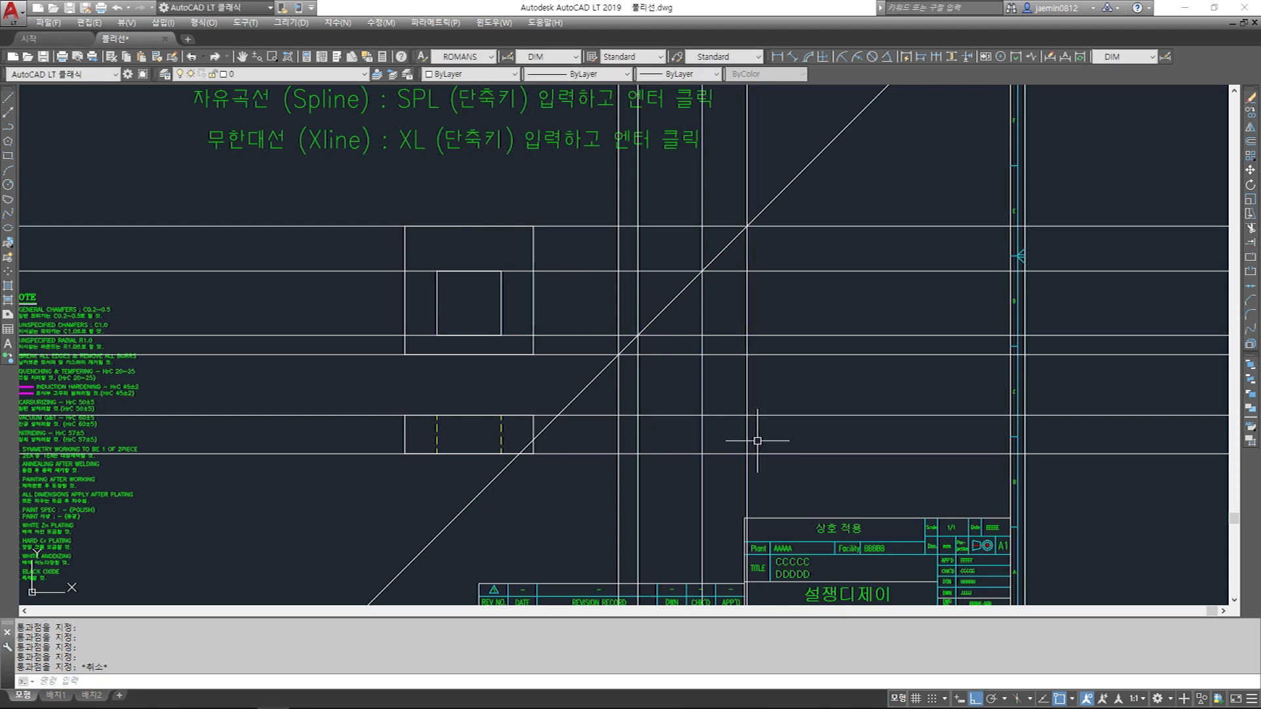
# - Trim the vertical and lower horizontal construction lines to a second side view rectangle with two inner vertical lines
pyautogui.write('tr')
pyautogui.press('Return')
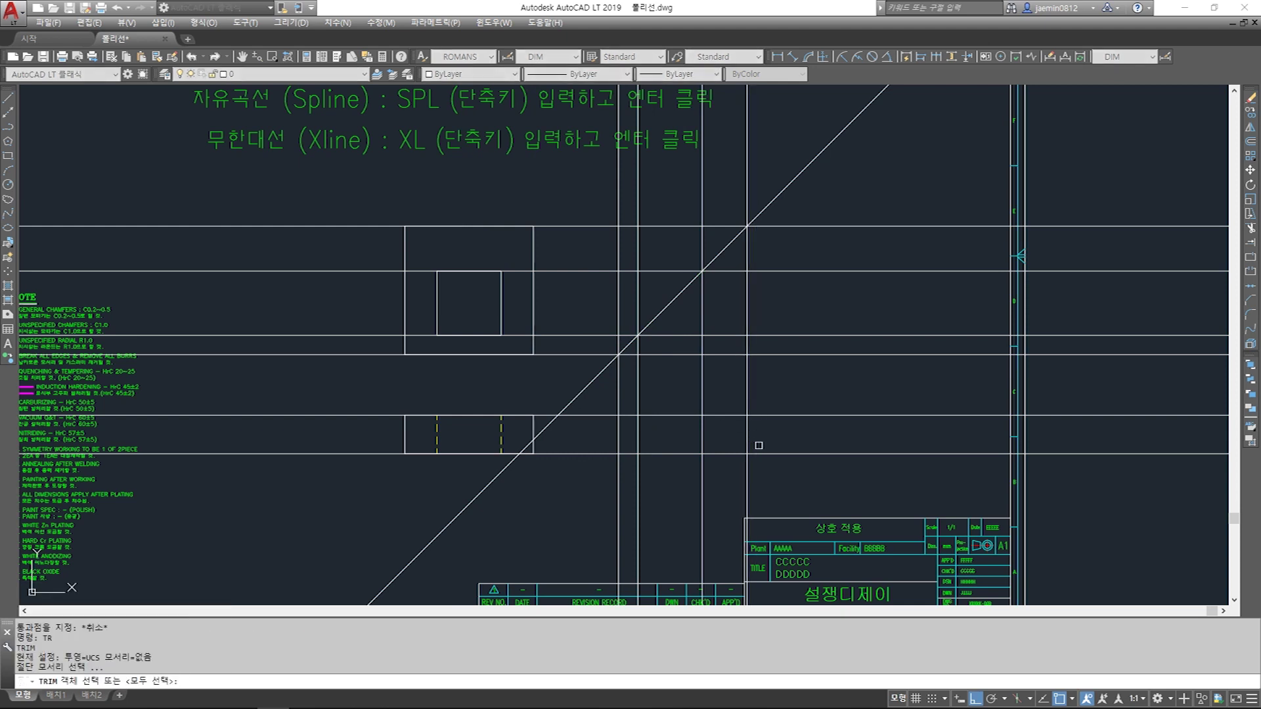
pyautogui.click(778, 402)
pyautogui.click(650, 455)
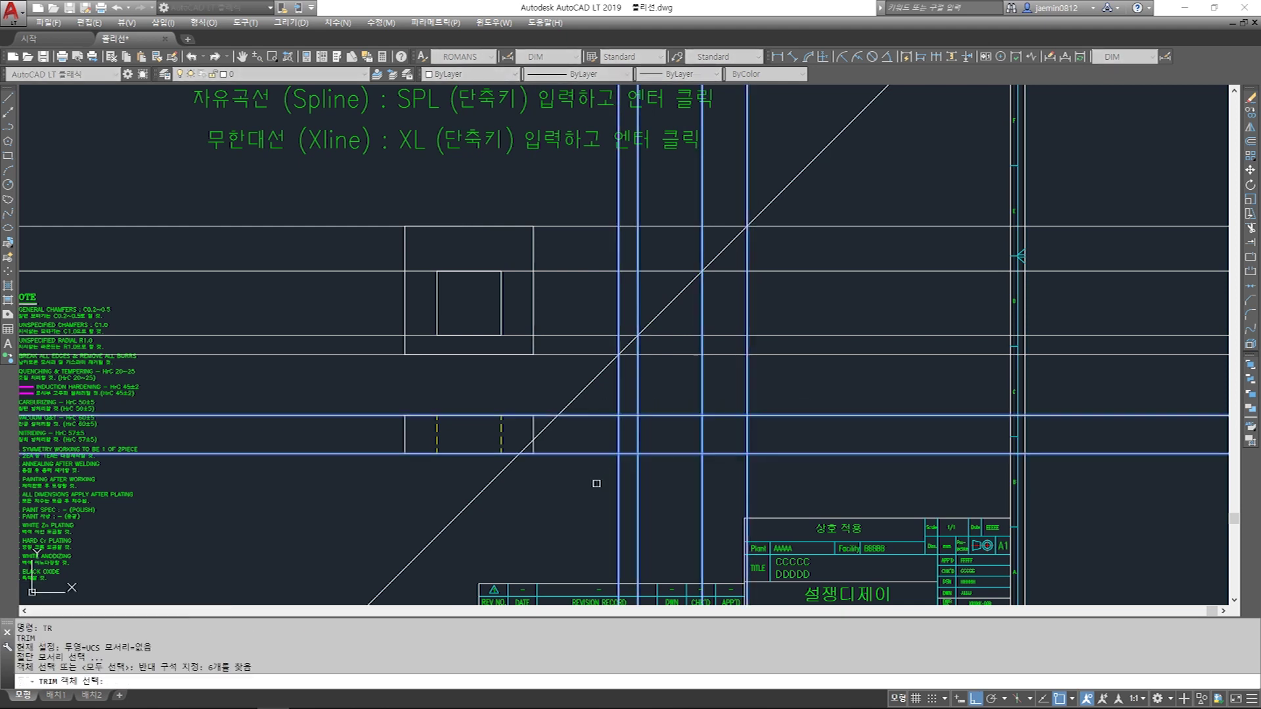
pyautogui.press('Return')
pyautogui.click(593, 483)
pyautogui.click(588, 413)
pyautogui.click(605, 392)
pyautogui.click(796, 388)
pyautogui.click(796, 389)
pyautogui.click(801, 466)
pyautogui.click(801, 468)
pyautogui.click(647, 483)
pyautogui.press('Escape')
# - Put the two inner vertical lines of the new side view on layer 002
pyautogui.click(722, 429)
pyautogui.click(624, 451)
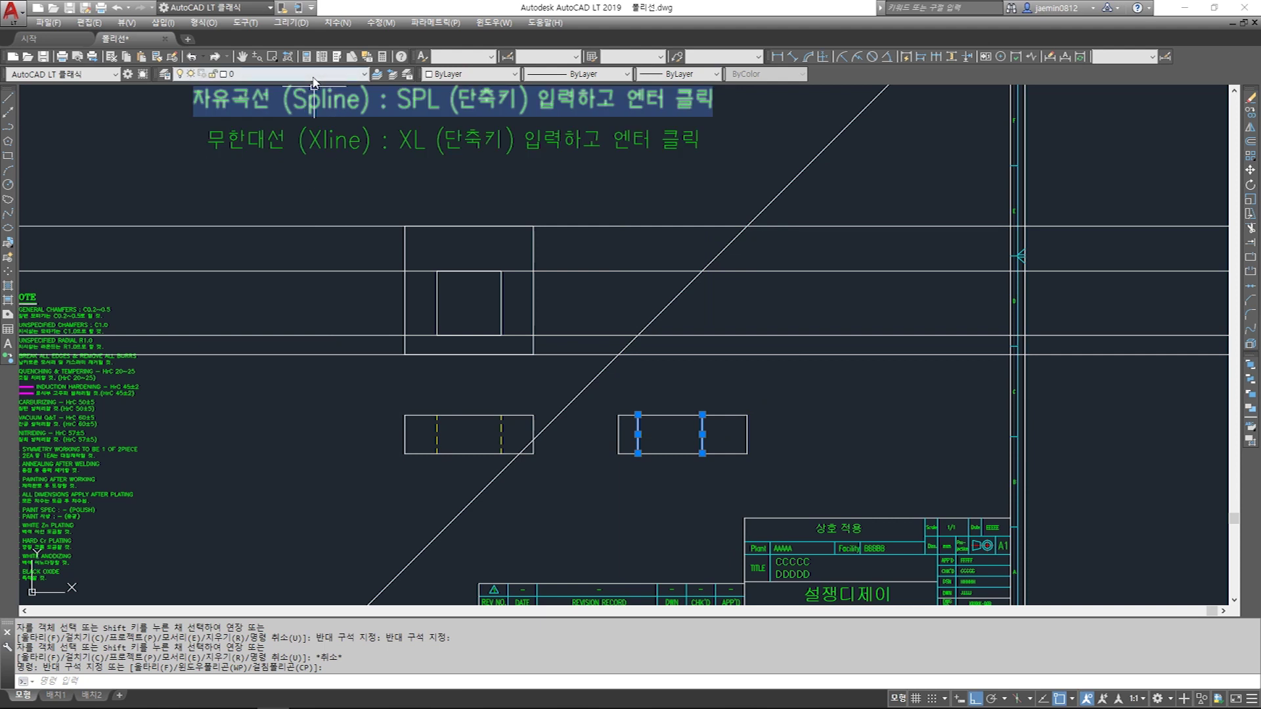
pyautogui.click(276, 74)
pyautogui.click(308, 121)
pyautogui.press('Escape')
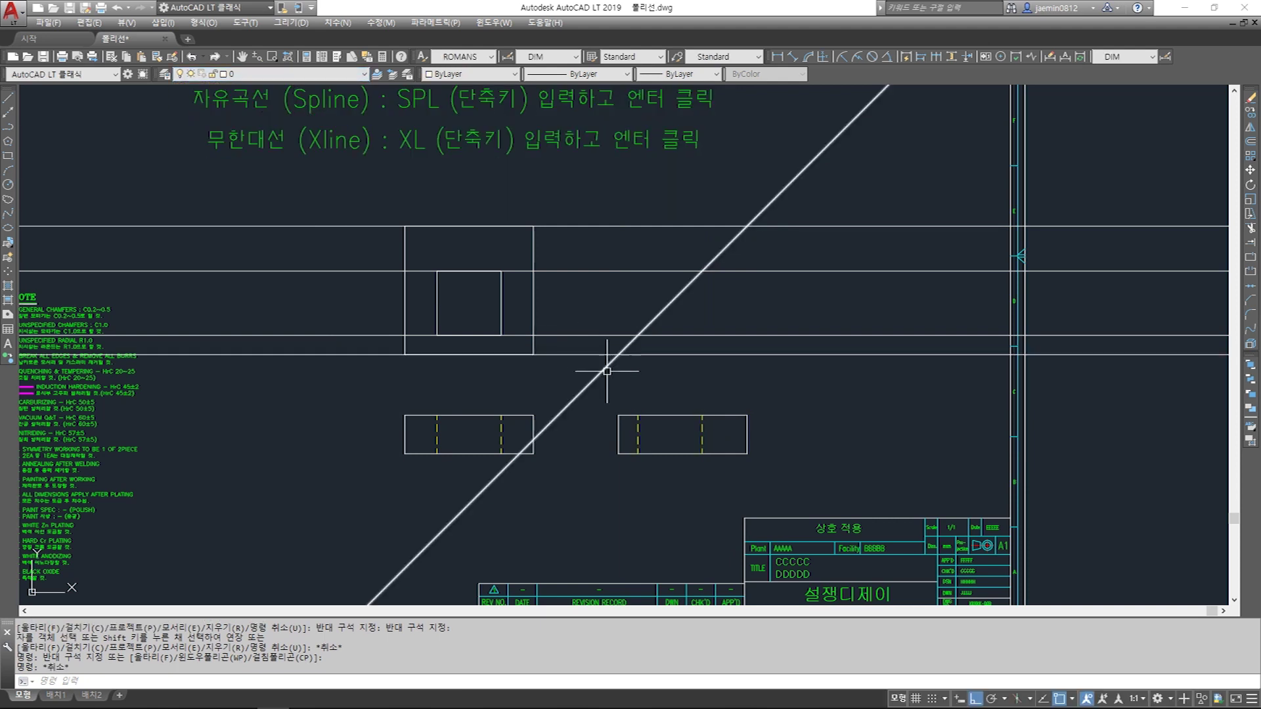
# - Erase the 45-degree construction line and the four horizontal construction lines running through the squares
pyautogui.click(860, 383)
pyautogui.click(814, 196)
pyautogui.click(775, 288)
pyautogui.click(684, 266)
pyautogui.press('Delete')
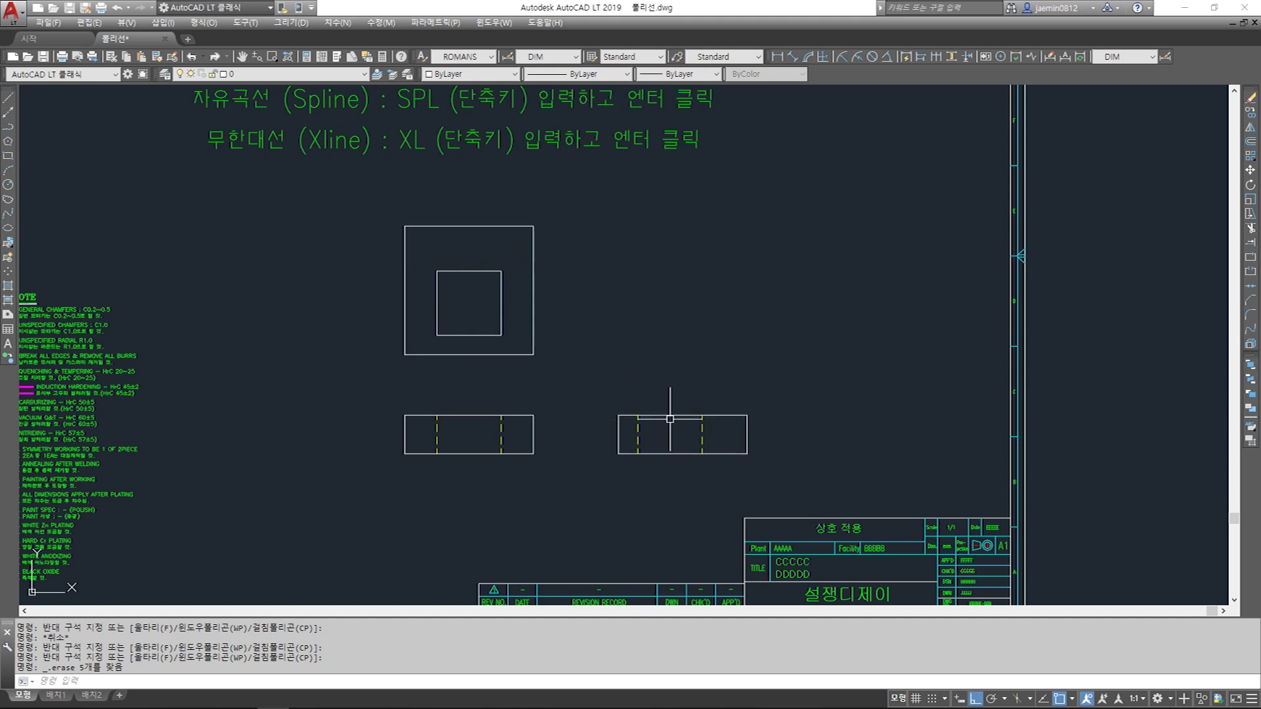
# - Copy the large and small squares to the right, above the new side view
pyautogui.write('o')
pyautogui.click(569, 370)
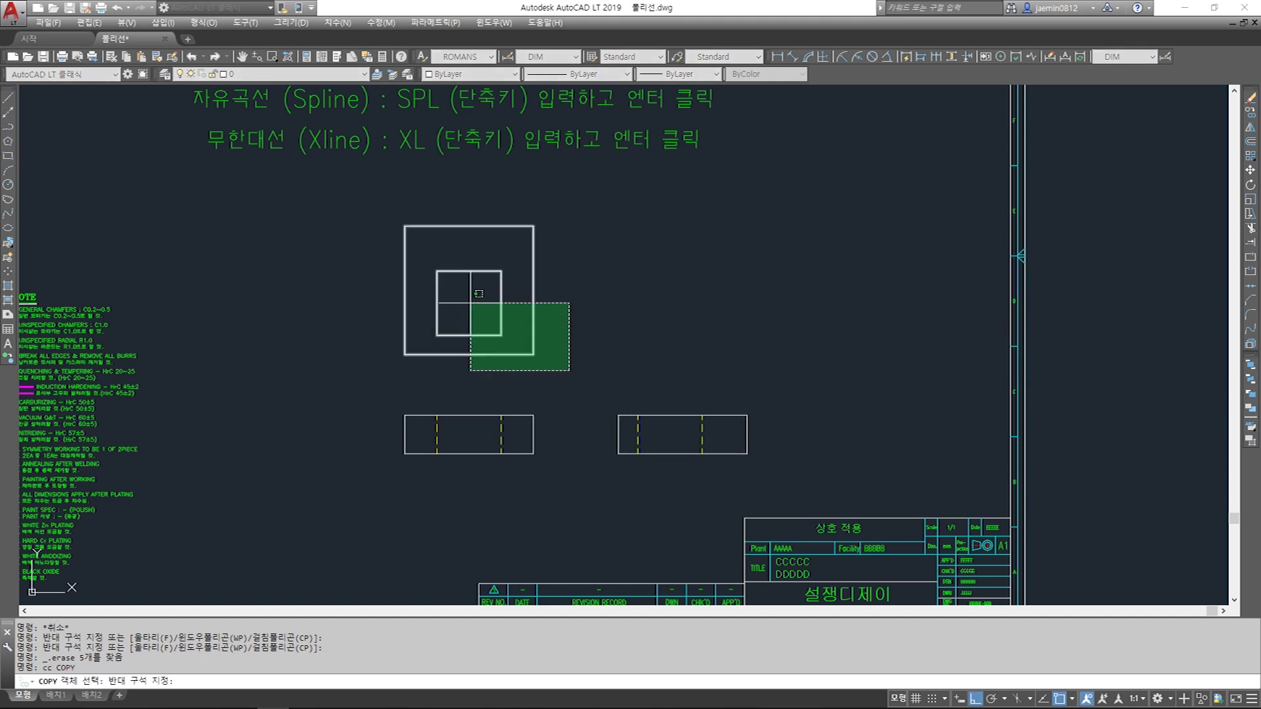
pyautogui.click(373, 211)
pyautogui.press('space')
pyautogui.click(599, 306)
pyautogui.click(775, 313)
pyautogui.press('Escape')
# - Rotate the copied squares 90 degrees clockwise
pyautogui.write('4')
pyautogui.press('space')
pyautogui.click(741, 201)
pyautogui.click(583, 367)
pyautogui.press('space')
pyautogui.click(666, 320)
pyautogui.click(689, 463)
pyautogui.press('Escape')
# - Move the rotated squares by the large square's lower-left corner onto the upper-left corner of the new side view
pyautogui.click(794, 374)
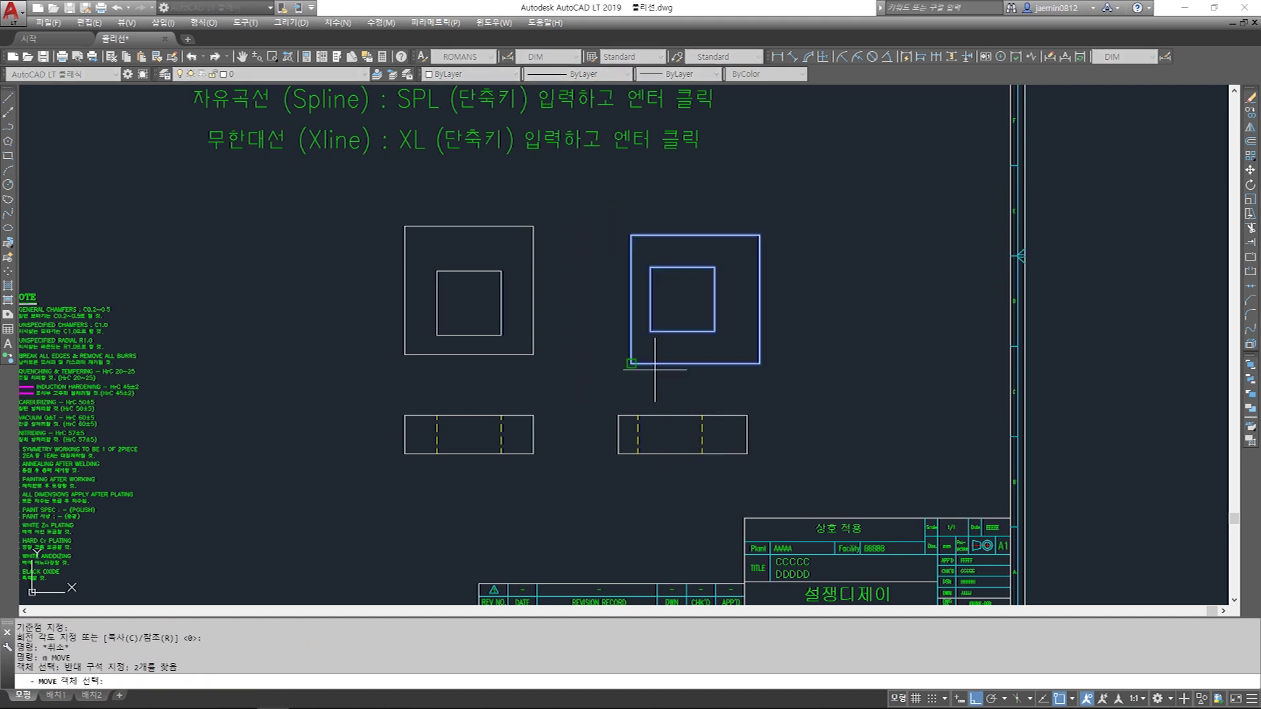
pyautogui.press('space')
pyautogui.click(630, 363)
pyautogui.click(618, 415)
pyautogui.press('Escape')
# - Move the same rotated squares straight up, leaving a gap above the new side view
pyautogui.write('m')
pyautogui.press('space')
pyautogui.write('p')
pyautogui.click(830, 375)
pyautogui.click(830, 318)
pyautogui.press('Escape')
# - Draw vertical lines from the rotated small square's lower corners through the new side view and examine their alignment with its inner lines
pyautogui.write('l')
pyautogui.click(638, 327)
pyautogui.click(700, 478)
pyautogui.press('Escape')
pyautogui.press('space')
pyautogui.click(702, 327)
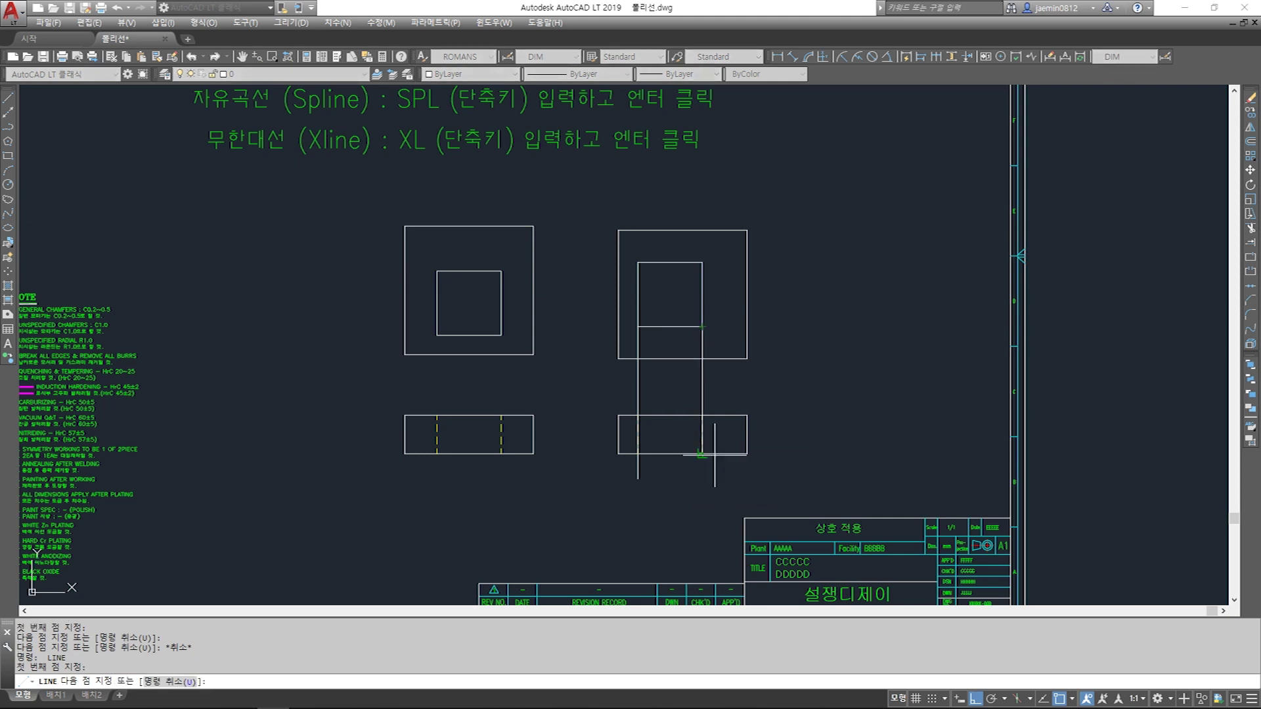
pyautogui.click(700, 453)
pyautogui.press('Escape')
pyautogui.scroll(8, 684, 416)
pyautogui.scroll(2, 923, 377)
pyautogui.scroll(3, 920, 318)
pyautogui.scroll(-5, 728, 317)
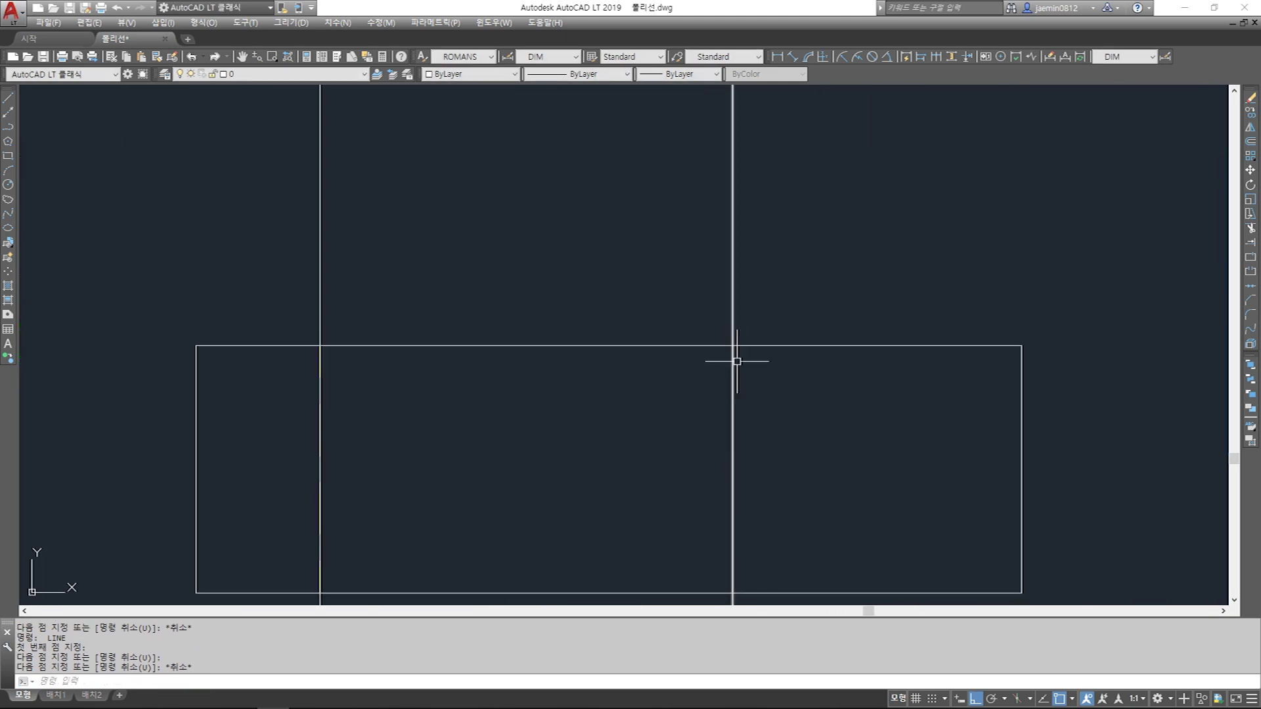
# - Erase the two vertical check lines between the rotated small square and the new side view
pyautogui.click(821, 278)
pyautogui.click(585, 310)
pyautogui.click(659, 273)
pyautogui.click(558, 329)
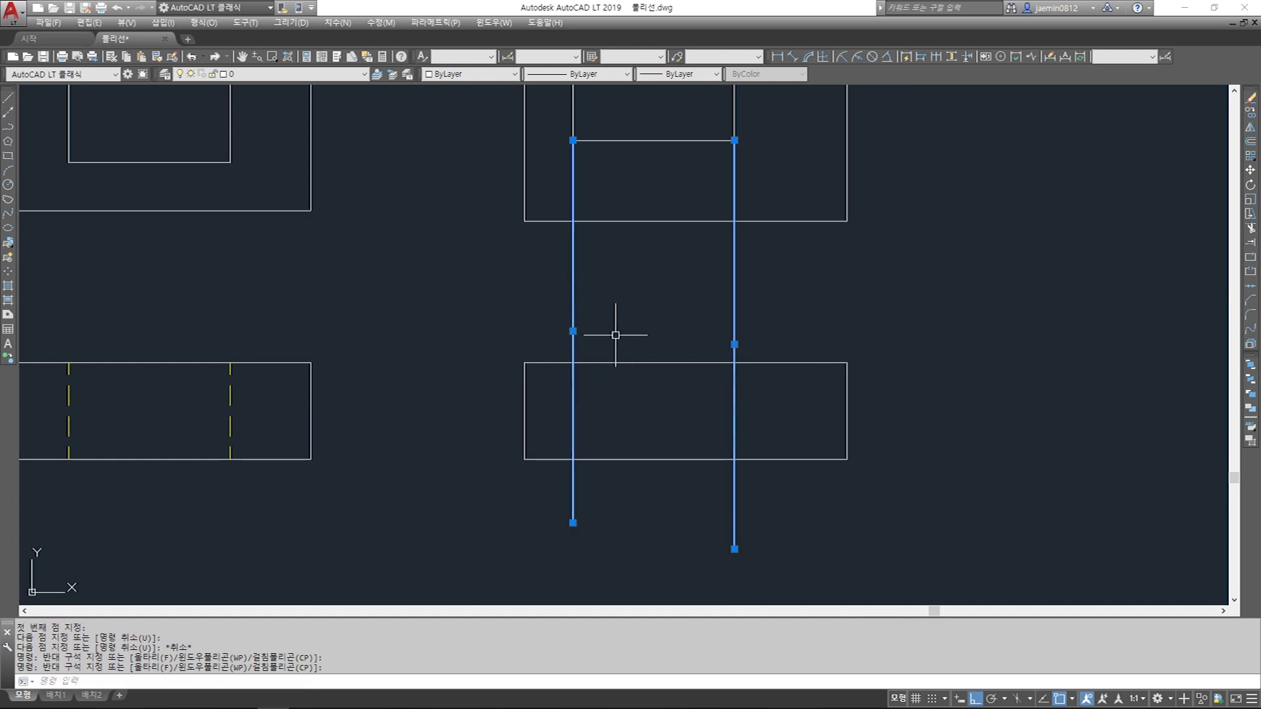
pyautogui.press('Delete')
pyautogui.scroll(-5, 808, 416)
pyautogui.scroll(3, 653, 467)
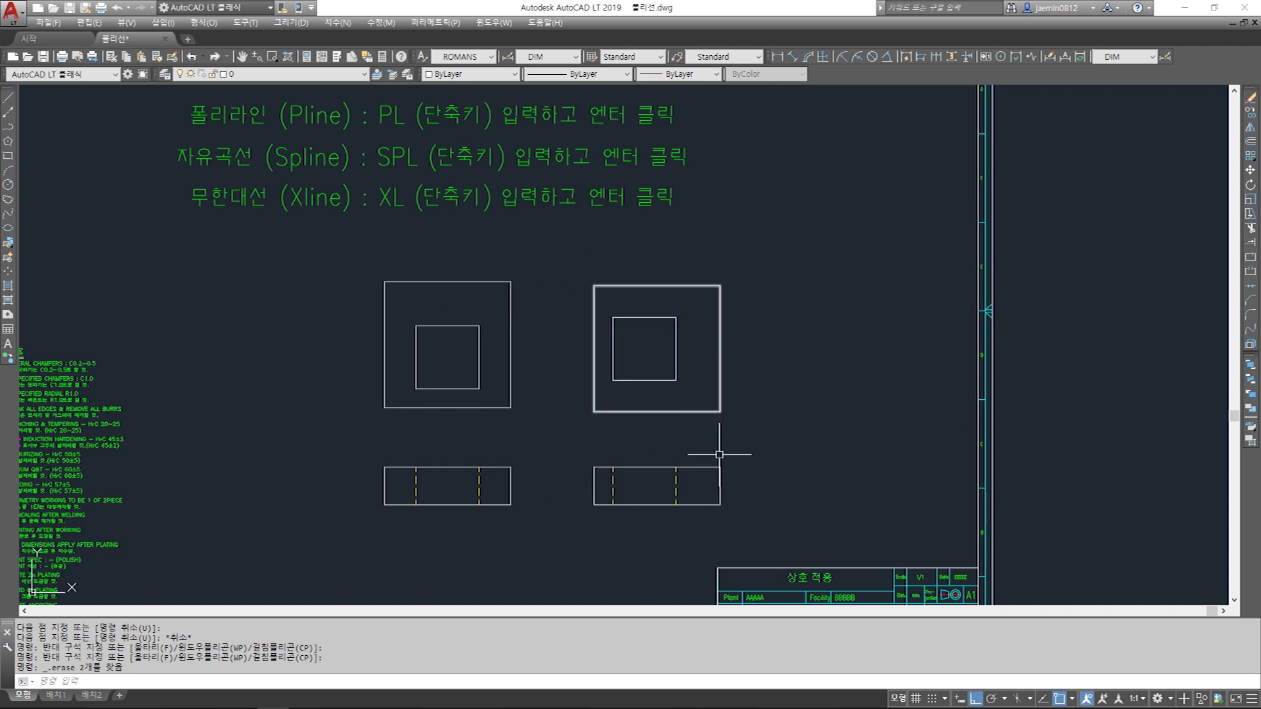
# - Draw four vertical check lines from the lower corners of both rotated squares down past the new side view
pyautogui.press('Escape')
pyautogui.write('l')
pyautogui.press('space')
pyautogui.click(596, 415)
pyautogui.click(601, 554)
pyautogui.press('Escape')
pyautogui.press('space')
pyautogui.click(613, 380)
pyautogui.click(612, 556)
pyautogui.press('Escape')
pyautogui.press('space')
pyautogui.click(676, 379)
pyautogui.click(676, 542)
pyautogui.press('Escape')
pyautogui.press('space')
pyautogui.press('Escape')
# - Erase the four vertical check lines running down from the rotated squares
pyautogui.write('e')
pyautogui.press('space')
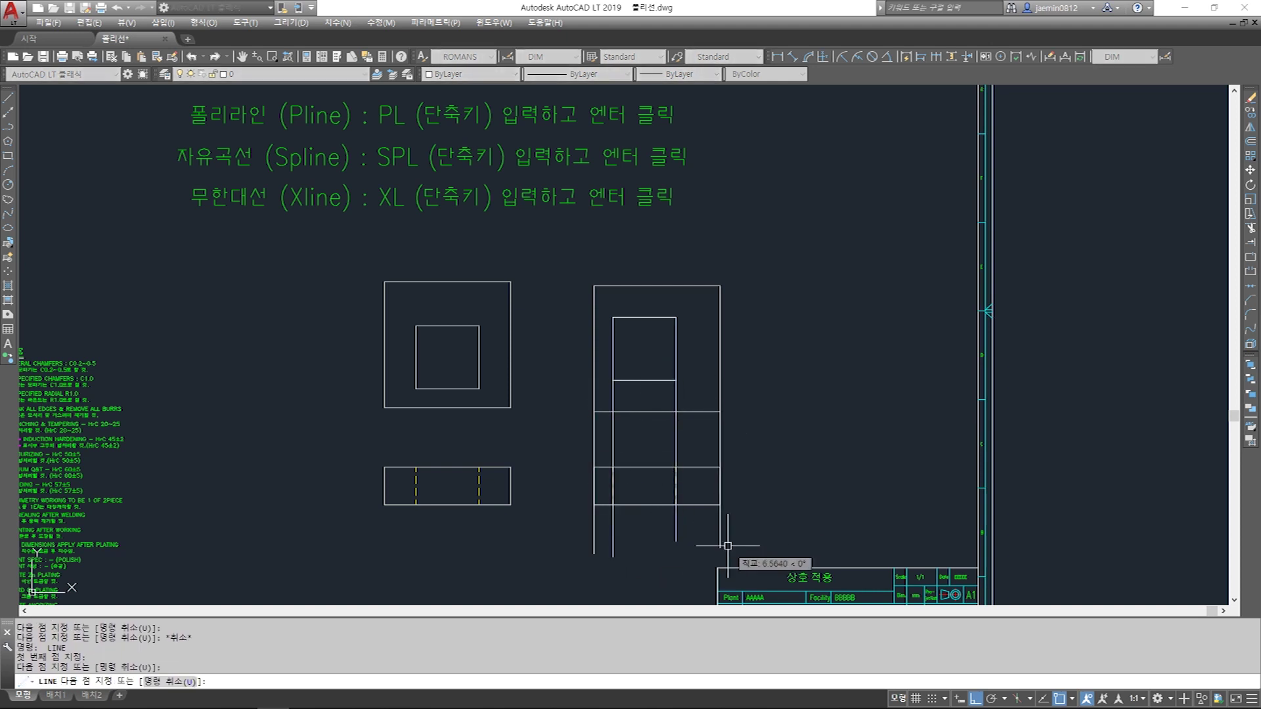
pyautogui.click(728, 544)
pyautogui.click(679, 410)
pyautogui.press('space')
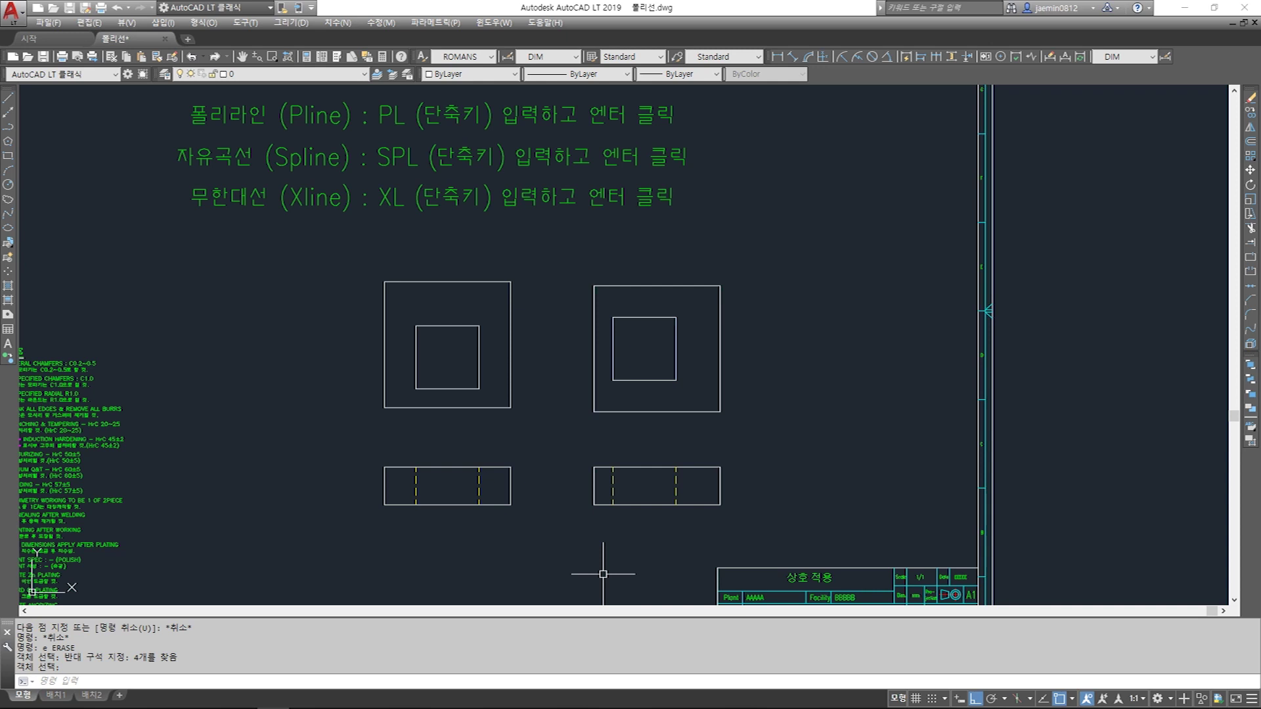
pyautogui.press('Escape')
pyautogui.press('Escape')
pyautogui.press('Escape')
pyautogui.press('Escape')
pyautogui.press('Escape')
pyautogui.press('Escape')
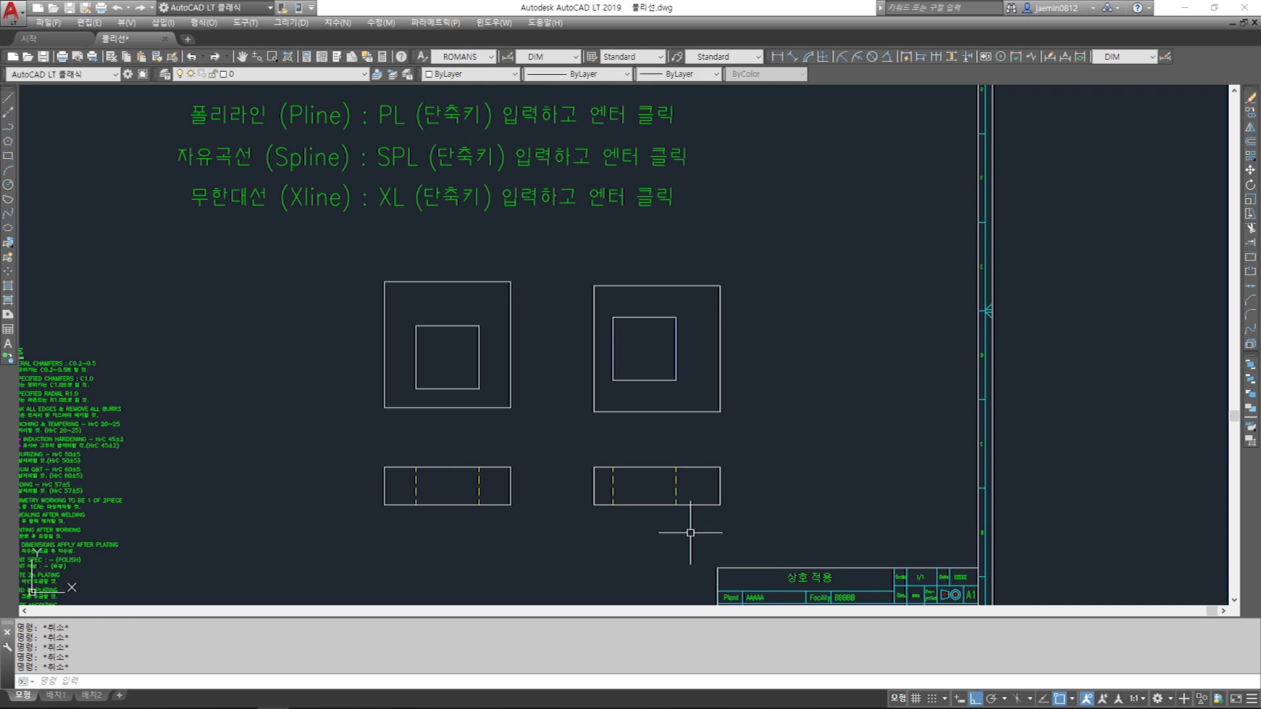
# - Examine the title block in the drawing frame's corner, including its plant, title, scale, projection, approval and drawing-number fields
pyautogui.moveTo(554, 352); pyautogui.dragTo(549, 238, button='middle')
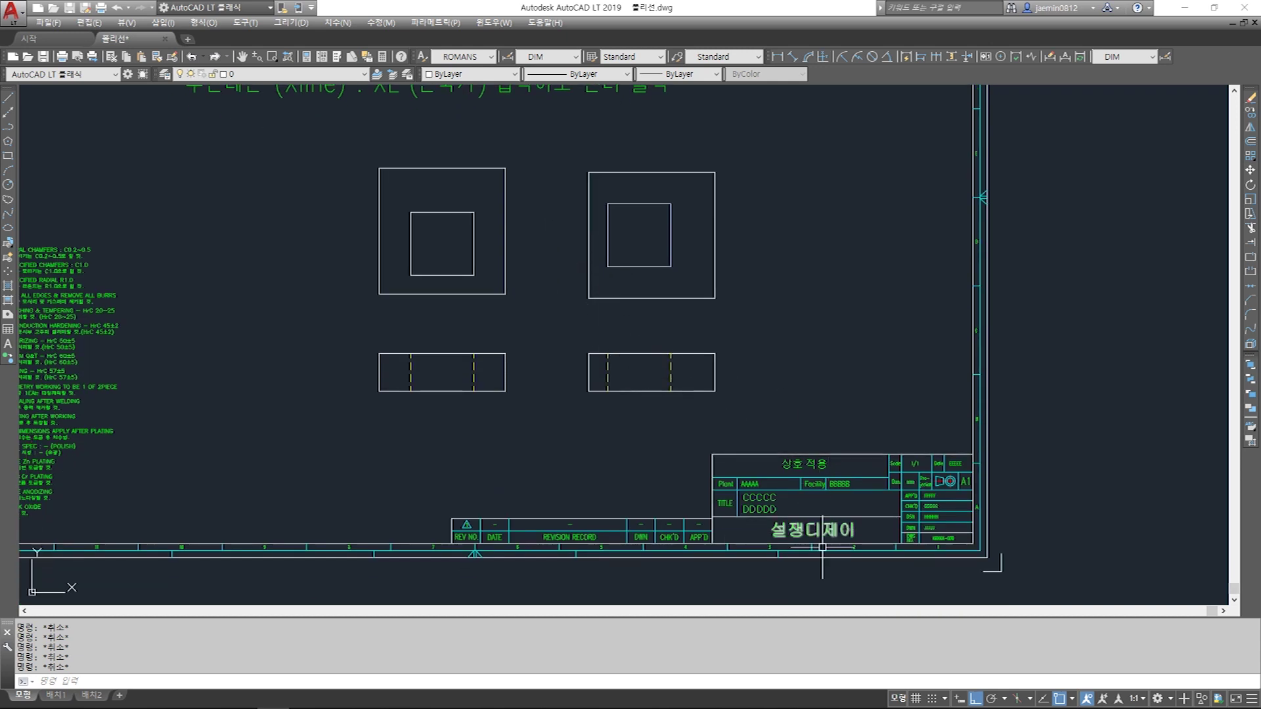
pyautogui.scroll(3, 820, 548)
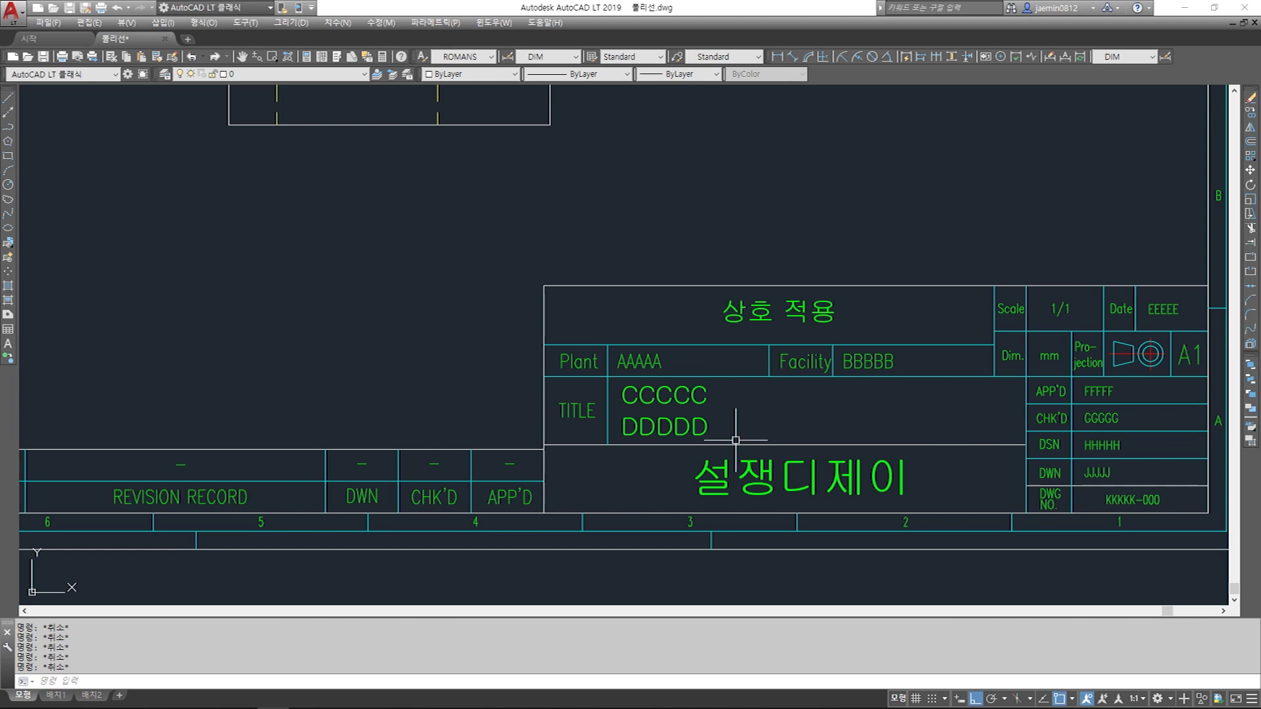
pyautogui.moveTo(974, 453); pyautogui.dragTo(844, 432, button='middle')
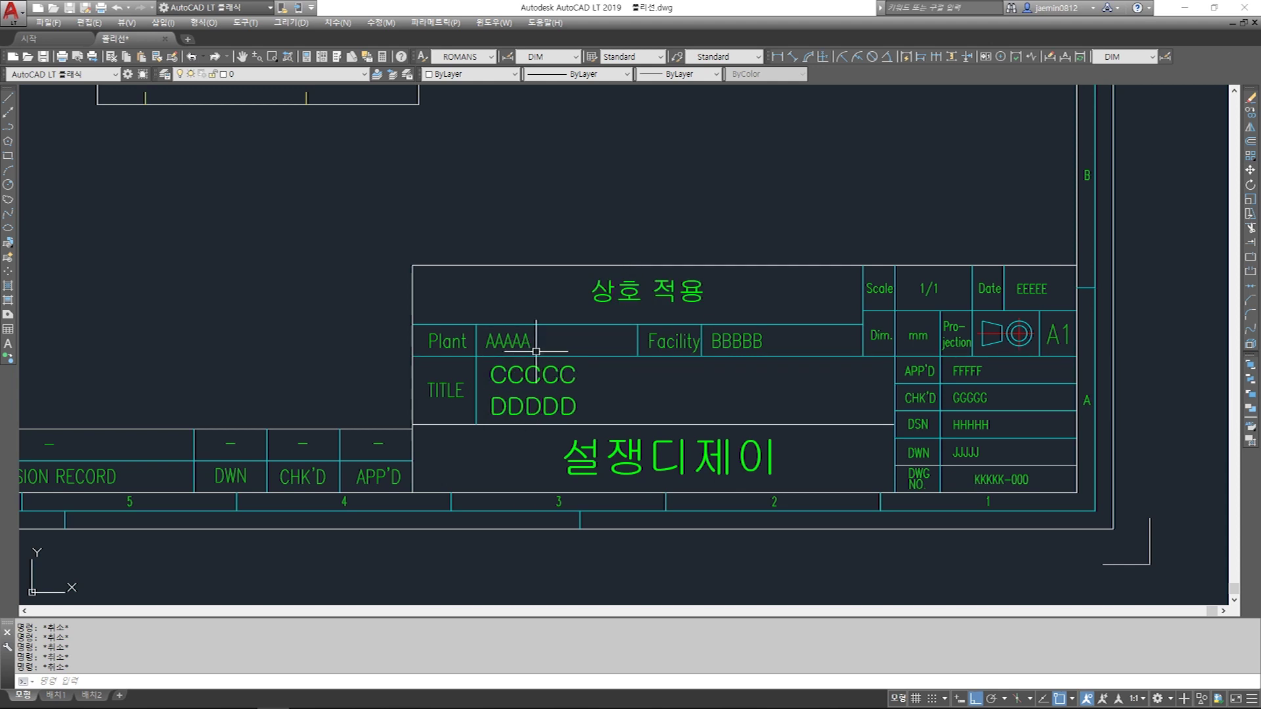
pyautogui.moveTo(834, 413); pyautogui.dragTo(700, 387, button='middle')
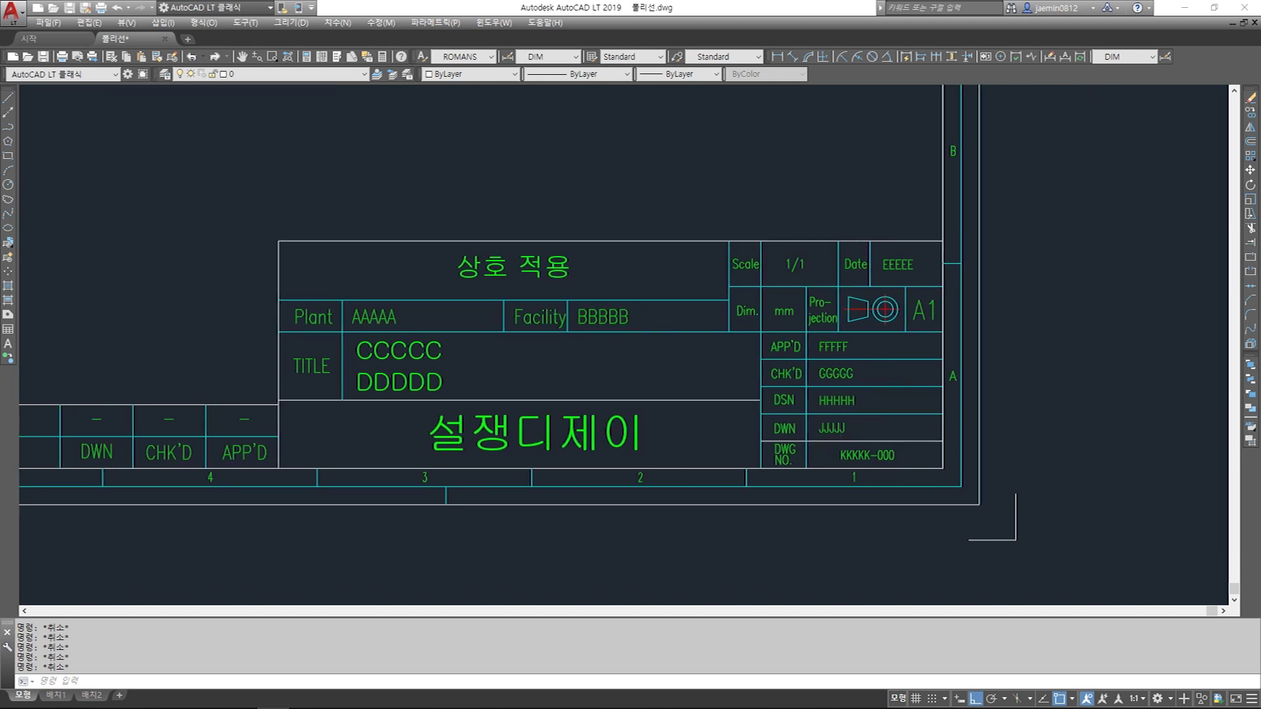
pyautogui.scroll(2, 840, 442)
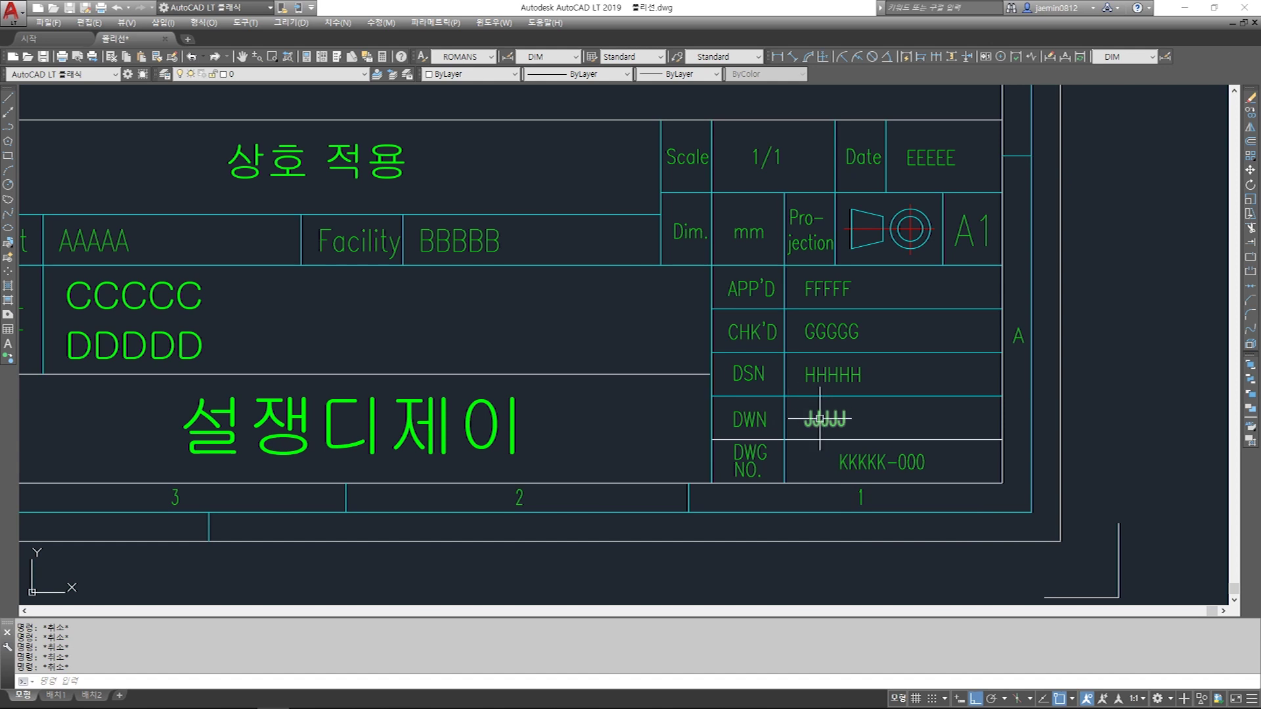
pyautogui.scroll(-2, 847, 309)
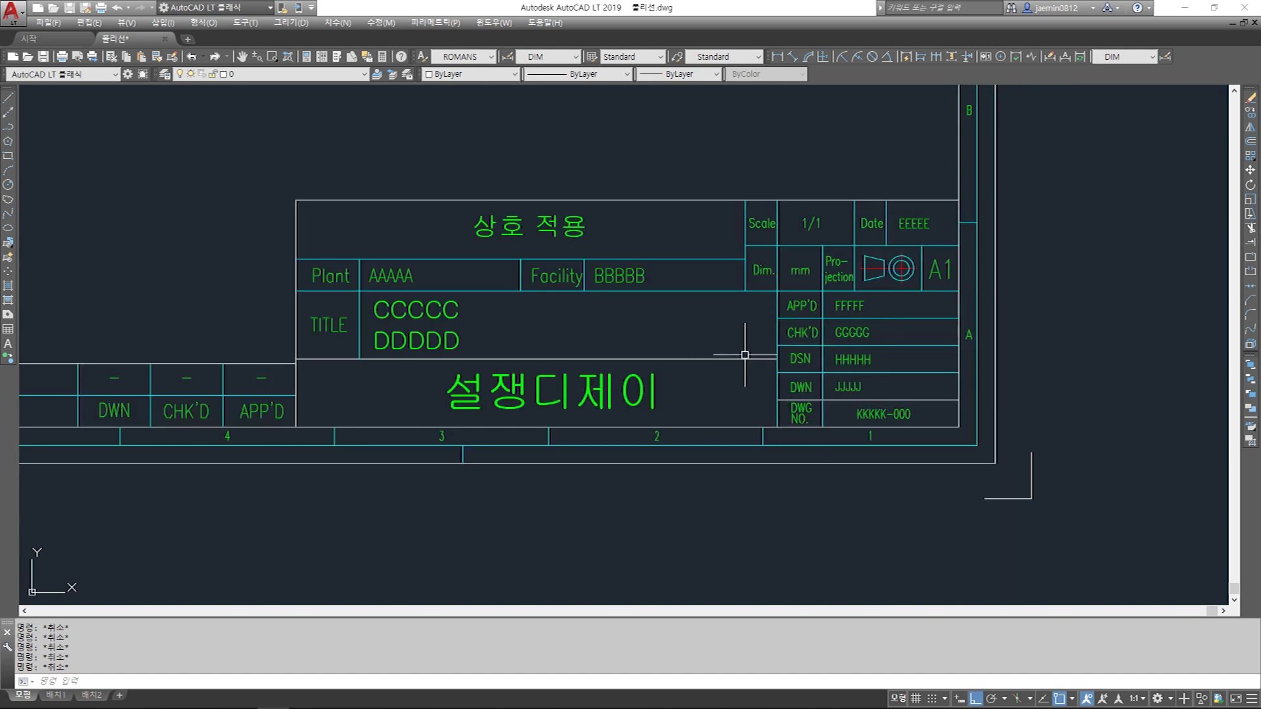
pyautogui.scroll(-2, 714, 348)
pyautogui.scroll(2, 714, 322)
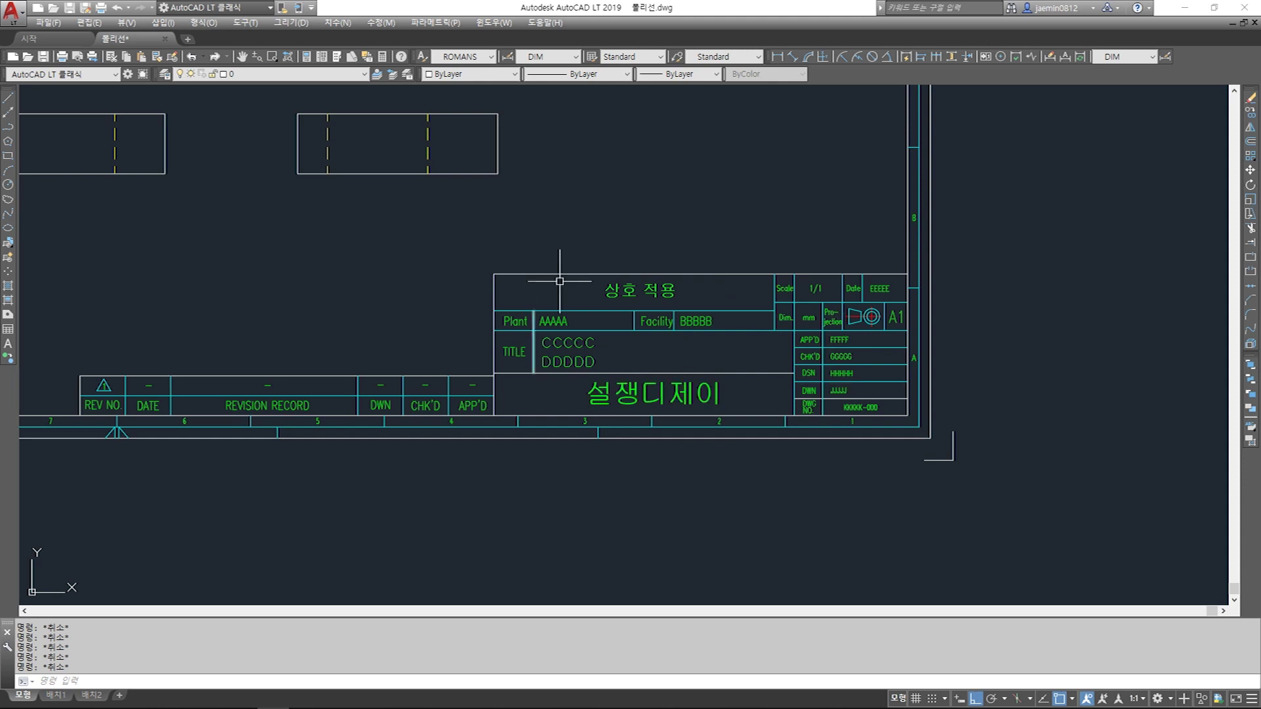
pyautogui.scroll(-2, 776, 400)
pyautogui.scroll(8, 808, 371)
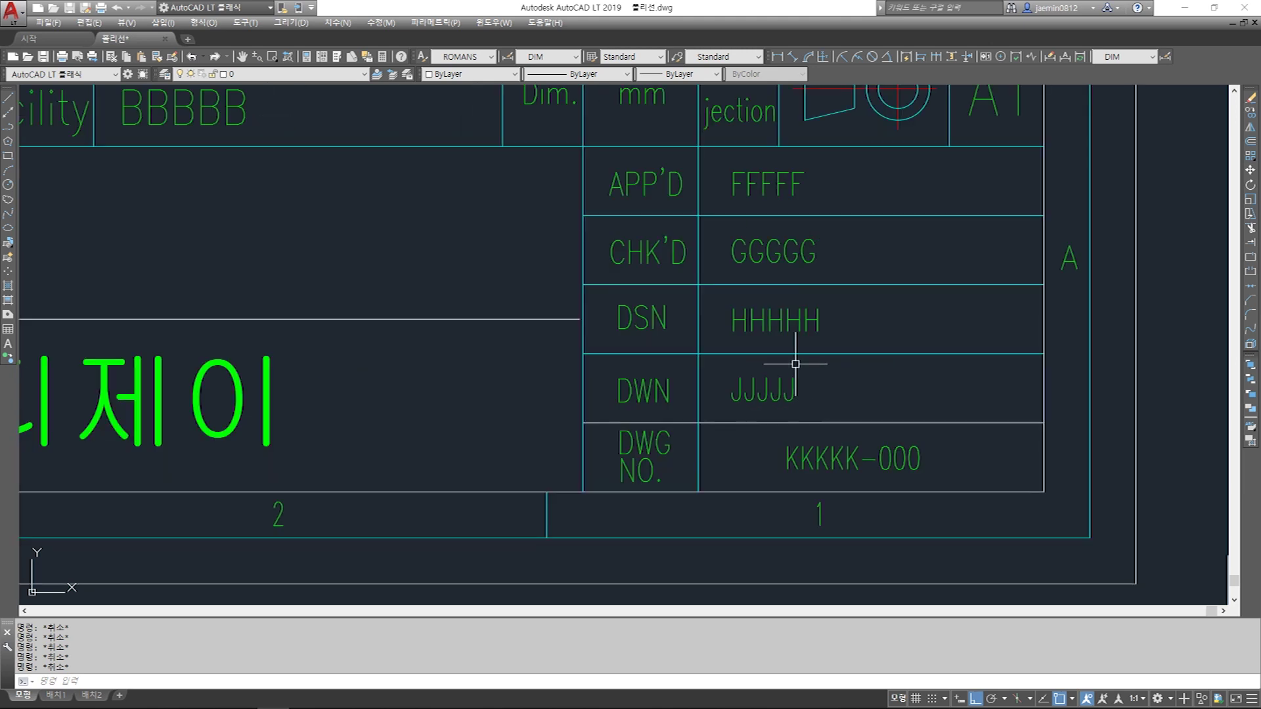
pyautogui.scroll(-6, 828, 381)
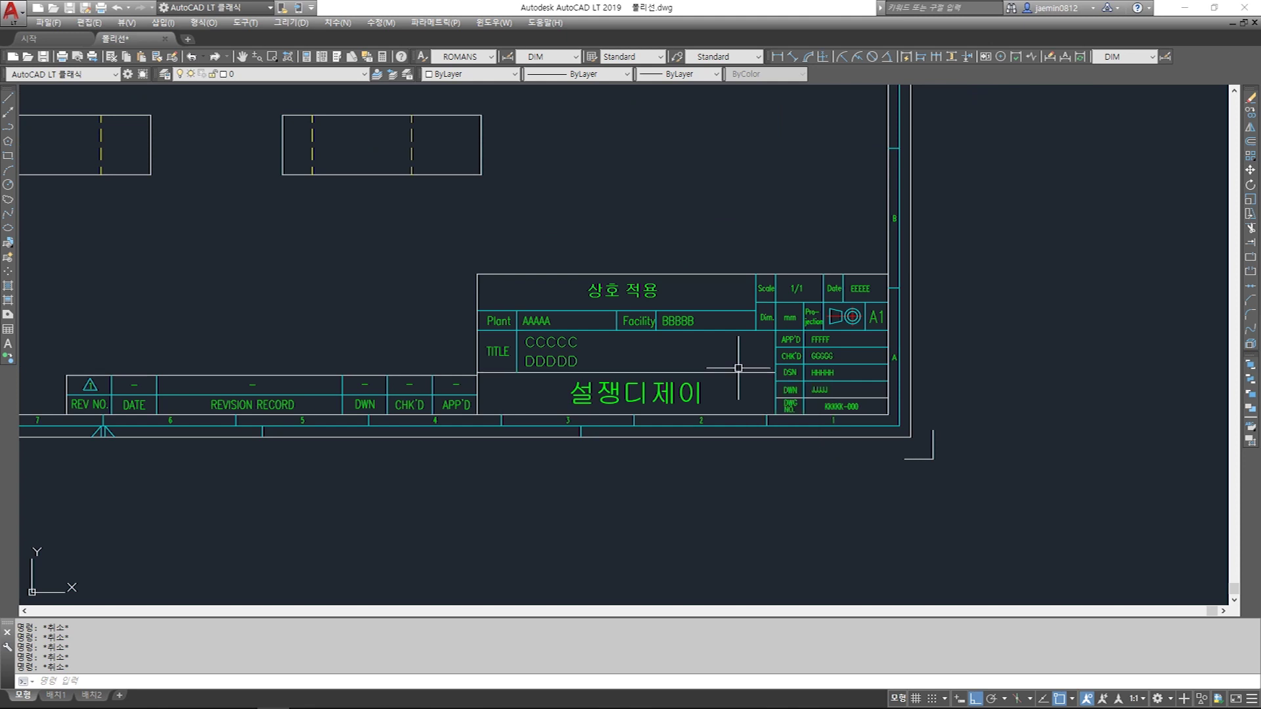
pyautogui.scroll(4, 838, 396)
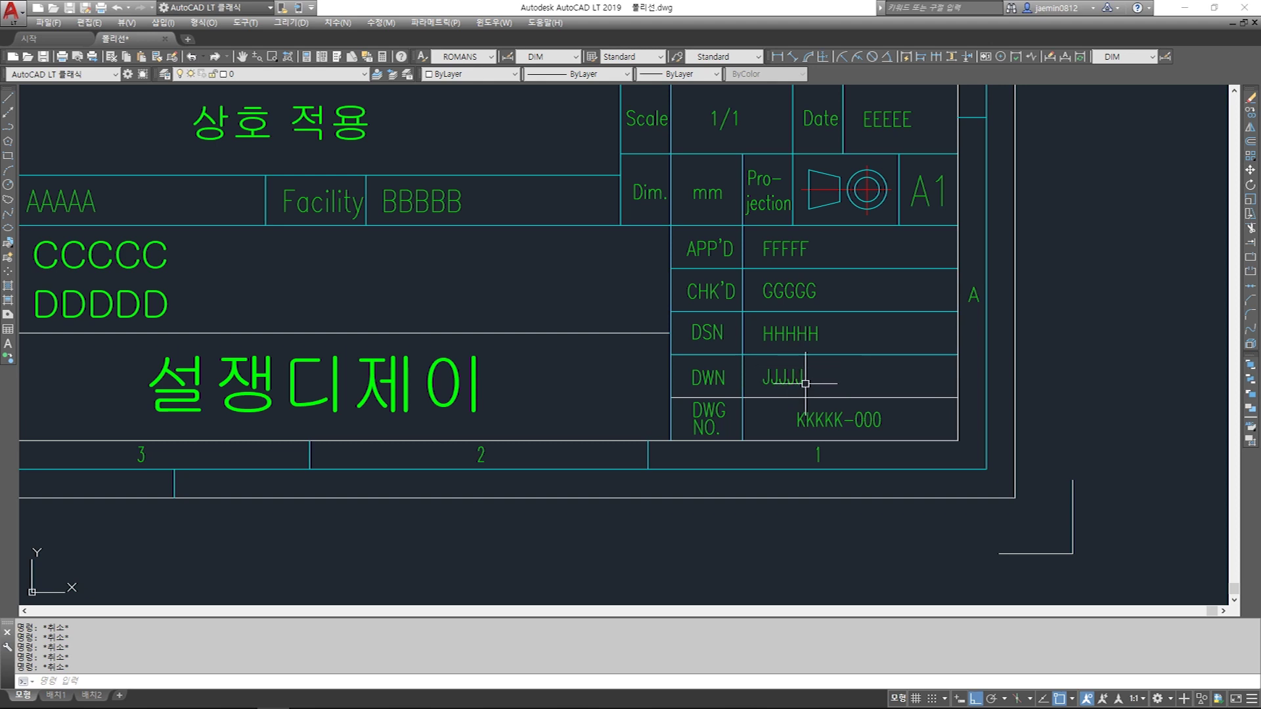
pyautogui.scroll(-4, 802, 386)
pyautogui.scroll(4, 802, 386)
pyautogui.scroll(-2, 762, 392)
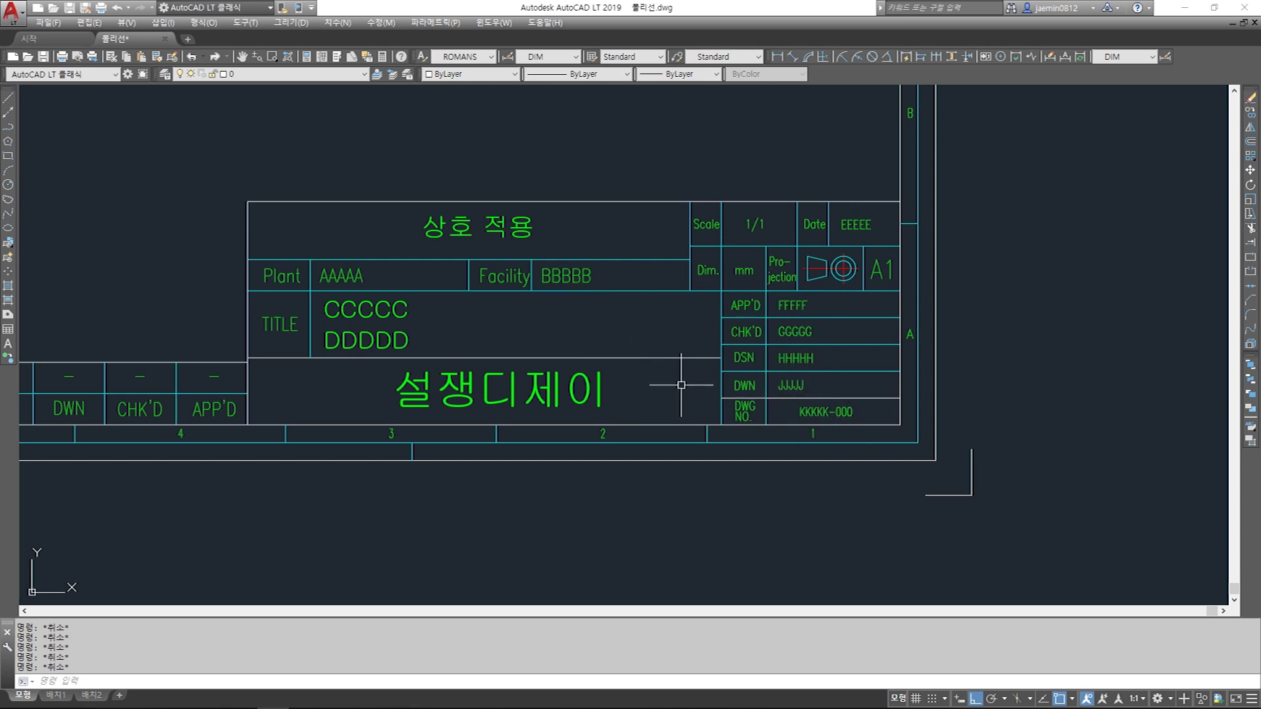
pyautogui.scroll(-5, 701, 403)
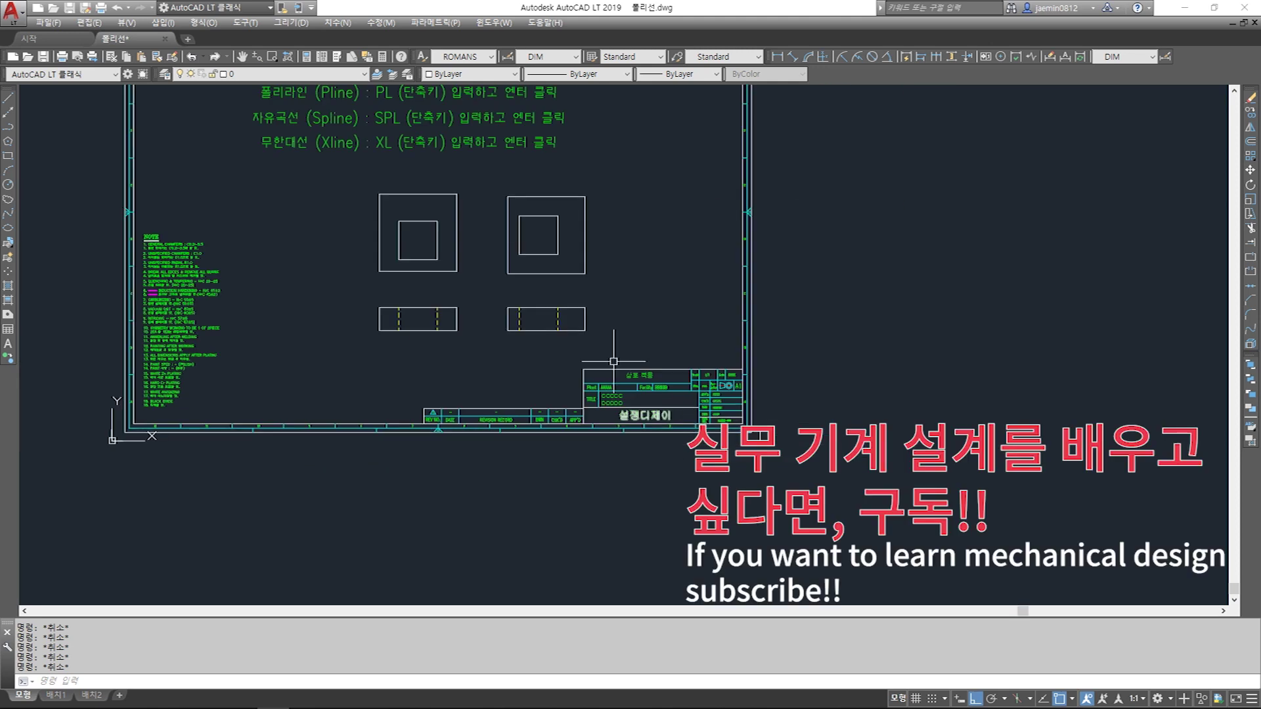